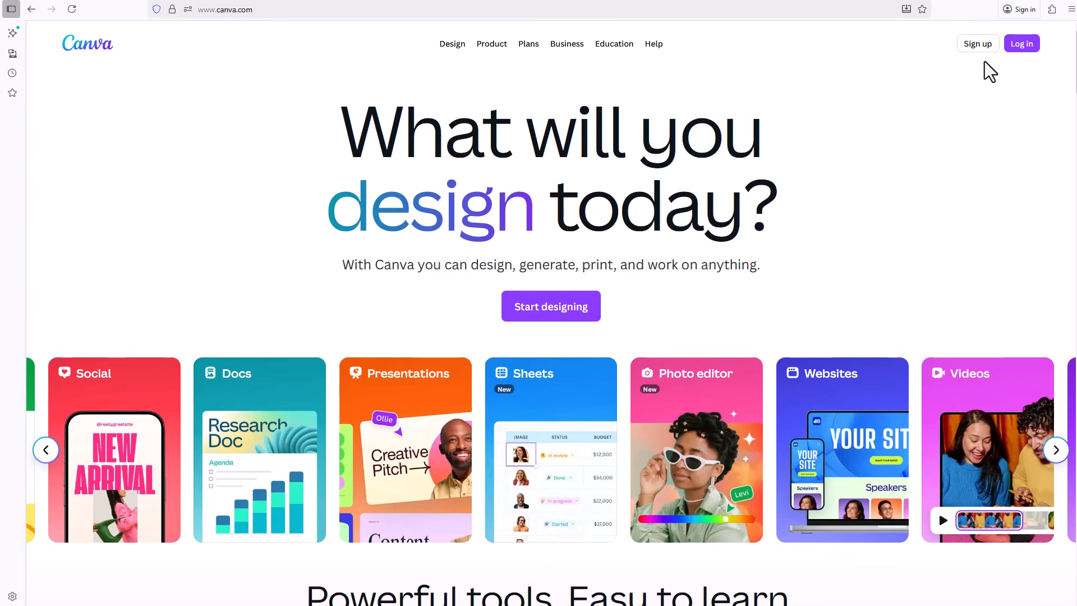
Step: Go to account sign-up and compare the plans' yearly and monthly prices
left_click(978, 48)
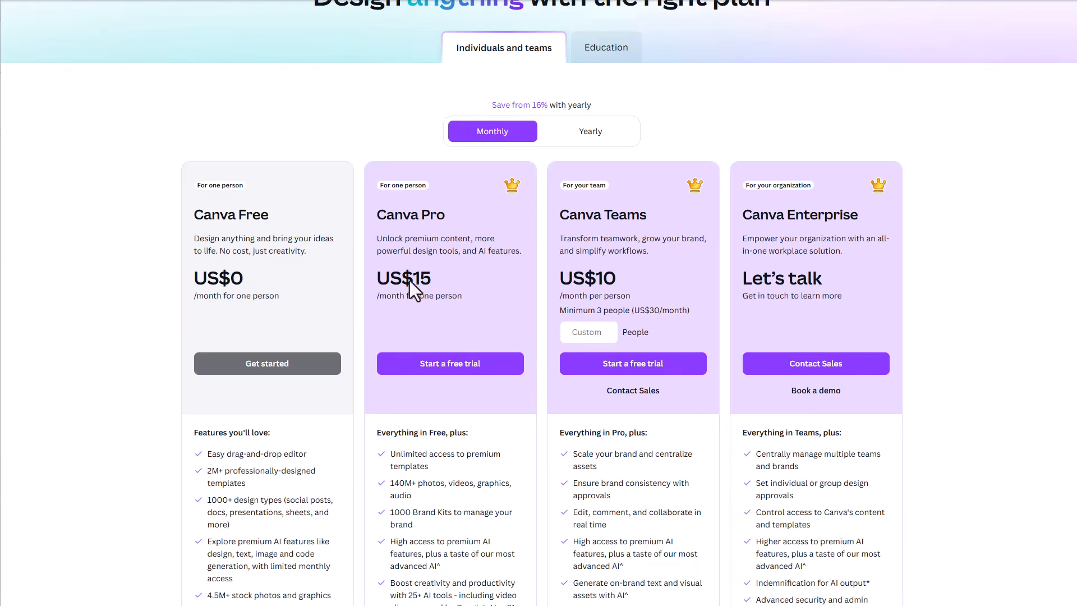
left_click(588, 138)
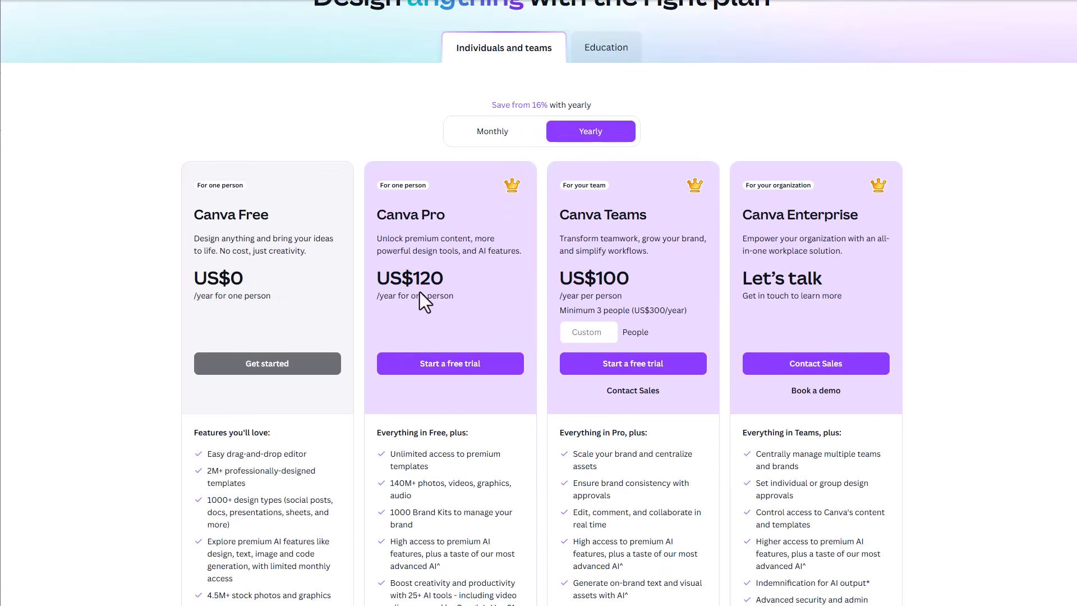
left_click(487, 134)
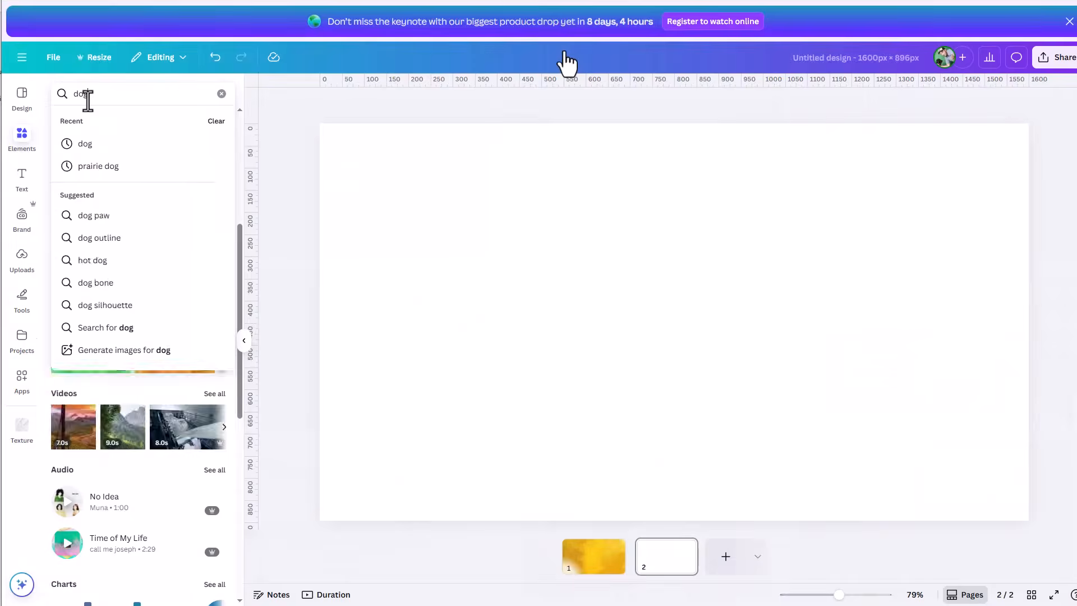
Step: Search the design elements for "dog" and browse all the matching graphics
key("Return")
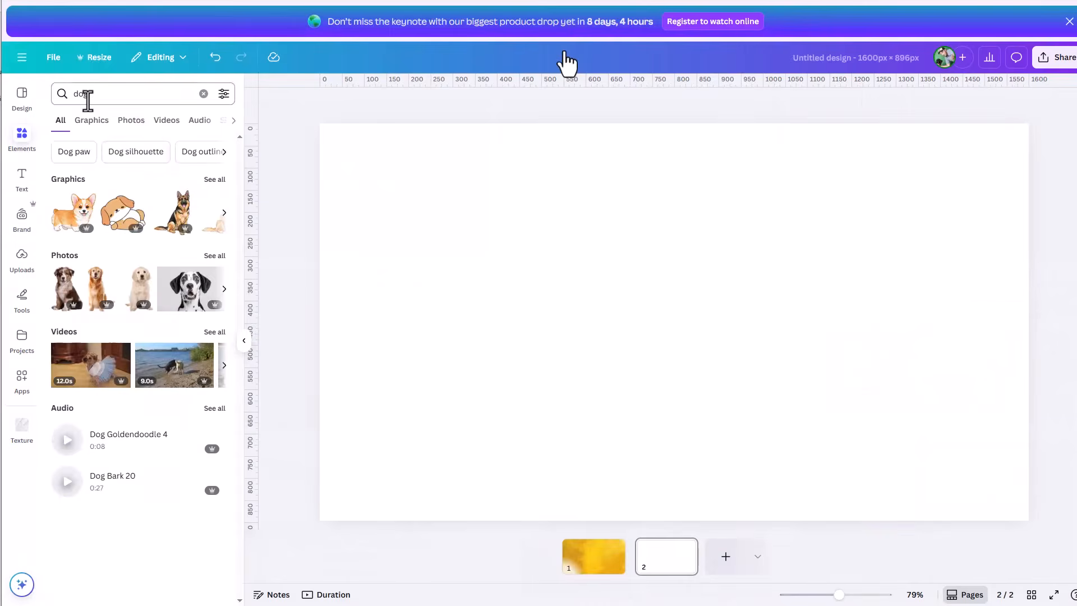
left_click(219, 181)
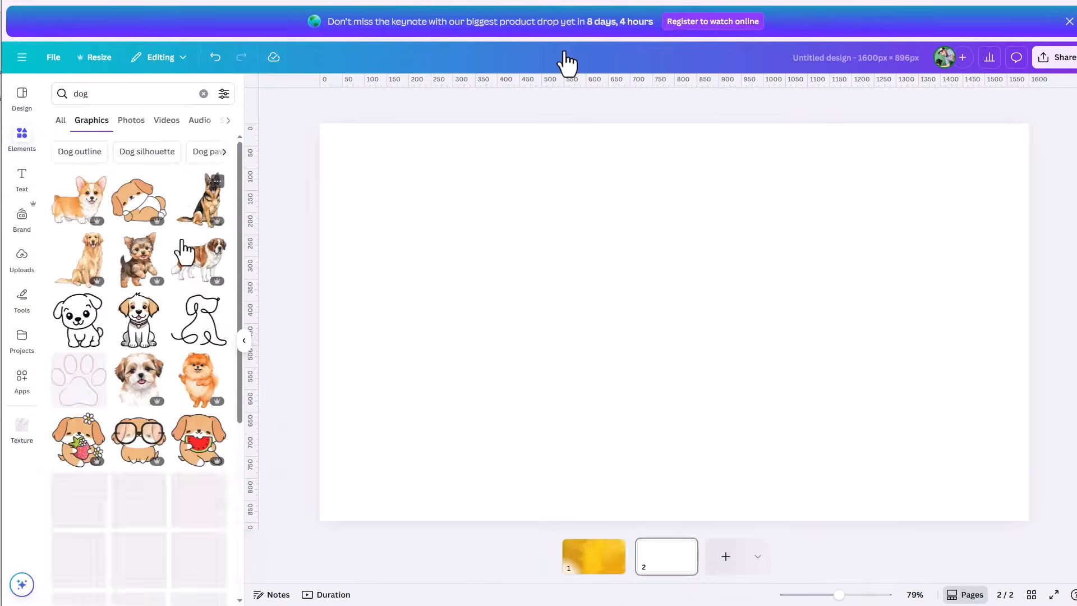
scroll(188, 283, "down", 5)
scroll(188, 284, "down", 10)
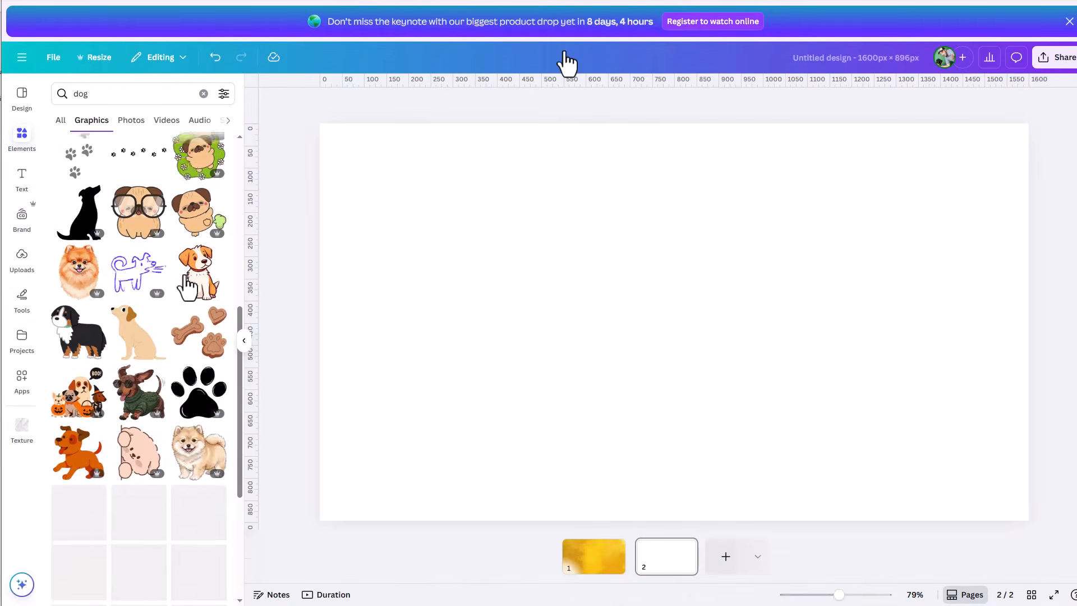
scroll(182, 289, "down", 3)
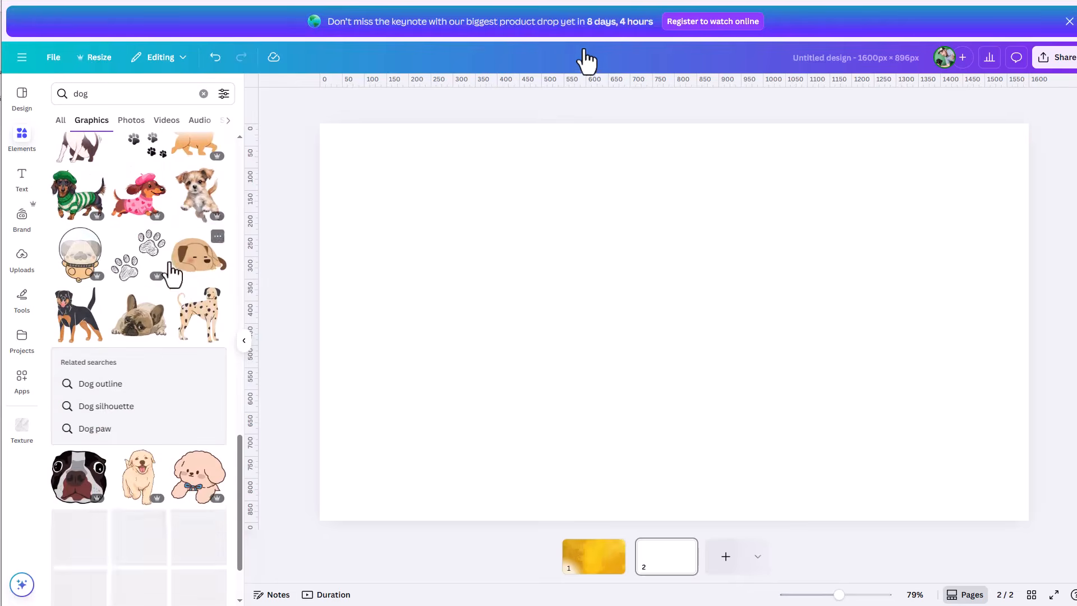
Step: Browse the photo and video results for the "dog" element search
left_click(132, 120)
scroll(165, 199, "down", 10)
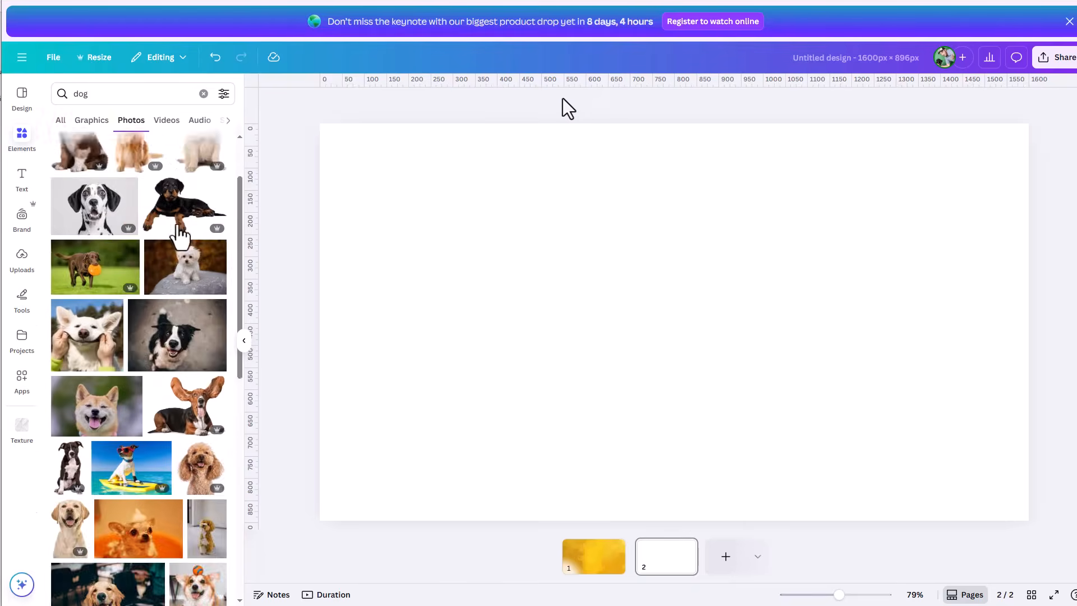
scroll(179, 236, "down", 5)
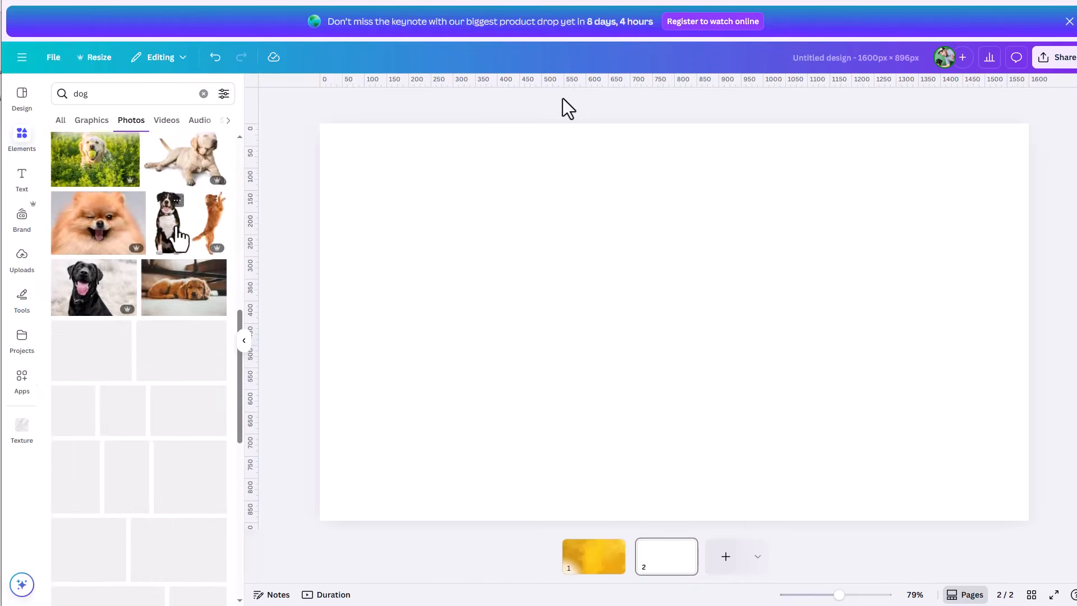
scroll(178, 238, "down", 2)
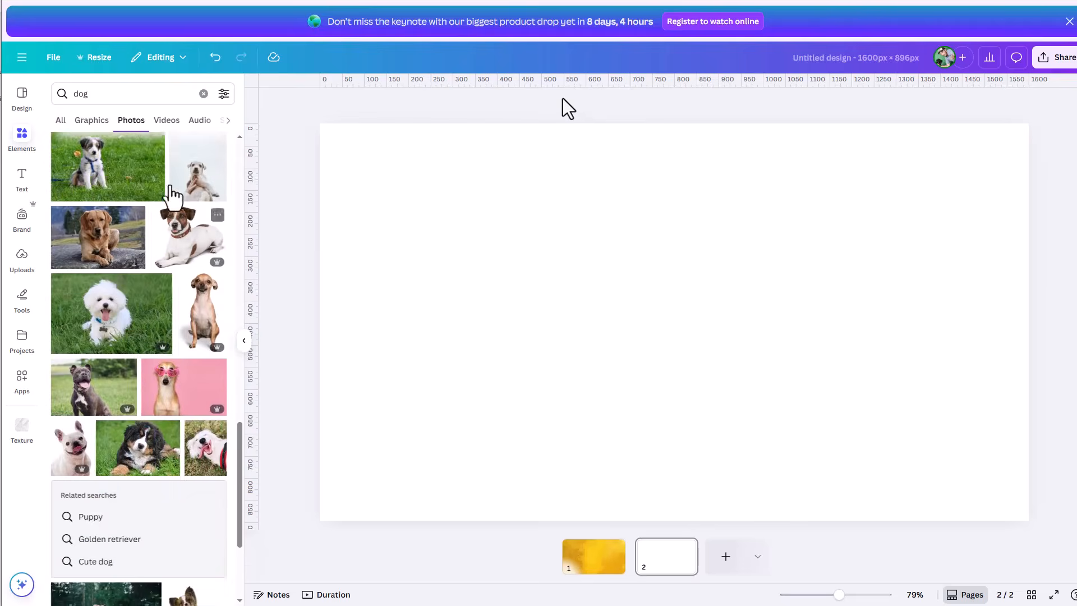
left_click(167, 120)
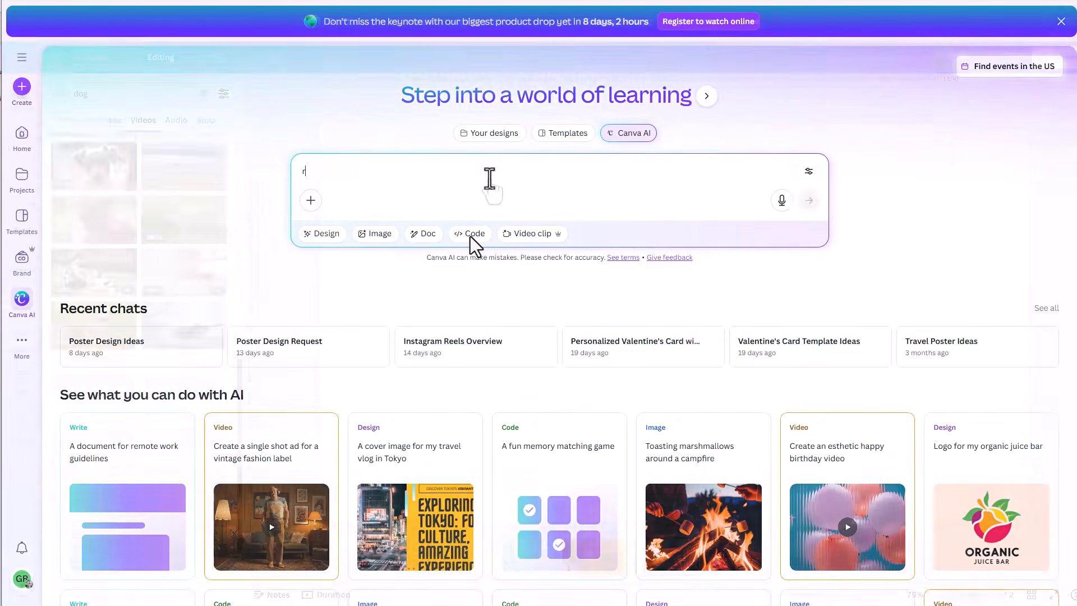
Step: Generate an image from the prompt "retro style image of skateboarder performing a trick" and open the female skateboarder result in the editor
type("style image of skateboarder performing a")
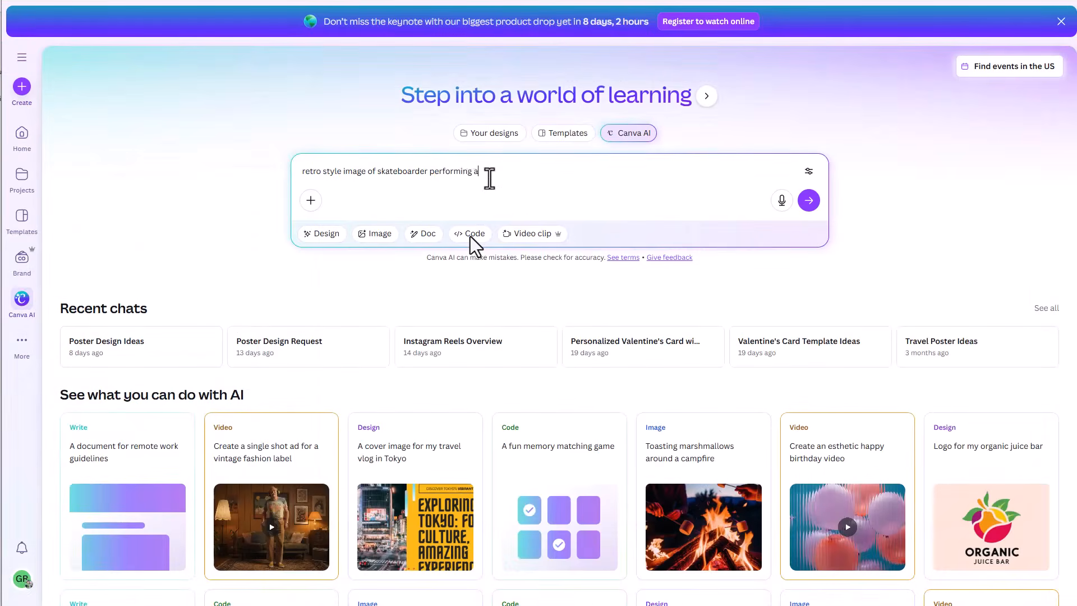
key("Return")
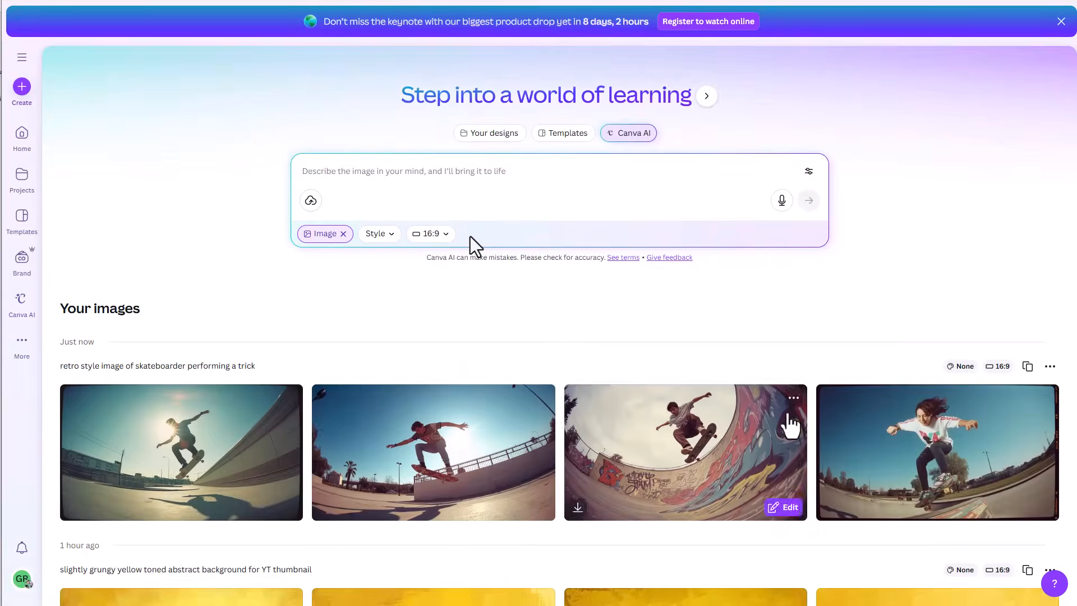
left_click(882, 433)
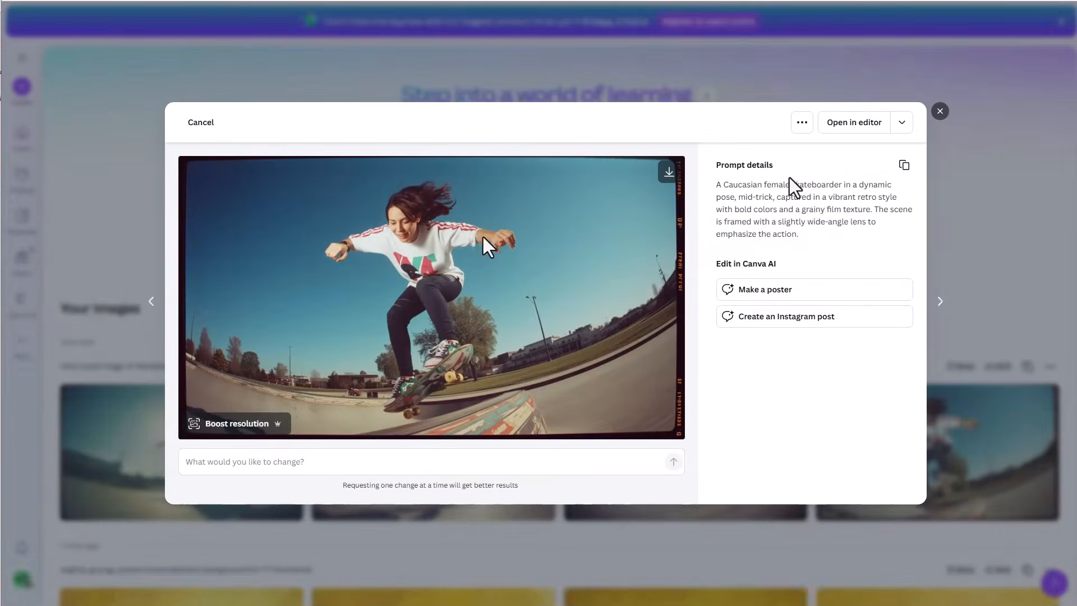
left_click(854, 122)
left_click(428, 105)
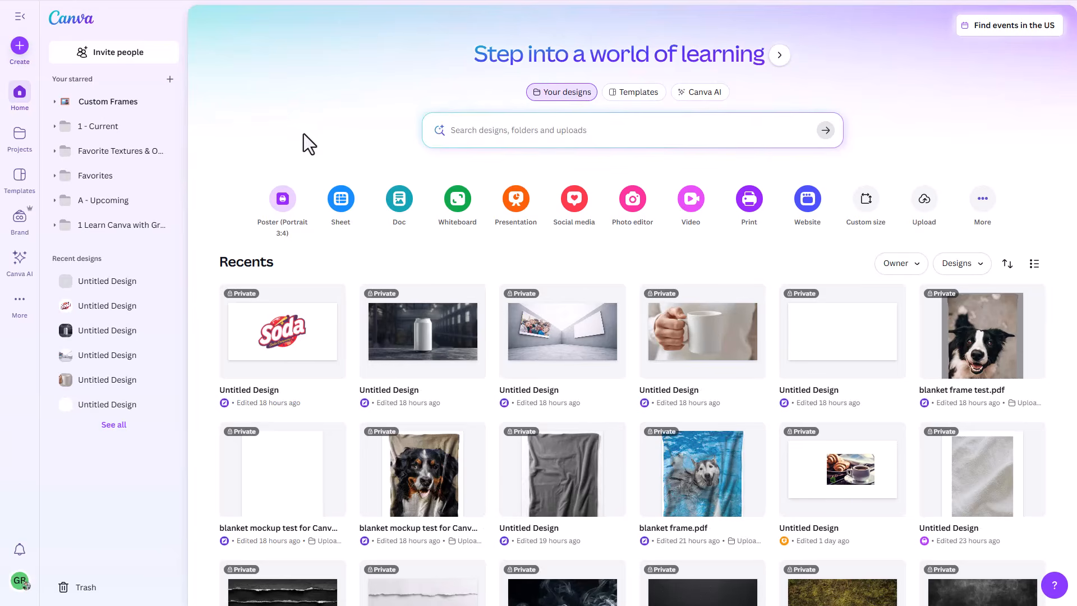
Step: Look over the home page's search and recent designs, and check the options for creating a new design
left_click(488, 130)
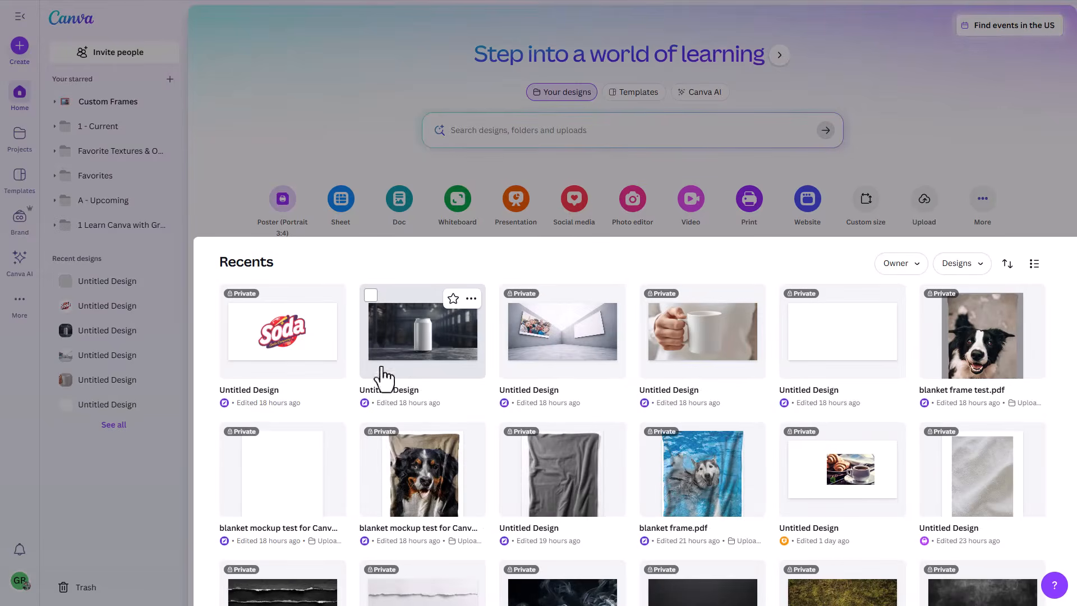
scroll(383, 379, "down", 2)
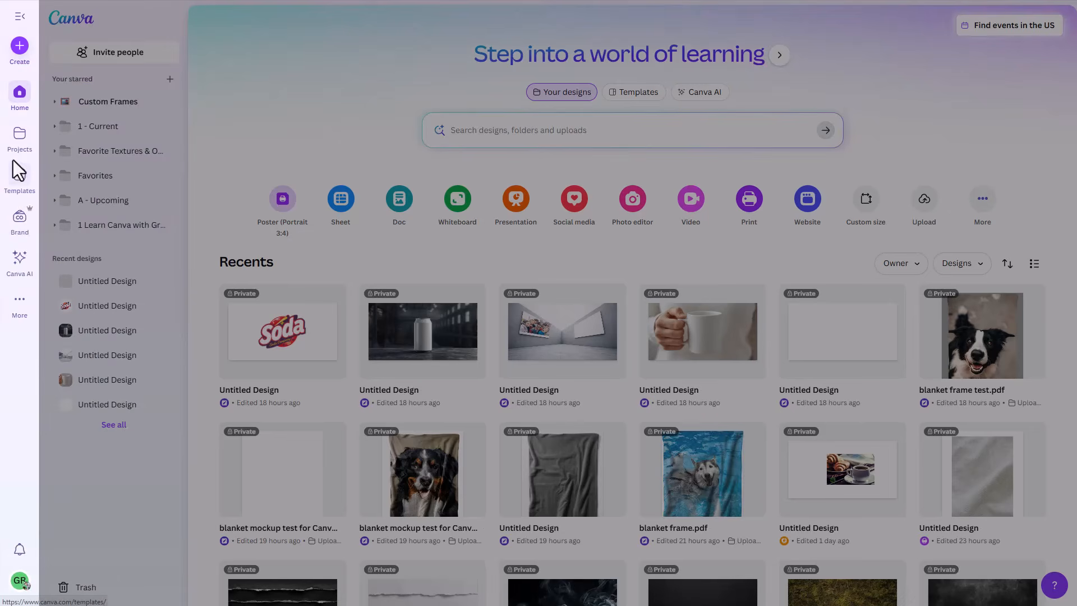
left_click(21, 48)
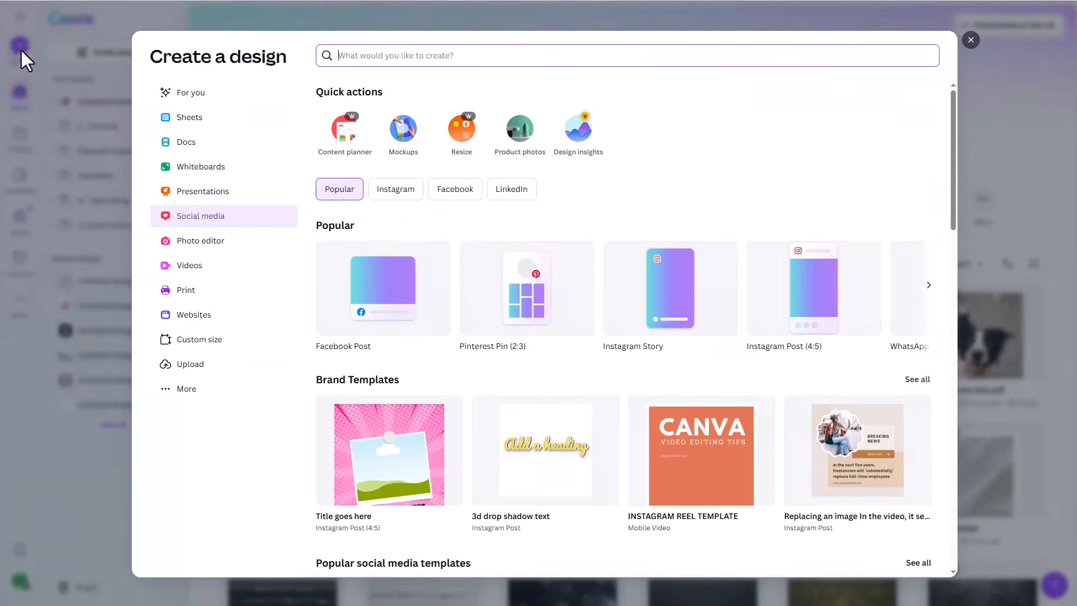
left_click(970, 41)
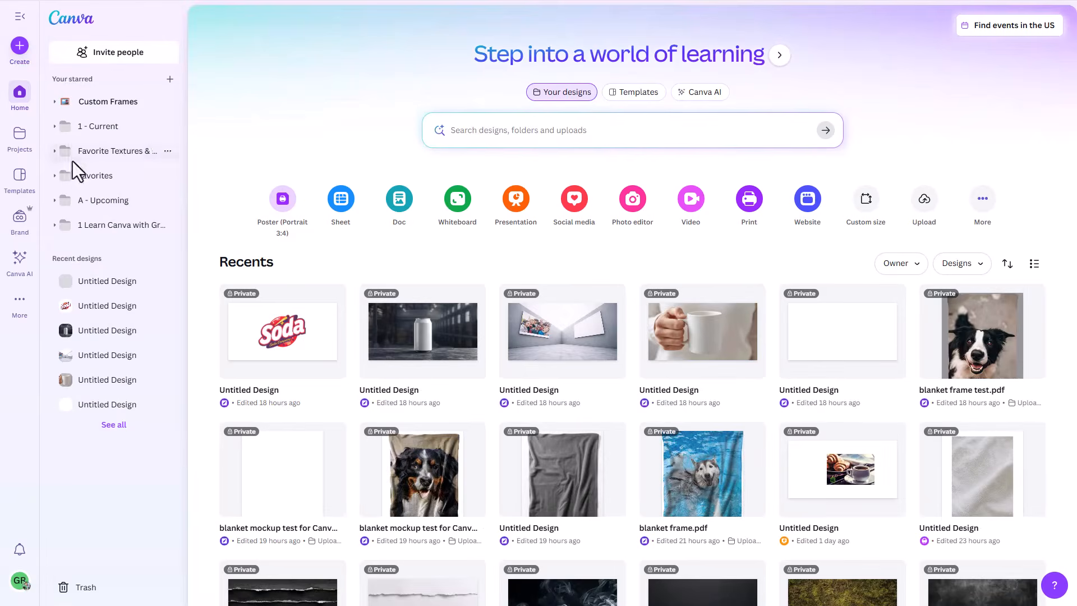
Step: Look through the recents, folders and designs among all projects
left_click(20, 135)
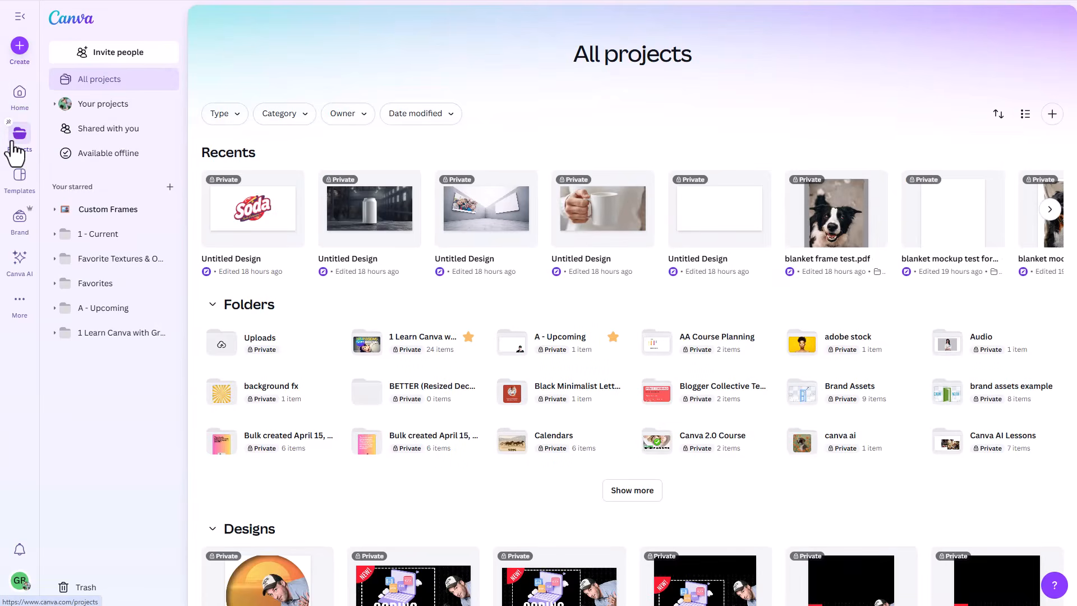
scroll(504, 426, "down", 3)
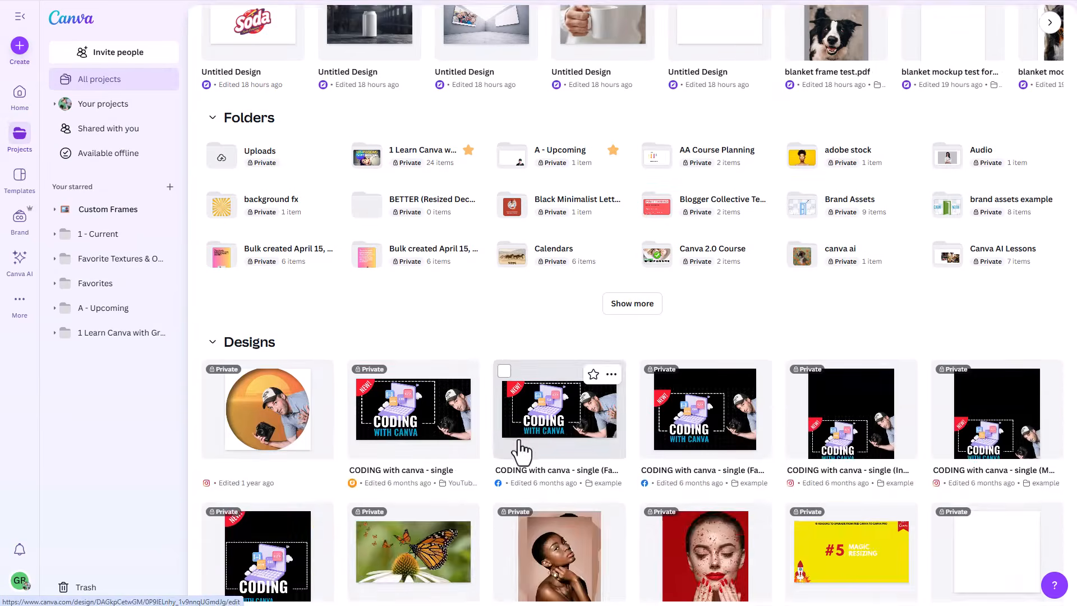
scroll(522, 449, "up", 3)
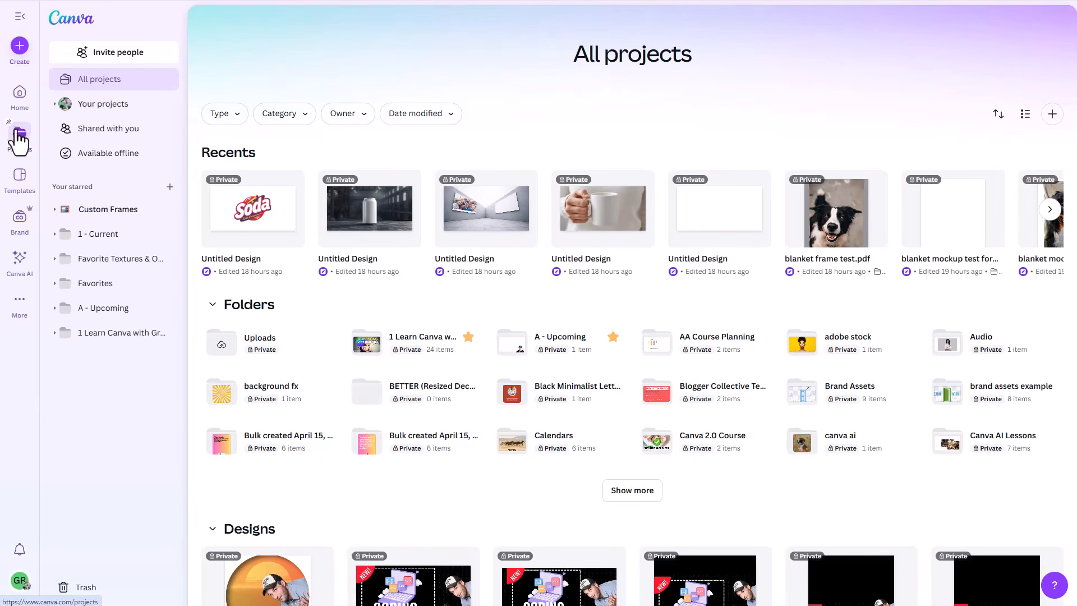
Step: View the suggested templates, return to the home page and check the full range of design types
left_click(19, 176)
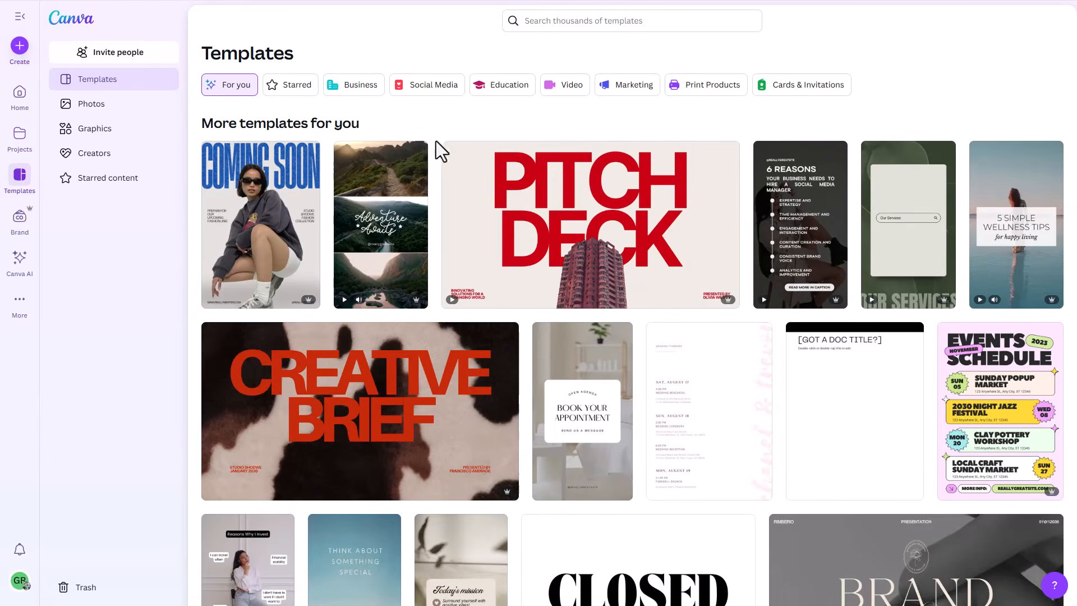
left_click(17, 92)
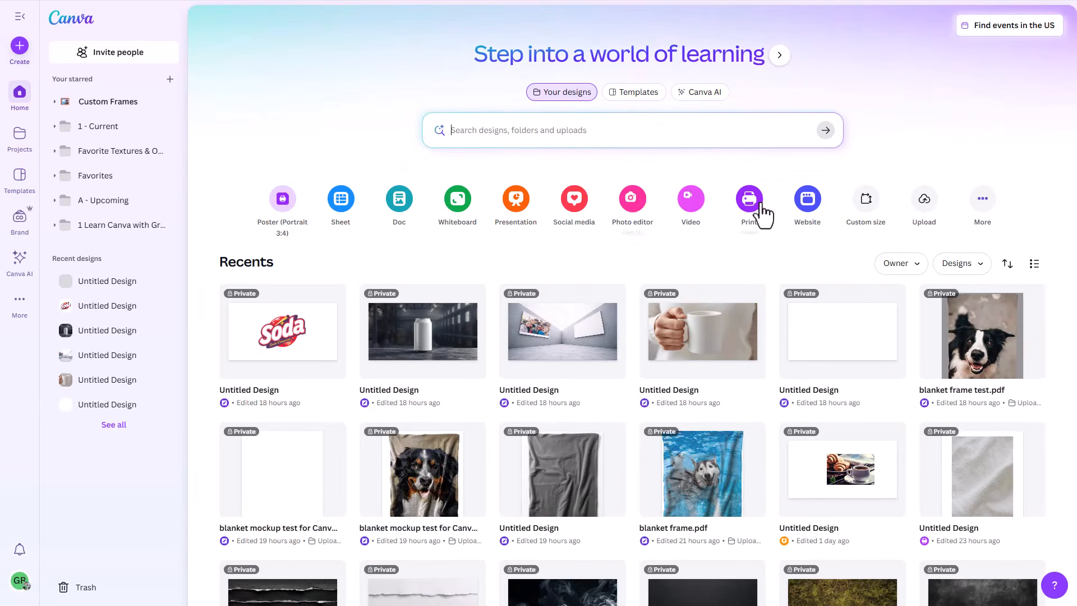
left_click(980, 202)
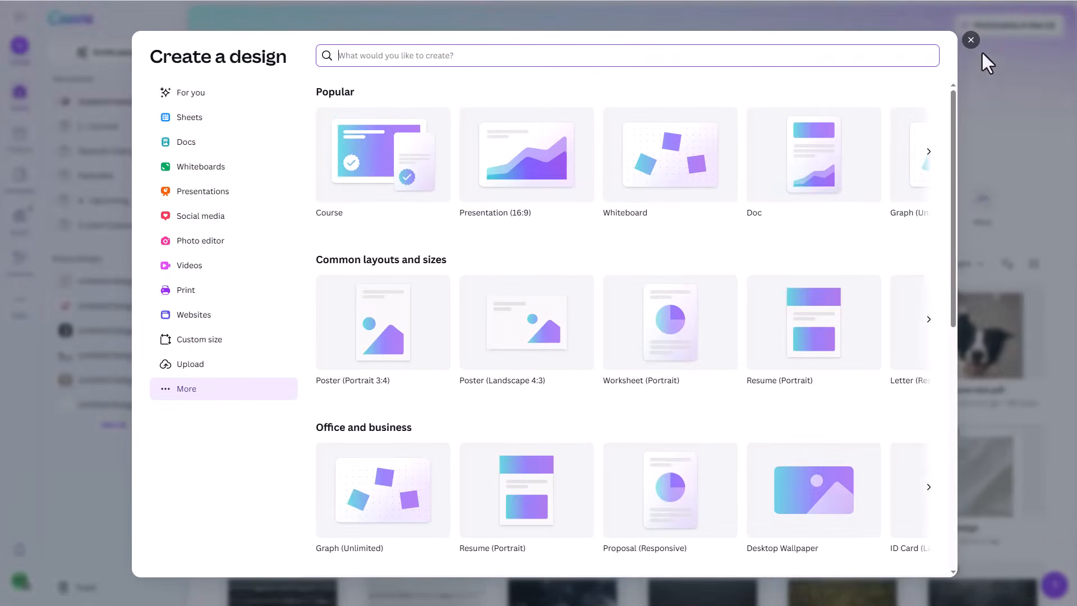
left_click(971, 39)
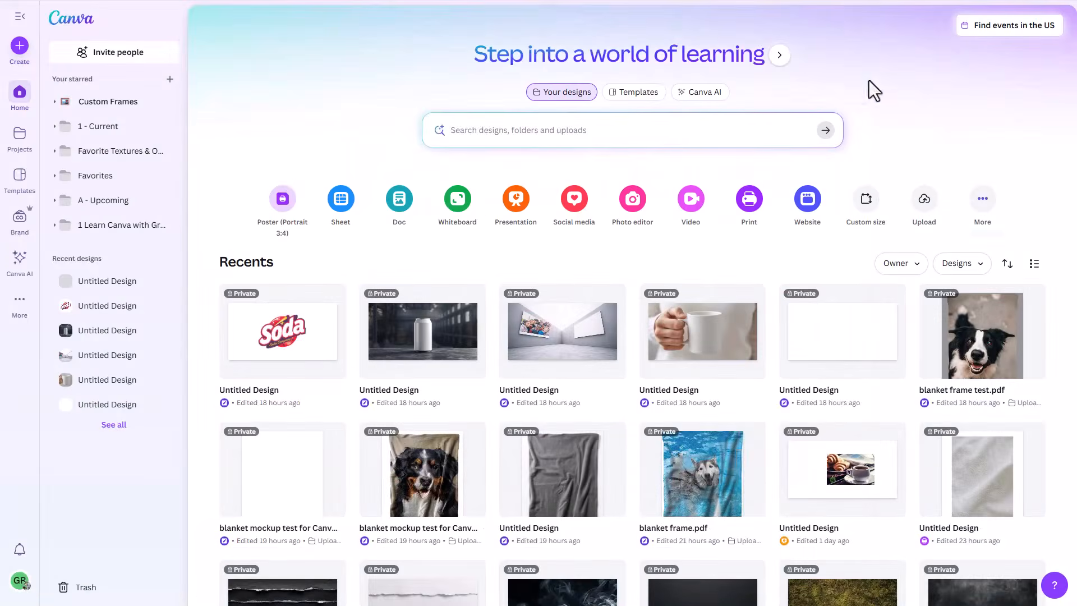
Step: View the Brand Templates and the Canva AI page, and return to the home page
left_click(21, 227)
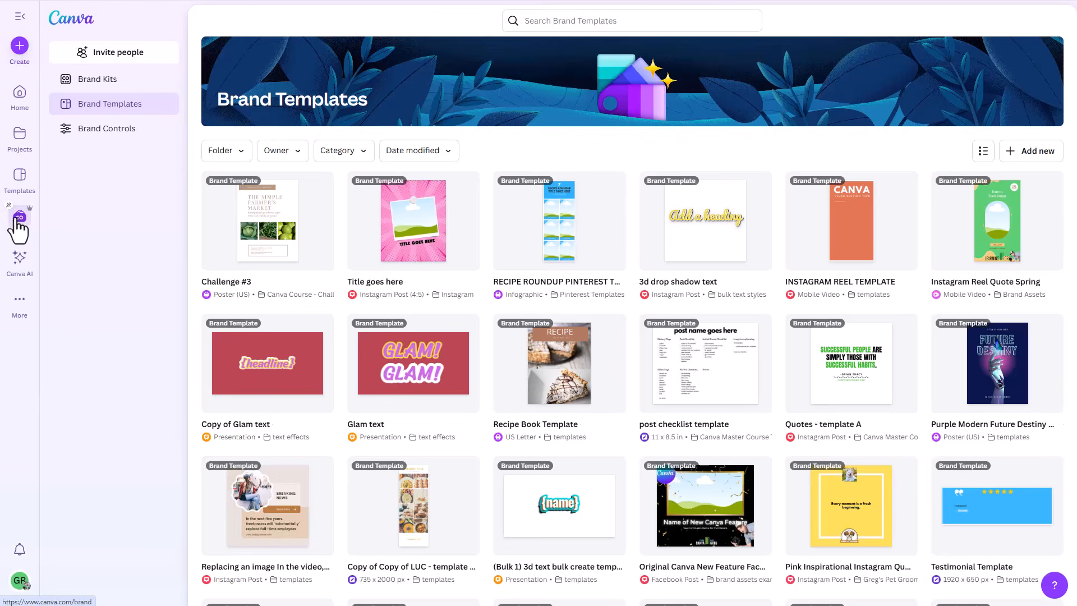
left_click(18, 263)
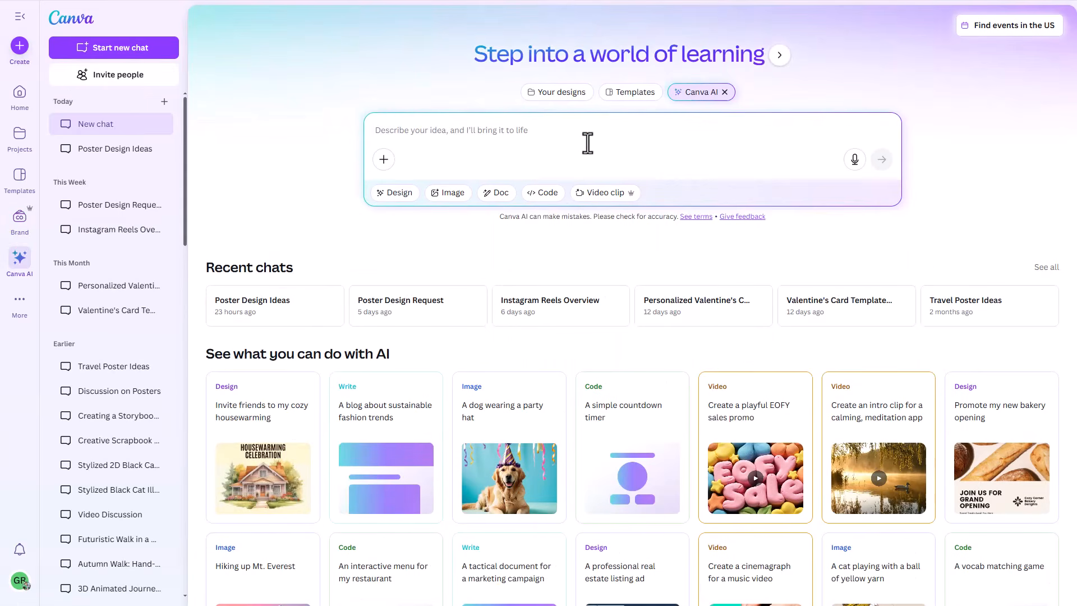
left_click(19, 102)
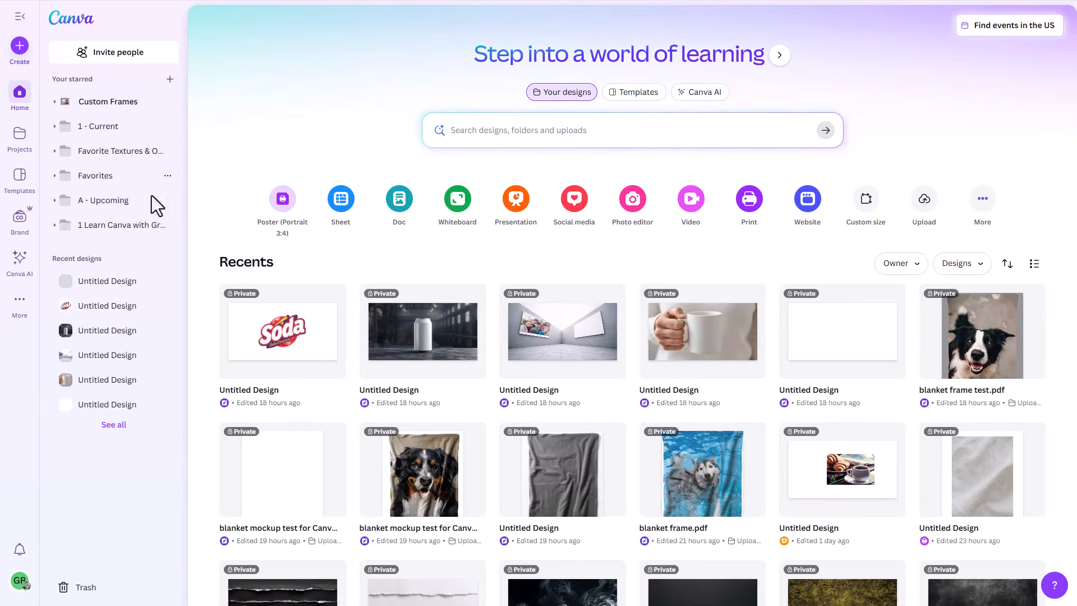
Step: Check the additional tools and design types, view the social media formats, and close the design chooser
left_click(22, 304)
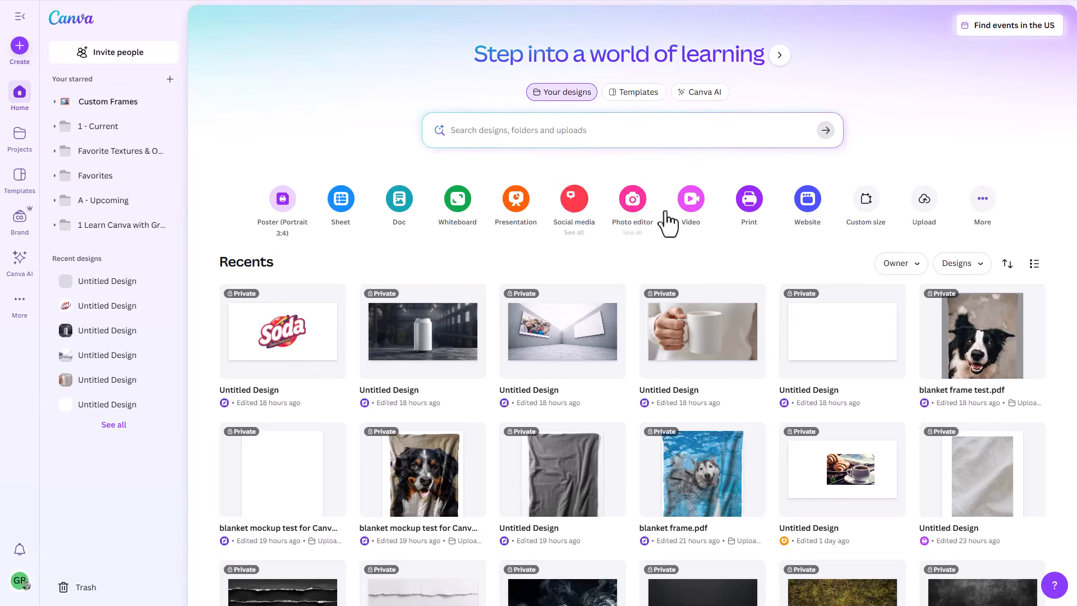
left_click(988, 219)
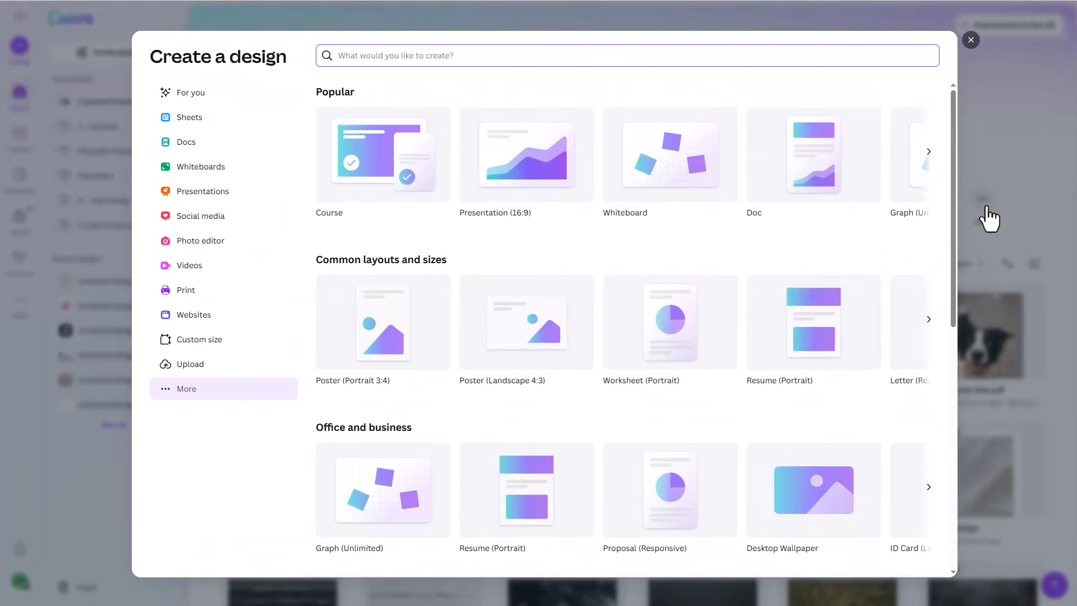
left_click(200, 225)
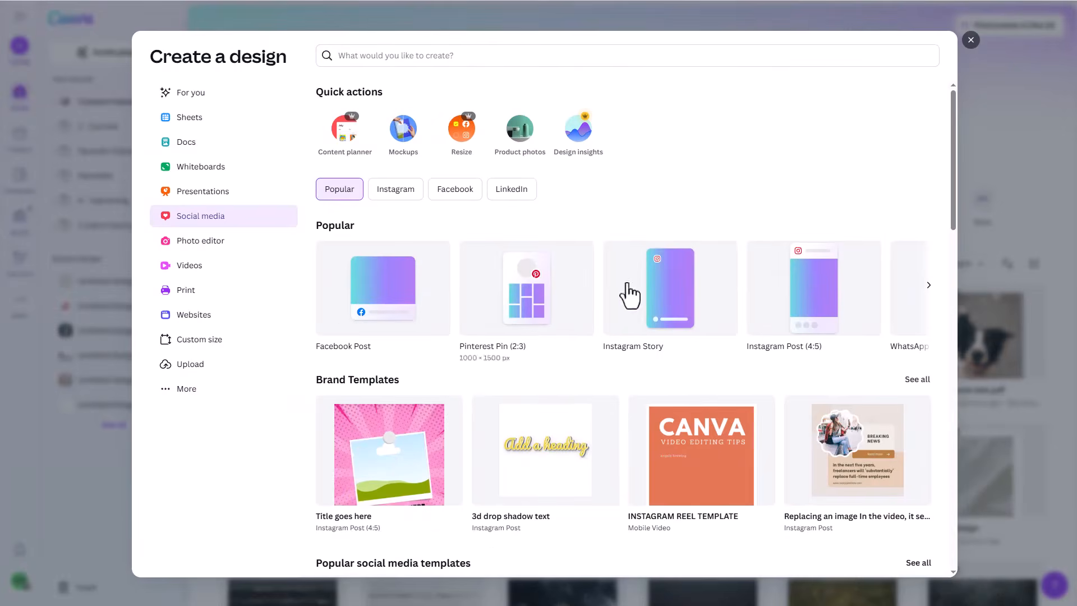
left_click(970, 41)
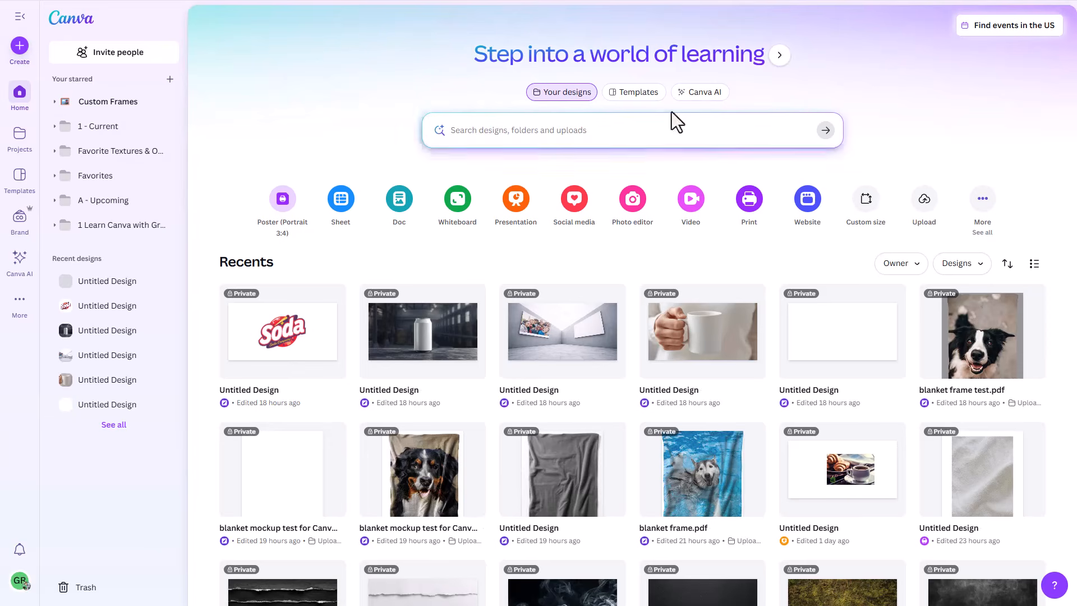
Step: Switch the home page search to Templates, view the suggestions and return to the home page
left_click(639, 94)
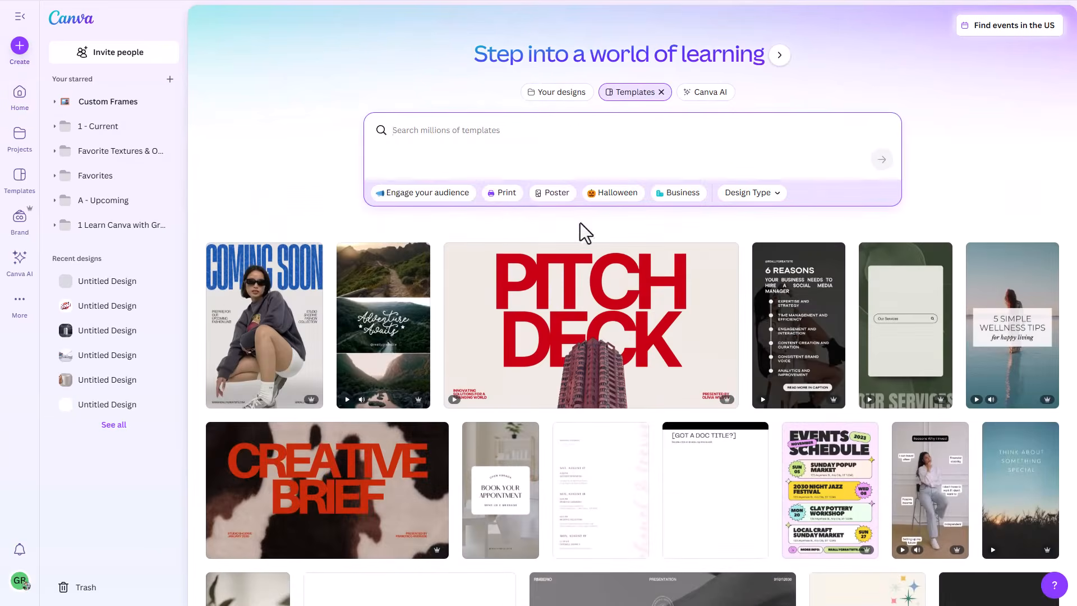
left_click(15, 95)
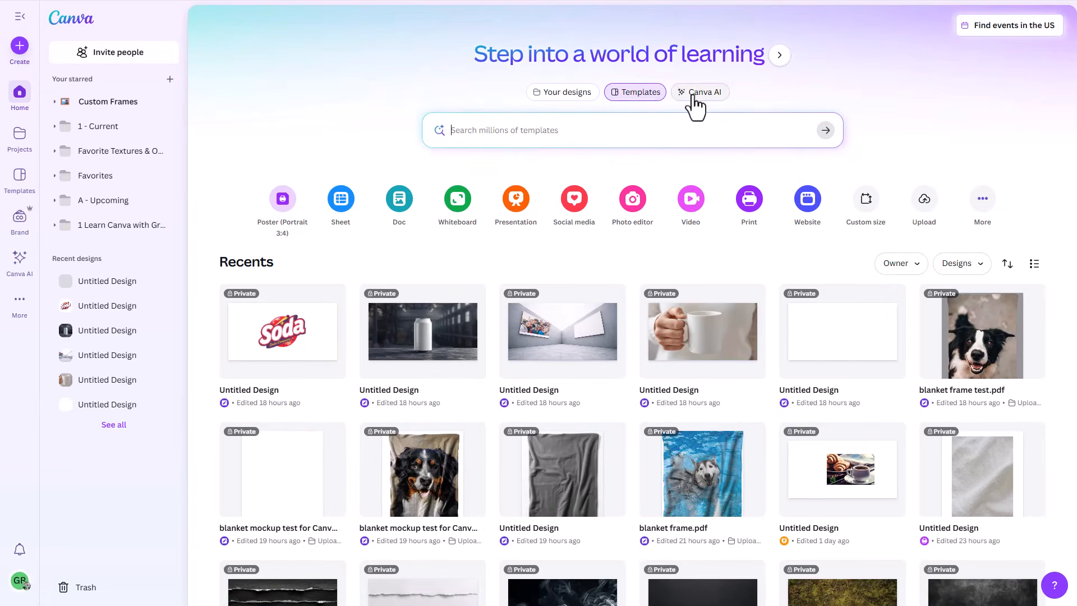
Step: Filter the template search to the Social media design type and the Instagram Post category, and look through the templates
left_click(634, 94)
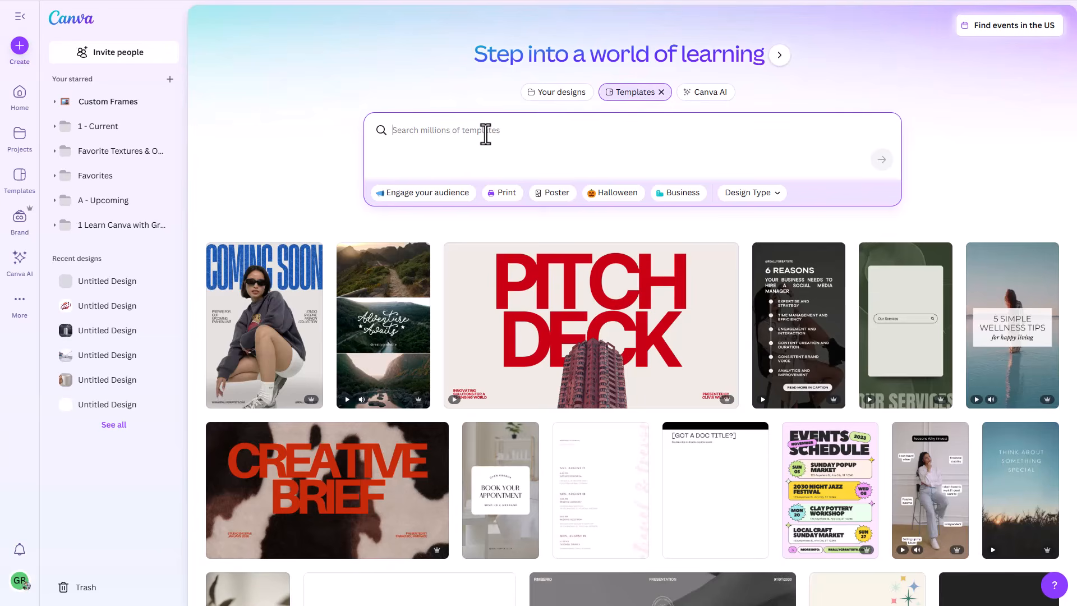
left_click(764, 198)
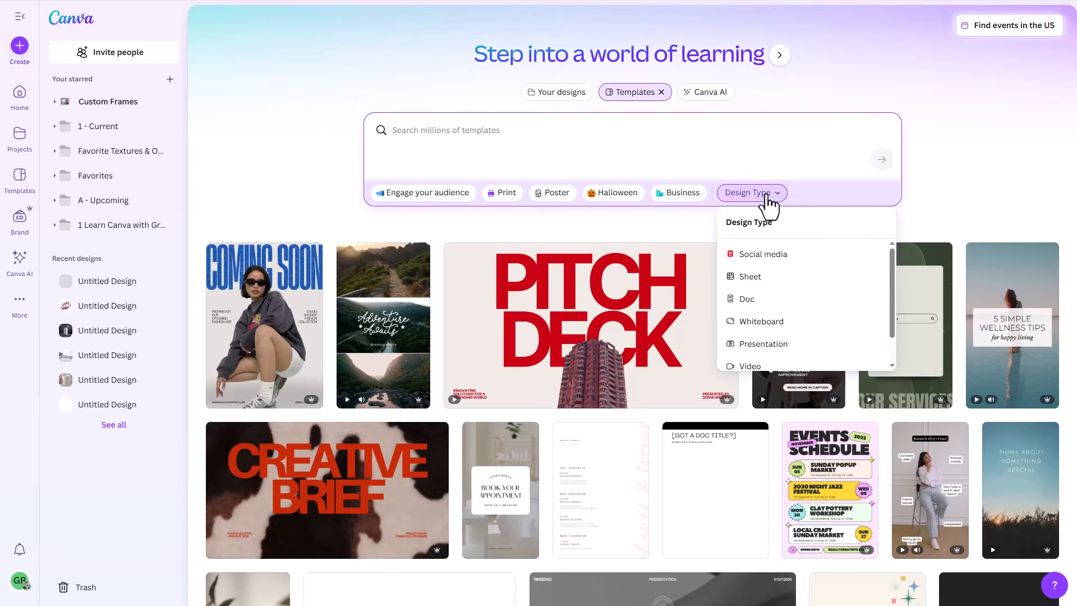
left_click(762, 255)
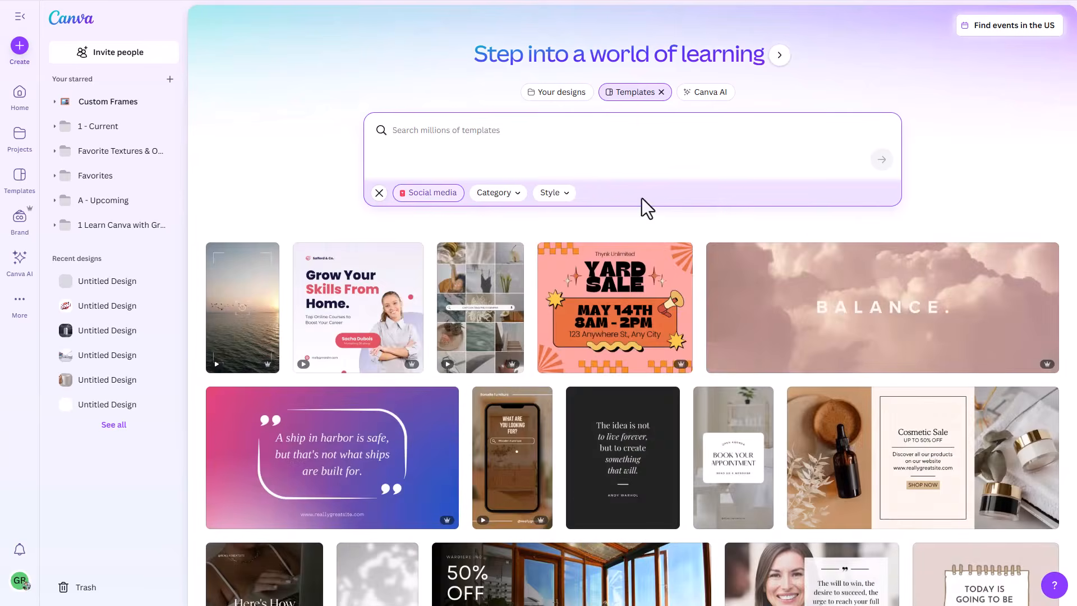
left_click(500, 197)
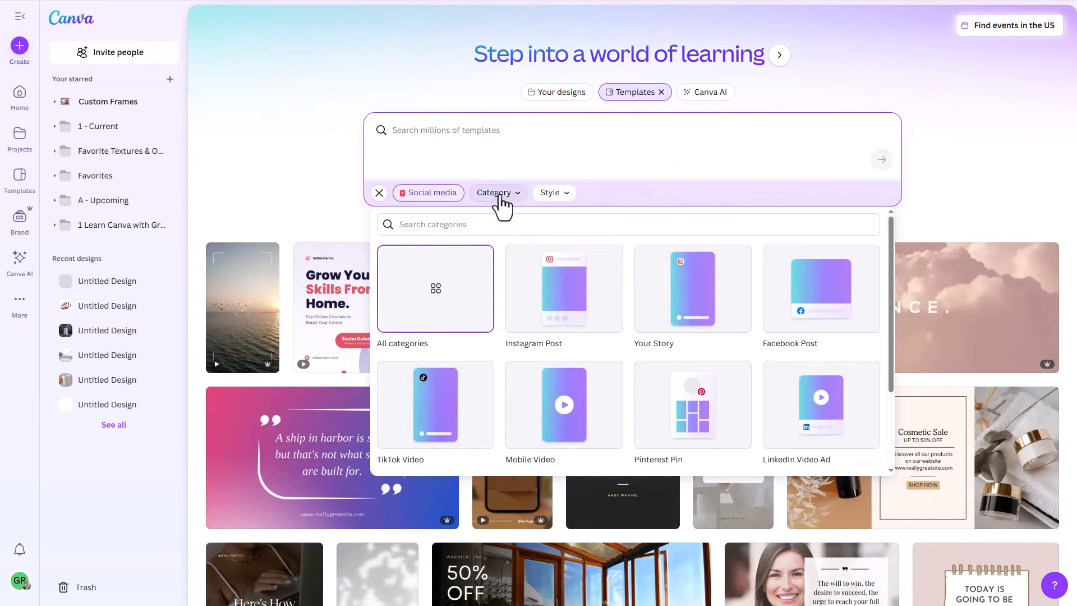
left_click(549, 289)
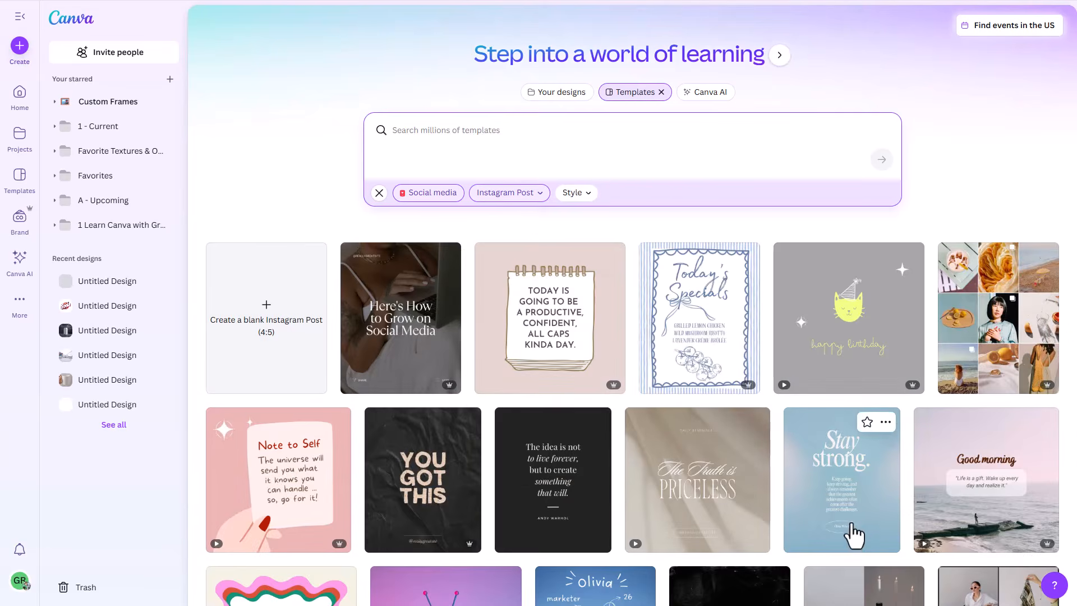
scroll(740, 507, "down", 5)
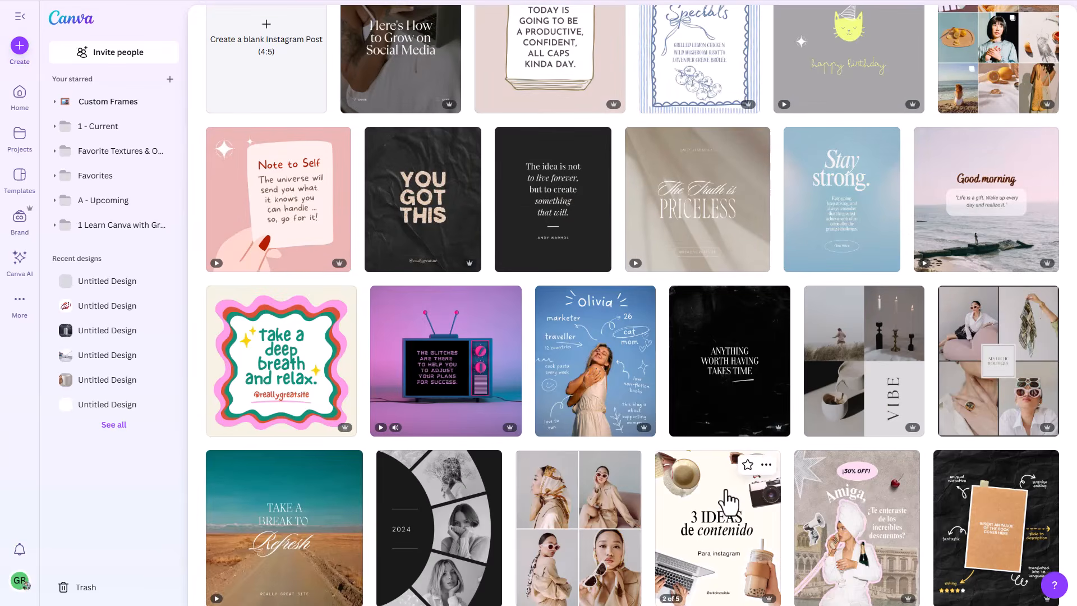
Step: Star and unstar the "Take a break to Refresh" roadside template, and open it as a design for customizing
left_click(328, 465)
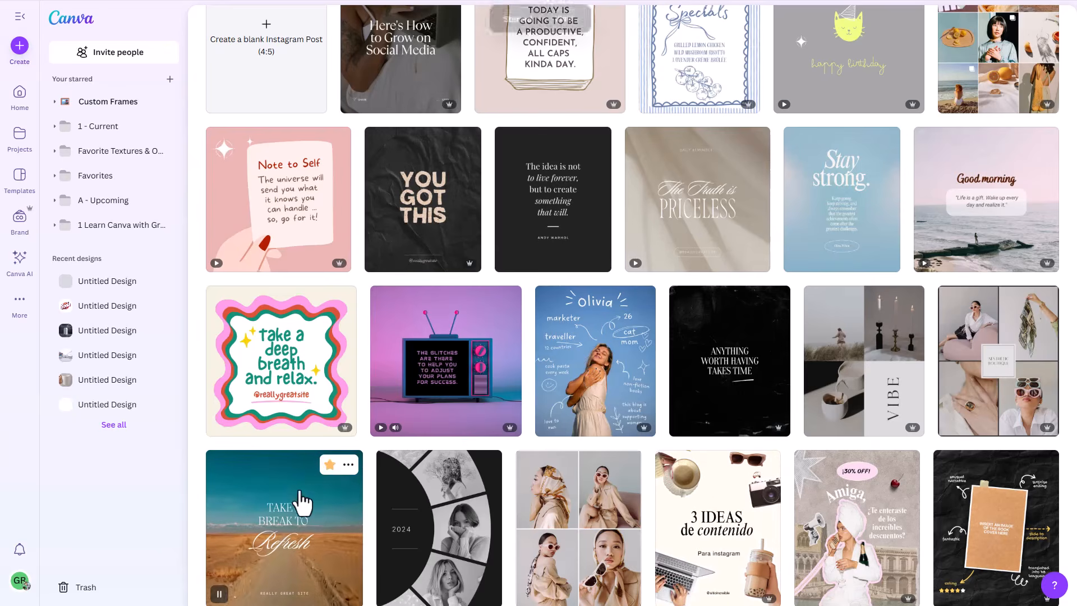
left_click(329, 466)
left_click(297, 505)
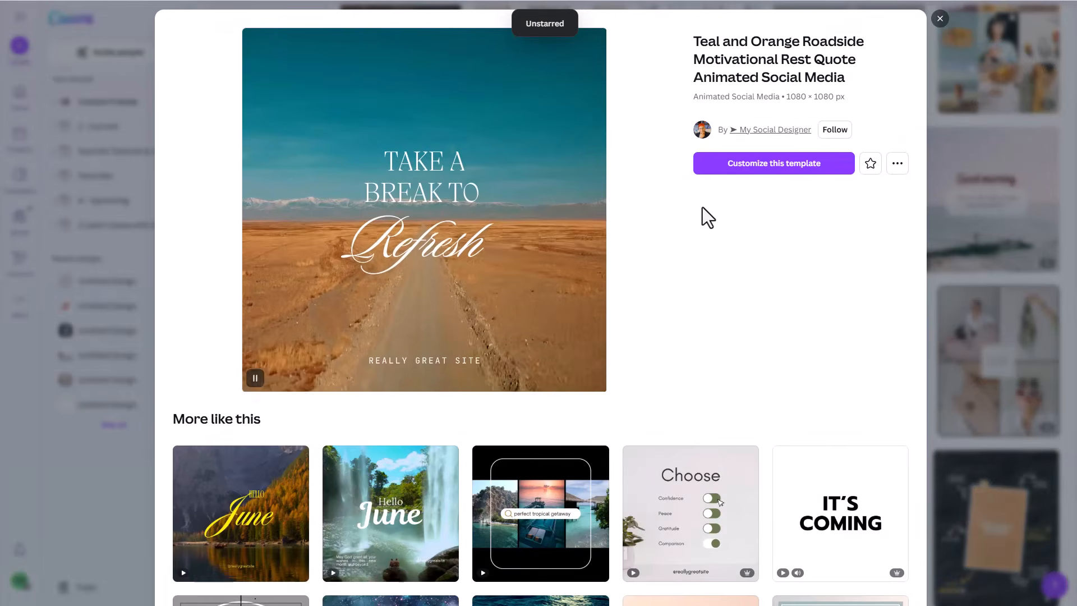
left_click(754, 170)
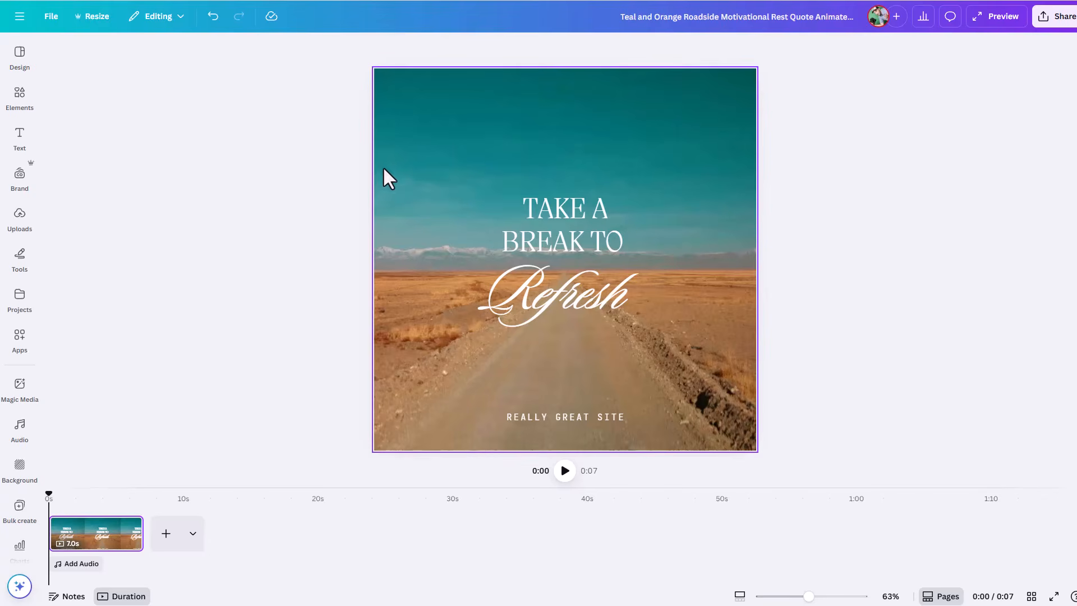
Step: Check the editor's Text and Design options, and return to the home page
left_click(20, 136)
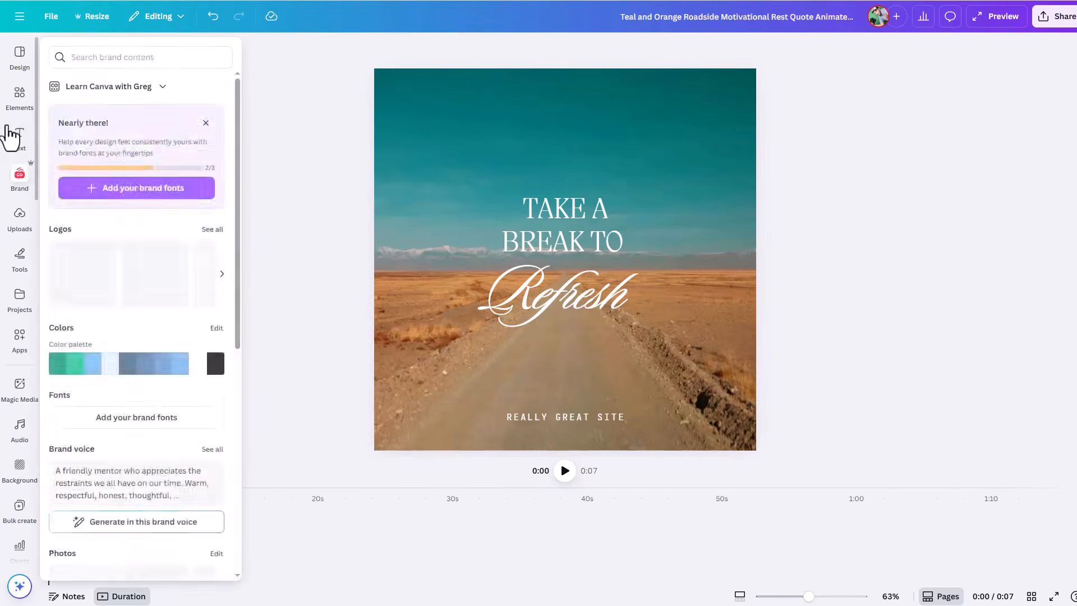
left_click(10, 72)
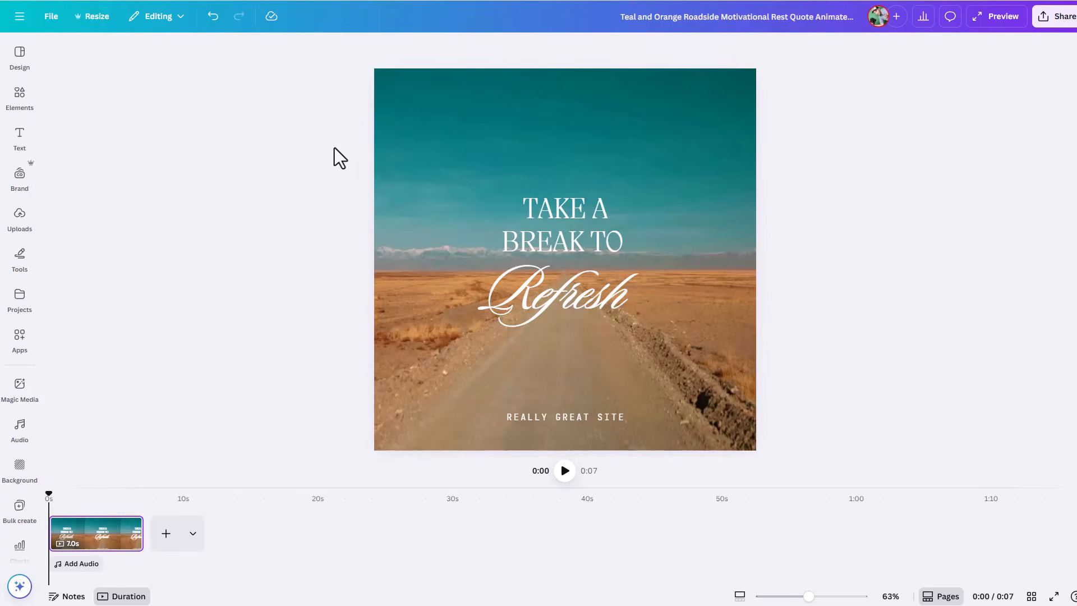
left_click(17, 18)
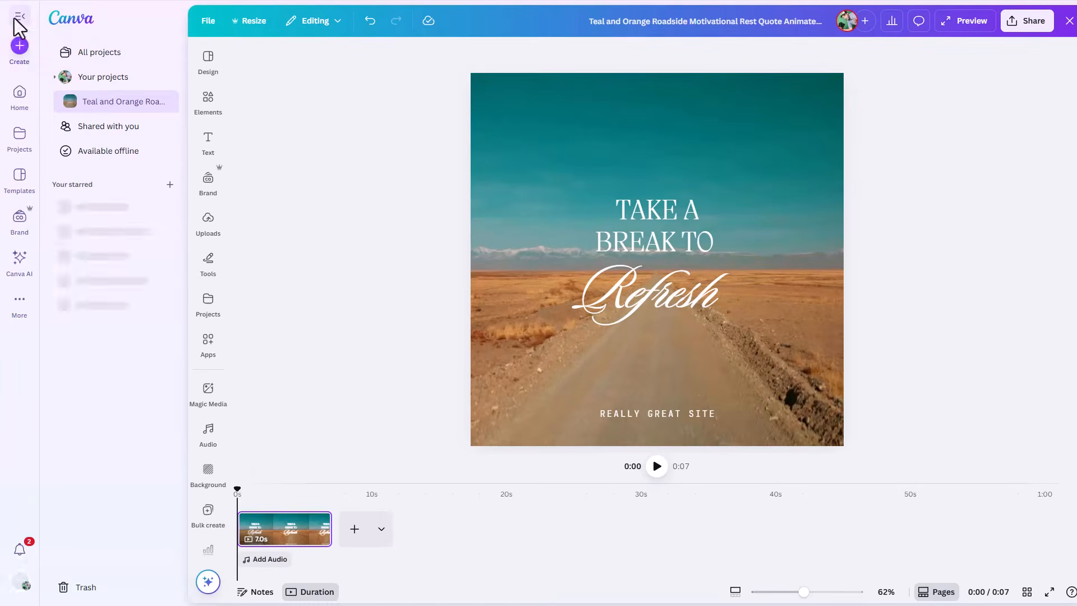
left_click(19, 96)
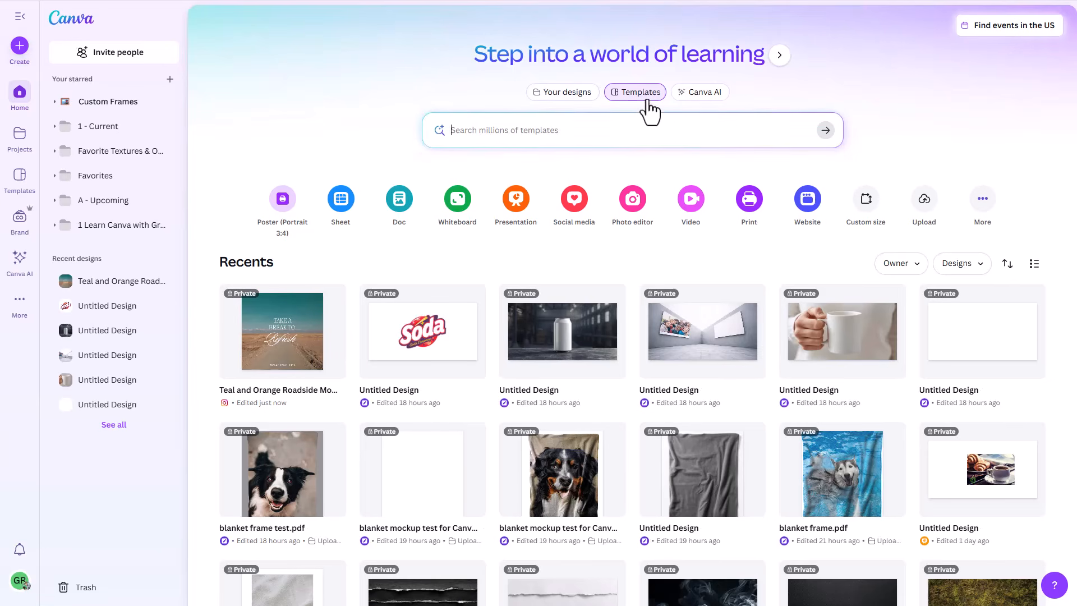
Step: View the home page's Your designs, Templates and Canva AI search modes, including the AI image creation option
left_click(560, 96)
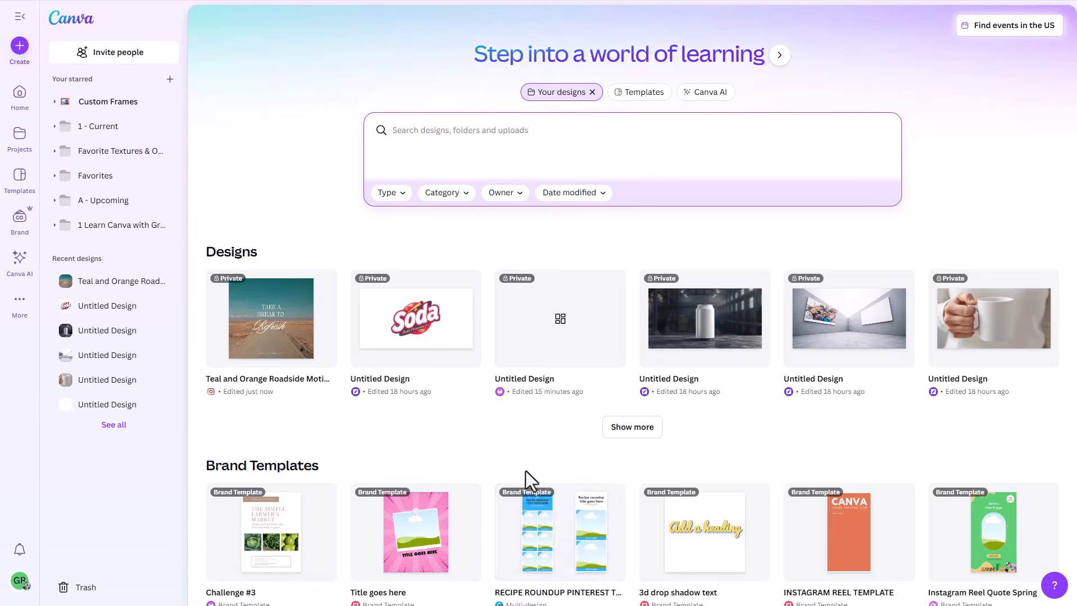
left_click(626, 97)
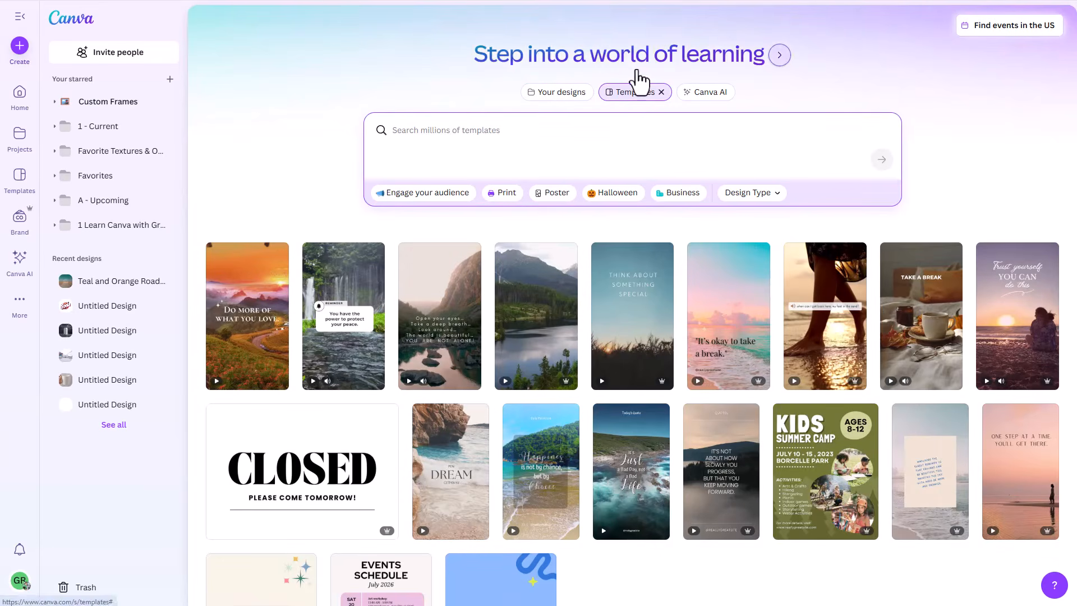
left_click(693, 96)
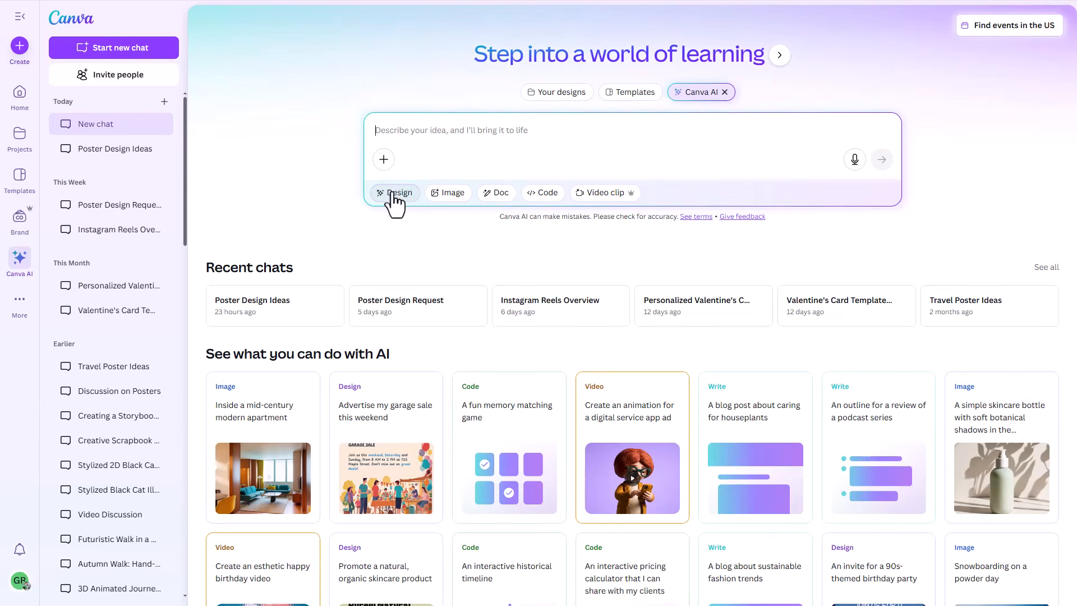
left_click(448, 193)
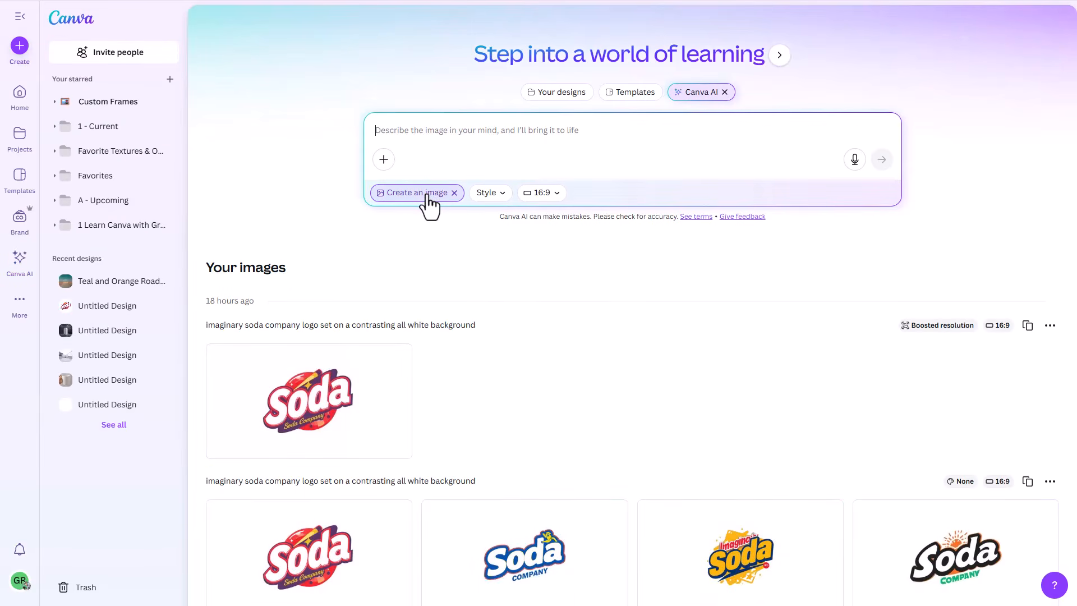
left_click(453, 192)
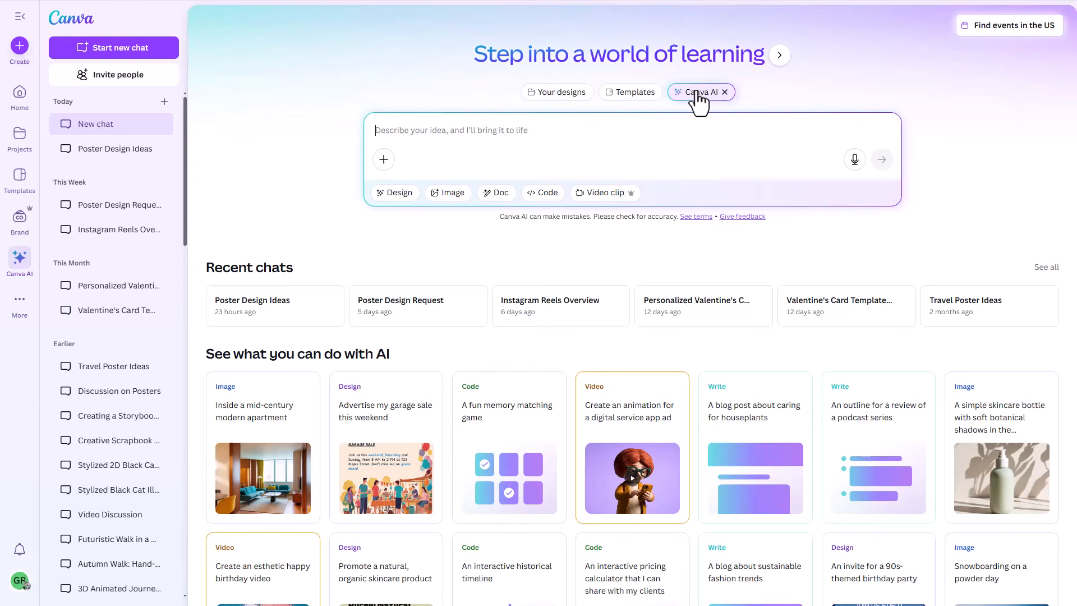
left_click(560, 94)
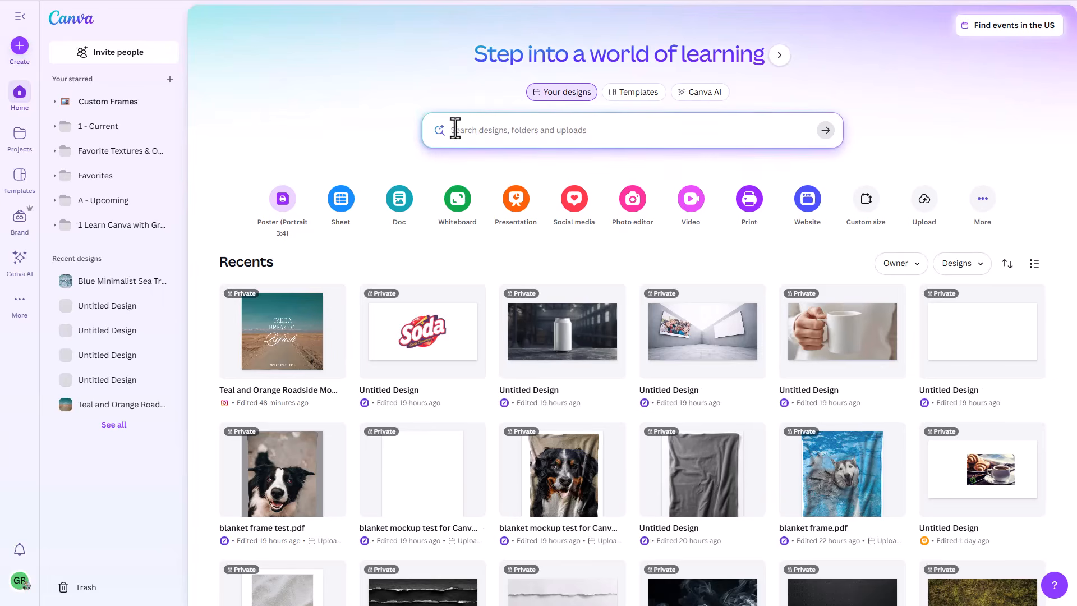
Step: Create a design from the "Do more of what you love" Instagram template under Social media, and preview its video
left_click(570, 203)
left_click(394, 190)
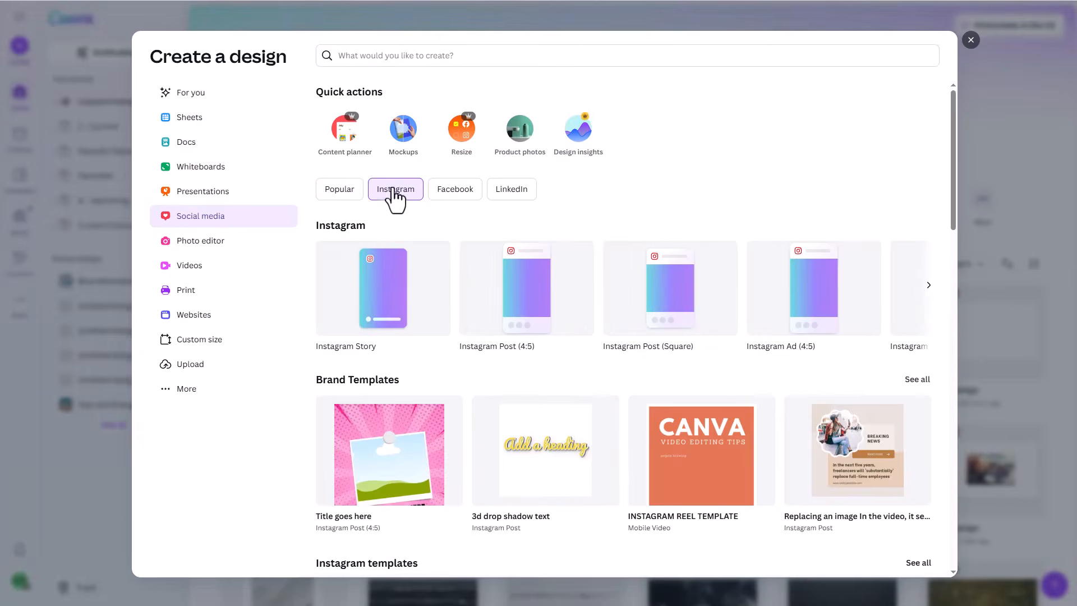
left_click(370, 296)
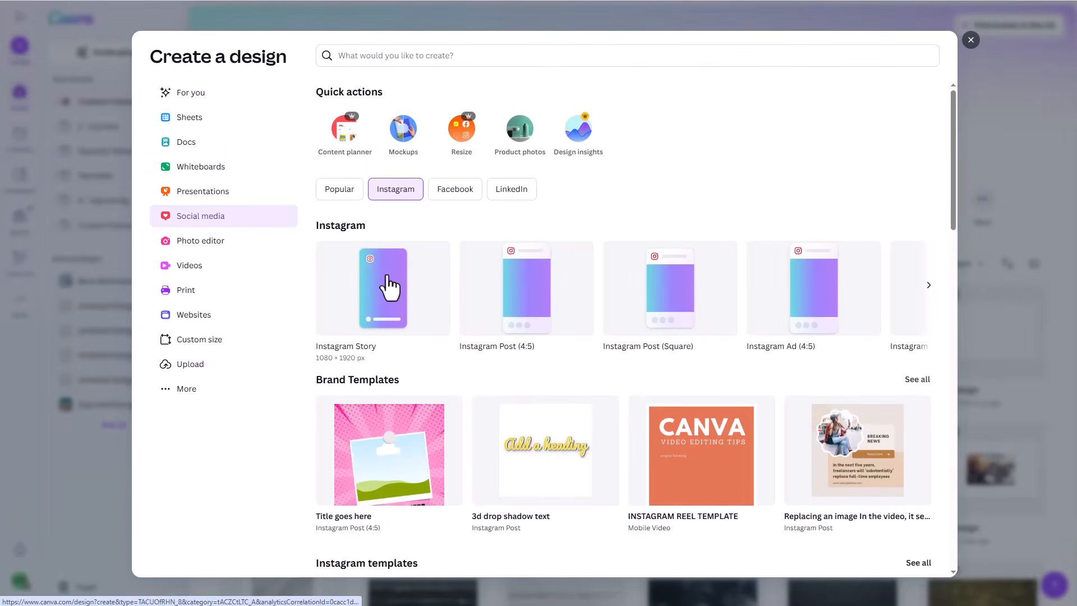
scroll(391, 287, "down", 5)
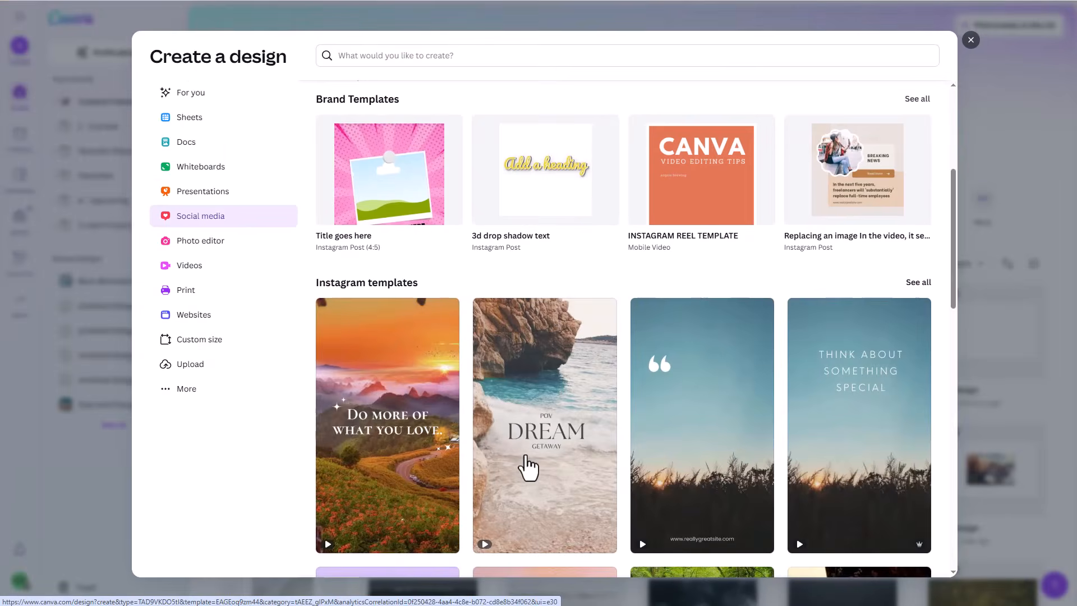
left_click(327, 547)
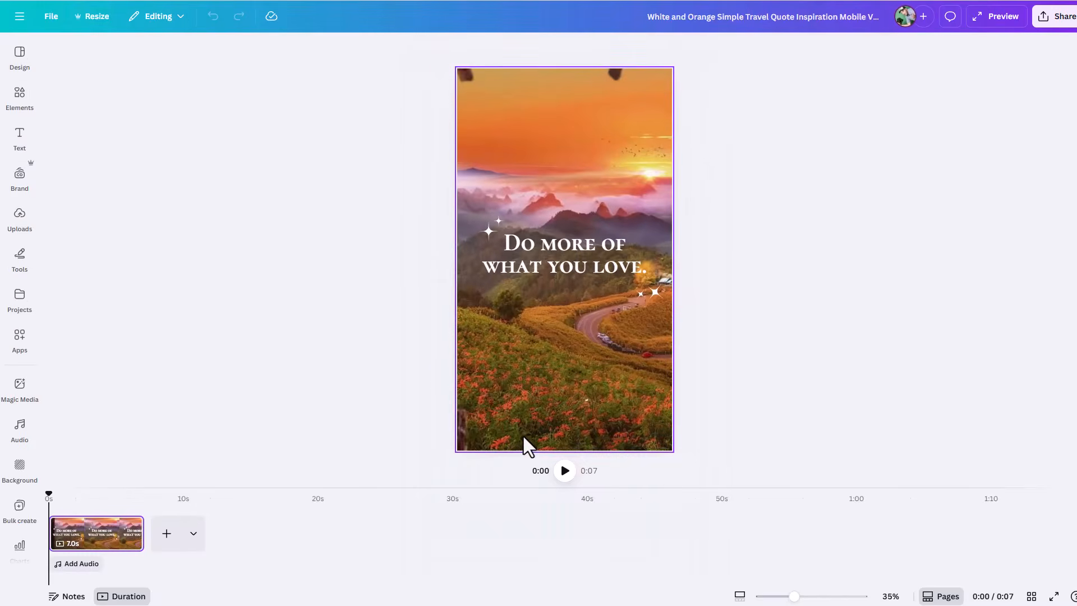
left_click(566, 476)
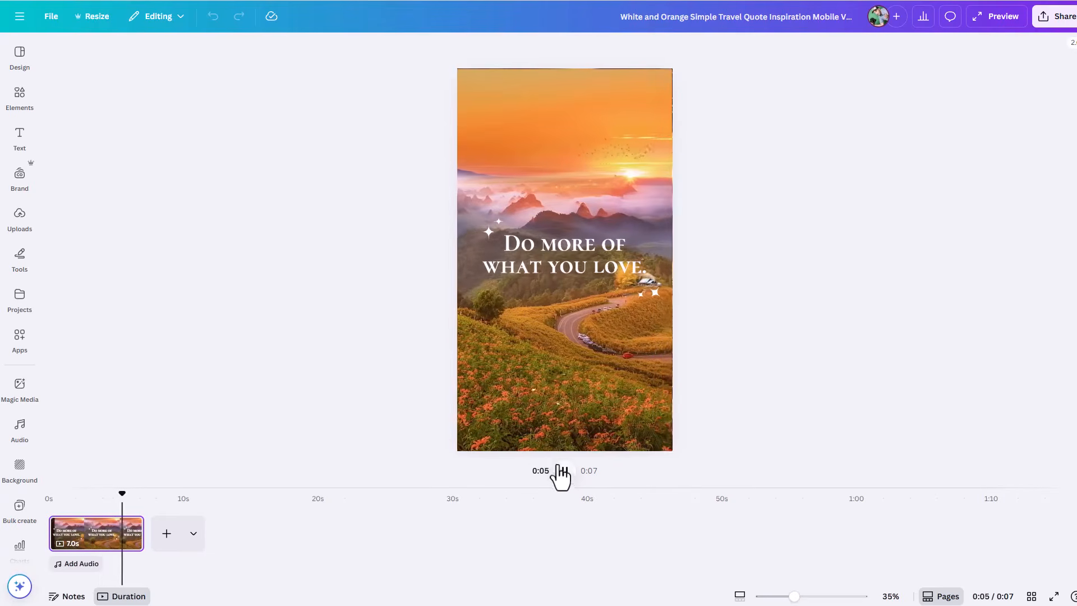
left_click(508, 351)
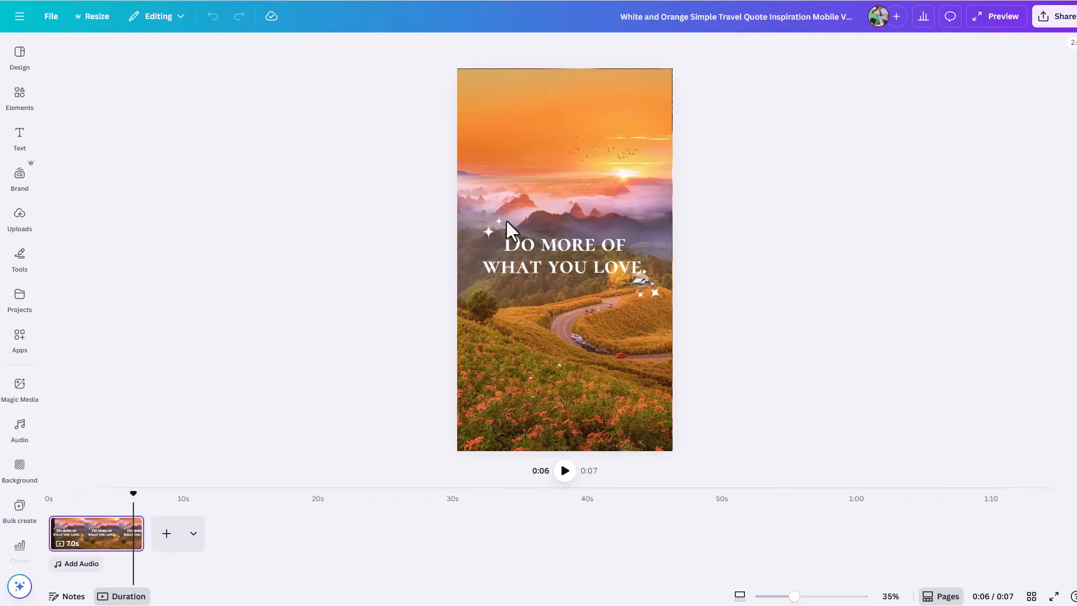
Step: Replace the page's background video with the rocky beach video from Elements
left_click(21, 106)
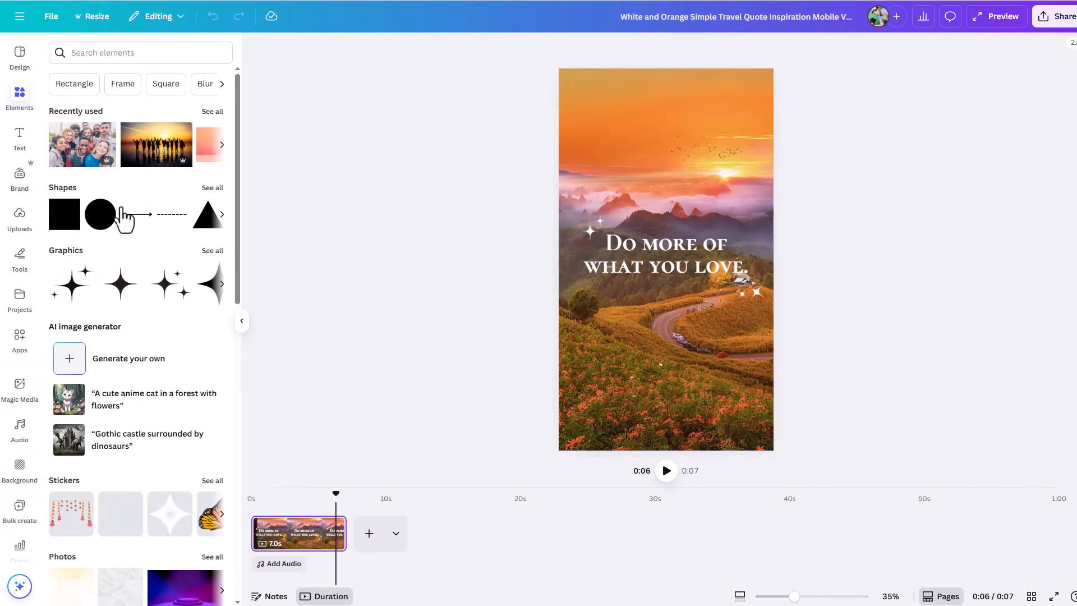
scroll(144, 300, "down", 5)
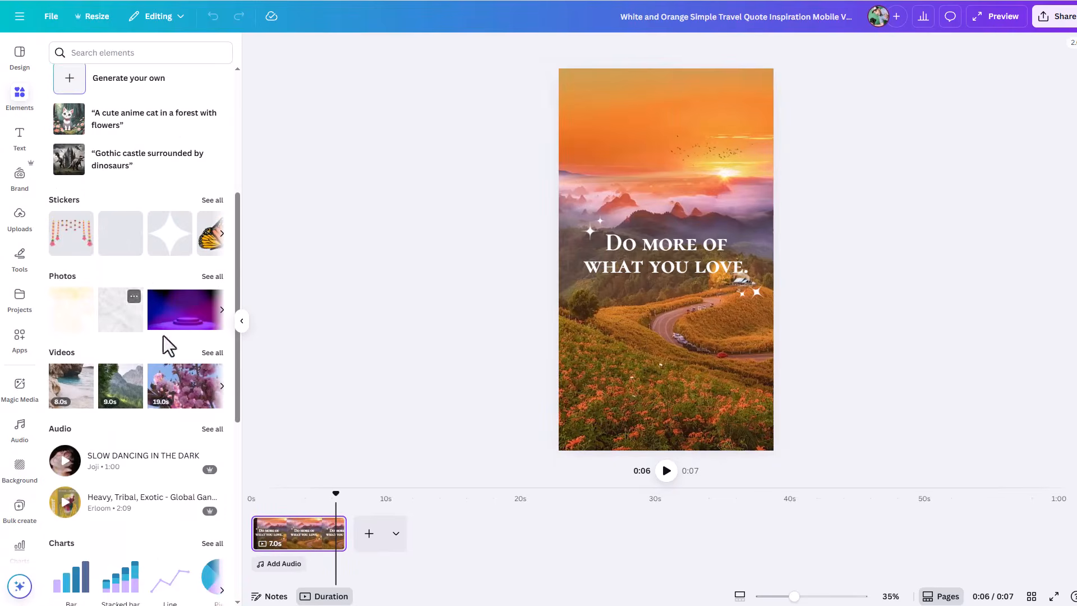
left_click_drag(81, 397, 578, 334)
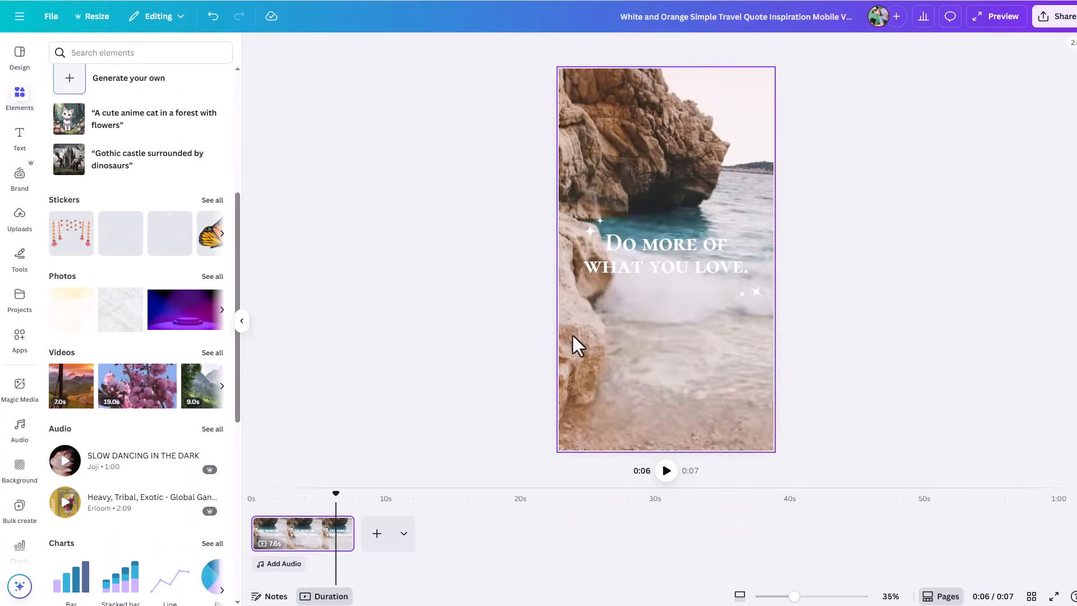
Step: Replace the "Do more of what you love." headline with "MY OWN TEXT"
left_click(626, 255)
left_click(624, 256)
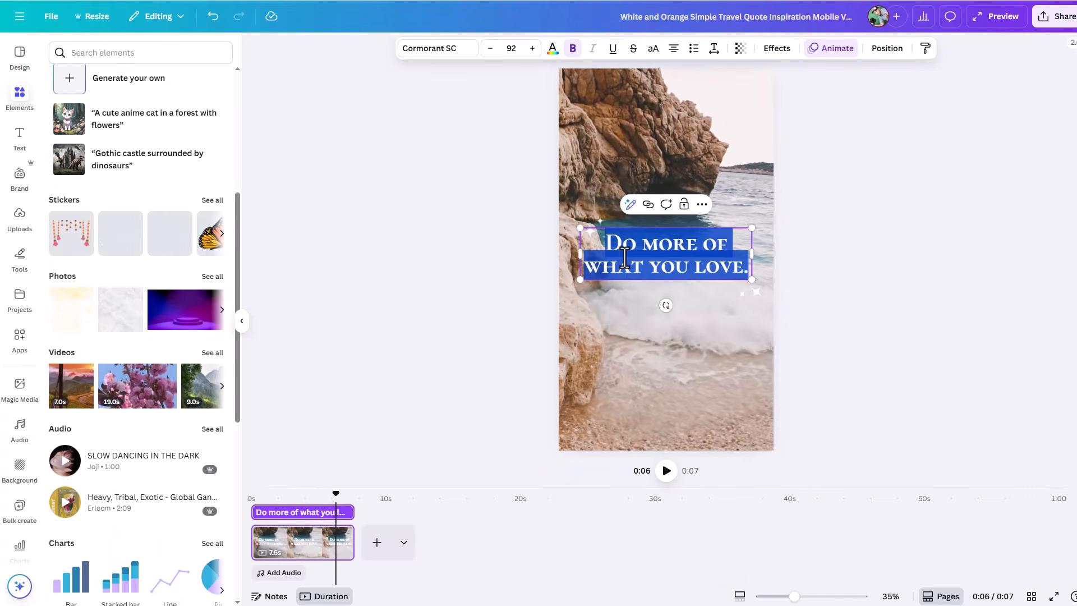
type("Mu")
key("BackSpace")
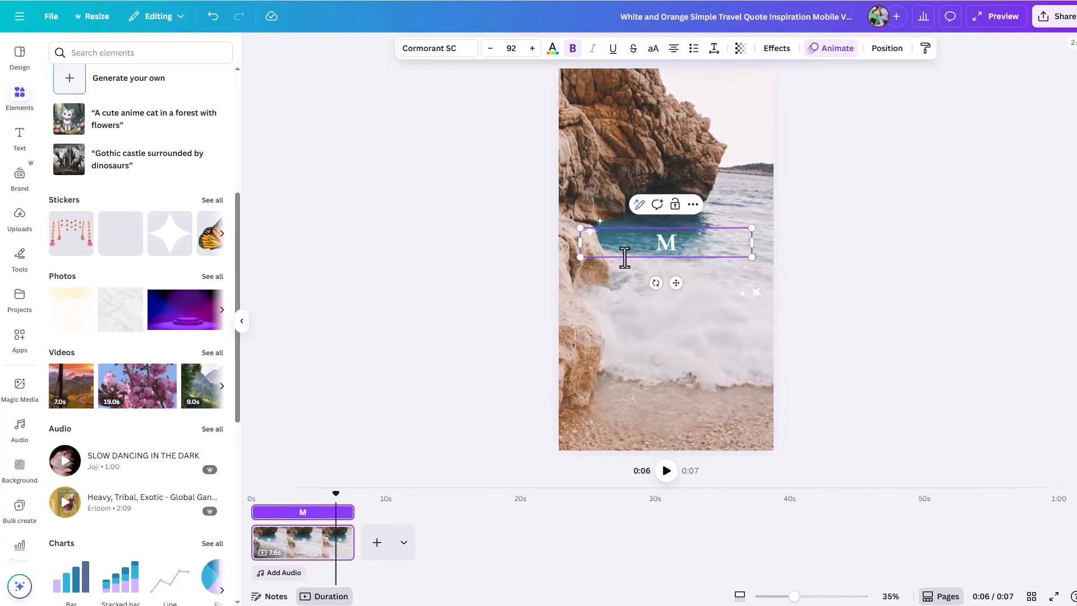
type("Y OWN TEXT")
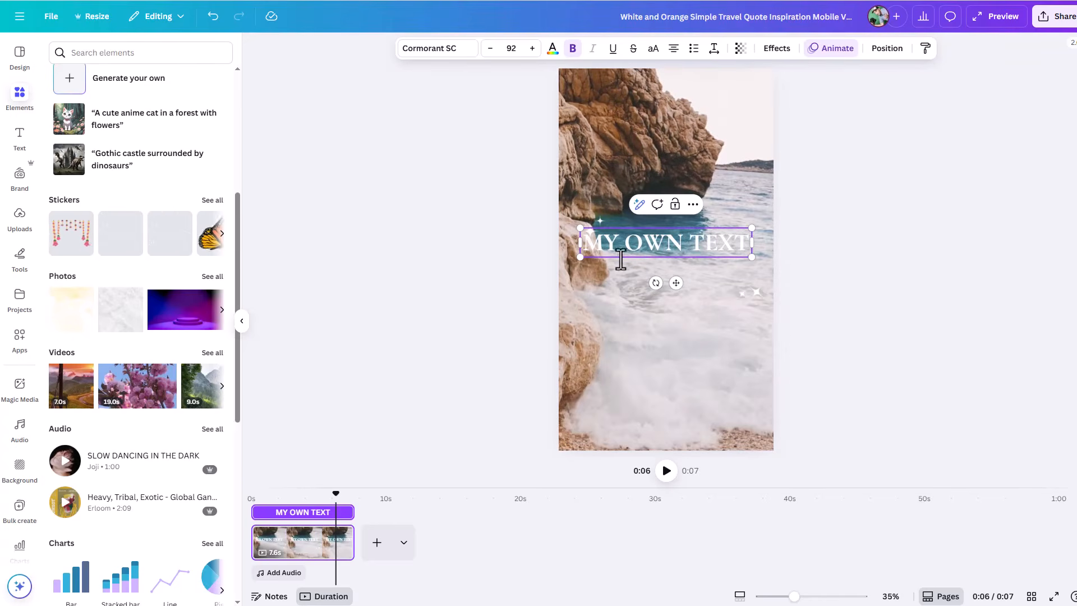
Step: Play the edited video from the start, pause it, and check the options for adding a page
left_click_drag(332, 495, 179, 504)
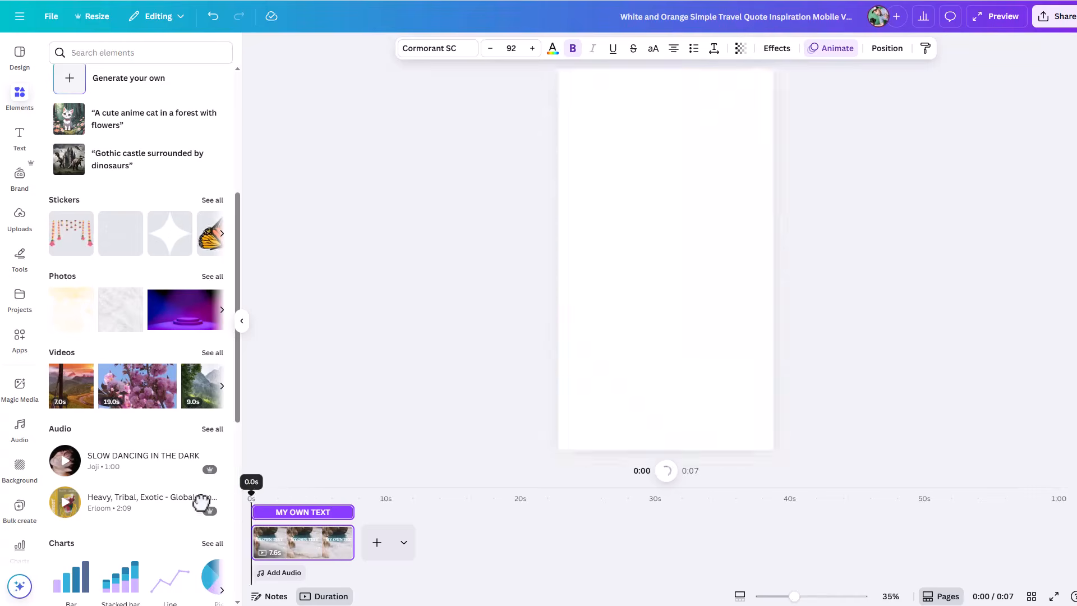
left_click(665, 479)
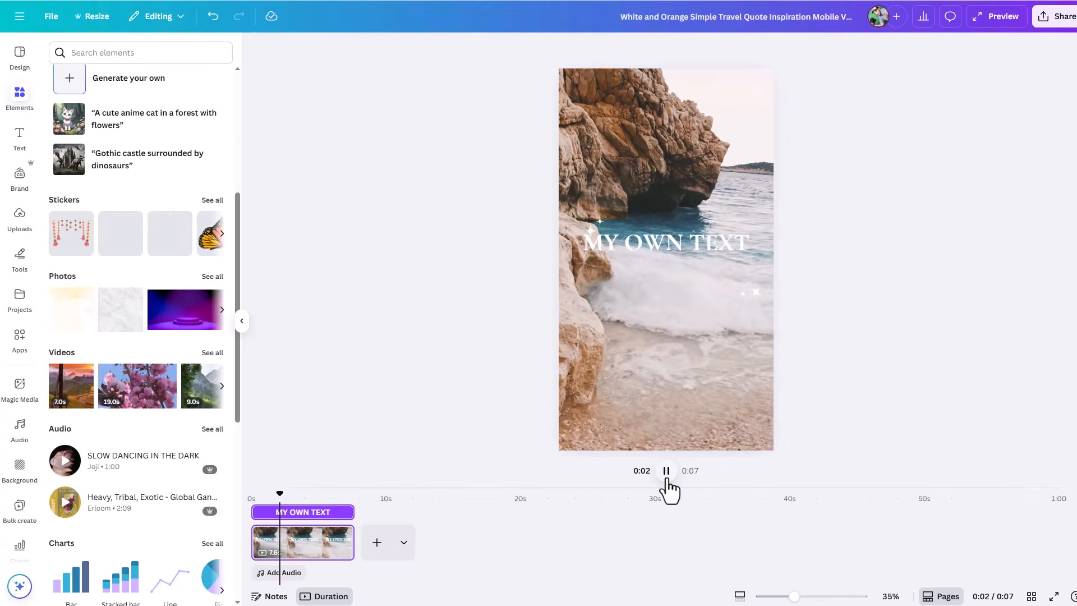
left_click(667, 479)
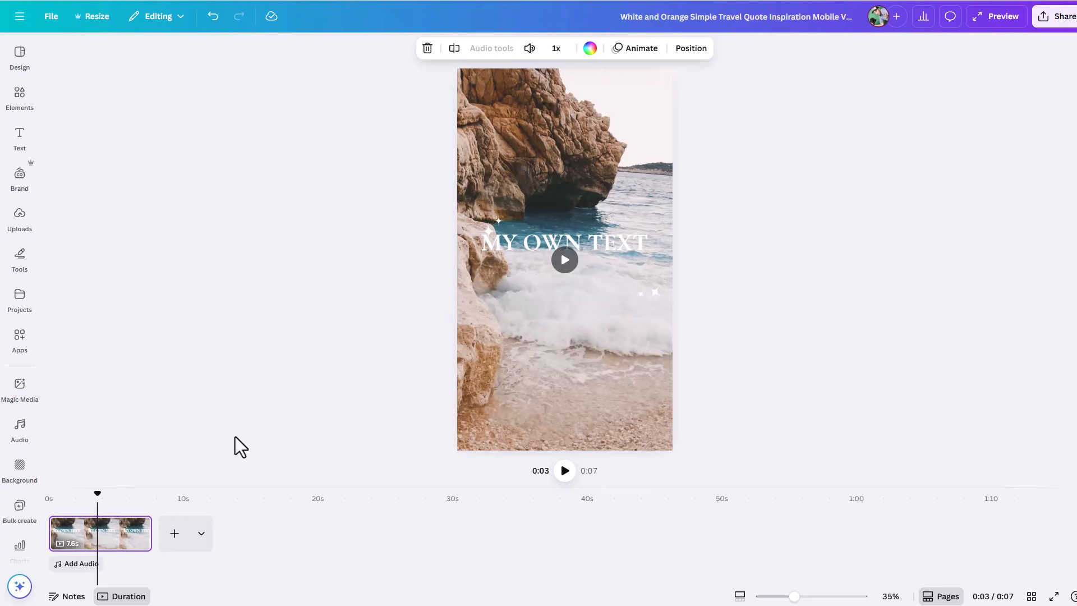
left_click(201, 542)
Step: Add two blank pages after page 1, set their durations to 17.7 s and 3.4 s, and move the playhead back to 0:06
left_click(172, 536)
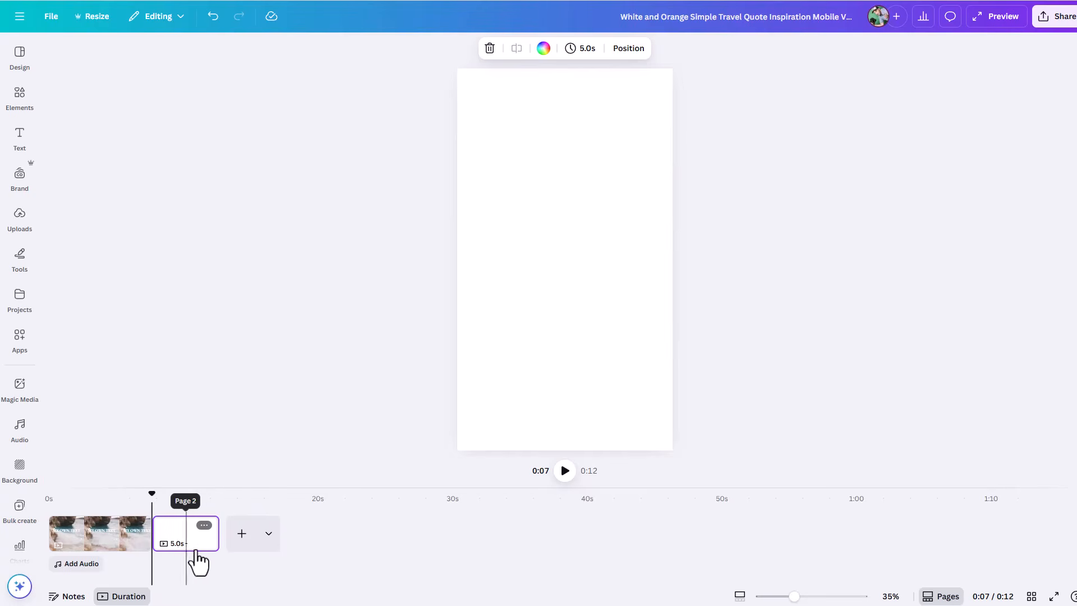
left_click_drag(216, 540, 388, 551)
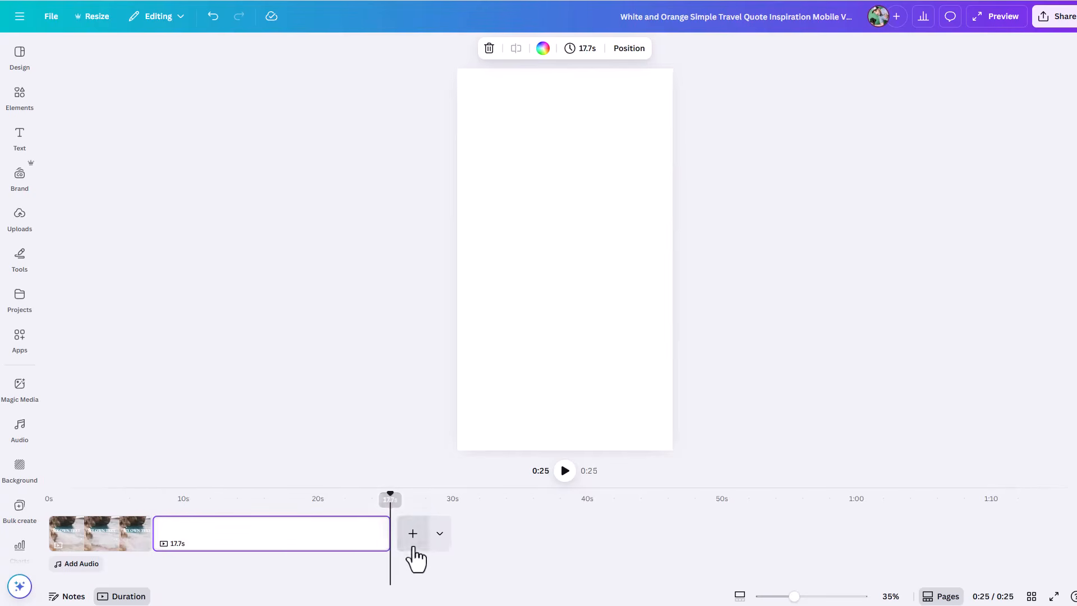
left_click(413, 546)
left_click_drag(451, 539, 417, 550)
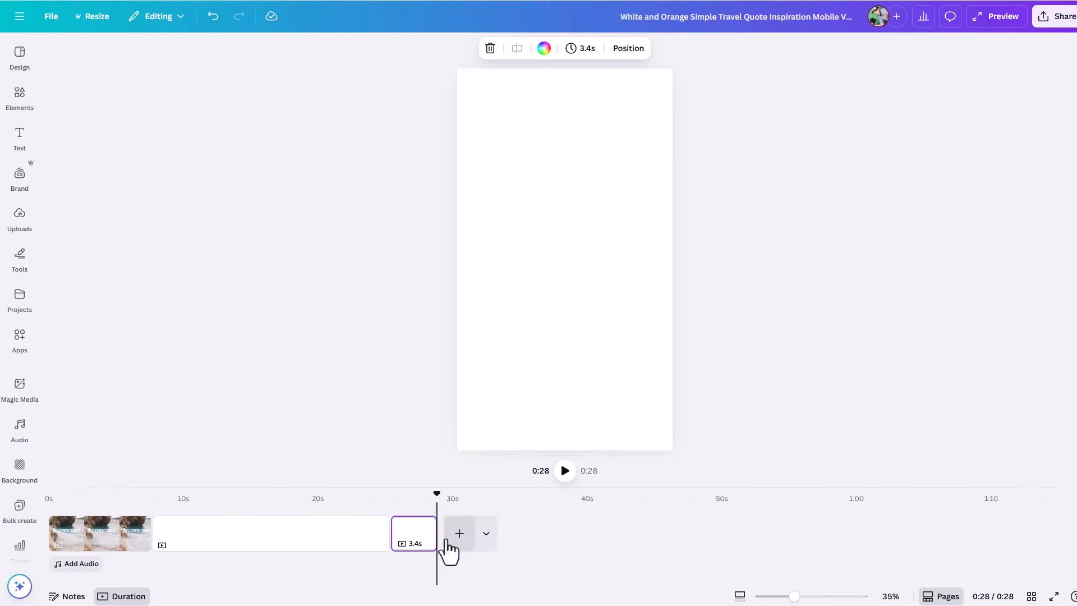
left_click_drag(436, 495, 130, 501)
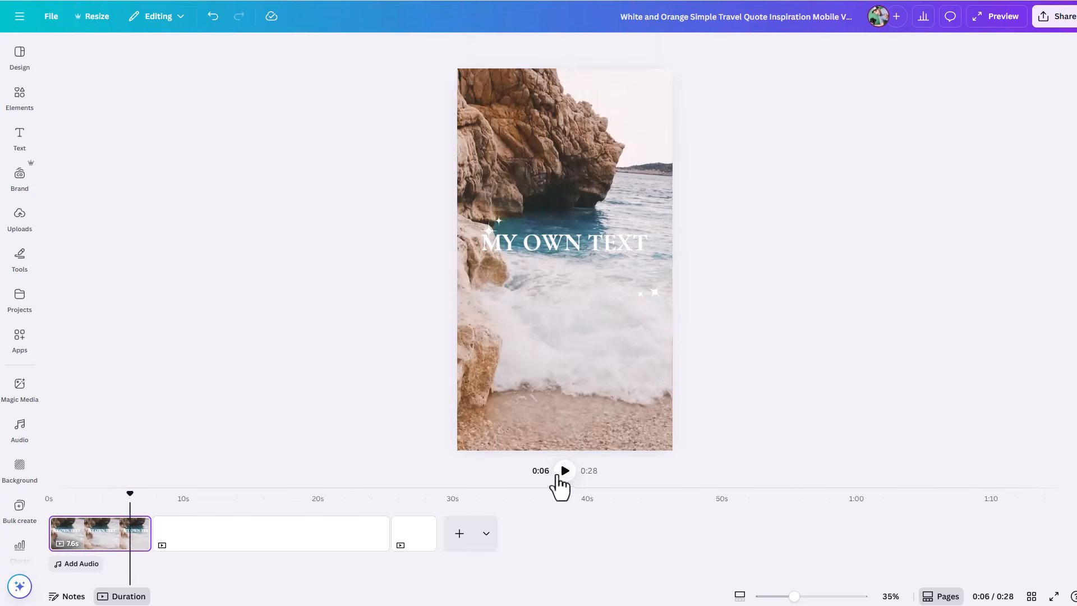
Step: Compare the timeline, thumbnail and scrolling page views by turning the duration display and page thumbnails off and on, and check the zoom options
left_click(128, 597)
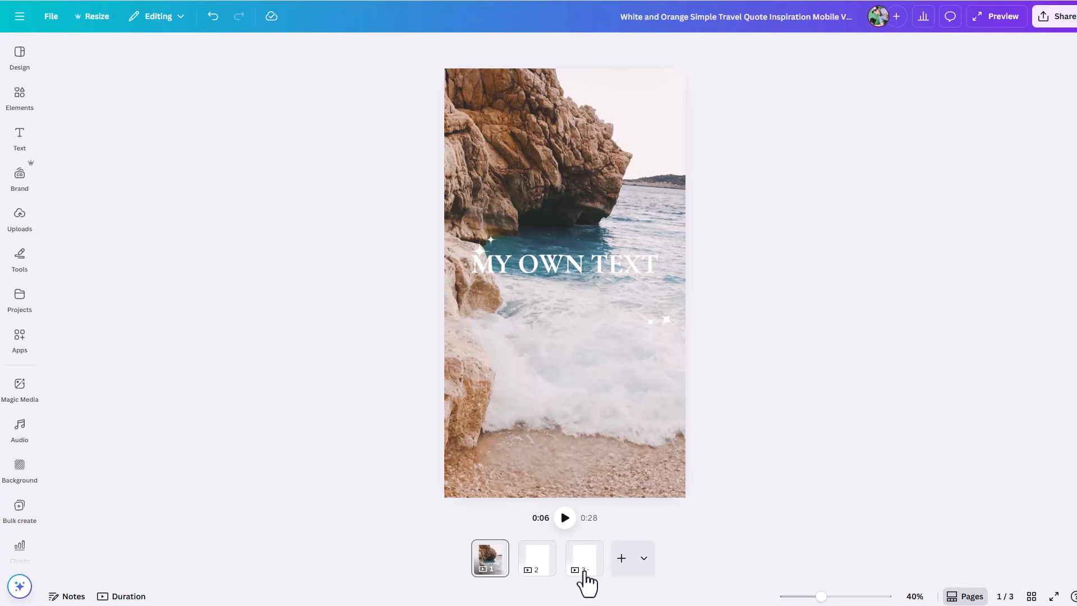
left_click(118, 596)
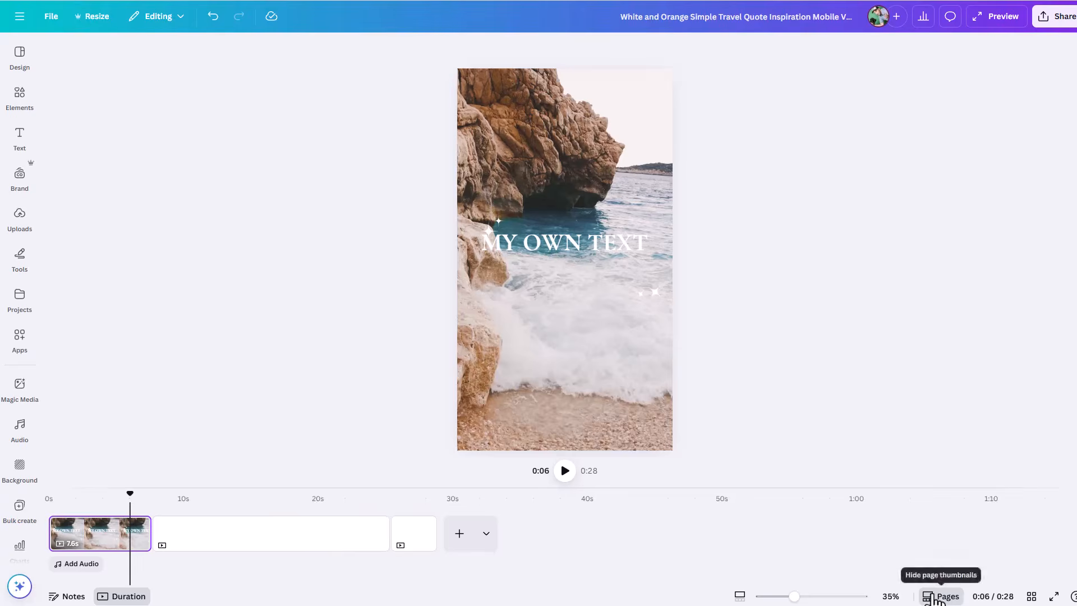
left_click(942, 596)
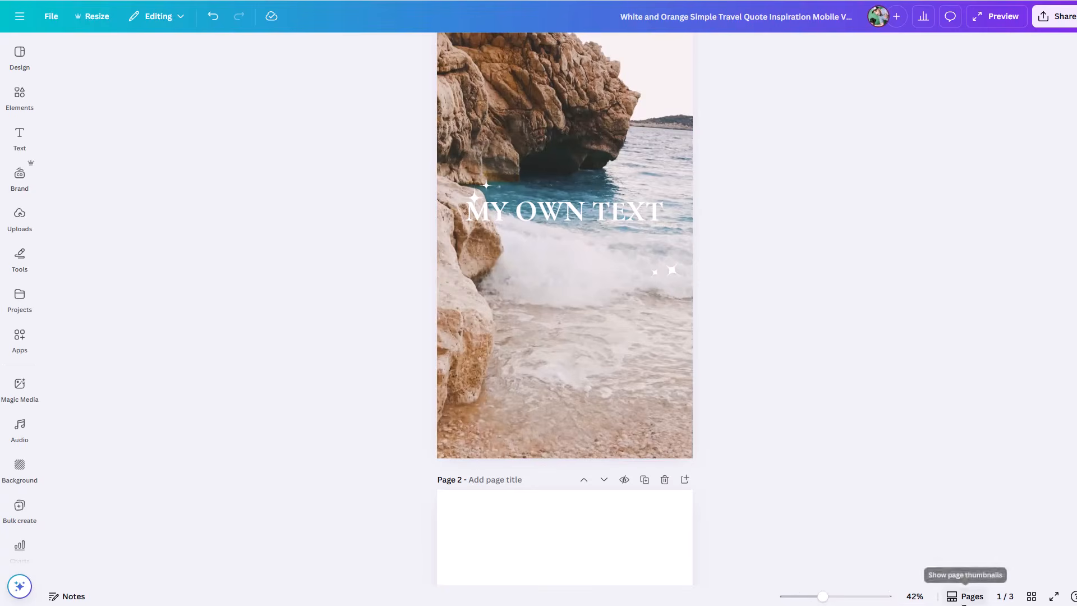
left_click(964, 596)
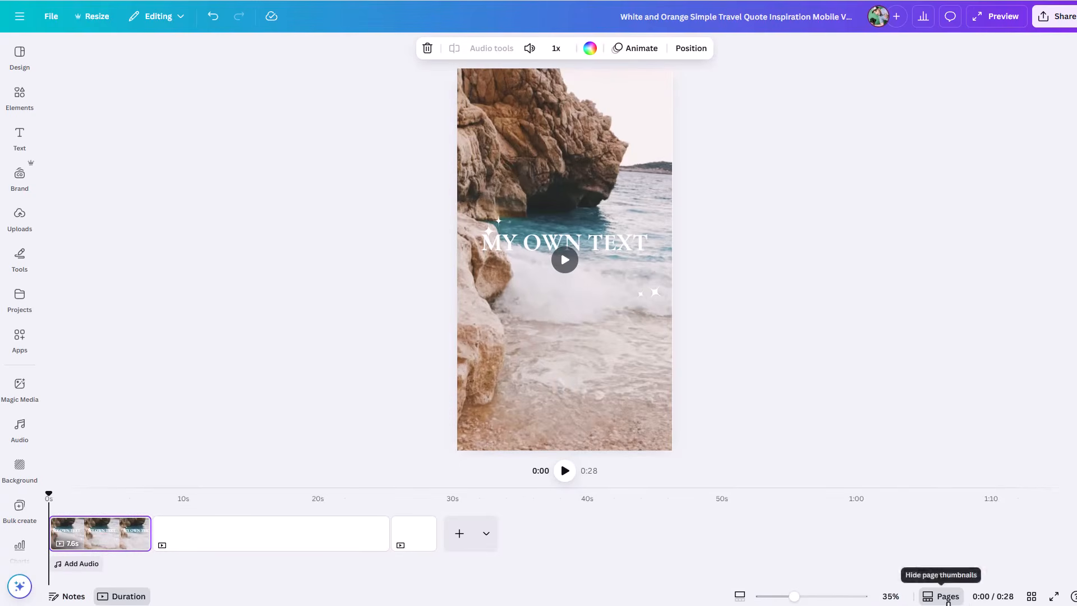
left_click(952, 599)
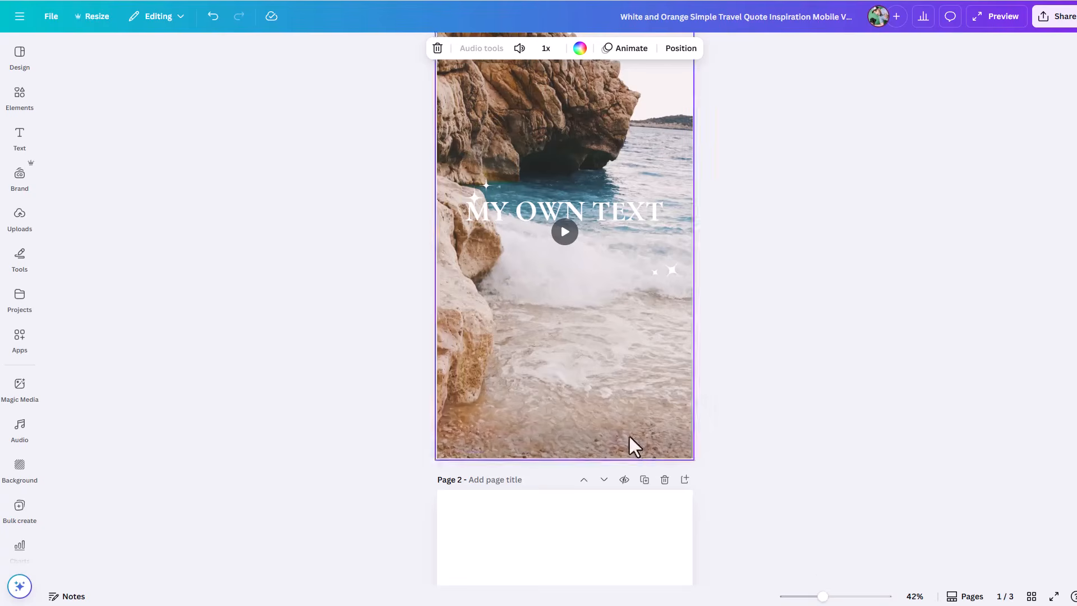
left_click(951, 596)
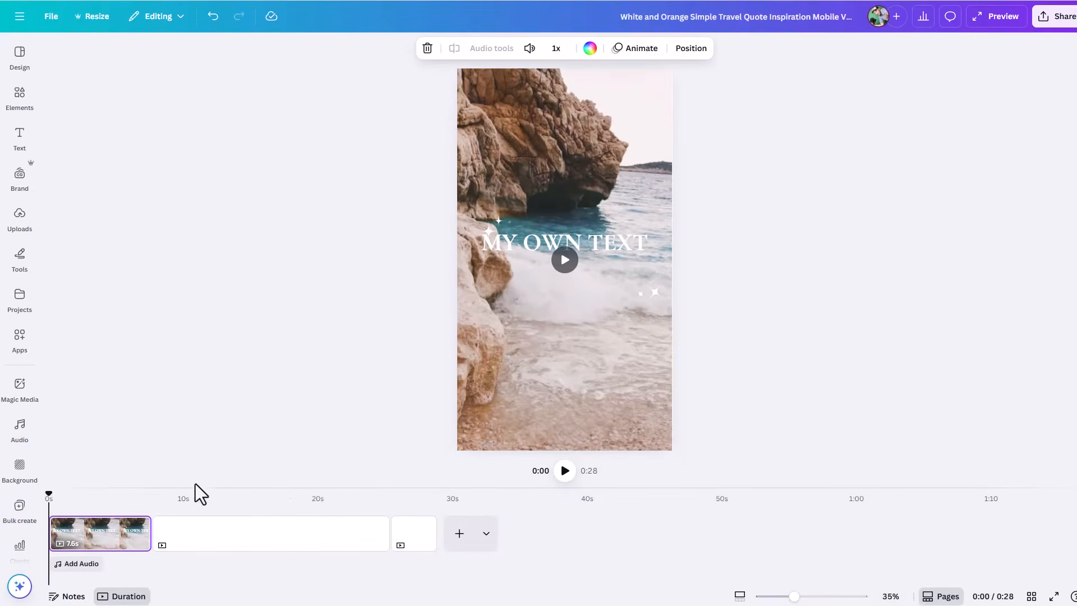
left_click(928, 596)
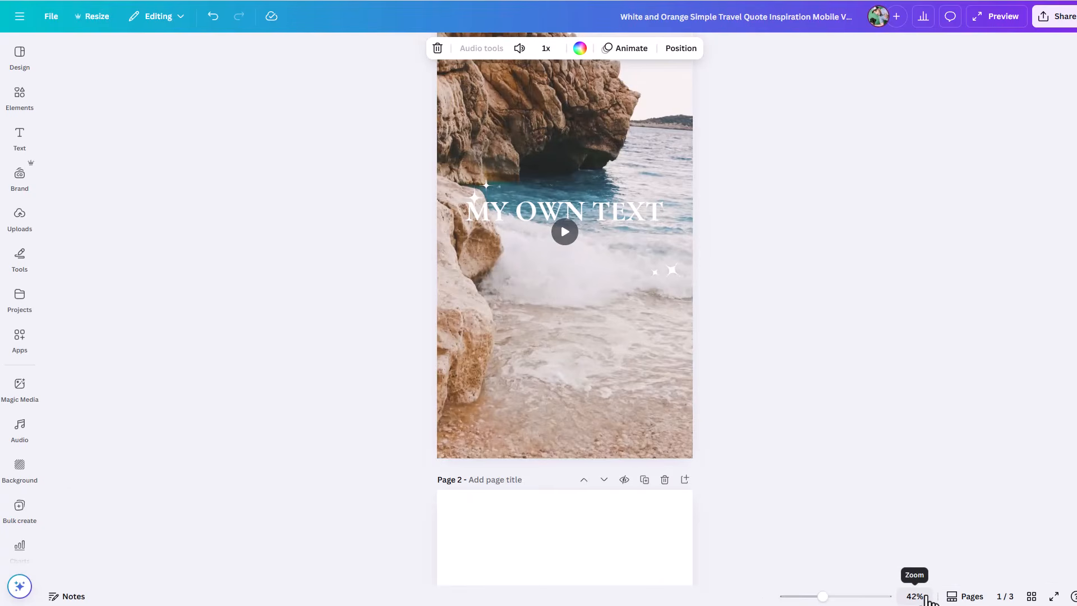
left_click(911, 596)
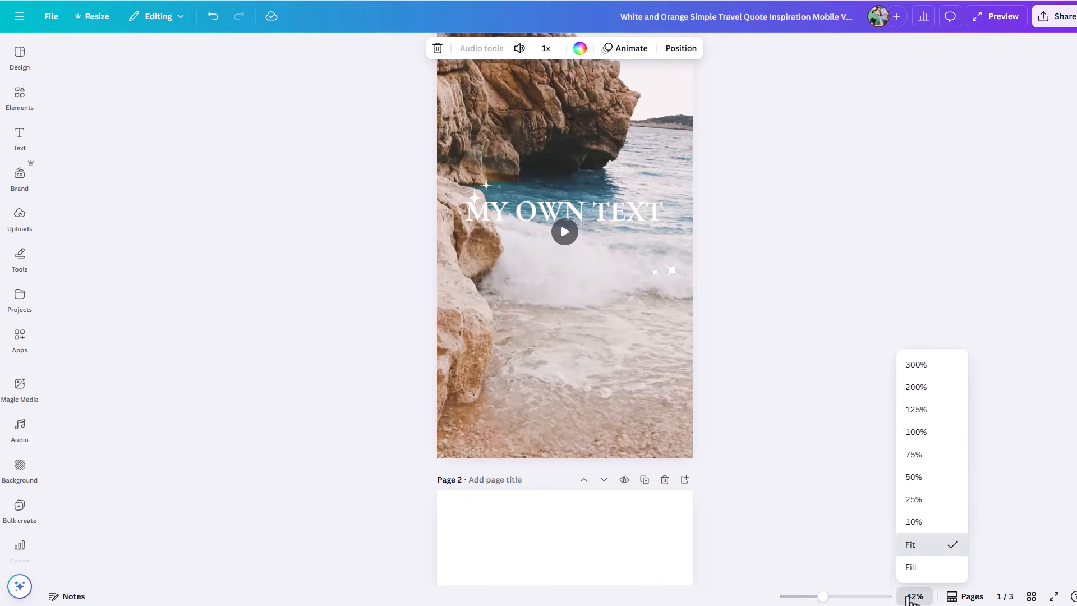
left_click(949, 597)
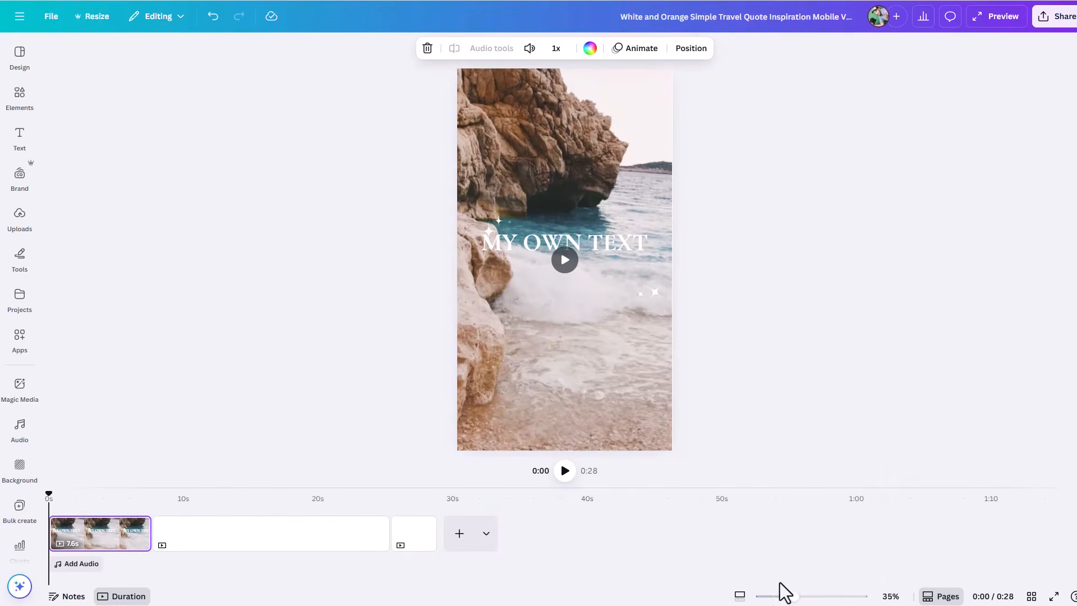
Step: Zoom the page to 80%, switch it to Fill, and return it to Fit
mouse_move(794, 598)
left_mouse_down()
mouse_move(829, 598)
mouse_move(793, 597)
mouse_move(815, 598)
left_mouse_up()
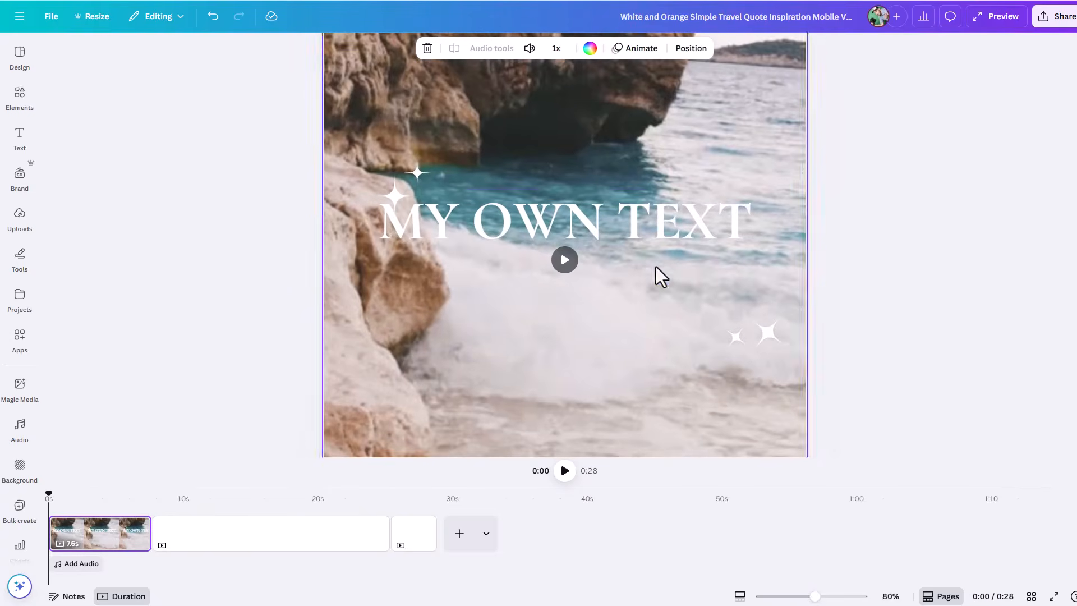
left_click(891, 594)
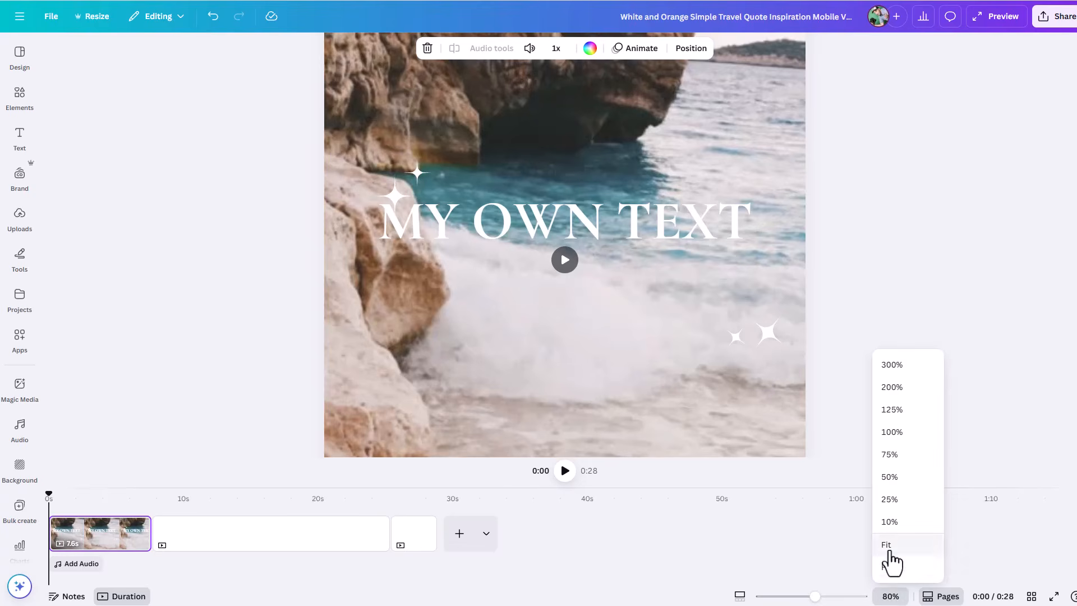
left_click(888, 567)
left_click(889, 596)
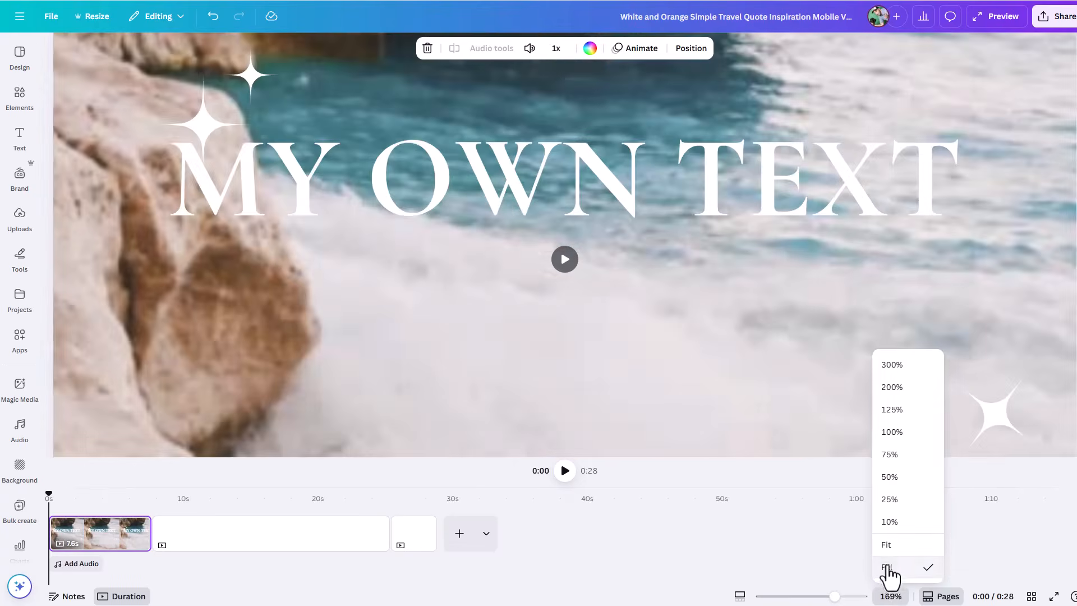
left_click(887, 543)
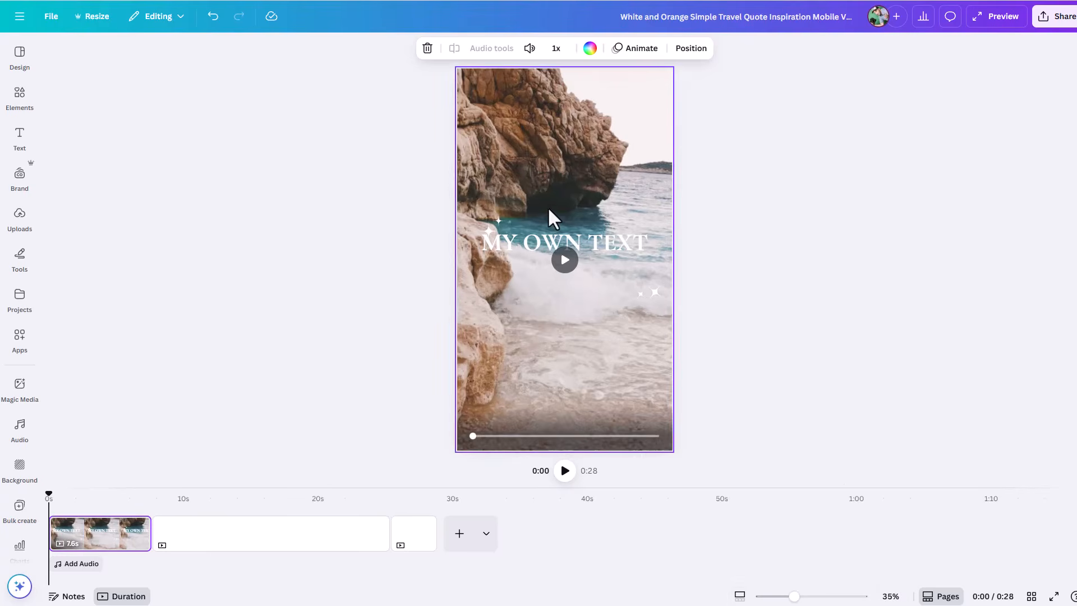
Step: Increase the timeline's zoom so the page clips are spread wider, and restore the page zoom control
left_click(739, 597)
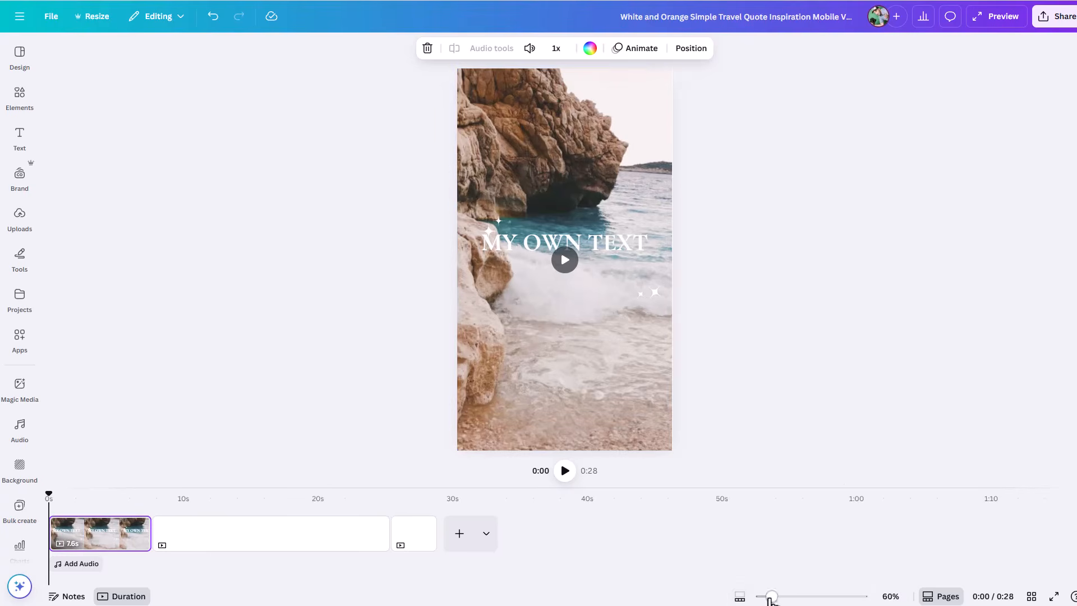
mouse_move(771, 597)
left_mouse_down()
mouse_move(798, 596)
mouse_move(784, 597)
left_mouse_up()
left_click(736, 597)
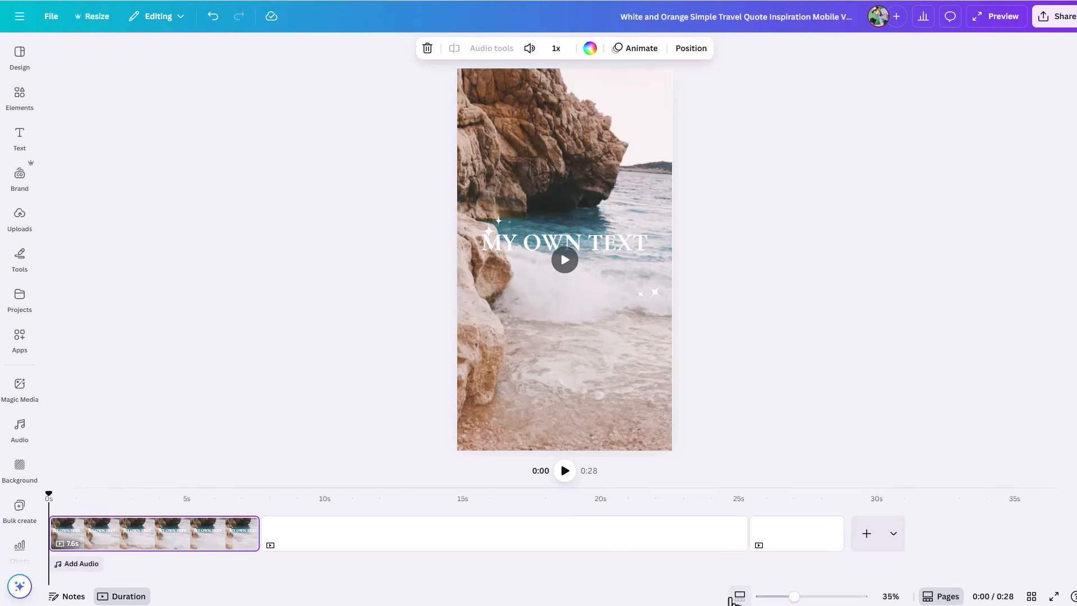
Step: Look over all pages in grid view, return to the editing view, and clear the selection
left_click(1031, 596)
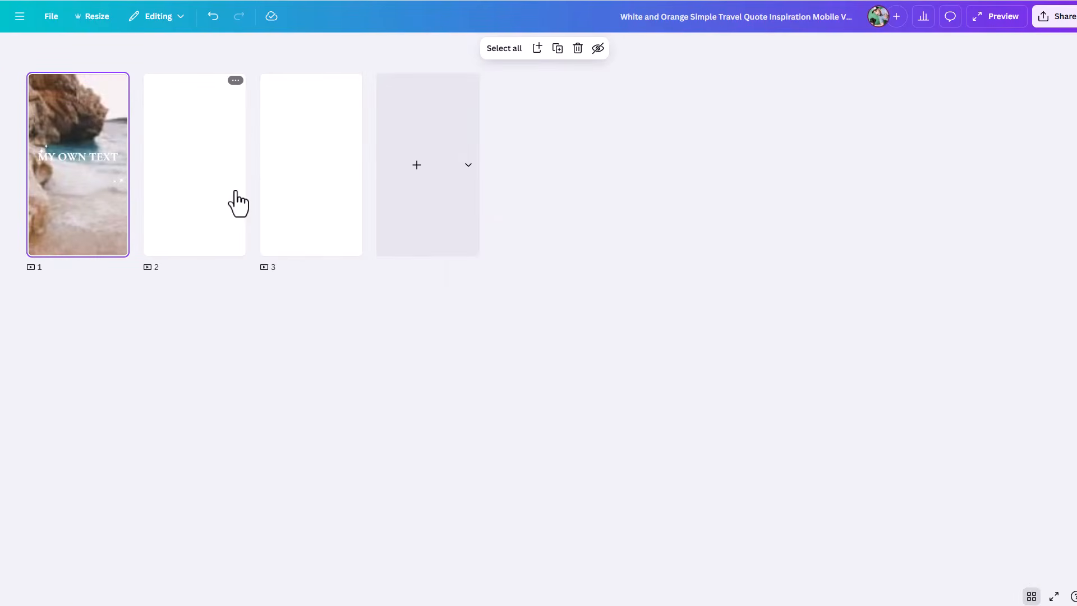
left_click(1030, 596)
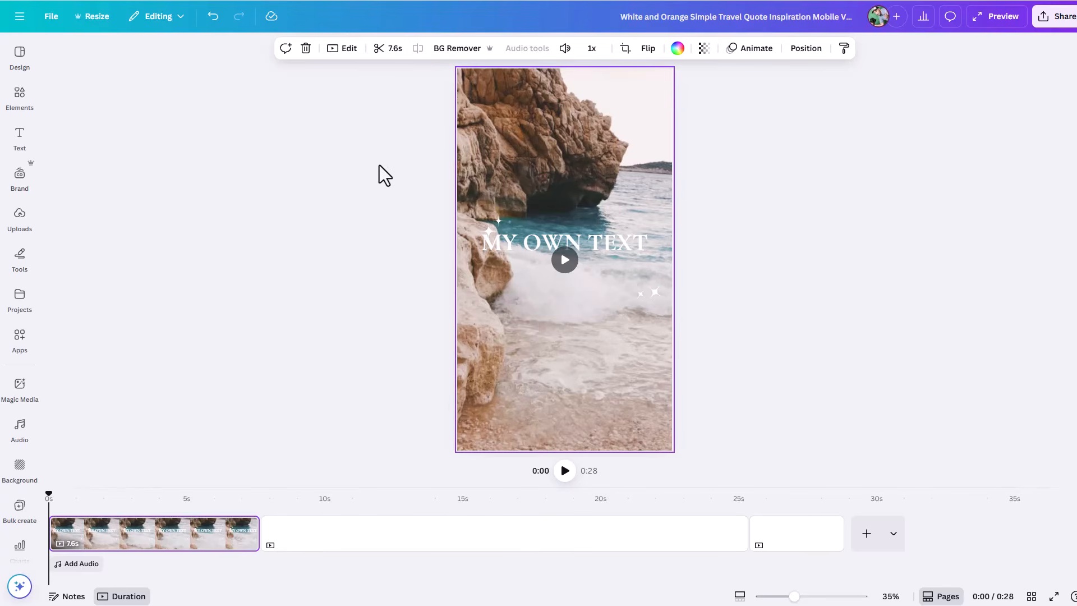
left_click(856, 290)
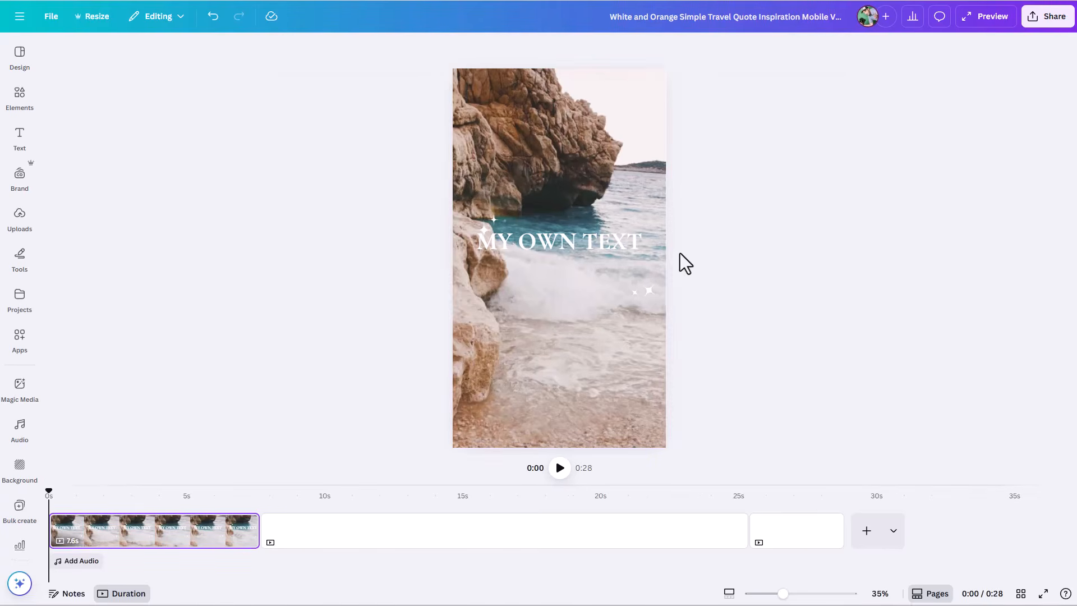
Step: Close the travel quote design and create a blank presentation from the home page, with the template suggestions dismissed
left_click(19, 24)
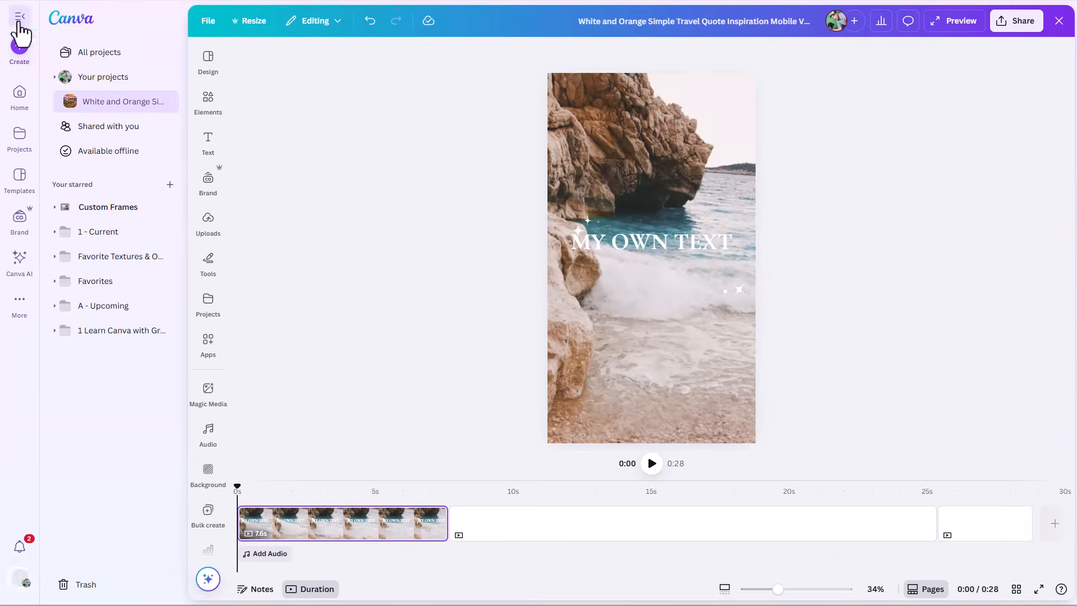
left_click(1058, 21)
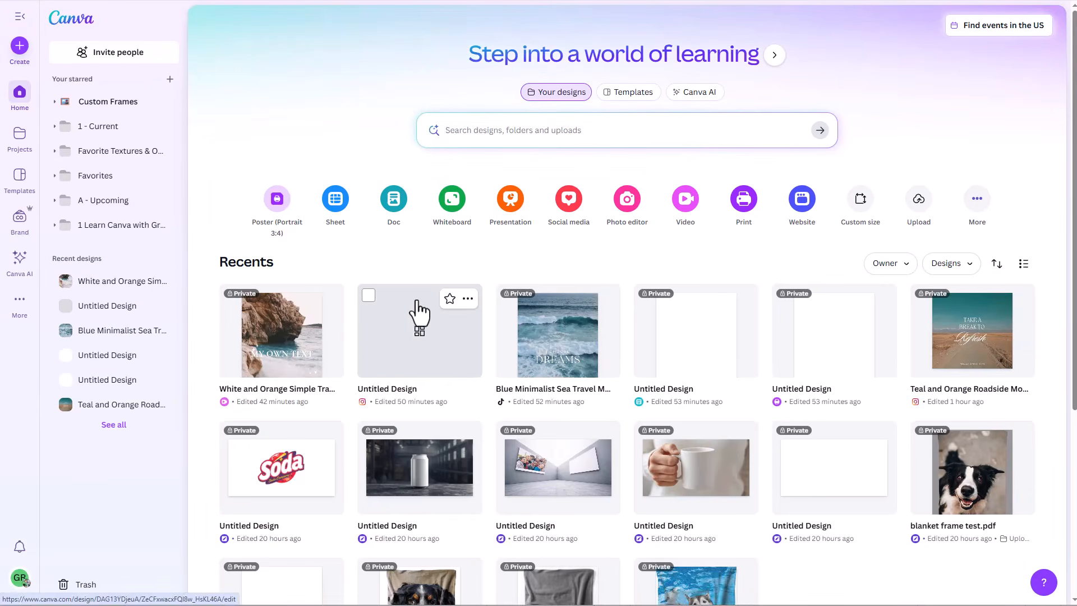
left_click(510, 202)
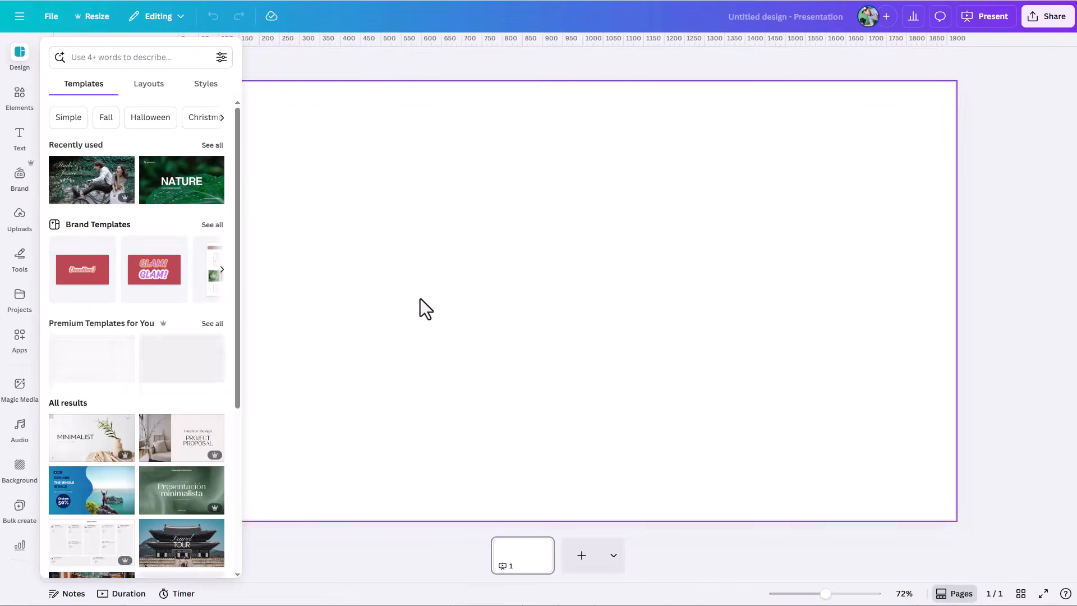
left_click(372, 80)
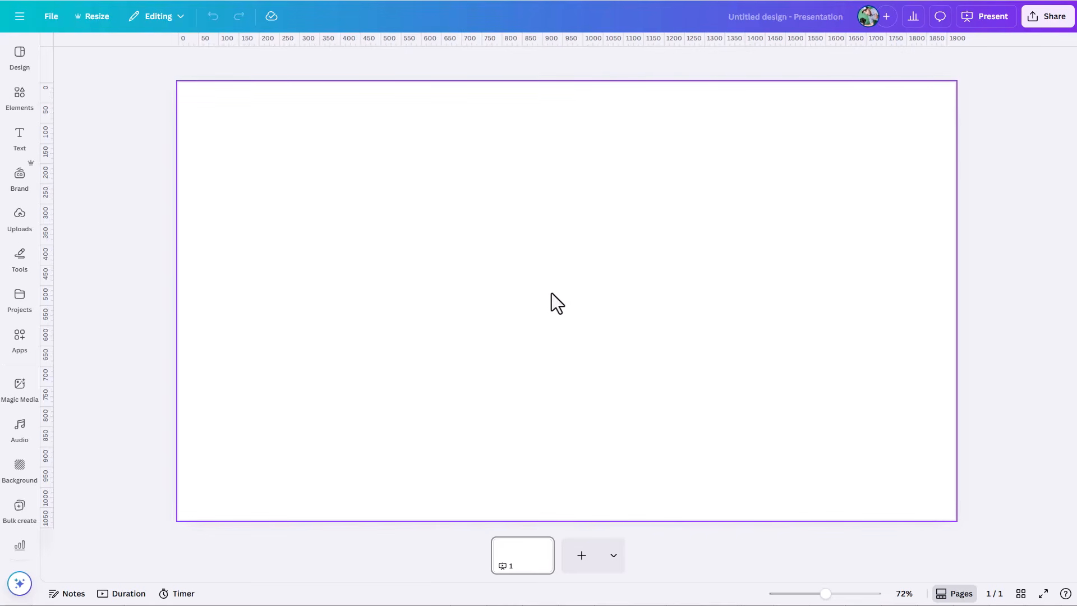
Step: Look through the editor's Design, Elements, Text, Brand, Uploads, Tools, Projects and Apps sections
left_click(24, 62)
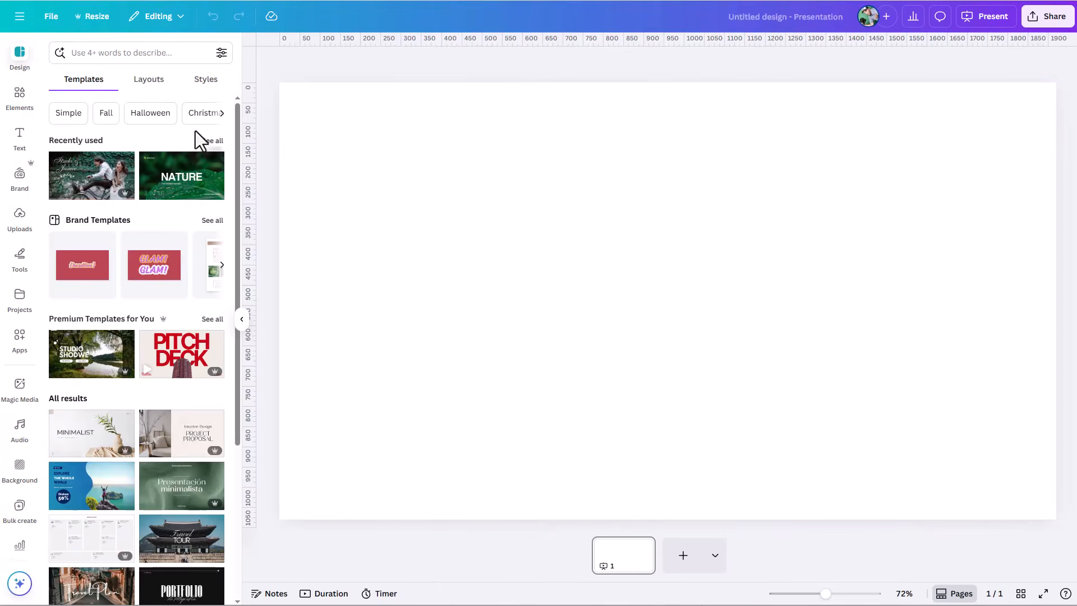
left_click(19, 102)
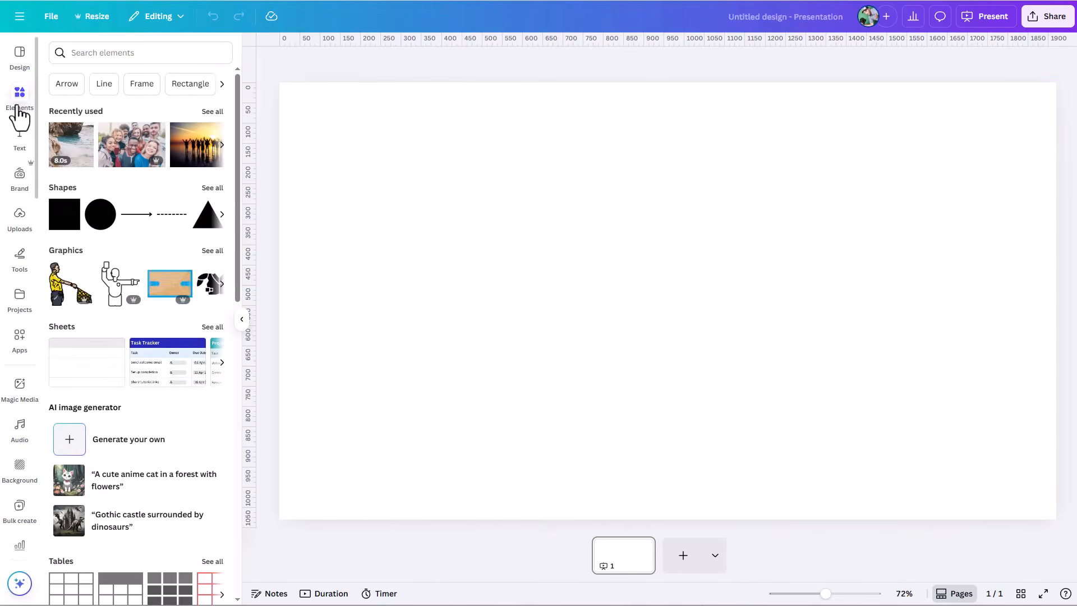
left_click(21, 136)
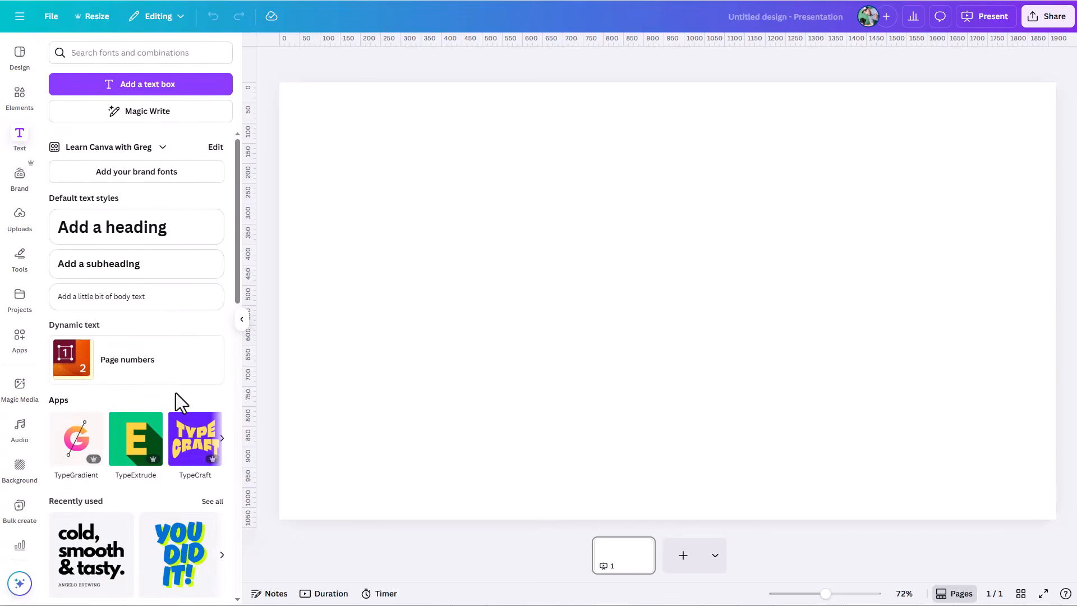
left_click(19, 175)
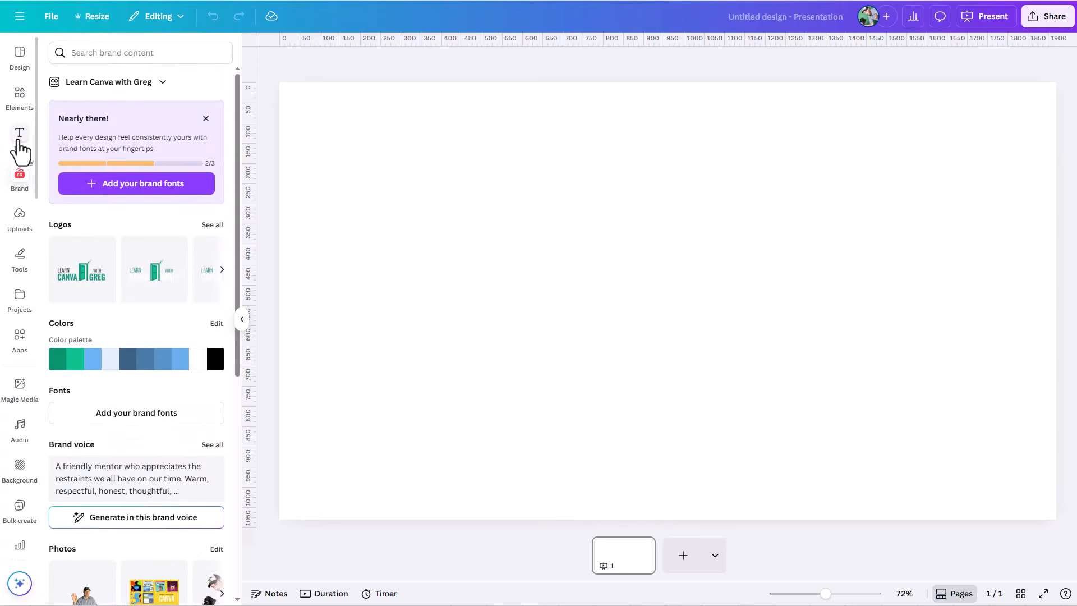
left_click(16, 233)
left_click(17, 261)
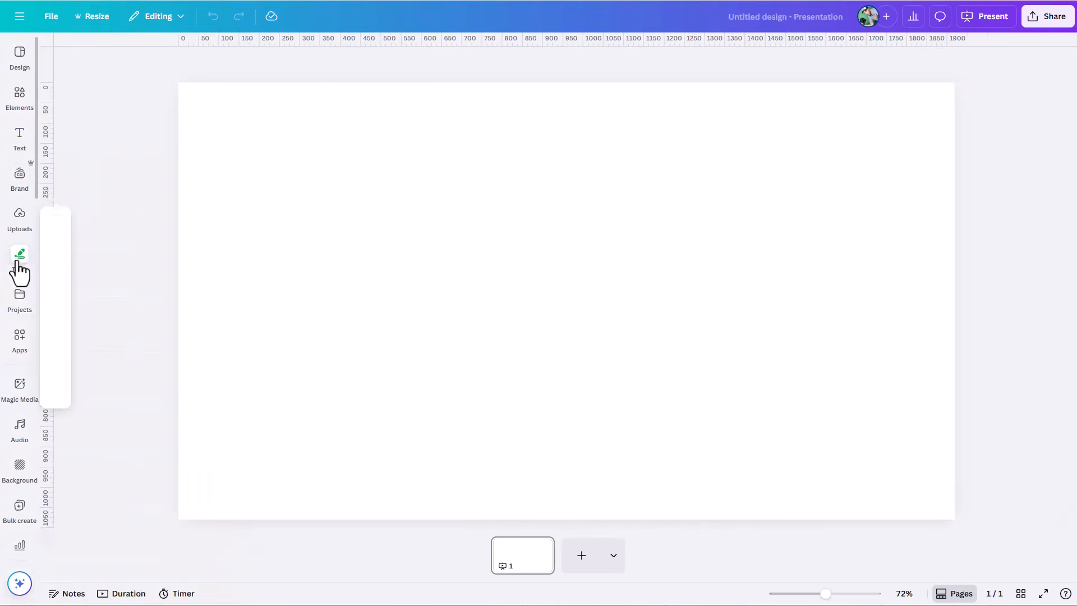
left_click(18, 302)
left_click(21, 345)
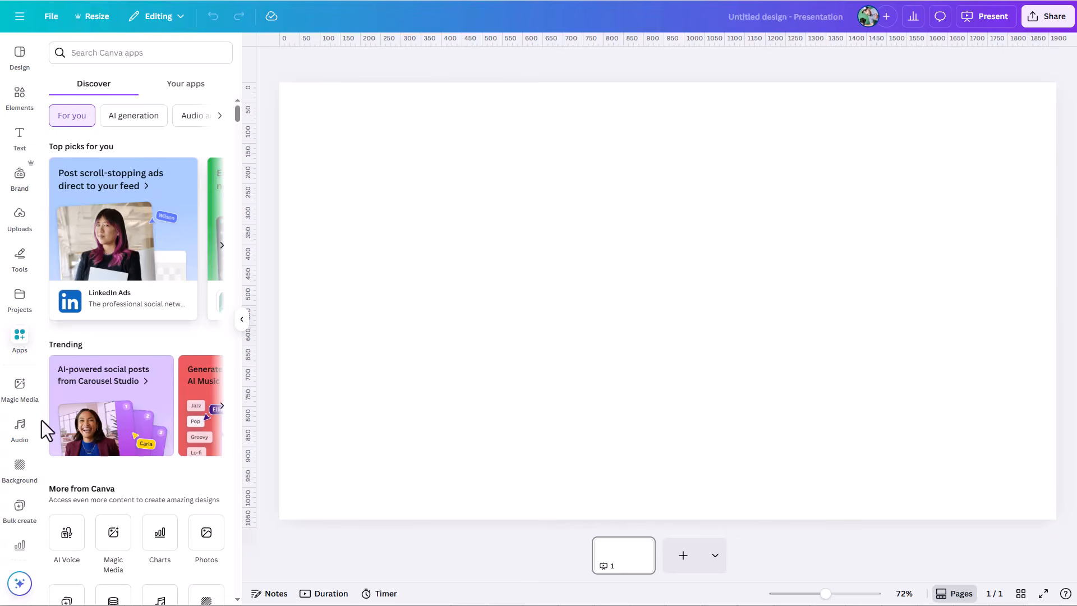
Step: Remove every pinned shortcut listed after Apps from the editor's side bar, from Magic Media through Mockups
left_click(34, 383)
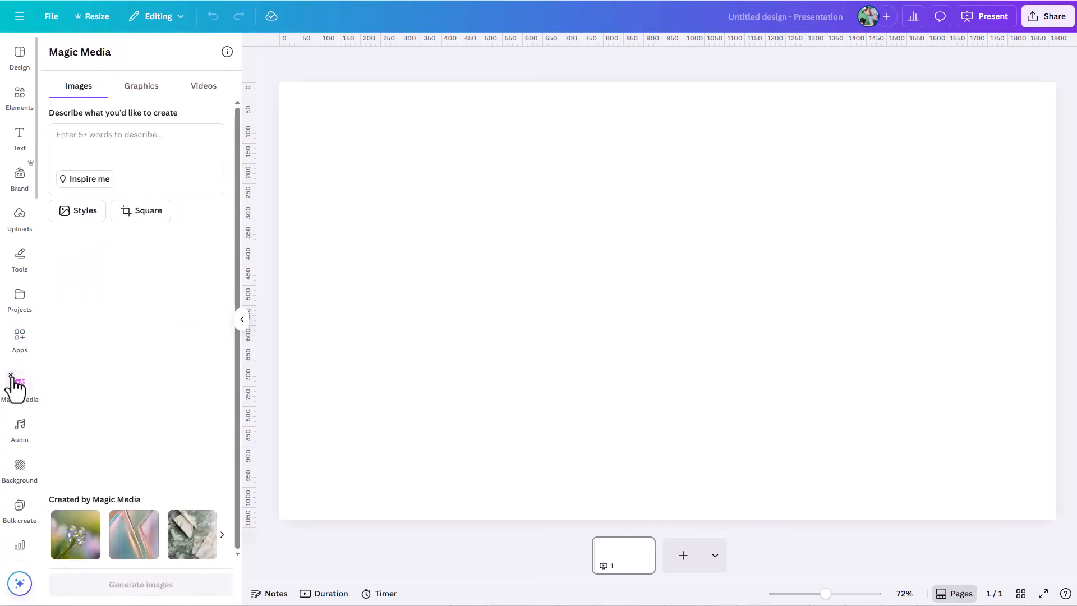
left_click(10, 376)
left_click(10, 376)
left_click(10, 375)
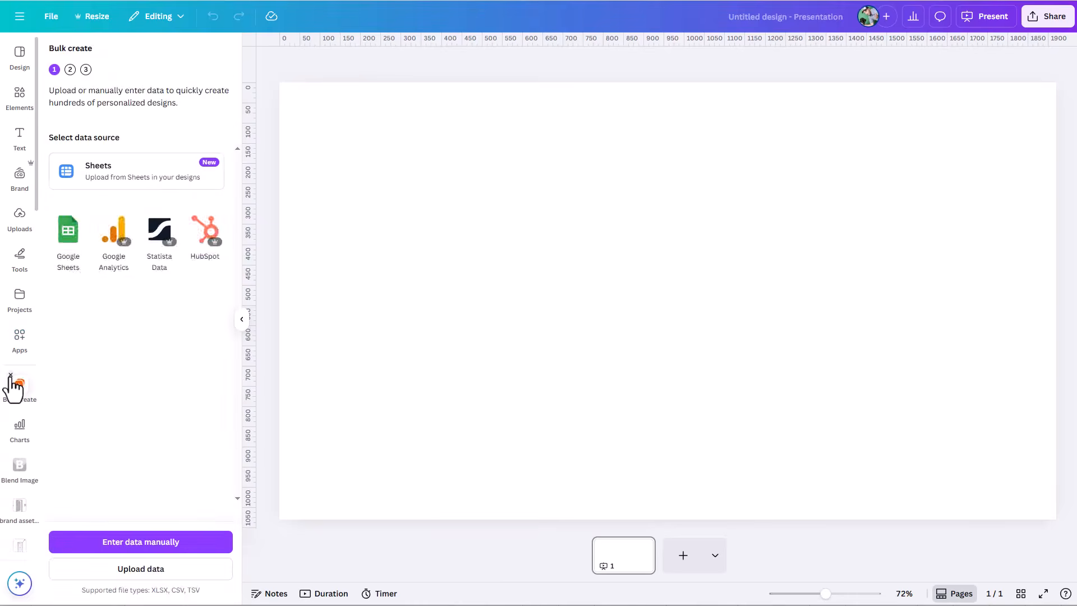
left_click(10, 375)
left_click(10, 375)
left_click(10, 375)
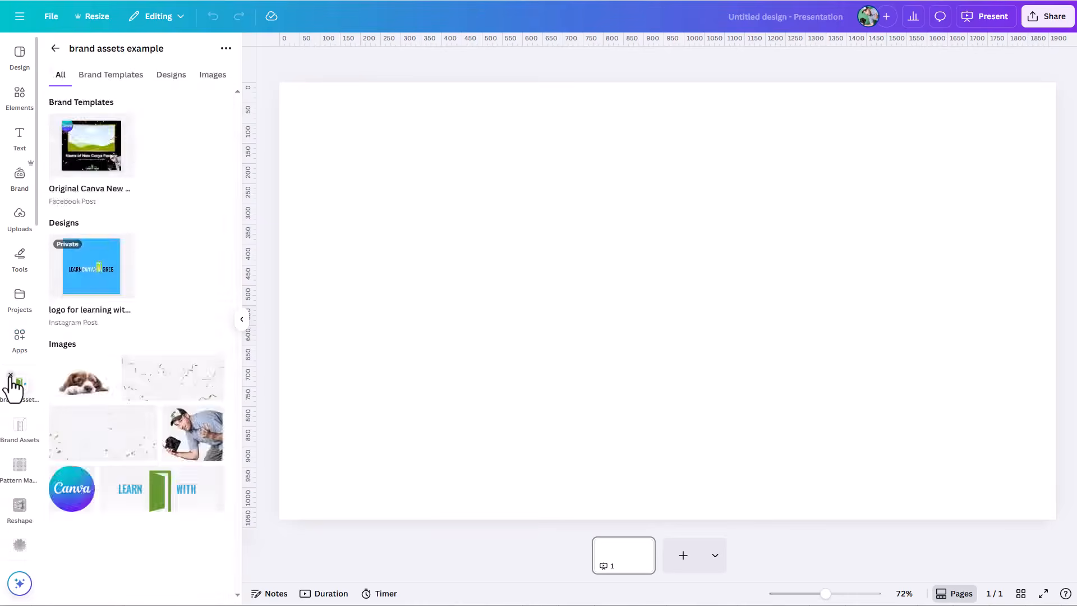
left_click(10, 375)
left_click(10, 375)
left_click(10, 375)
left_click(10, 375)
left_click(10, 375)
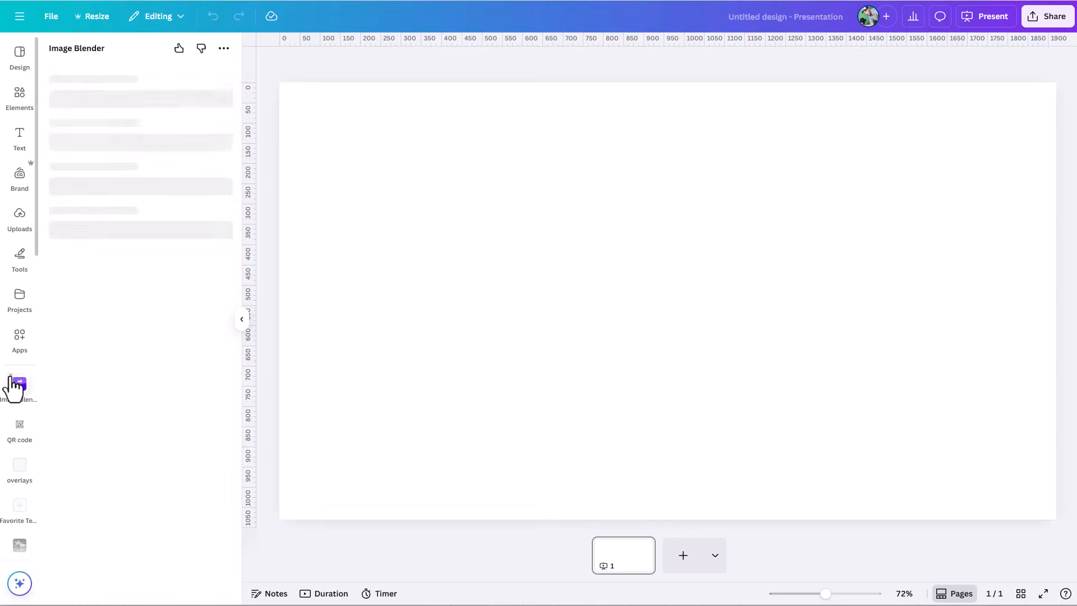
left_click(10, 376)
left_click(10, 376)
left_click(10, 375)
left_click(10, 375)
left_click(10, 375)
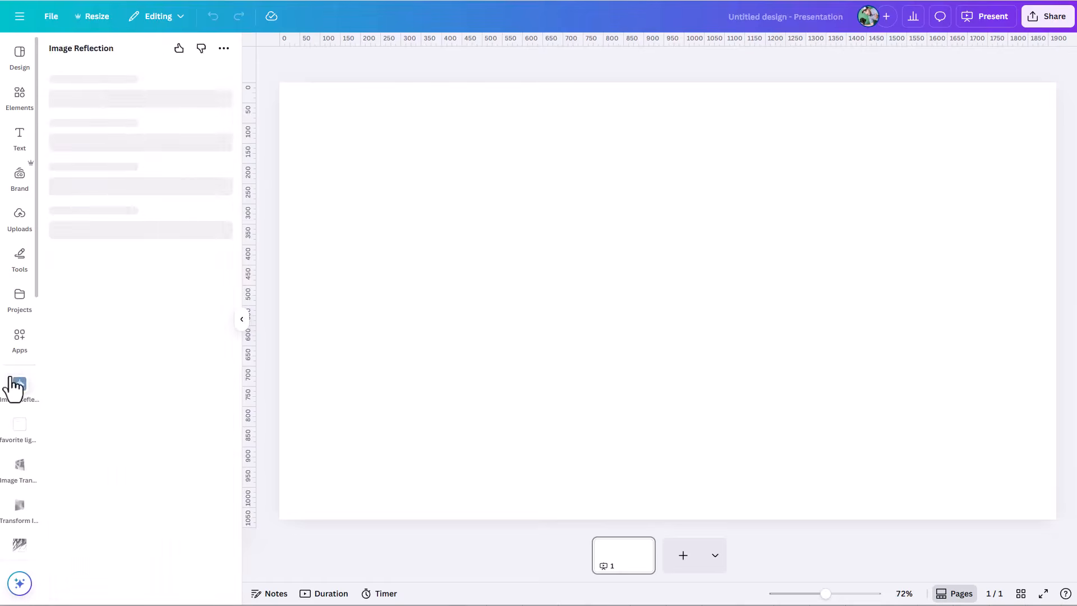
left_click(10, 375)
left_click(10, 375)
left_click(10, 375)
left_click(10, 375)
left_click(10, 375)
left_click(10, 375)
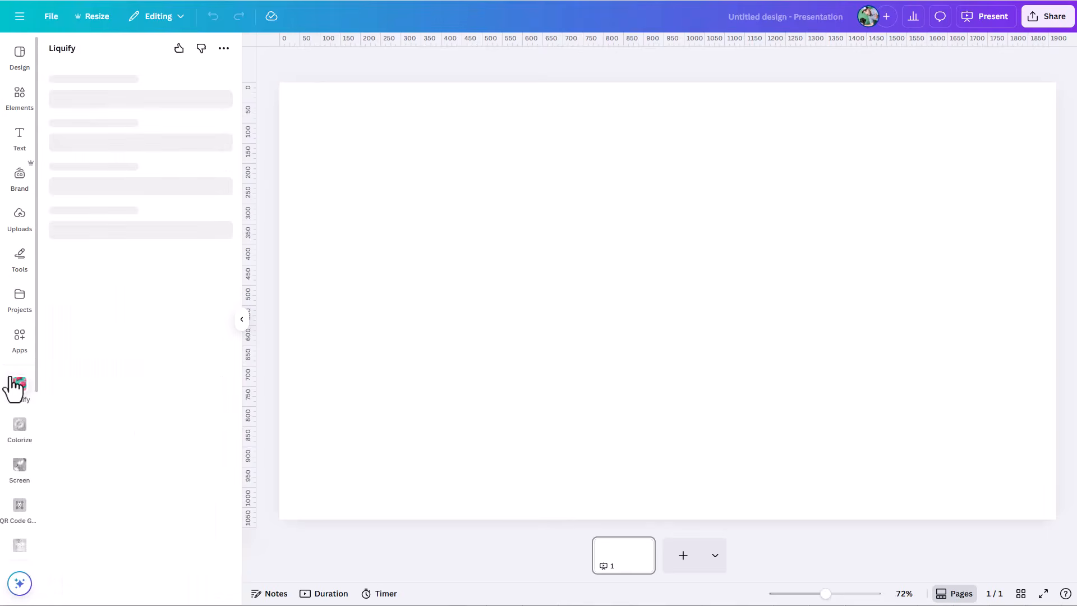
left_click(10, 375)
left_click(10, 375)
left_click(10, 375)
left_click(10, 375)
left_click(11, 375)
left_click(10, 375)
left_click(11, 375)
left_click(10, 375)
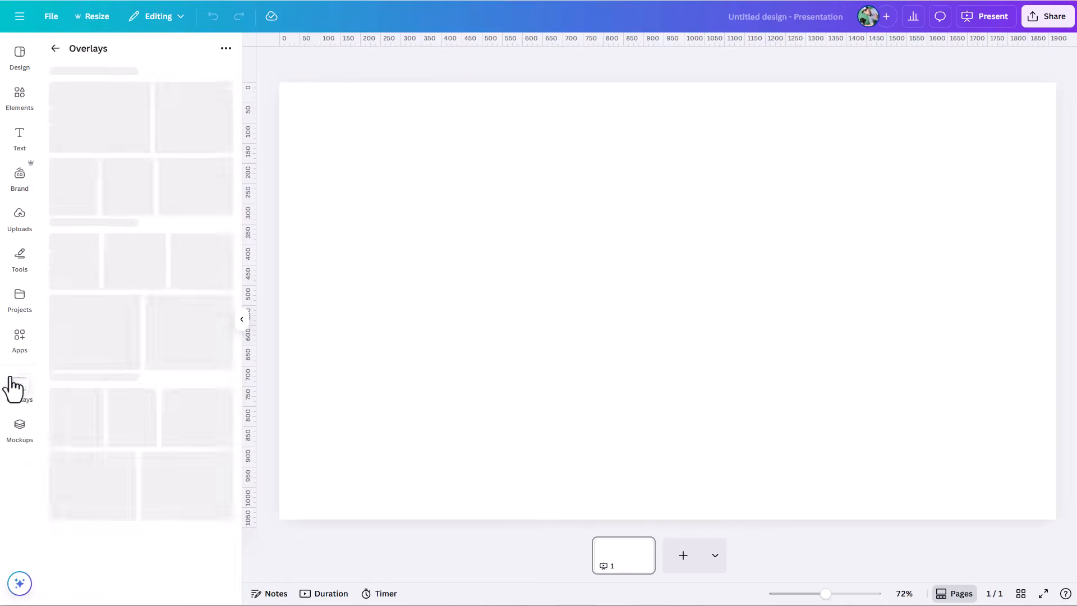
left_click(10, 375)
left_click(10, 375)
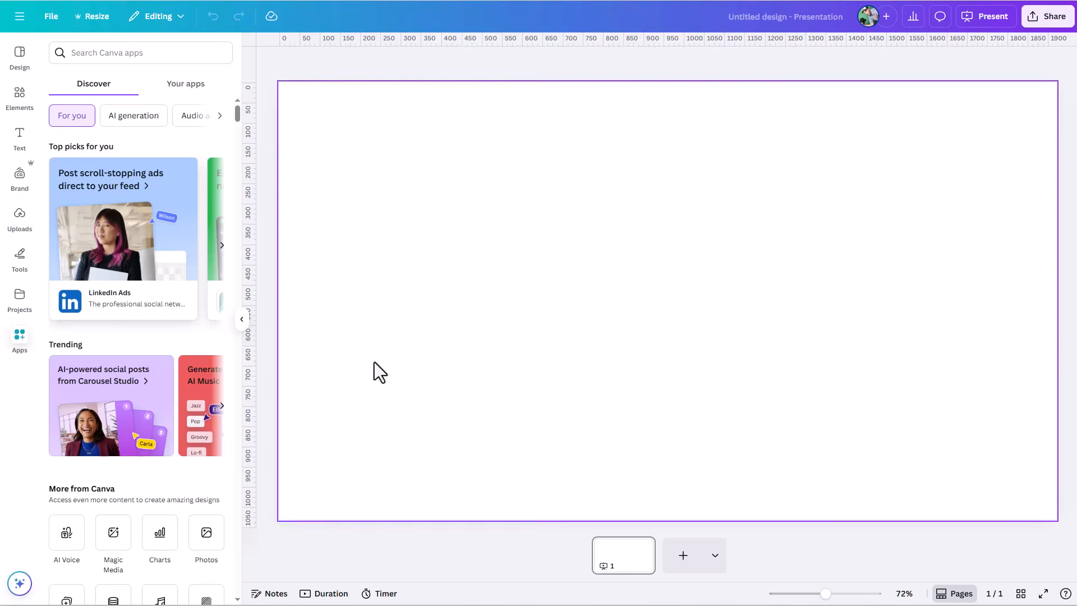
Step: Look through the Design section's Templates, Layouts and Styles, and browse the suggested presentation templates
left_click(18, 67)
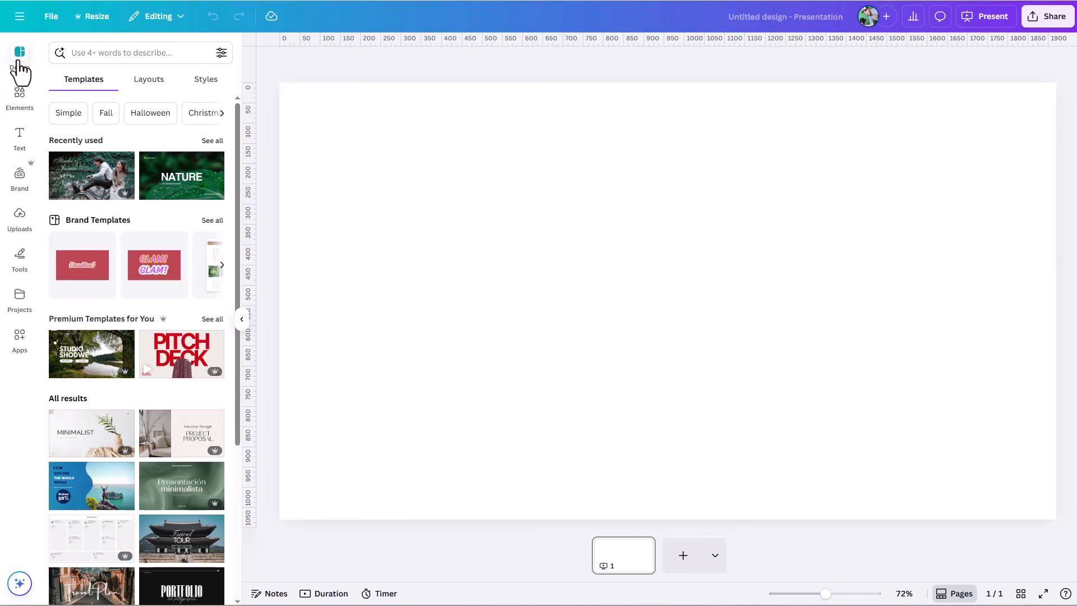
left_click(141, 84)
left_click(205, 82)
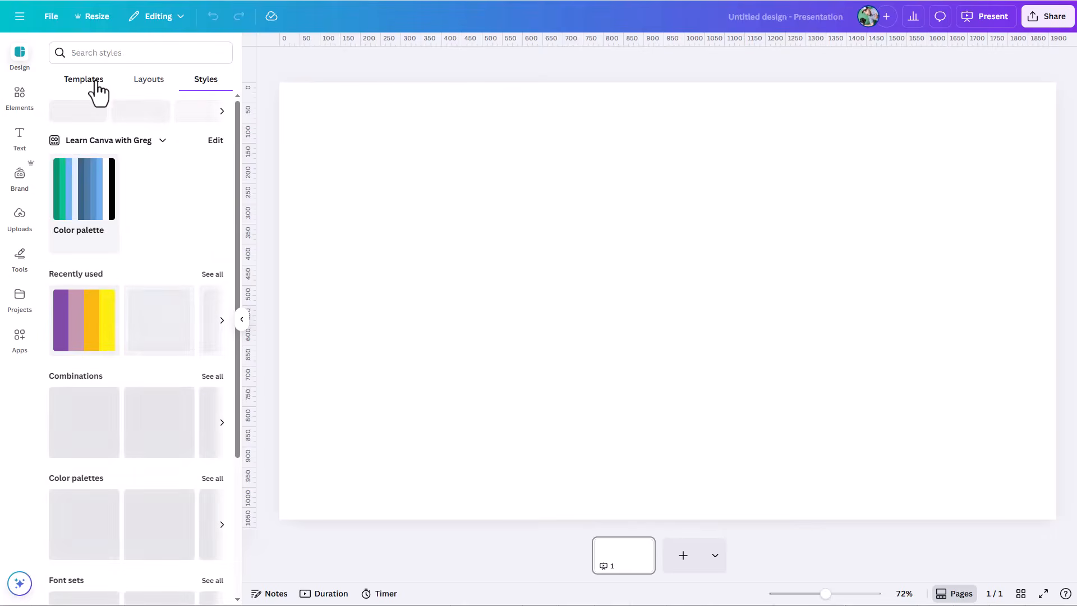
left_click(98, 90)
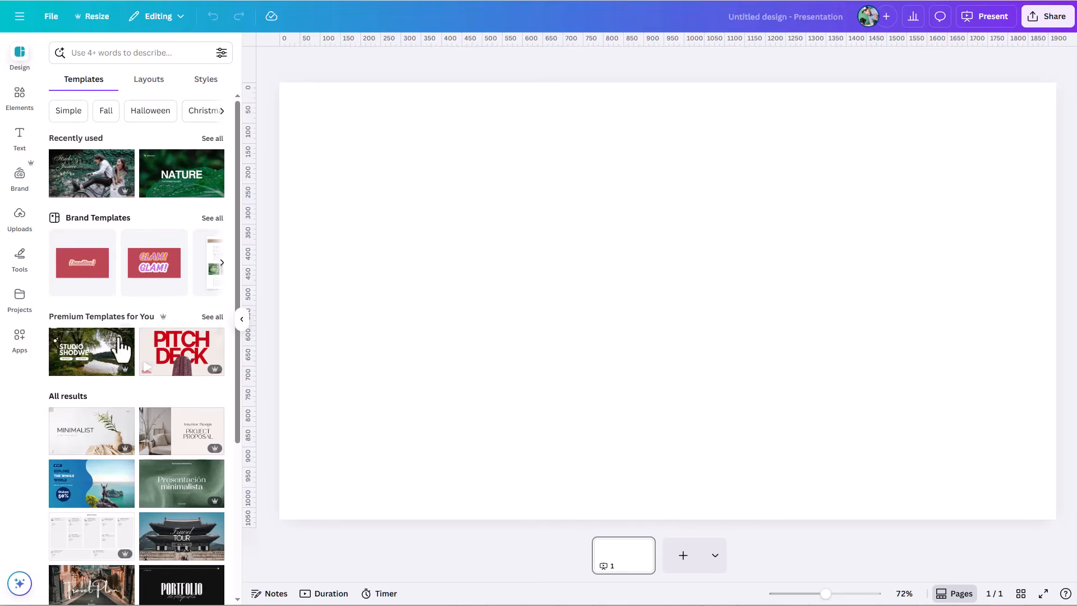
scroll(115, 349, "down", 8)
scroll(115, 348, "down", 3)
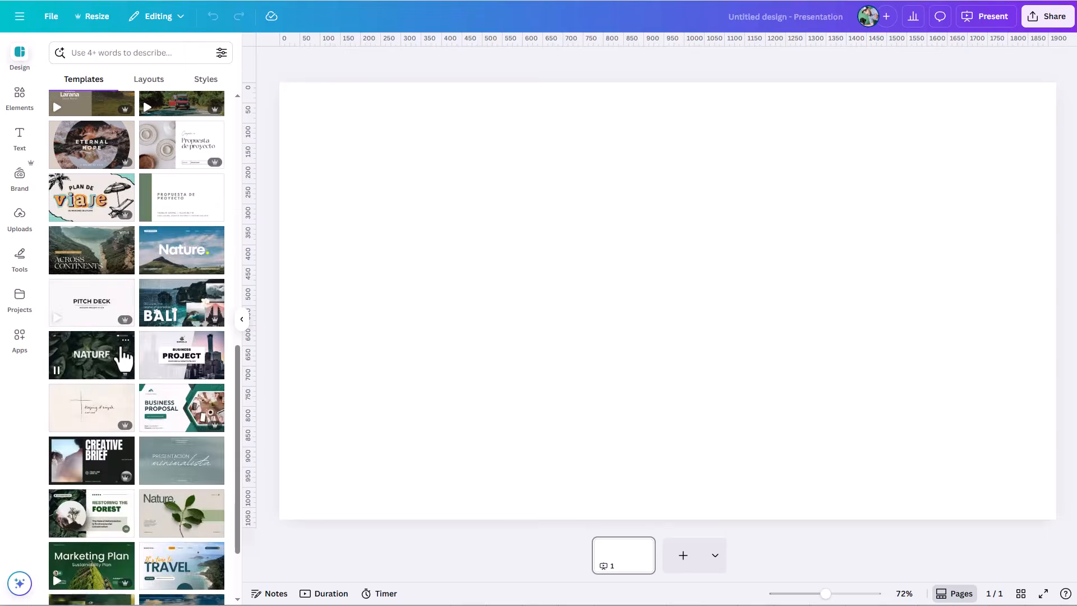
scroll(117, 353, "up", 10)
Step: Search the design templates for "step by step"
left_click(104, 54)
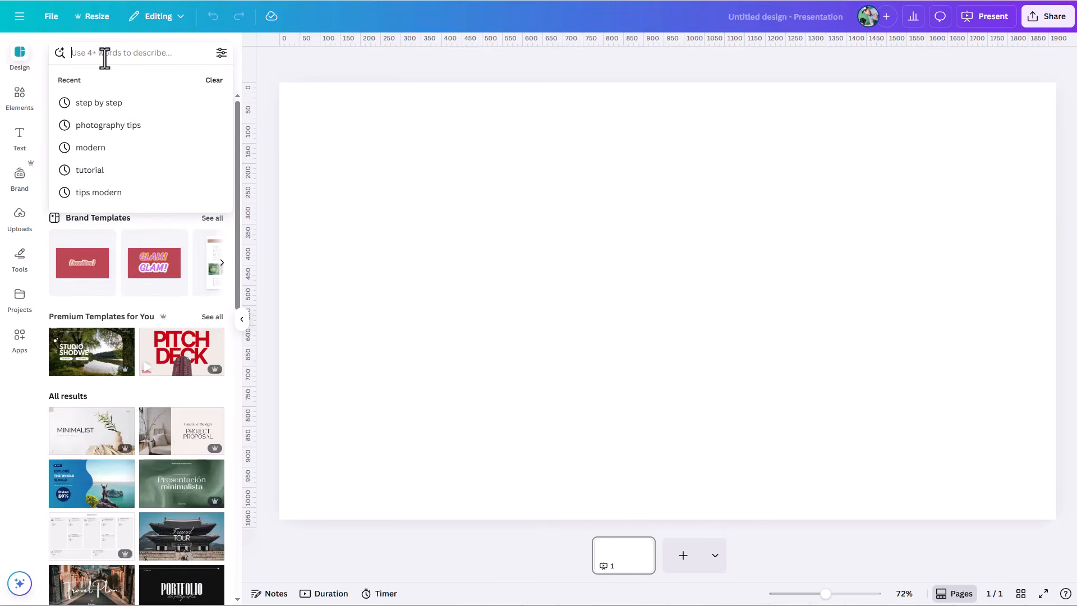
type("step b")
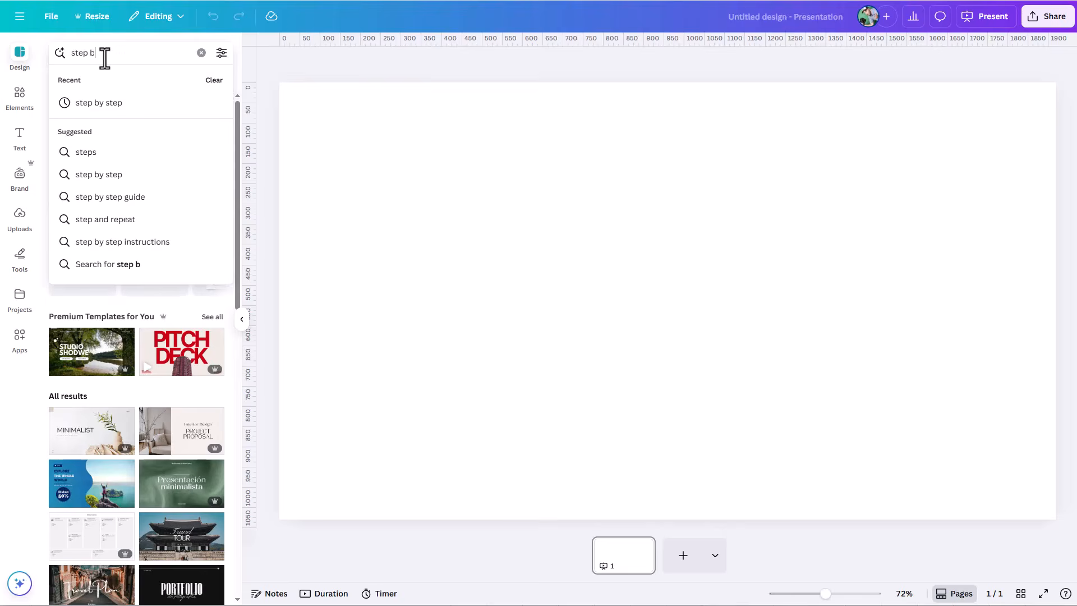
type("y t")
type("tep")
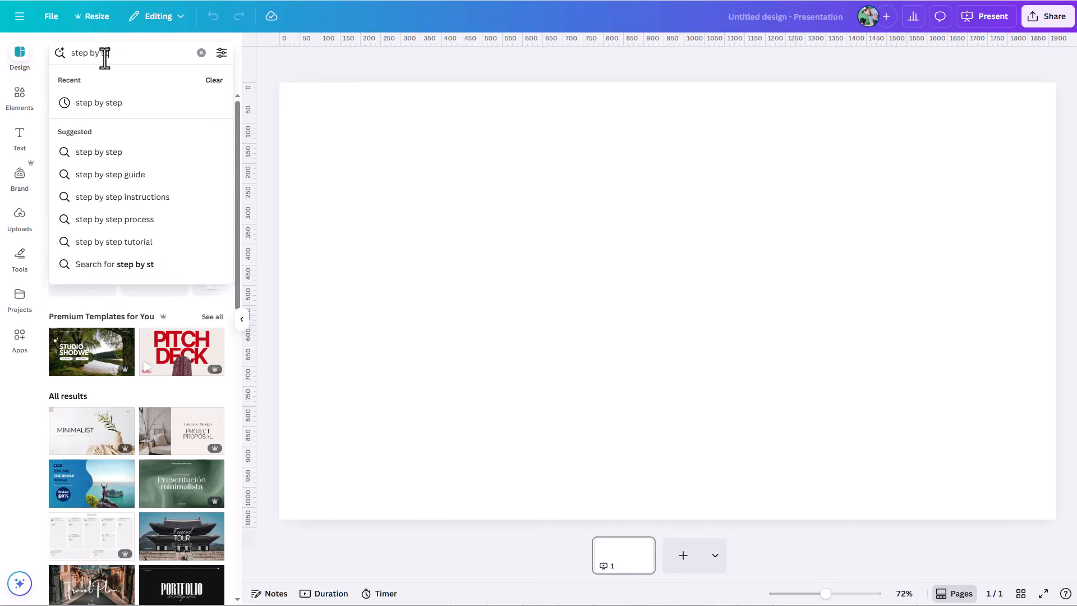
key("Return")
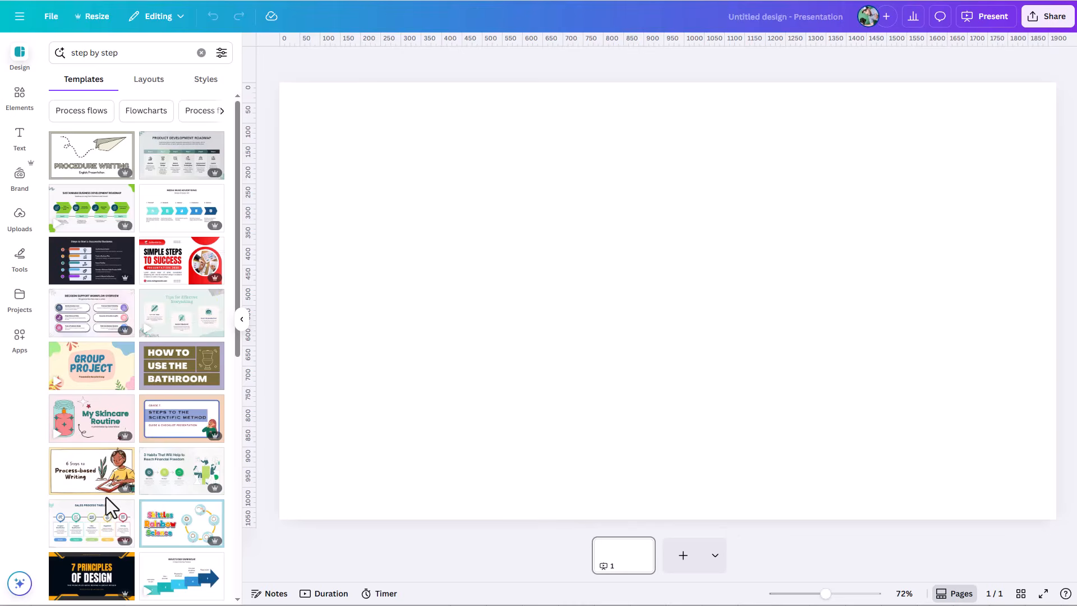
Step: Search the templates for "modern" instead, and switch to the suggested Professional category
double_click(110, 53)
key("ctrl+a")
type("modern")
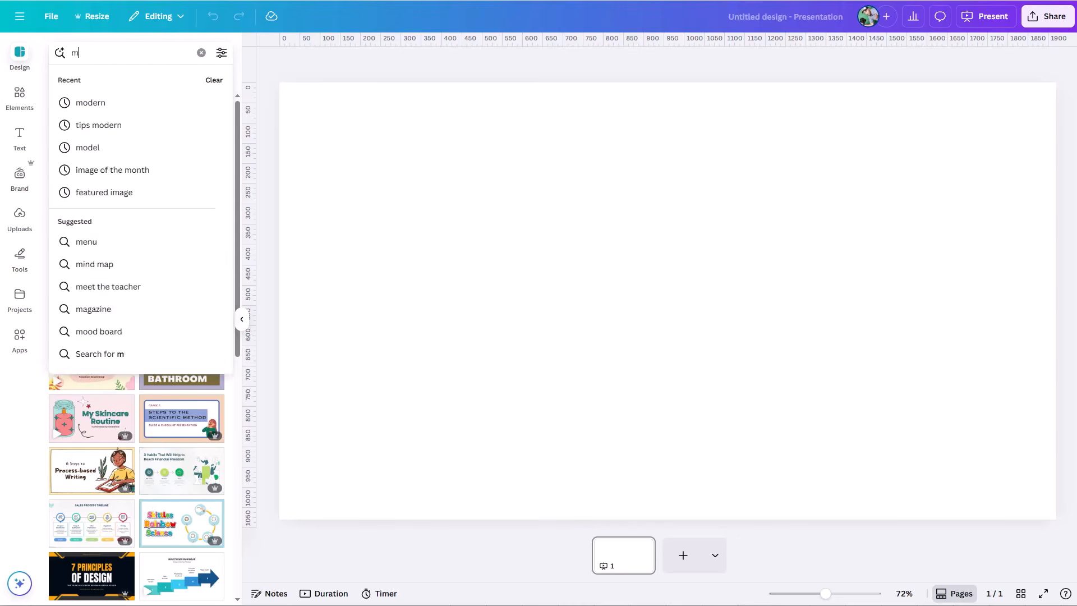
key("Return")
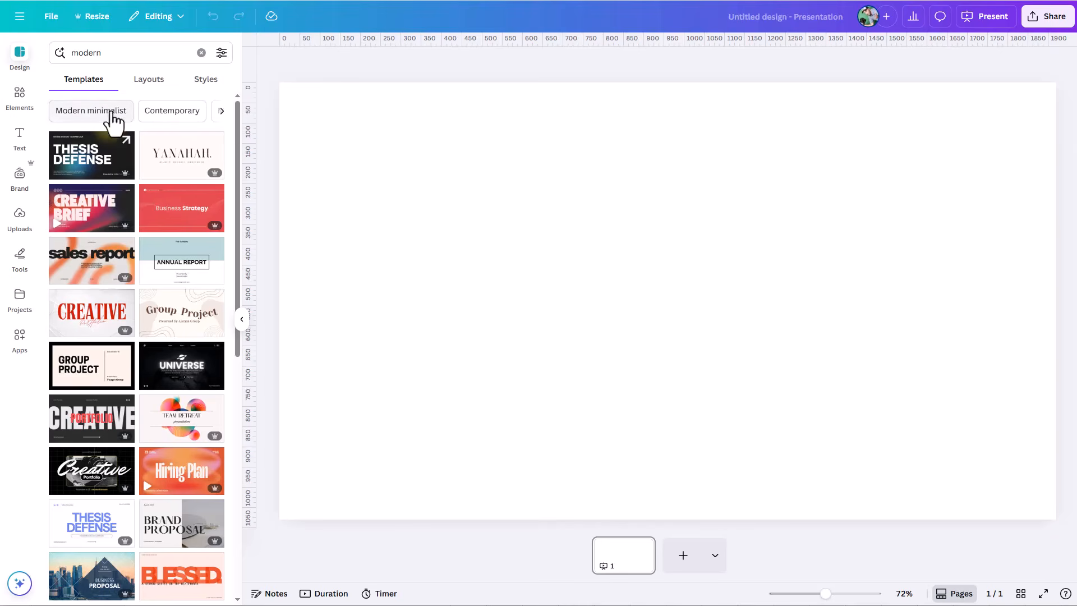
left_click(221, 113)
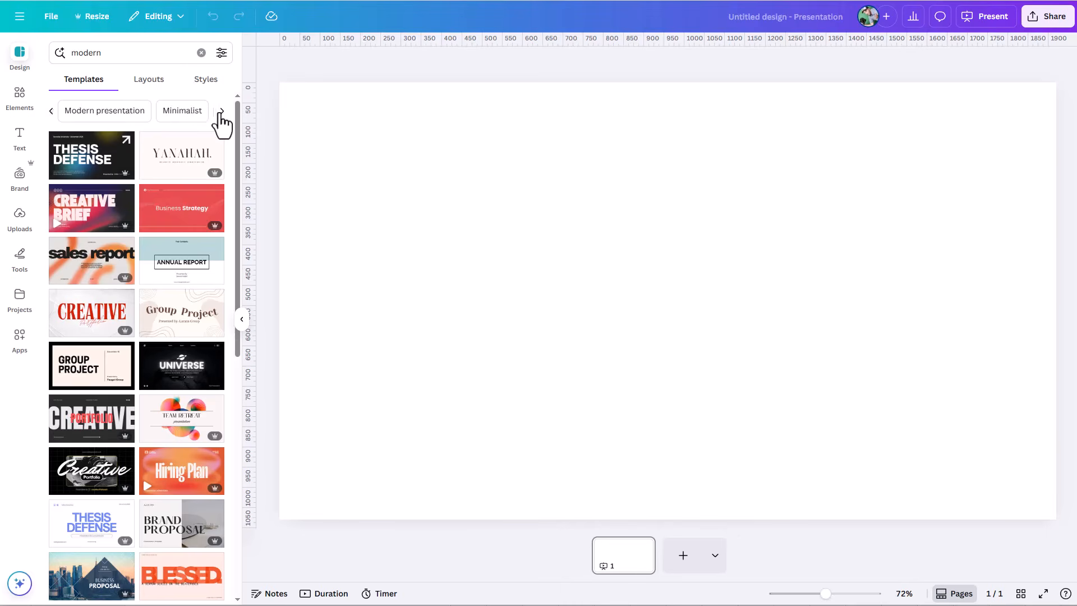
left_click(222, 112)
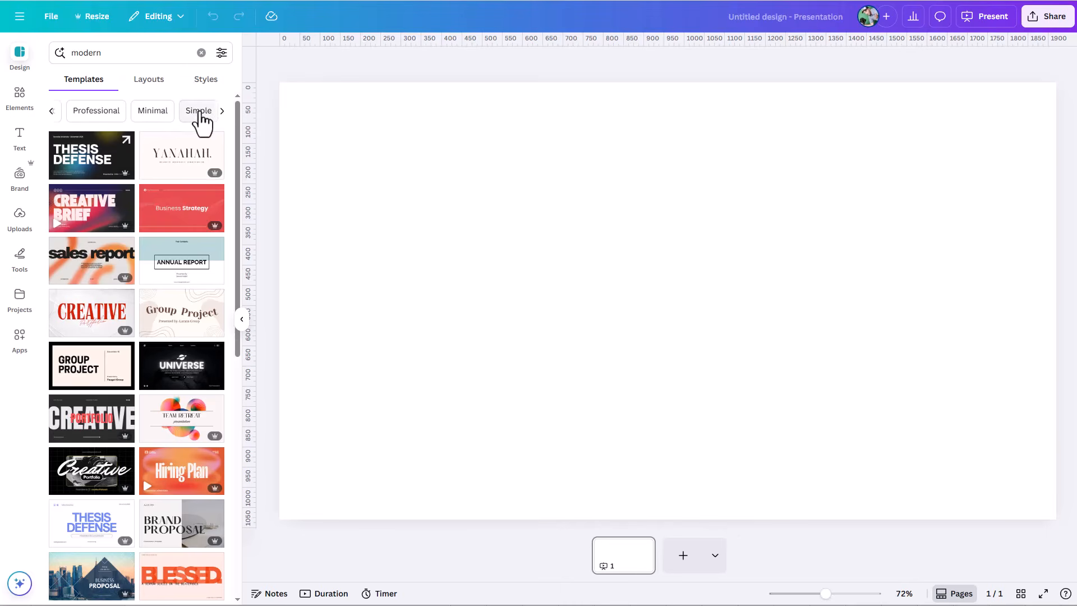
left_click(98, 112)
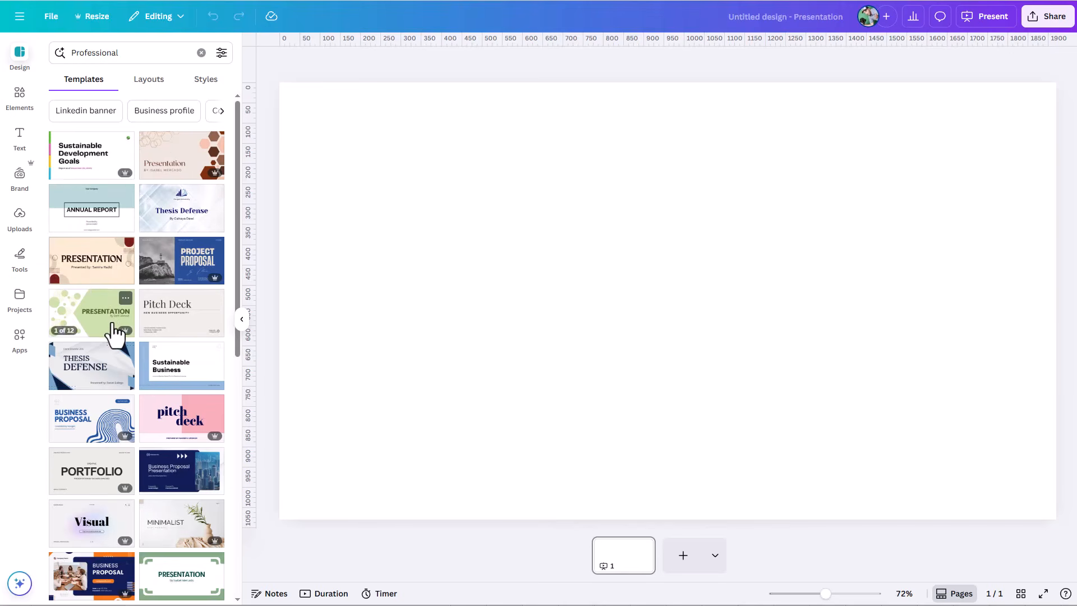
Step: Open the Sustainable Development Goals presentation template and apply its title page to the blank page
mouse_move(115, 330)
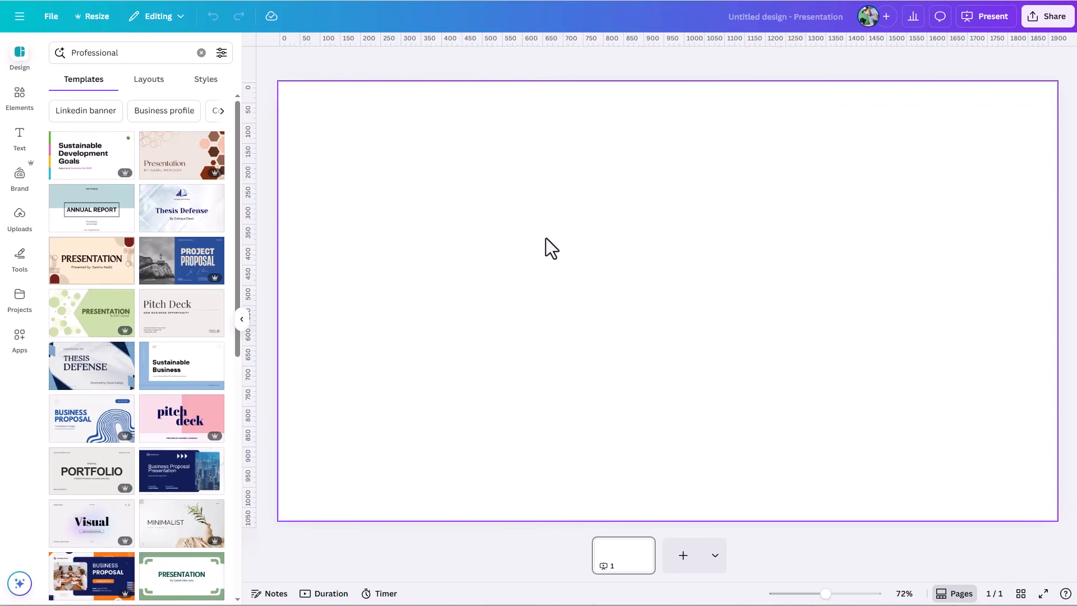
left_click(107, 176)
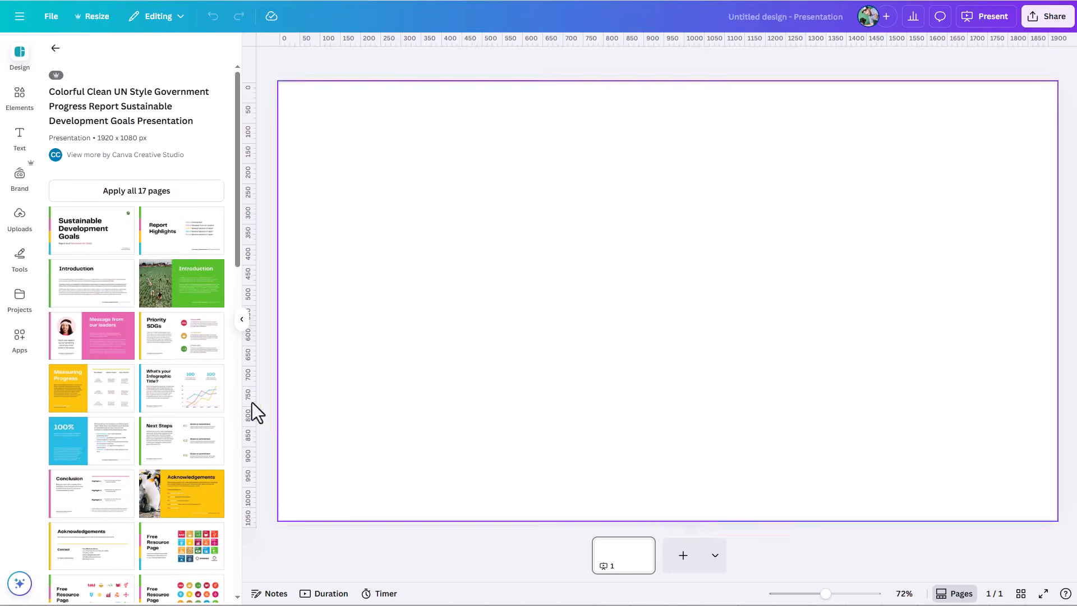
left_click(116, 244)
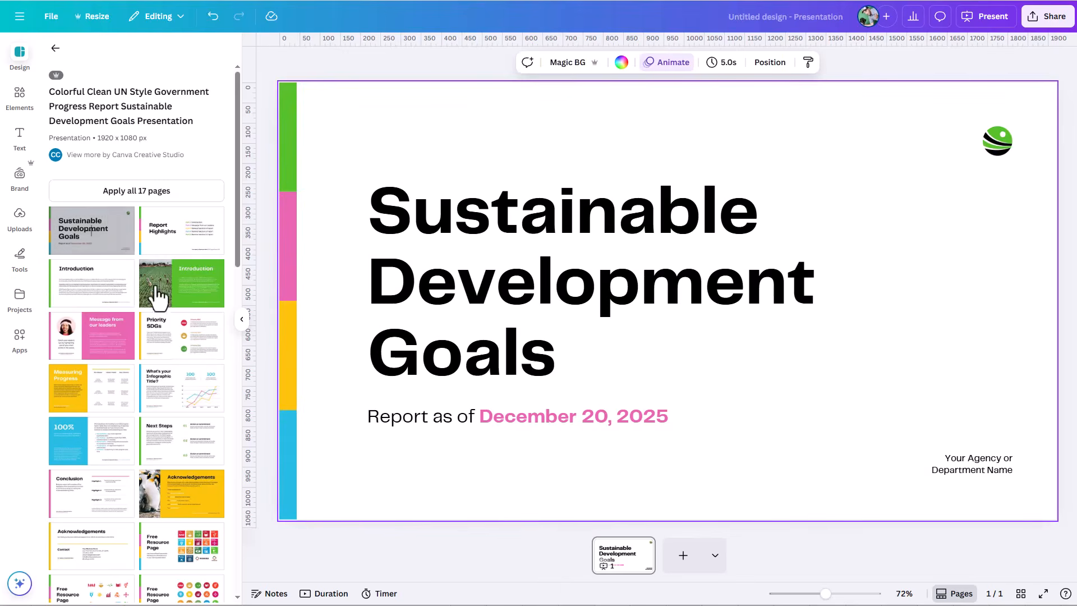
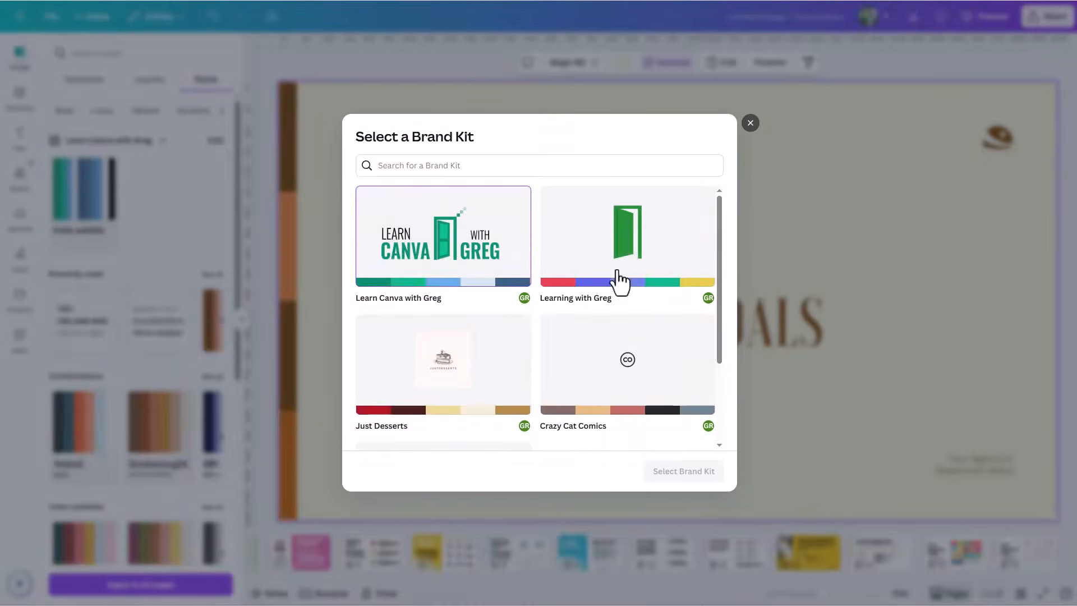
Step: Select Happy Tails Pet Grooming as the brand kit shown in the Styles section
scroll(620, 365, "down", 3)
left_click(463, 373)
left_click(681, 472)
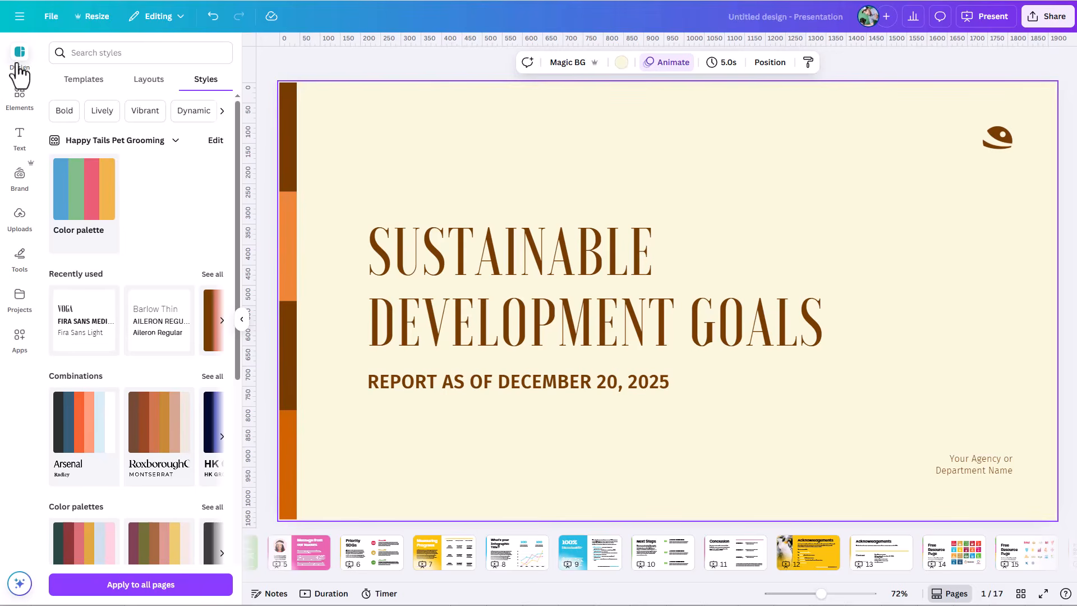
Step: Look through the presentation's pages, including the infographic, Measuring Progress and Priority SDGs pages, and return to the Report Highlights page
scroll(311, 228, "down", 2)
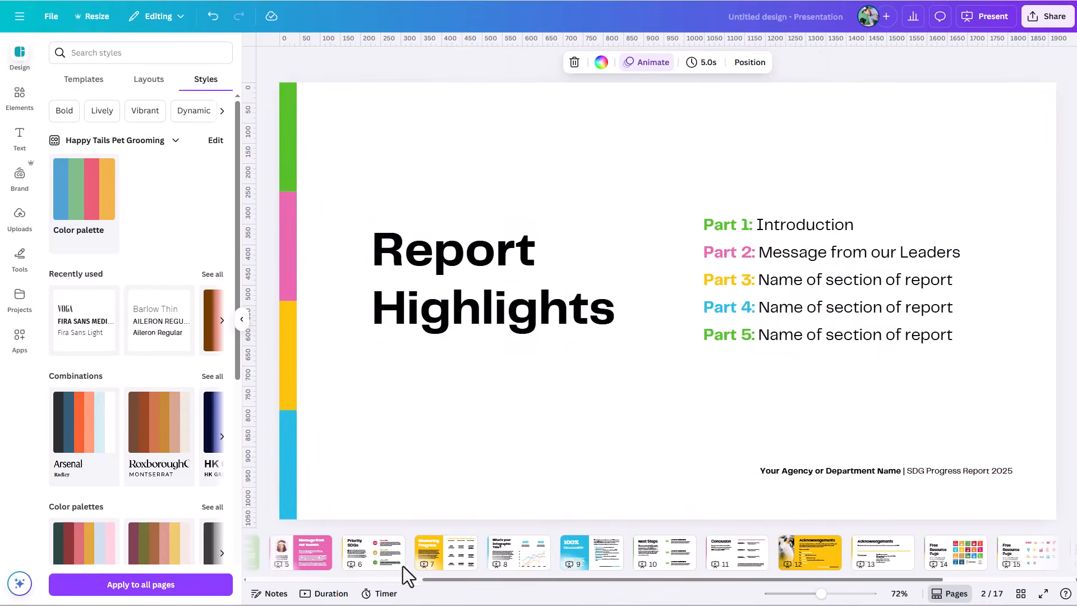
mouse_move(484, 563)
left_click(494, 564)
left_click(443, 561)
left_click(373, 561)
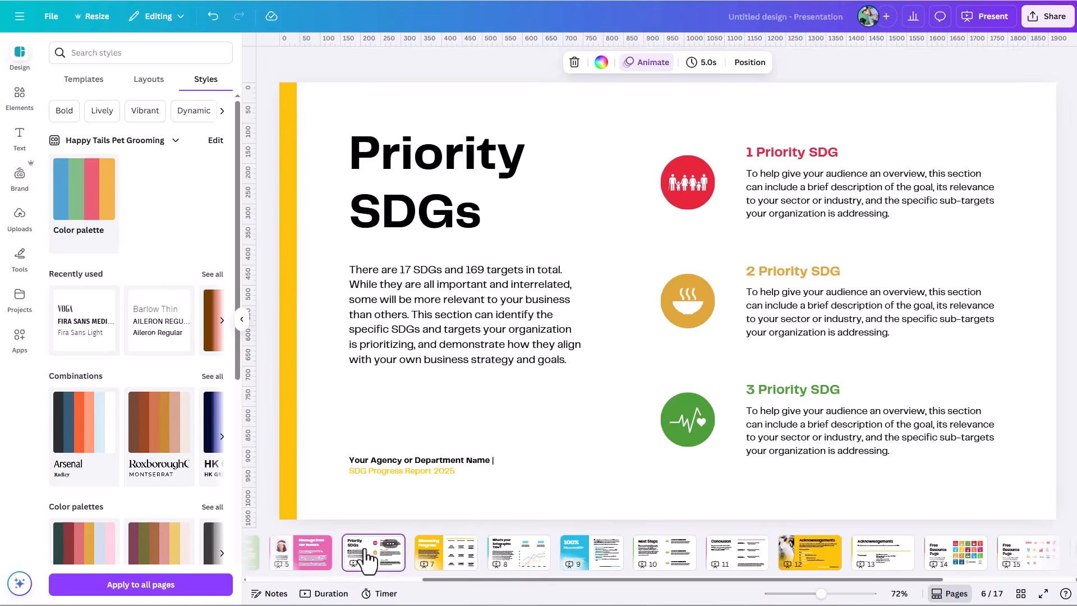
left_click_drag(471, 579, 307, 564)
left_click(281, 554)
left_click(358, 568)
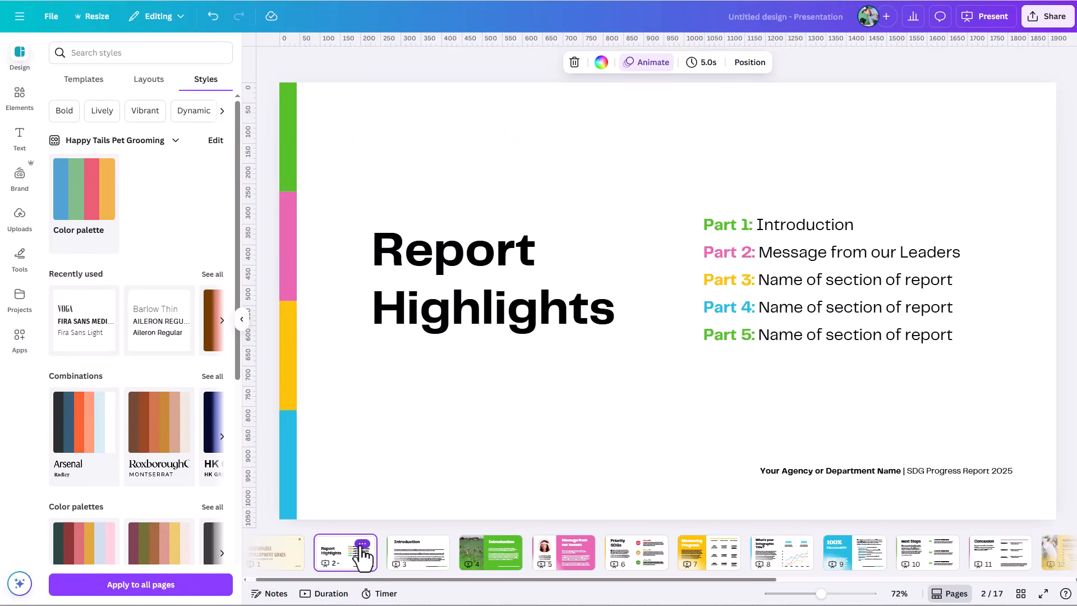
Step: View the page options of the Report Highlights and Introduction pages, and the element options of the Introduction body text
left_click(362, 544)
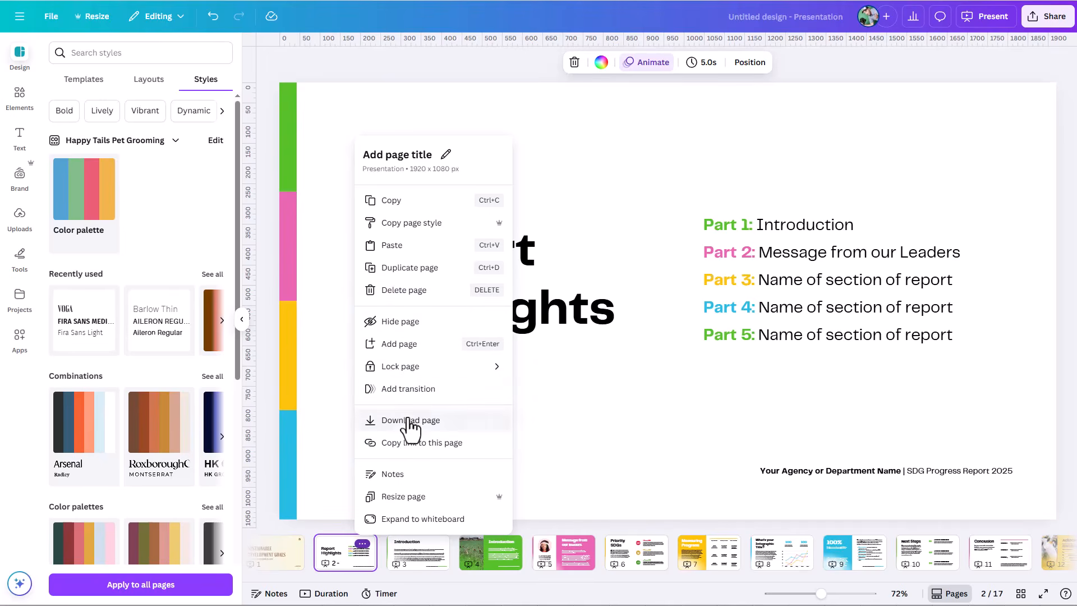
left_click(413, 556)
left_click(414, 557)
right_click(414, 558)
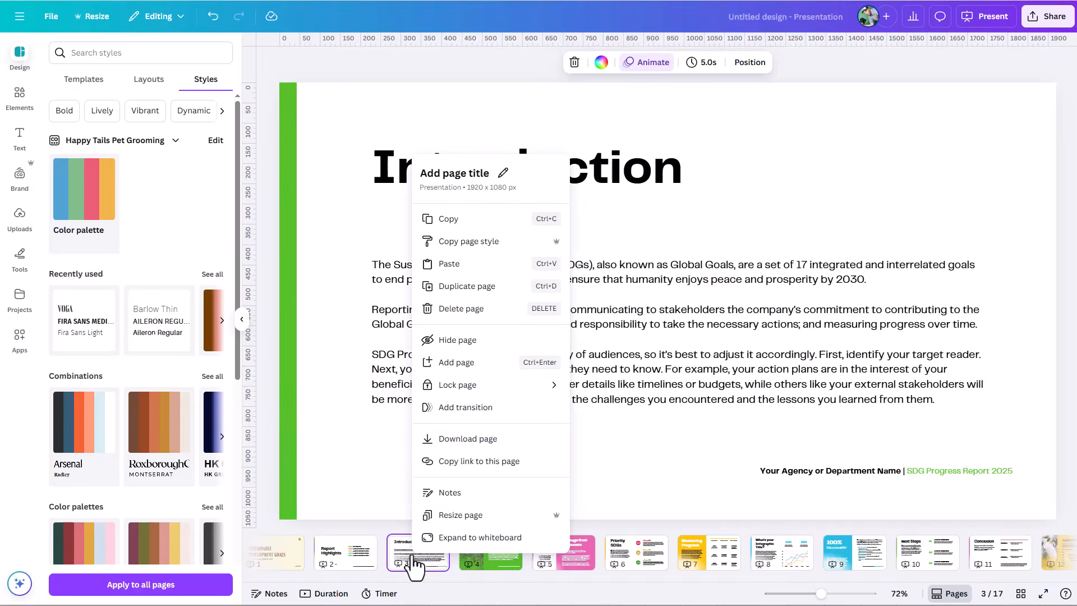
left_click(768, 383)
right_click(687, 370)
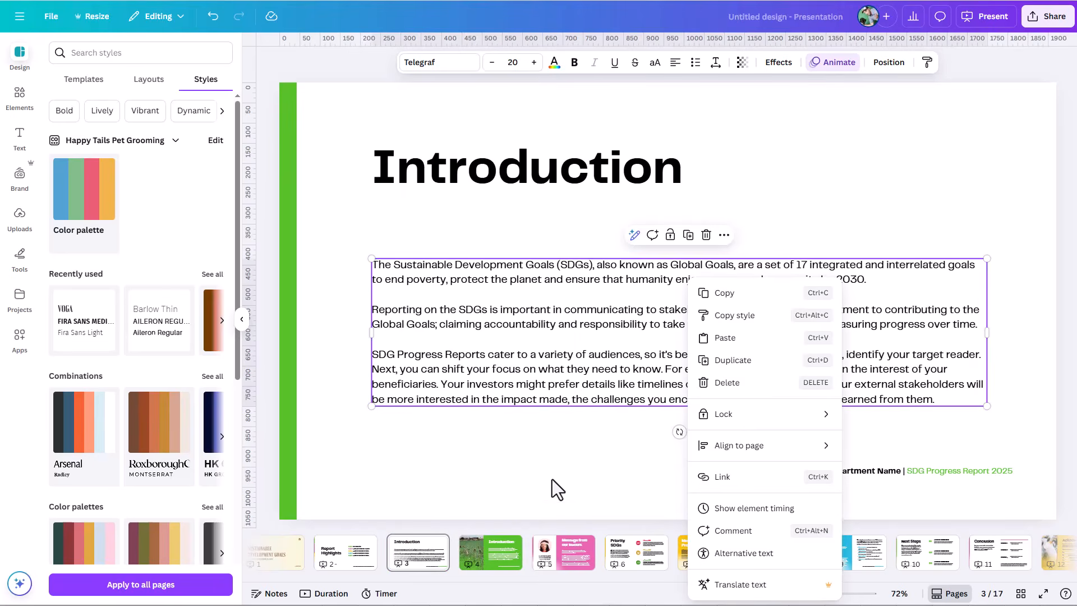
Step: Delete the Report Highlights page, and delete the white Introduction page and the Priority SDGs page together
left_click(358, 550)
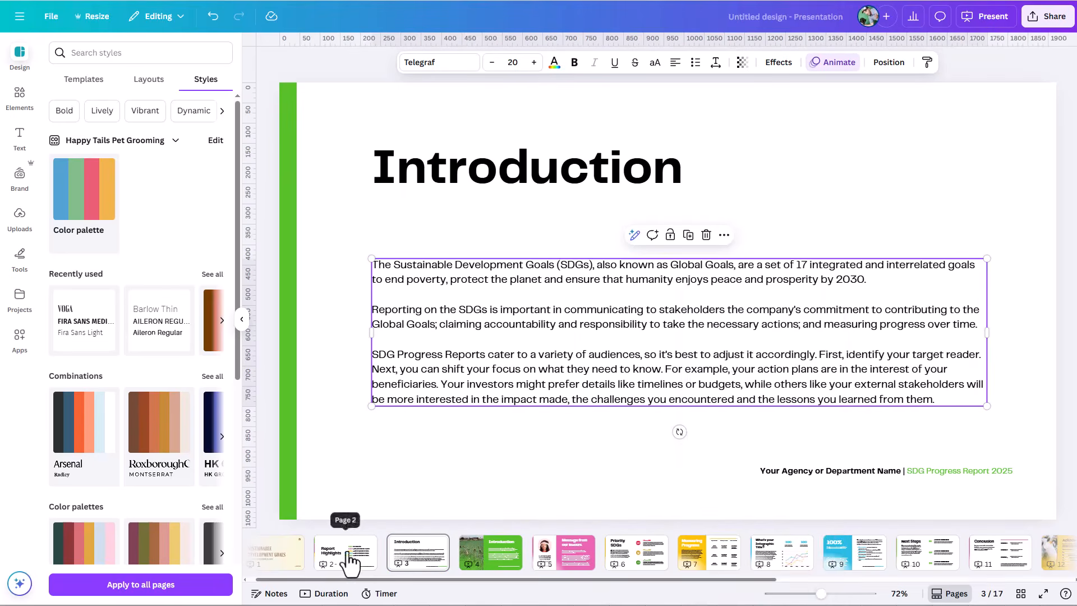
left_click(346, 559)
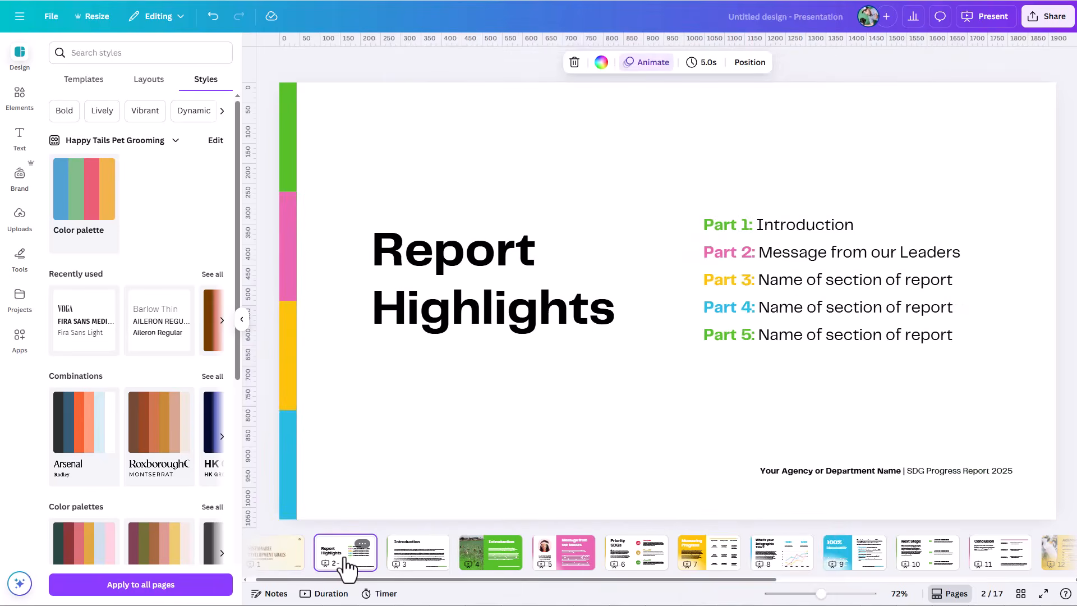
key("Delete")
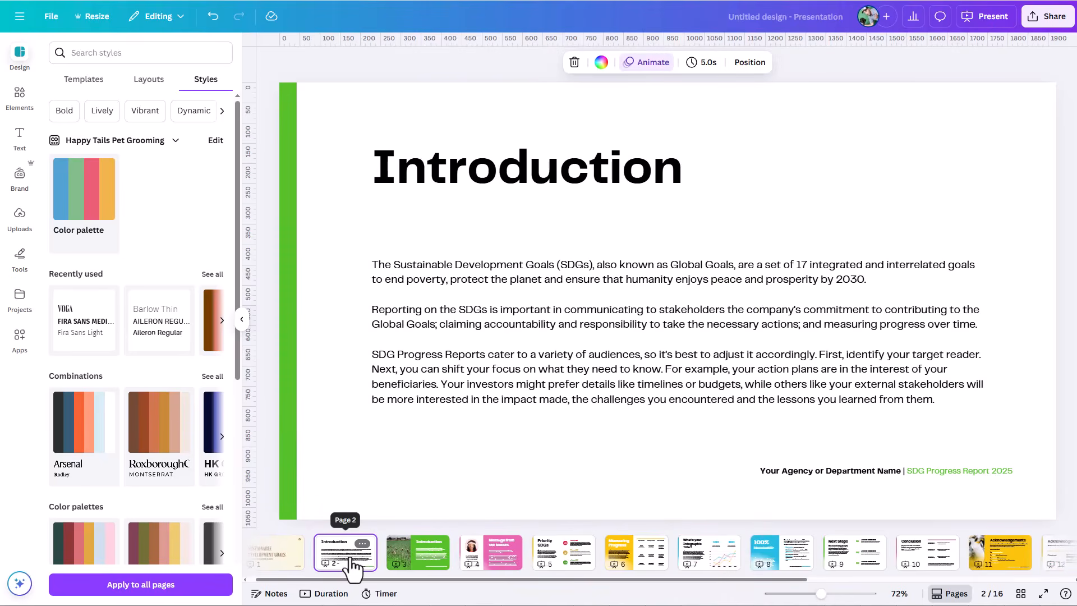
left_click(581, 566, "shift")
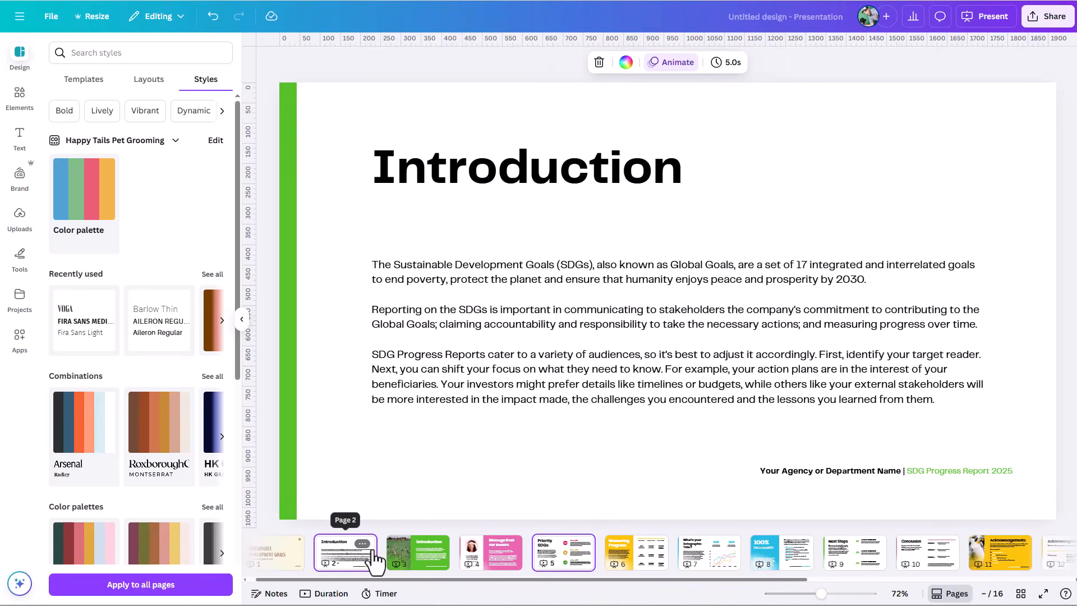
key("Delete")
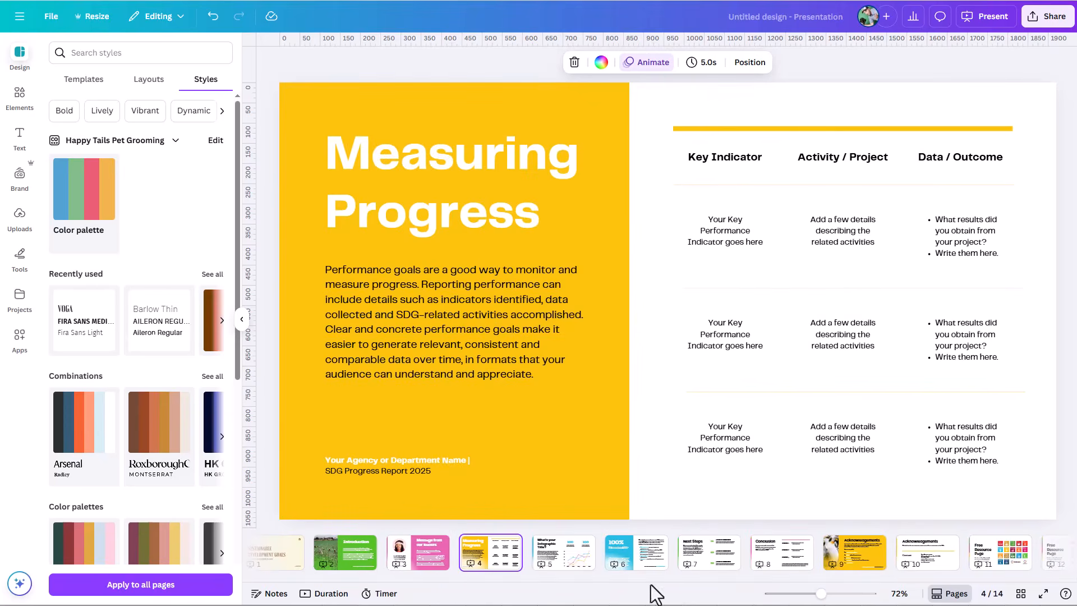
Step: Select pages 2 to 5, from the green Introduction page to the infographic page, and delete all four at once
left_click(377, 565)
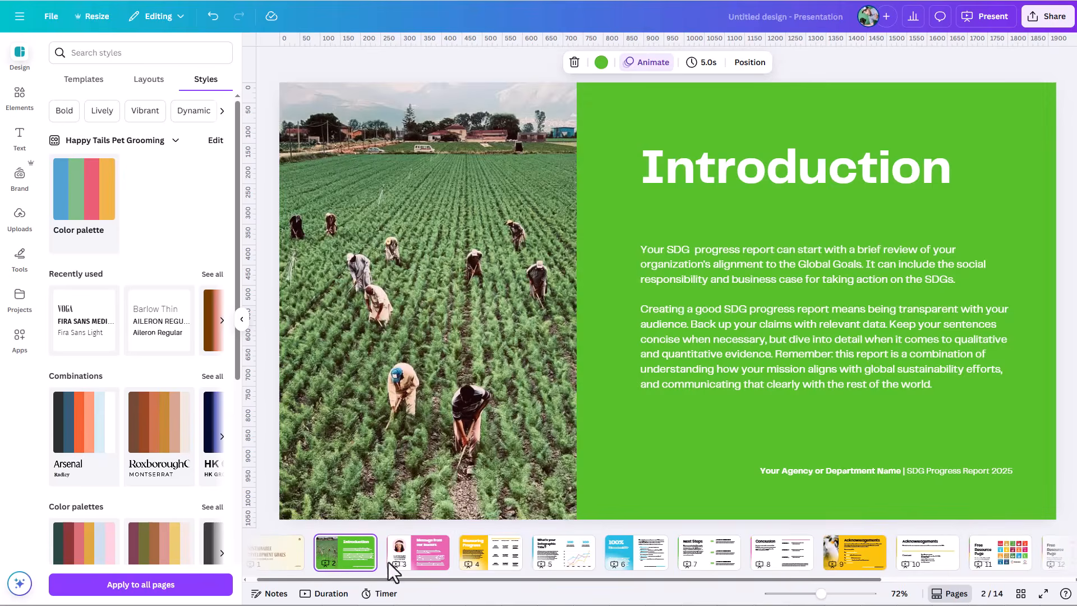
left_click(573, 571, "shift")
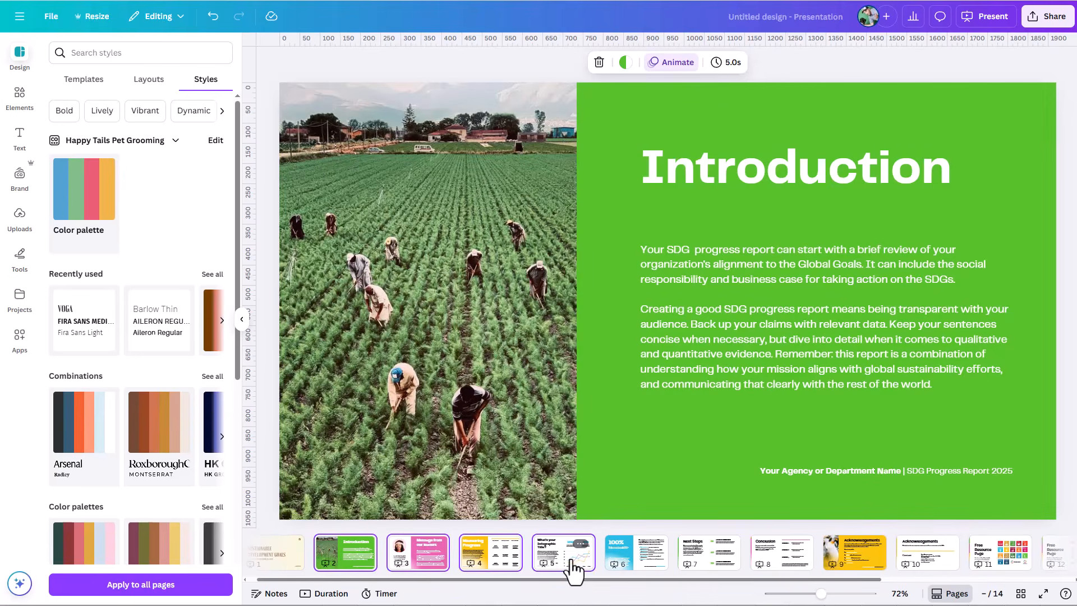
right_click(540, 568)
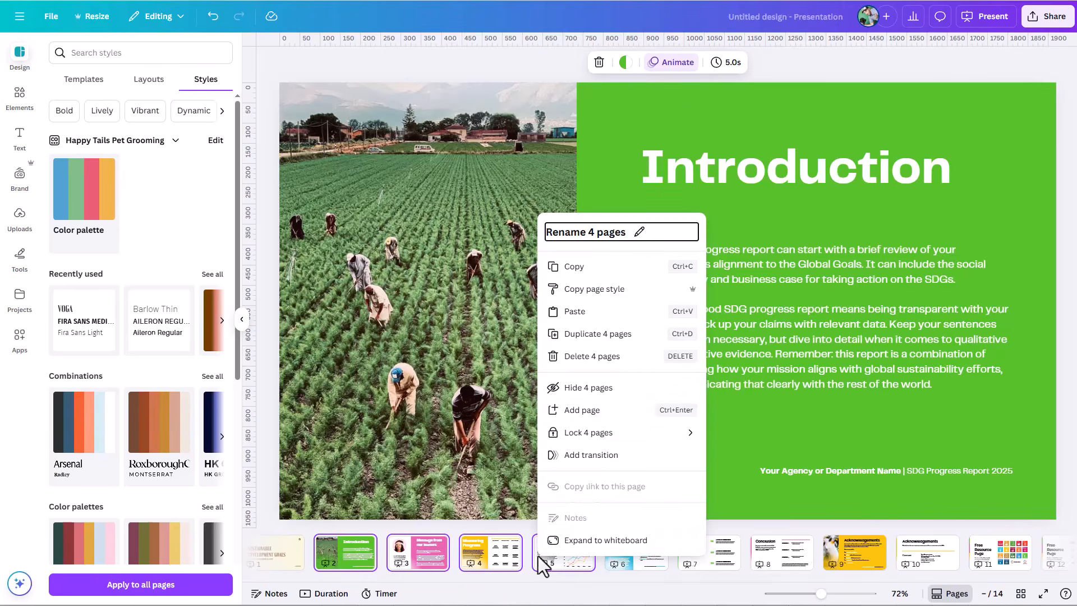
left_click(599, 359)
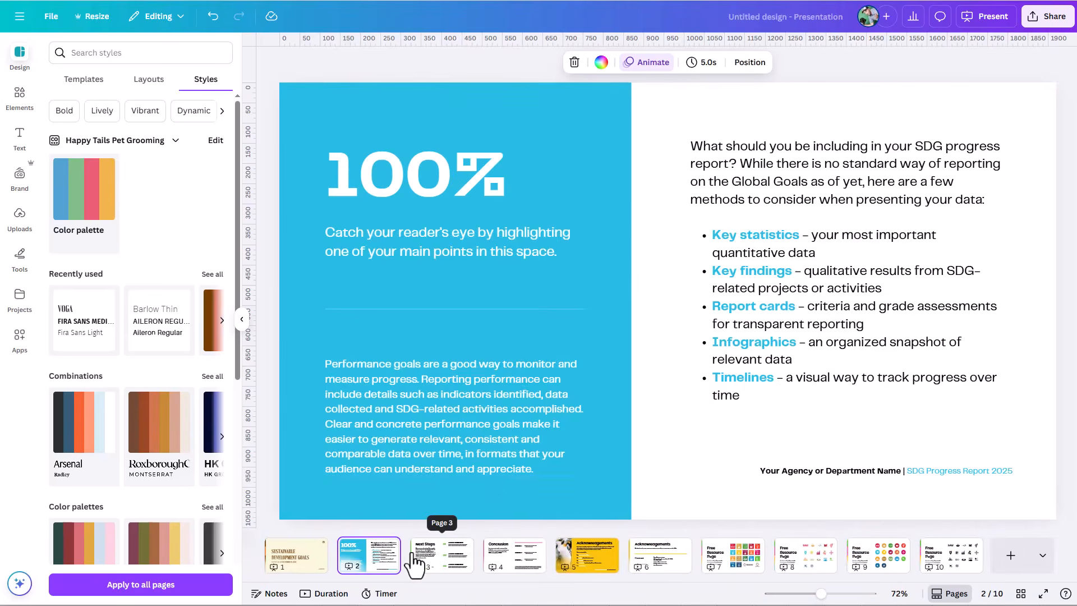
Step: Reorder the pages in grid view so the Conclusion page comes second, and return to the normal editing view
left_click_drag(371, 556, 386, 556)
left_click_drag(506, 569, 533, 568)
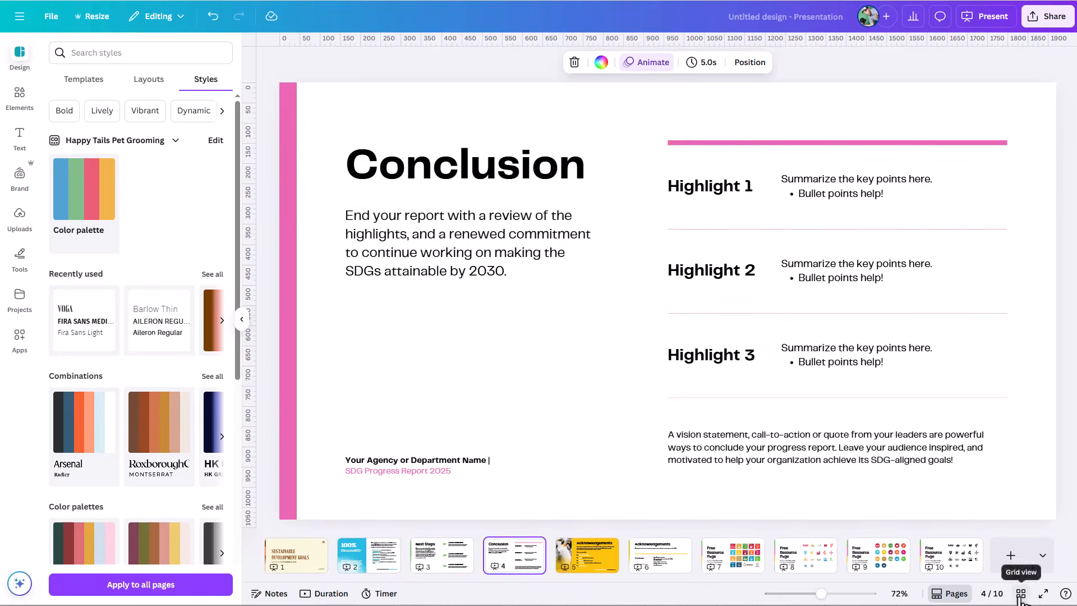
left_click(1021, 594)
left_click_drag(420, 125, 151, 127)
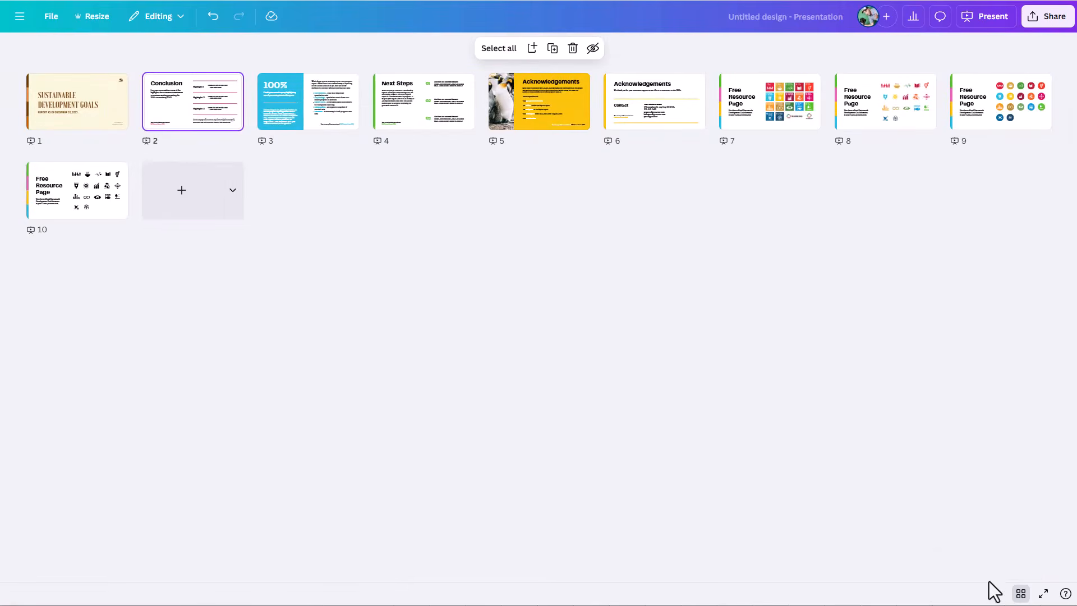
left_click(1020, 599)
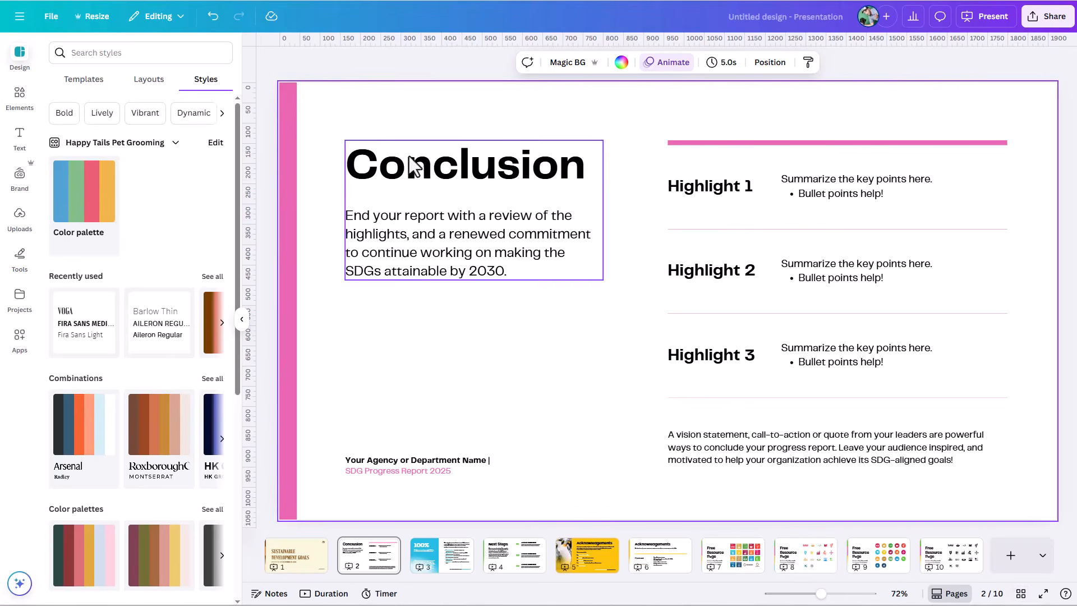
Step: Open the Elements section and add a blank page at the end of the presentation
left_click(21, 106)
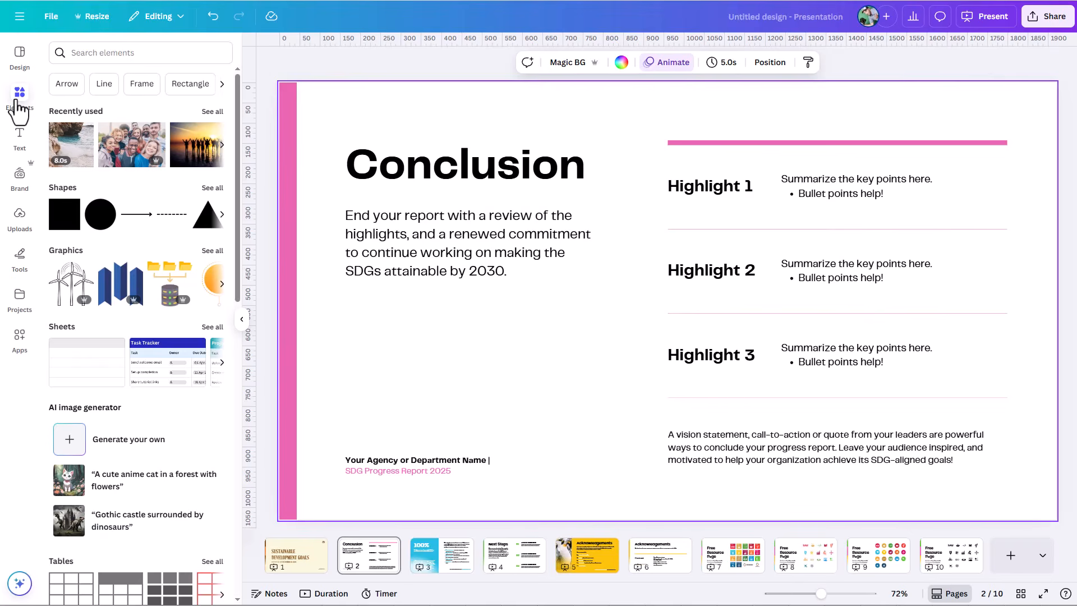
left_click(1009, 564)
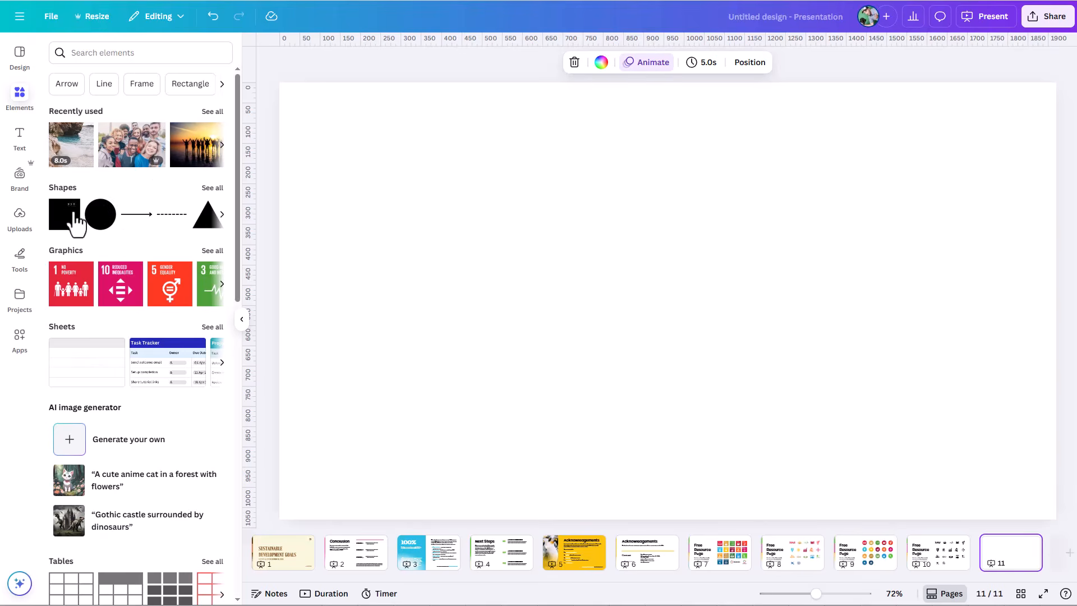
Step: Browse the element categories, from shapes, graphics and sheets through charts and stickers to frames, grids and mockups
scroll(119, 218, "down", 4)
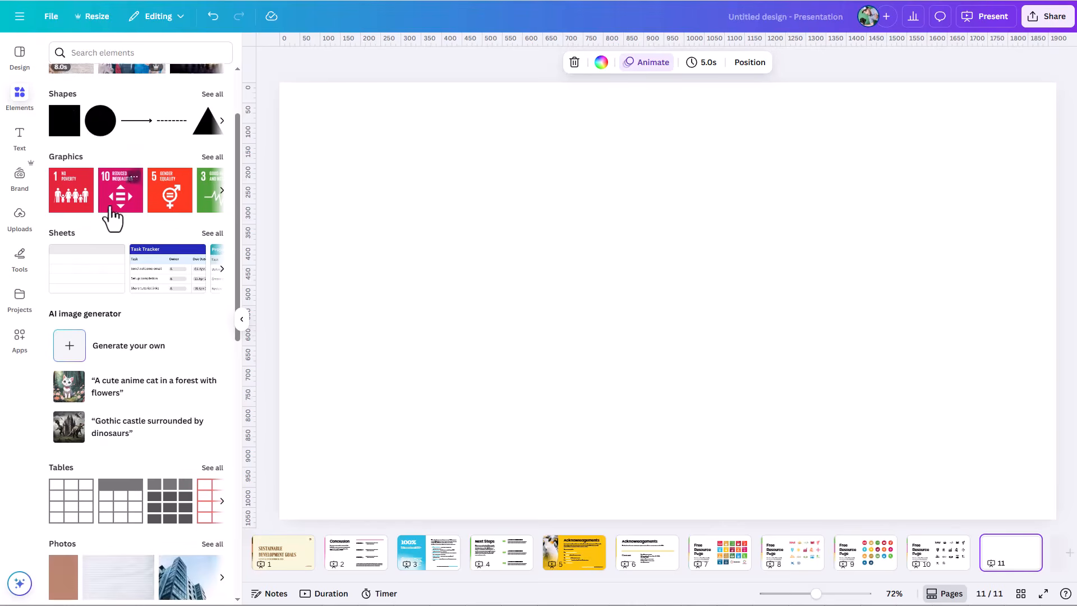
scroll(90, 199, "down", 1)
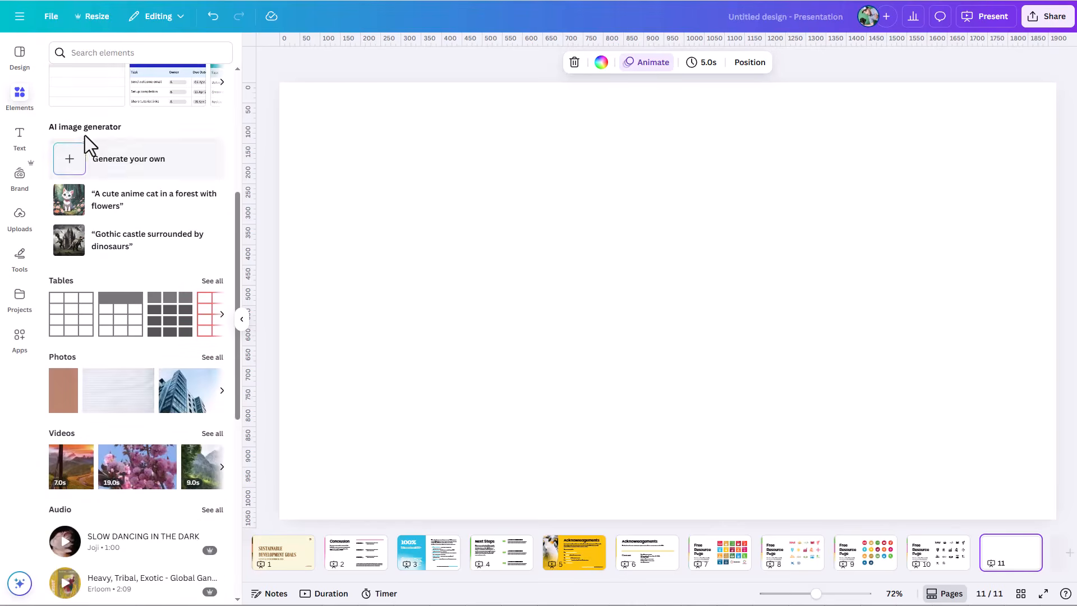
scroll(106, 197, "down", 2)
scroll(90, 247, "down", 4)
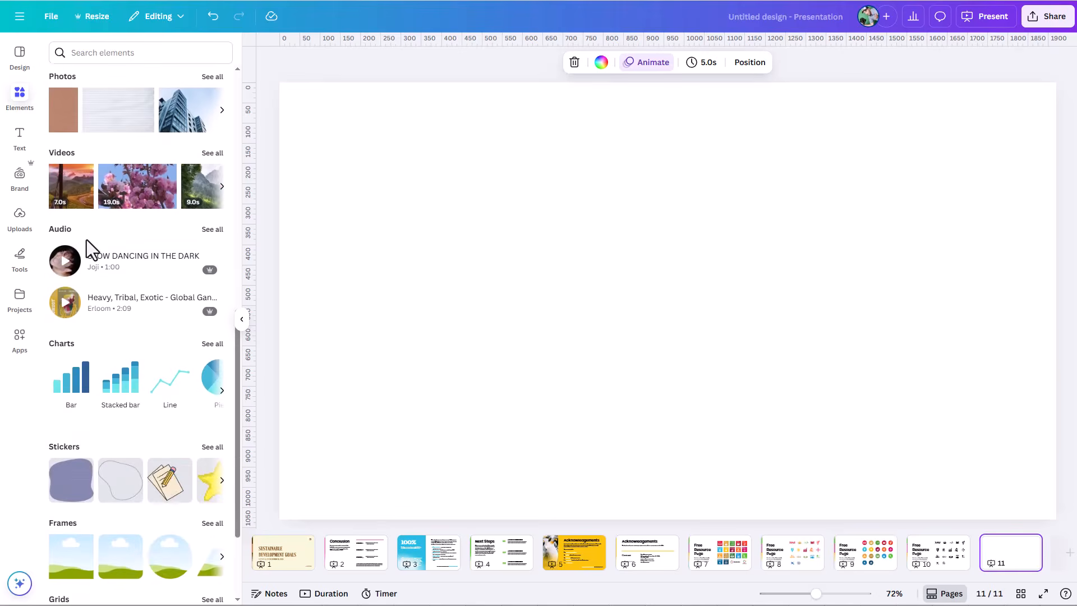
scroll(116, 292, "down", 3)
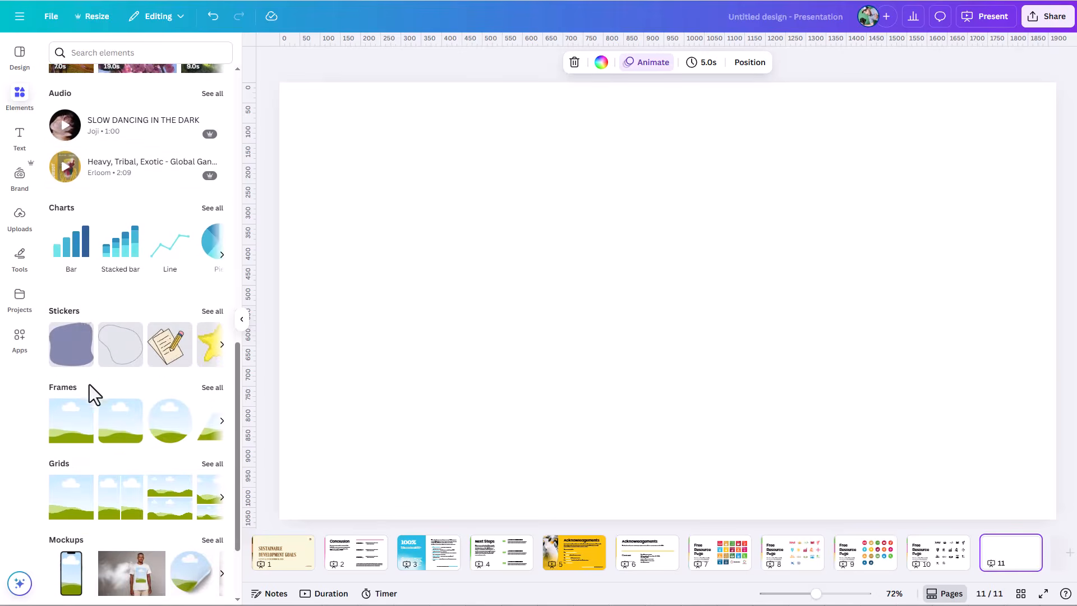
scroll(95, 404, "down", 3)
scroll(101, 398, "up", 10)
scroll(93, 375, "up", 7)
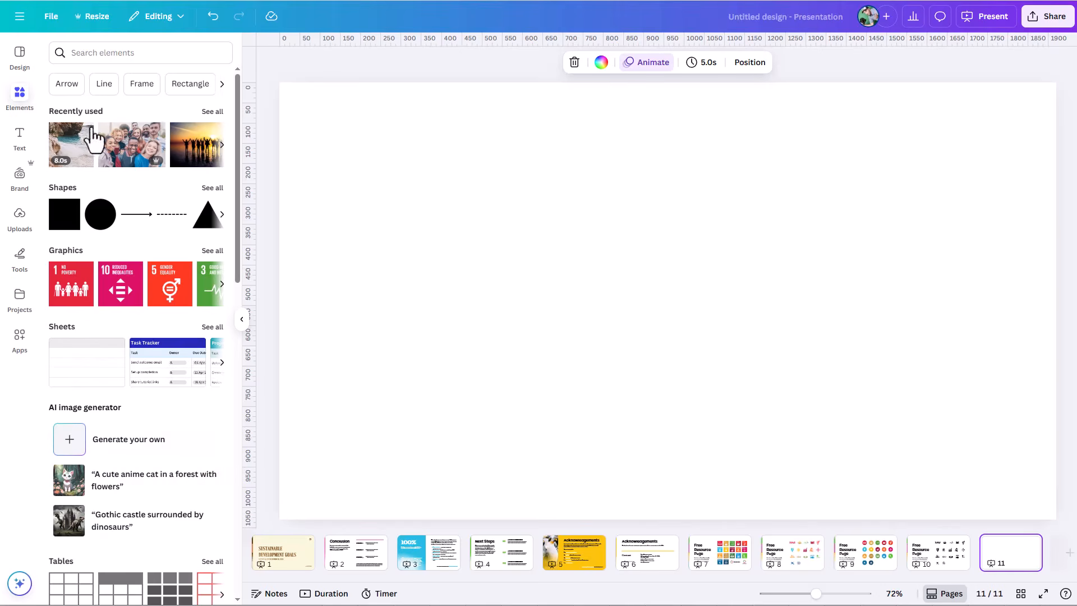
Step: Search the elements for "dog" and look over the available result filters
left_click(113, 58)
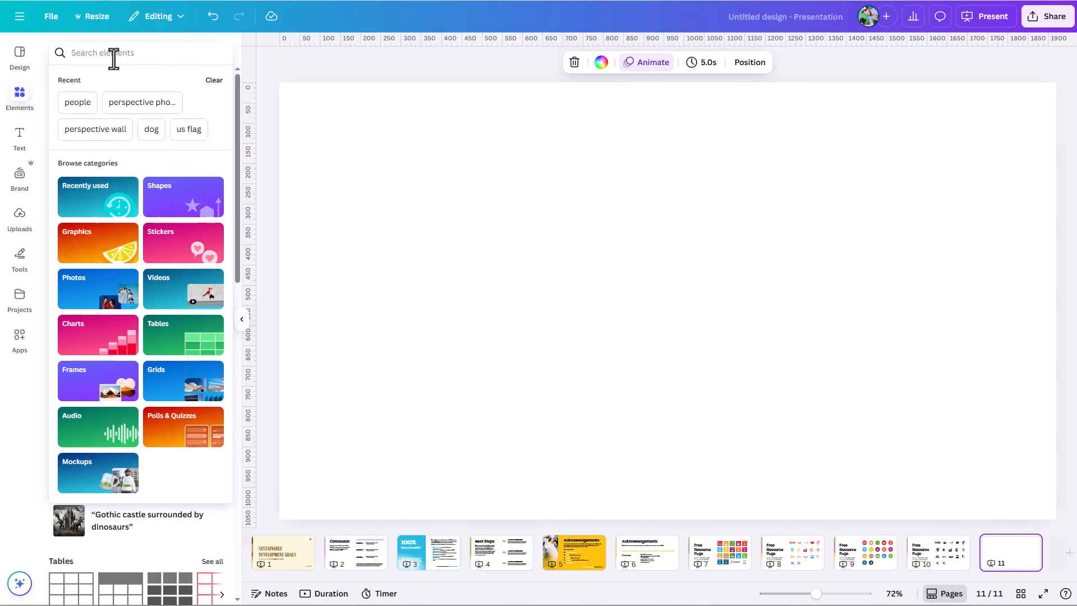
type("dog")
key("Return")
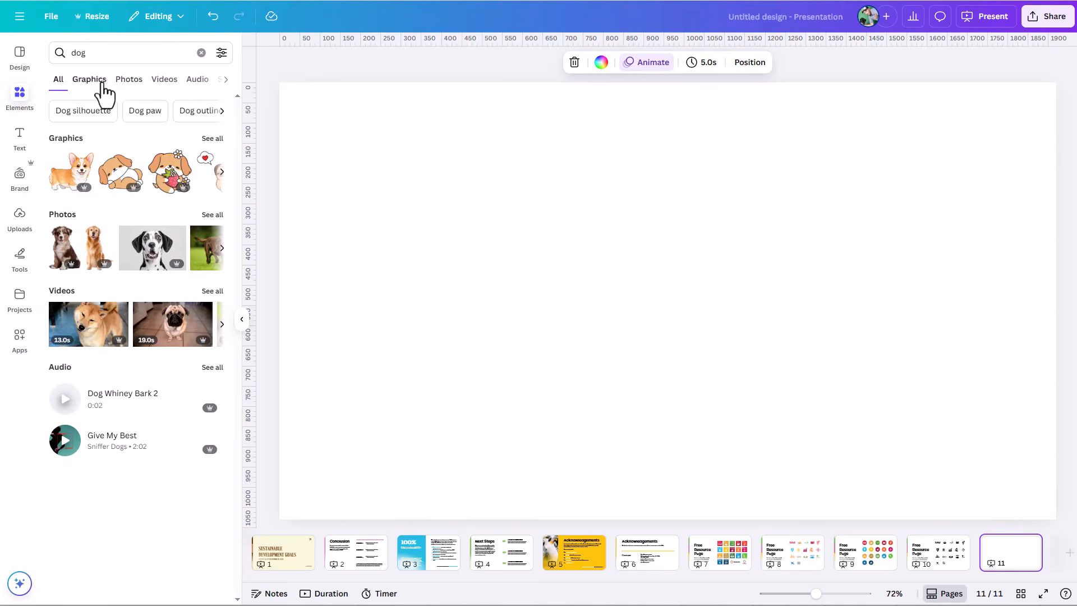
left_click(227, 58)
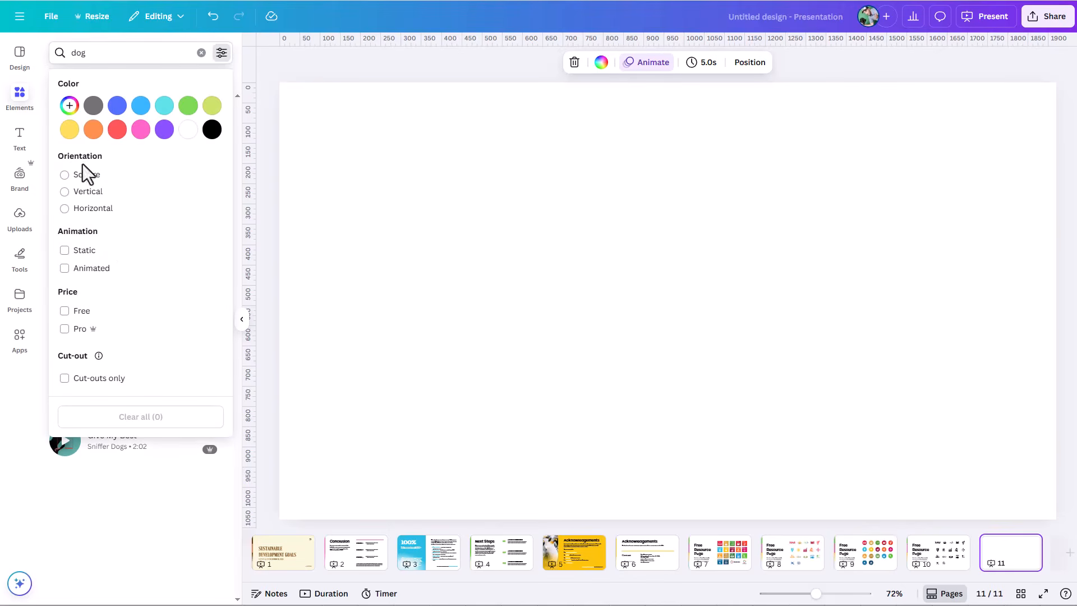
left_click(237, 47)
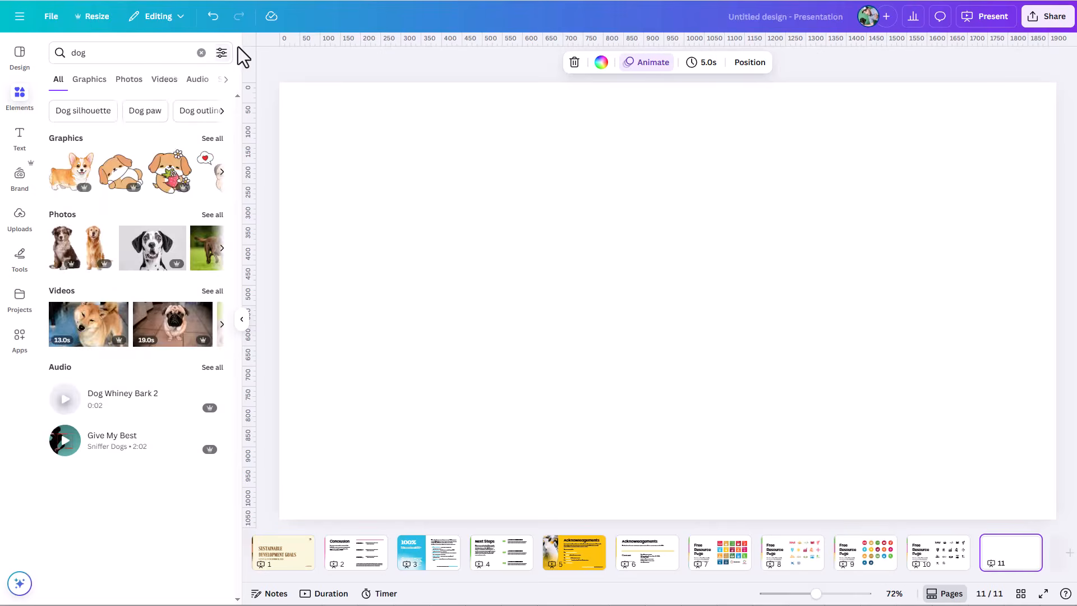
Step: Limit the dog results to photos with Vertical orientation and Pro price, and browse the matching pictures
left_click(129, 80)
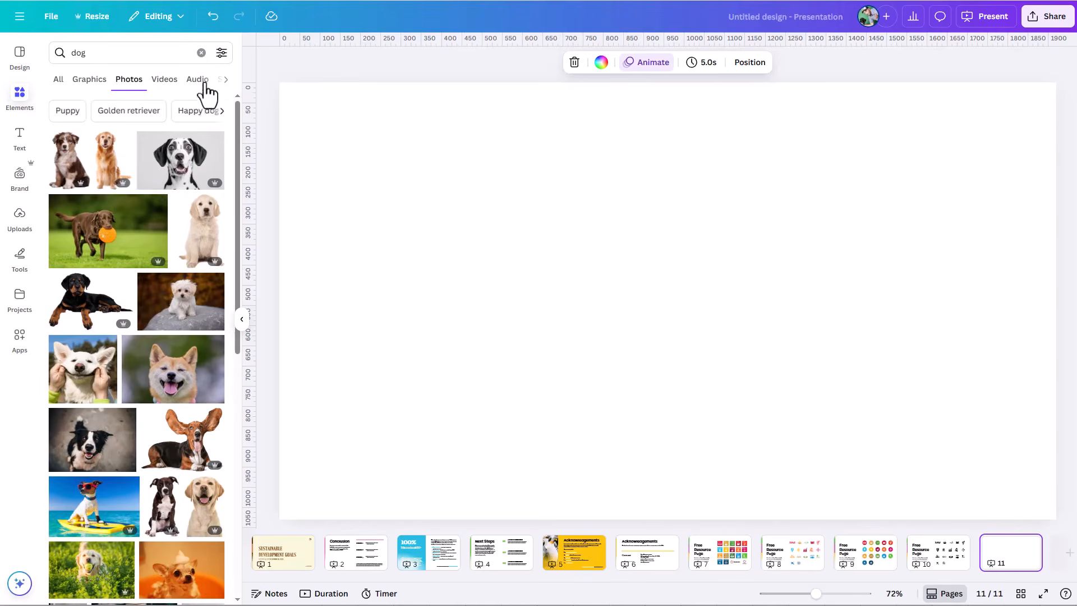
left_click(222, 53)
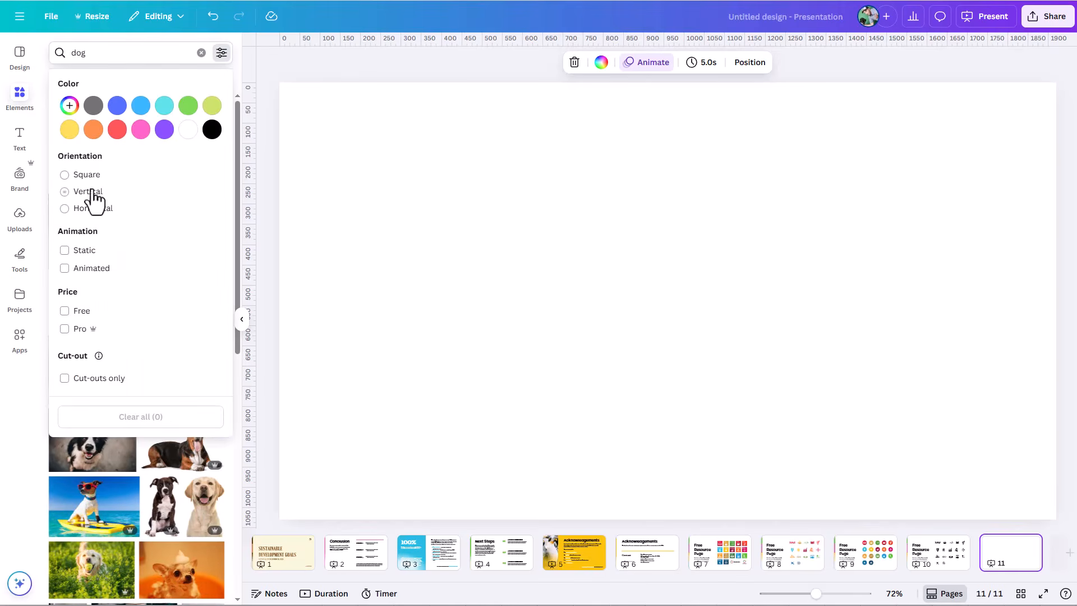
left_click(66, 192)
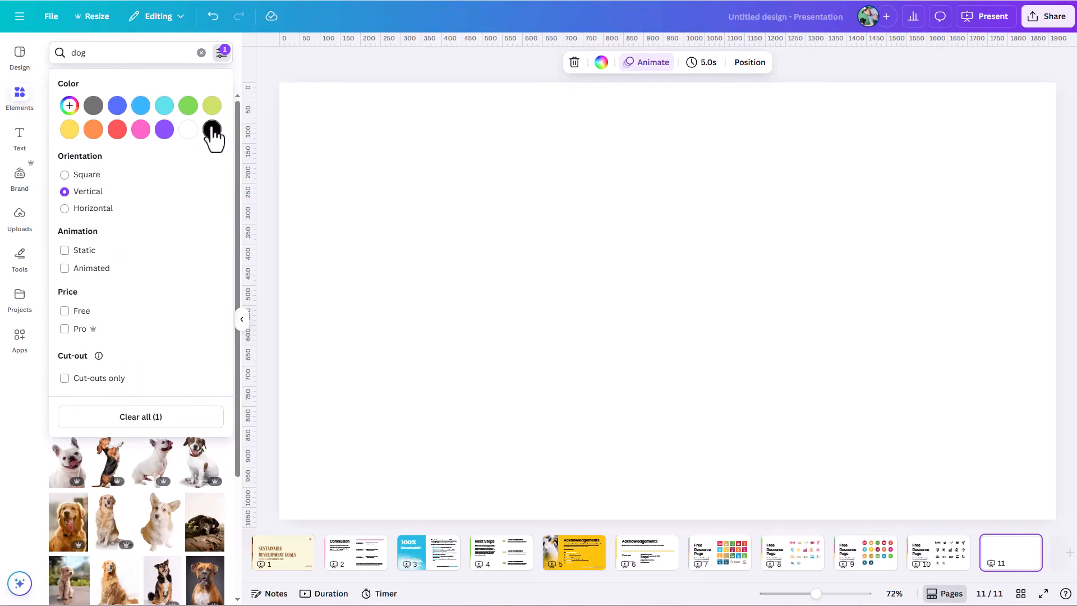
left_click(65, 329)
left_click(240, 71)
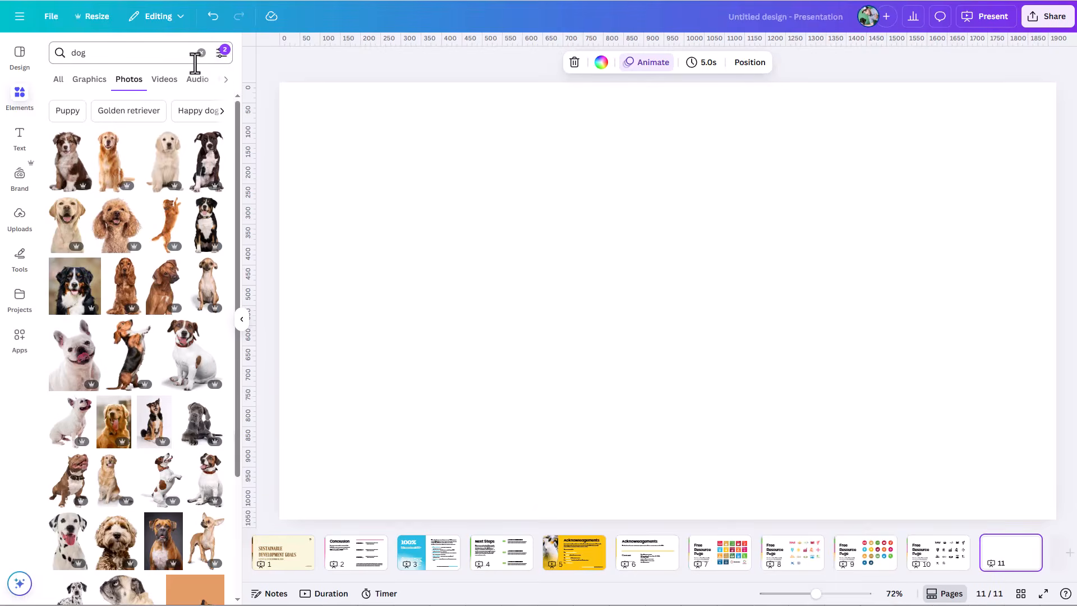
scroll(133, 445, "down", 5)
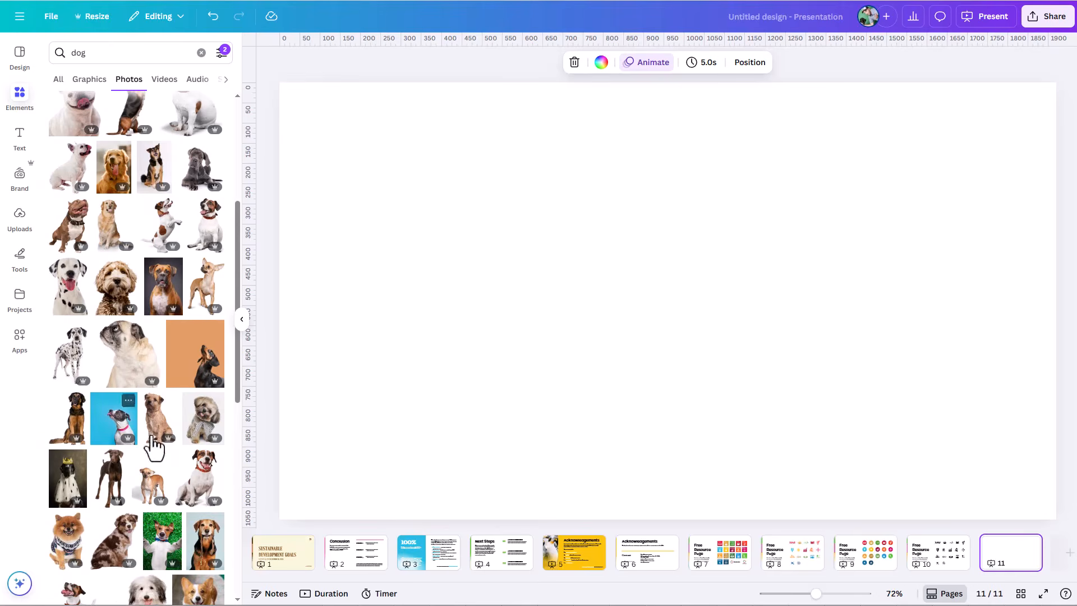
Step: Add the boxer portrait and the photo of the dog lying on green grass to the blank page
left_click(163, 287)
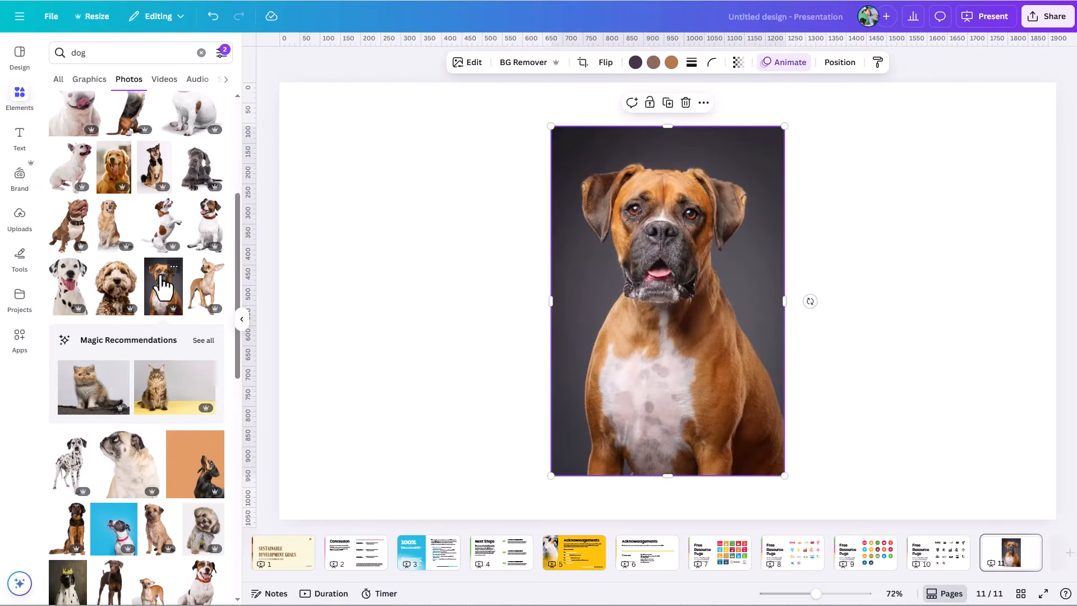
scroll(161, 319, "down", 5)
left_click(168, 388)
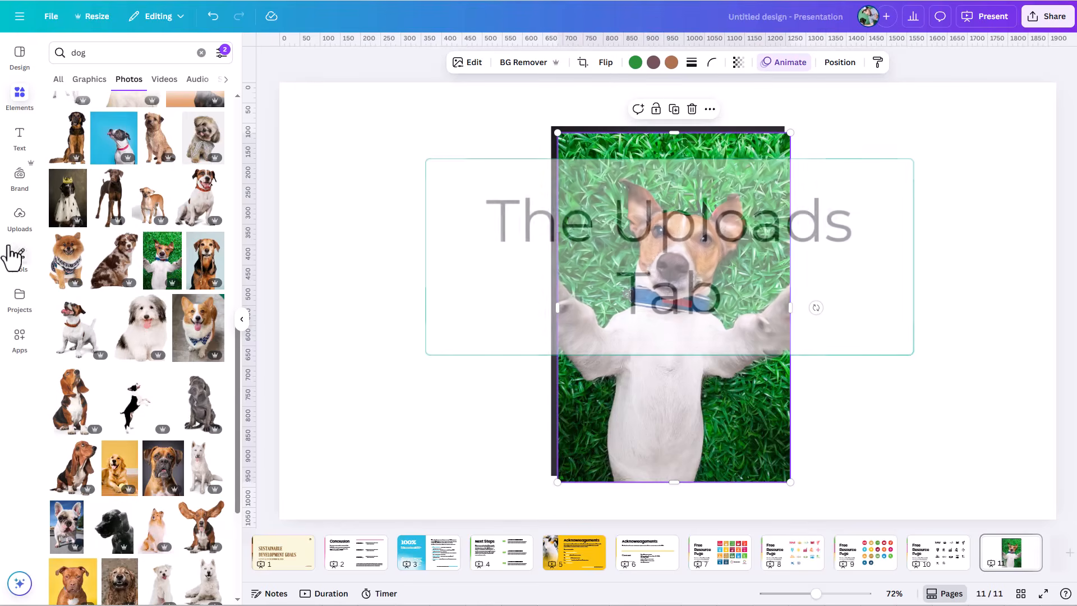
Step: Look over the uploaded images, and browse the designs and folders stored among the projects
left_click(17, 231)
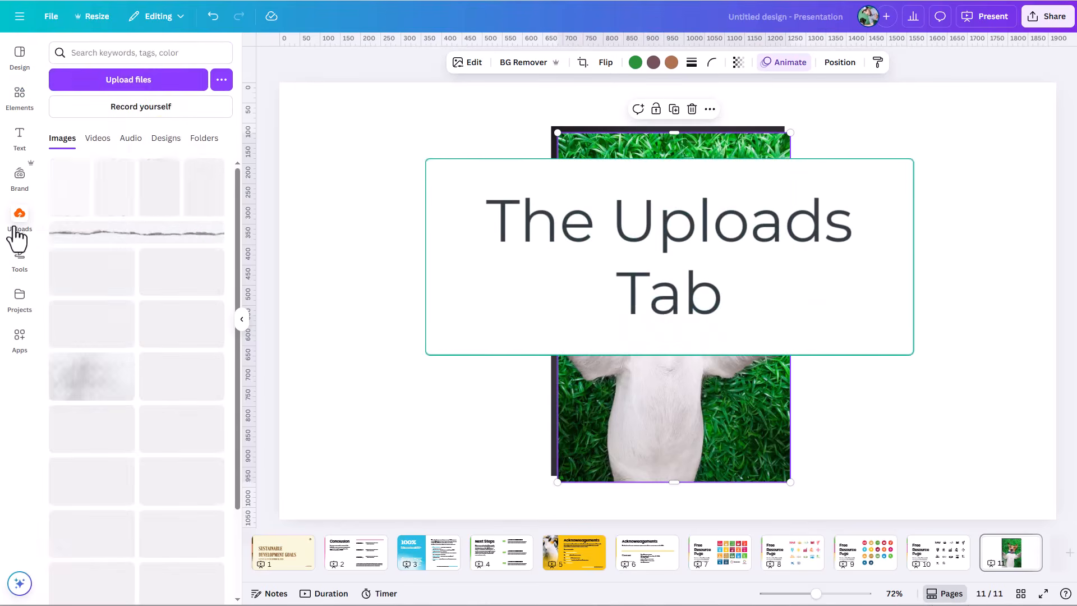
left_click(163, 90)
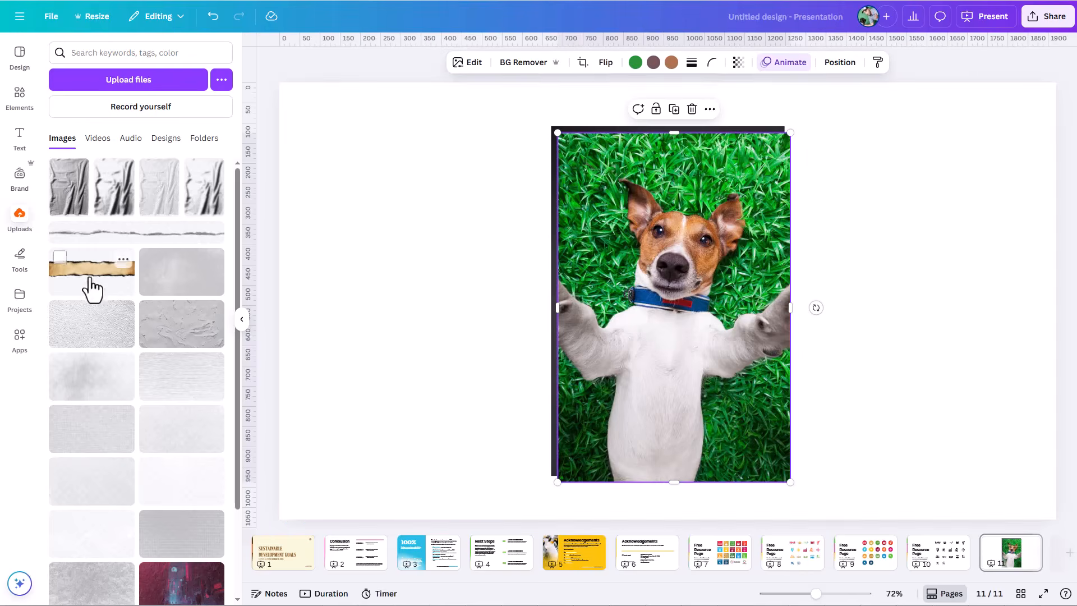
left_click(22, 303)
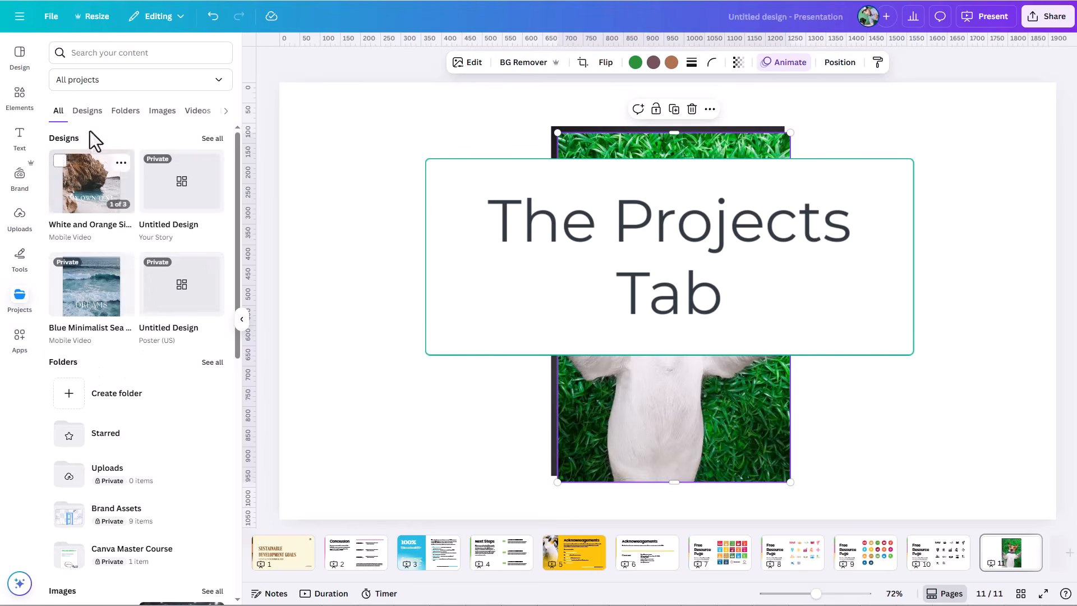
left_click(87, 112)
left_click(125, 112)
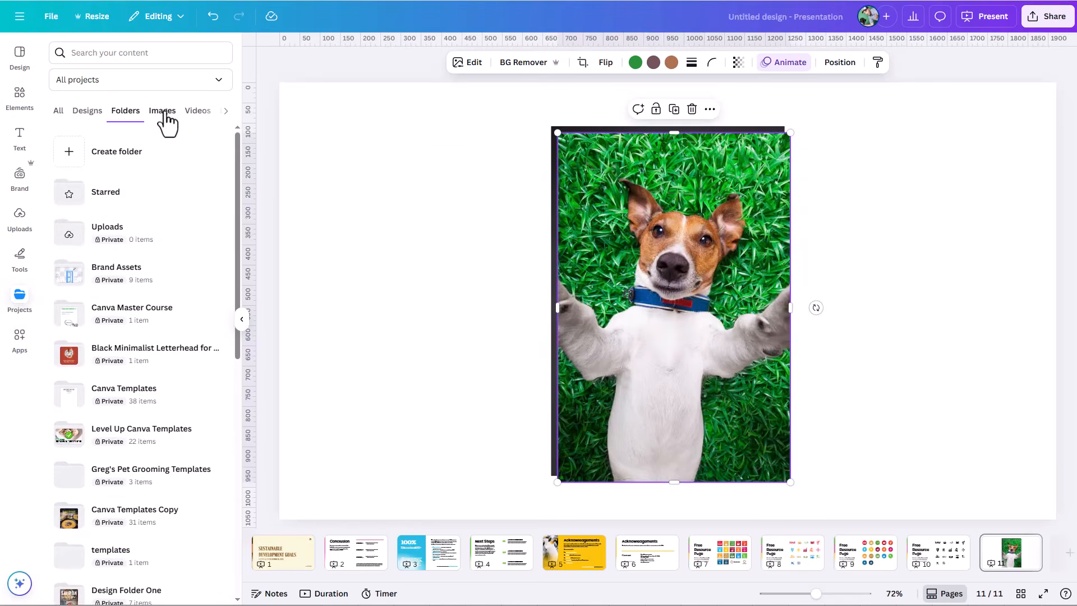
Step: Search the projects for "dog" and add the image of the dog running through the sunlit meadow to the page
left_click(121, 52)
type("dog")
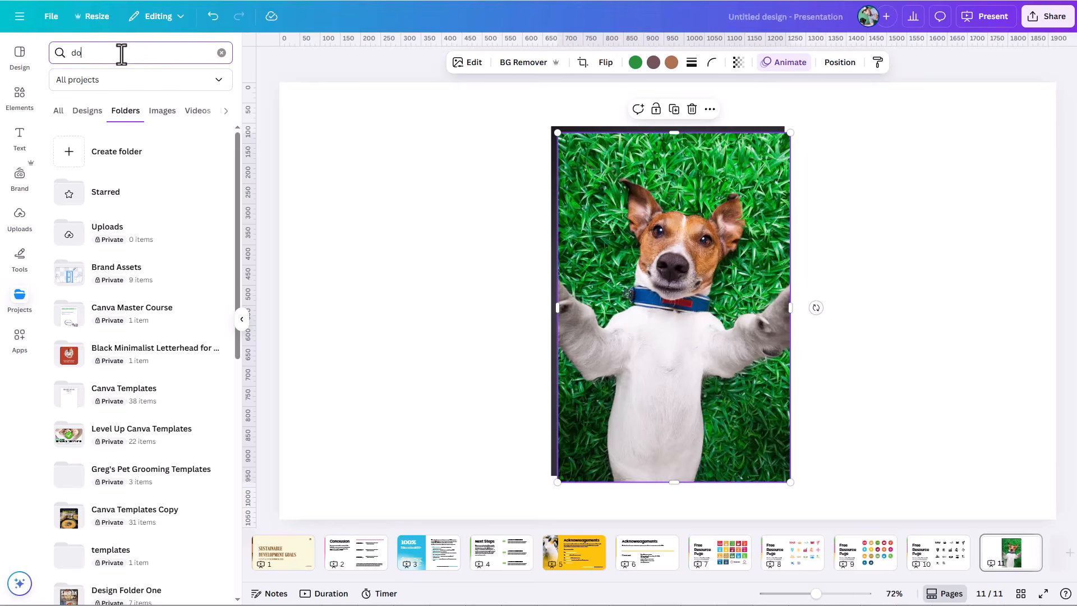
key("Return")
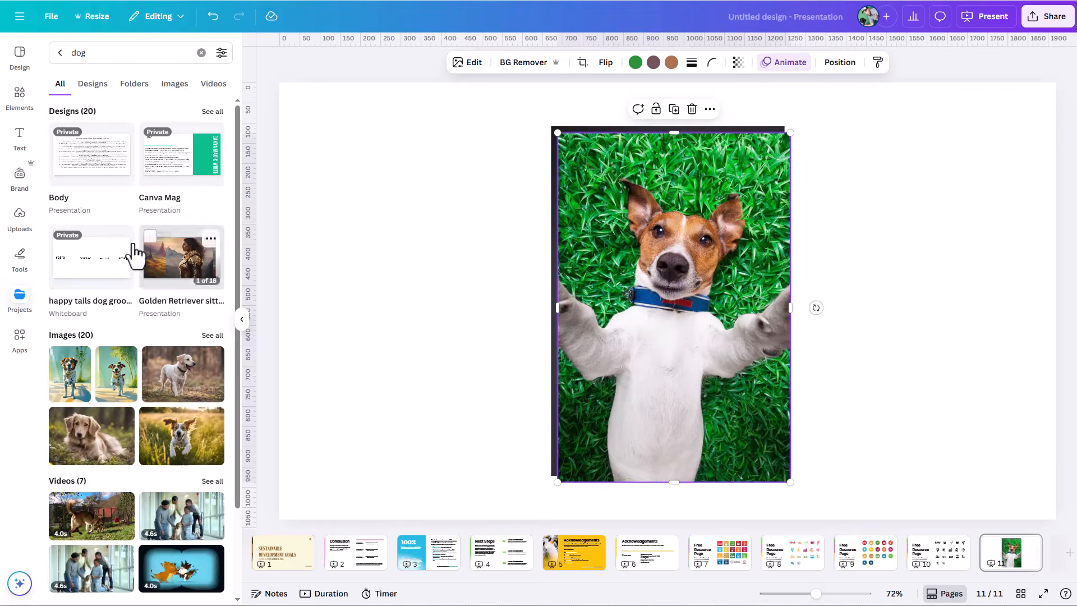
mouse_move(104, 438)
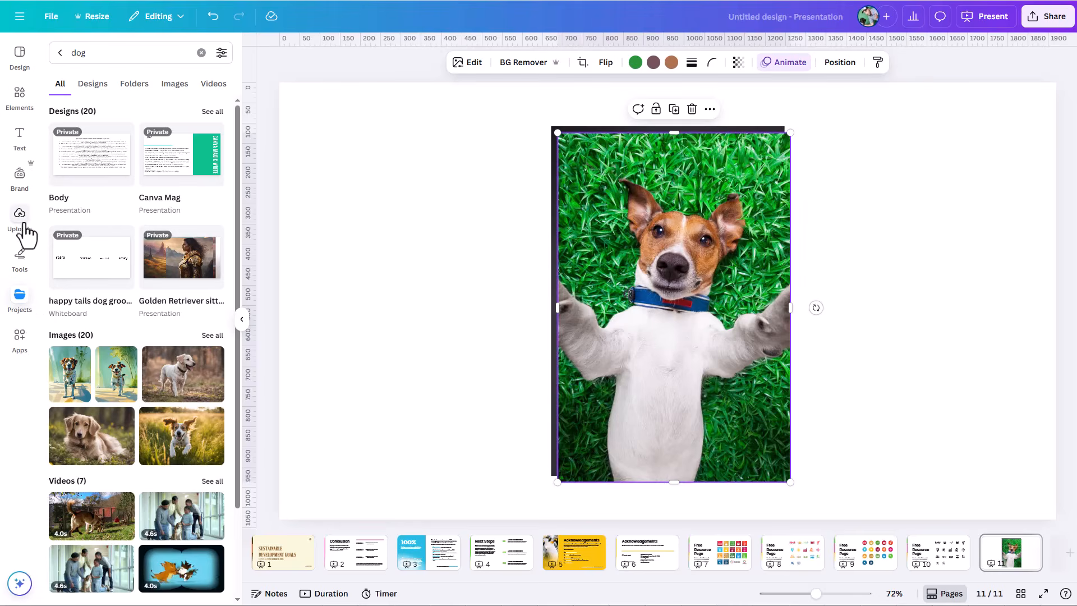
left_click(22, 303)
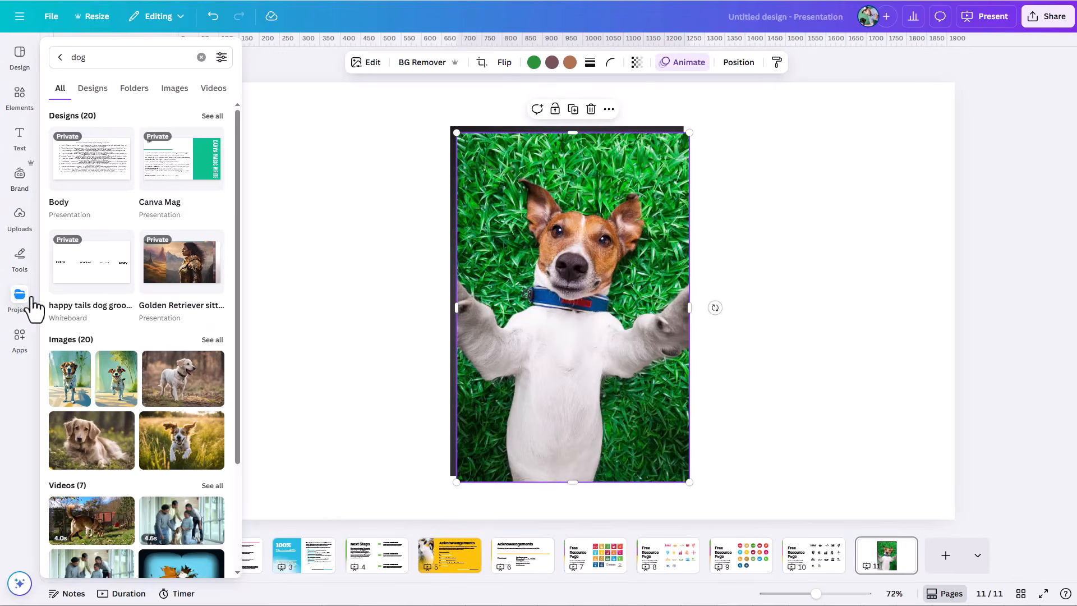
scroll(159, 340, "down", 3)
left_click(161, 321)
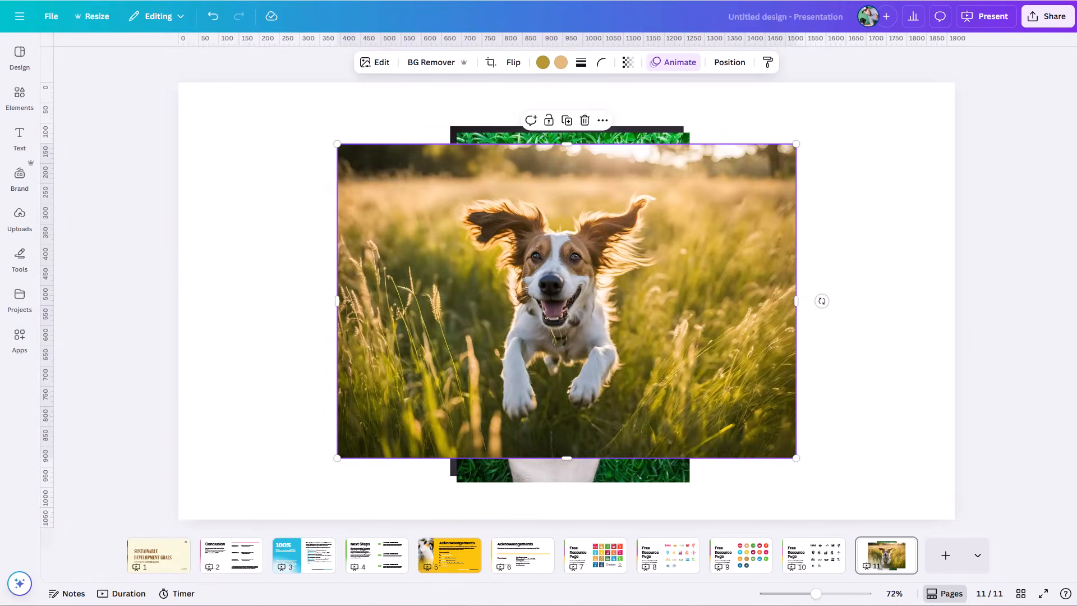
Step: Add a plain text box to the page and enter "your own text" in it, ending with a line break
left_click(19, 97)
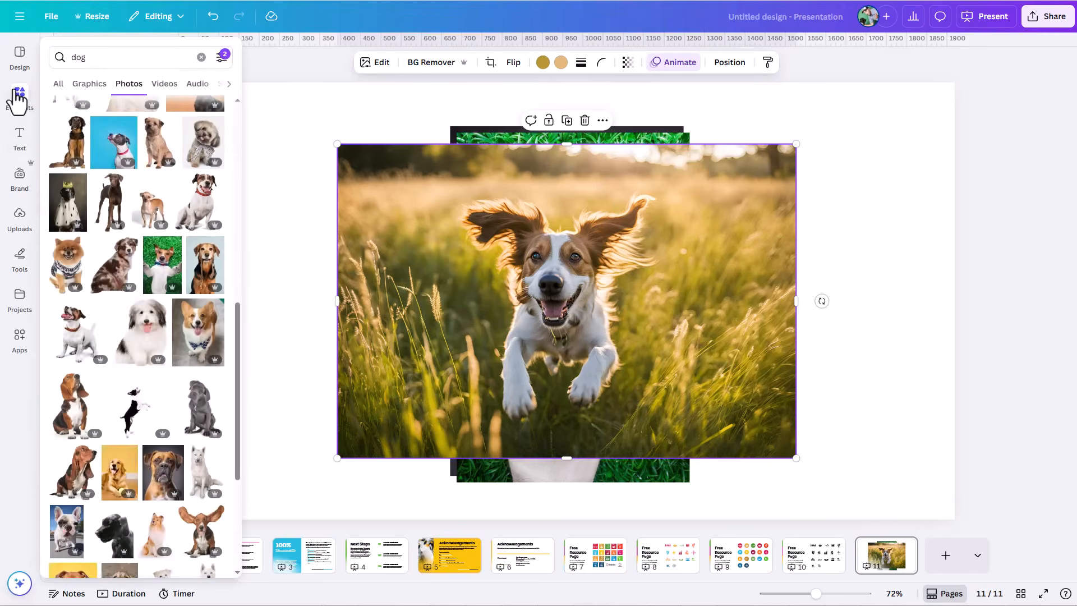
left_click(17, 143)
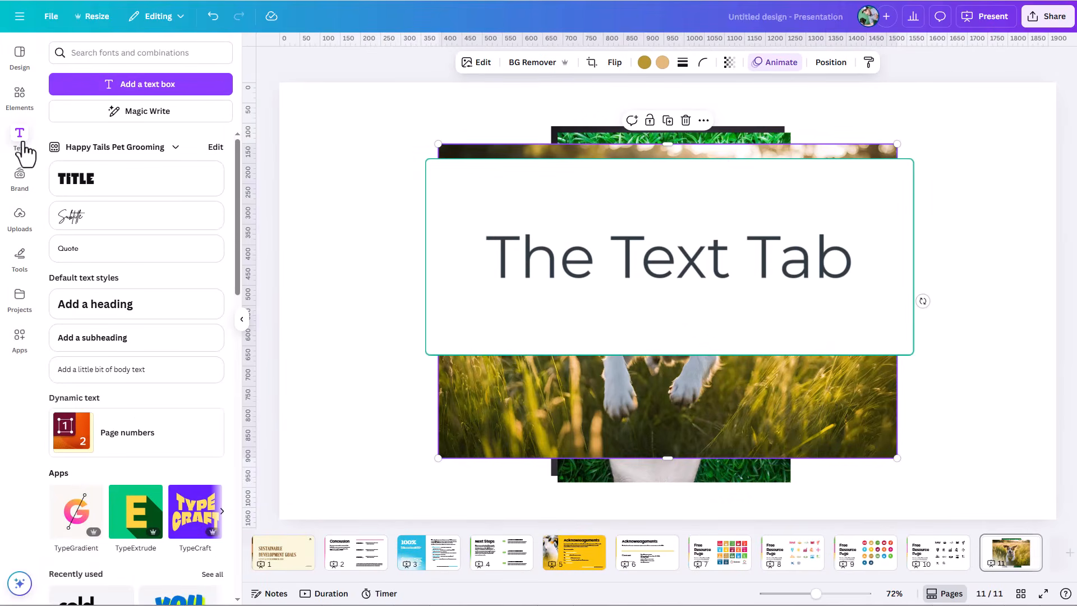
left_click(115, 94)
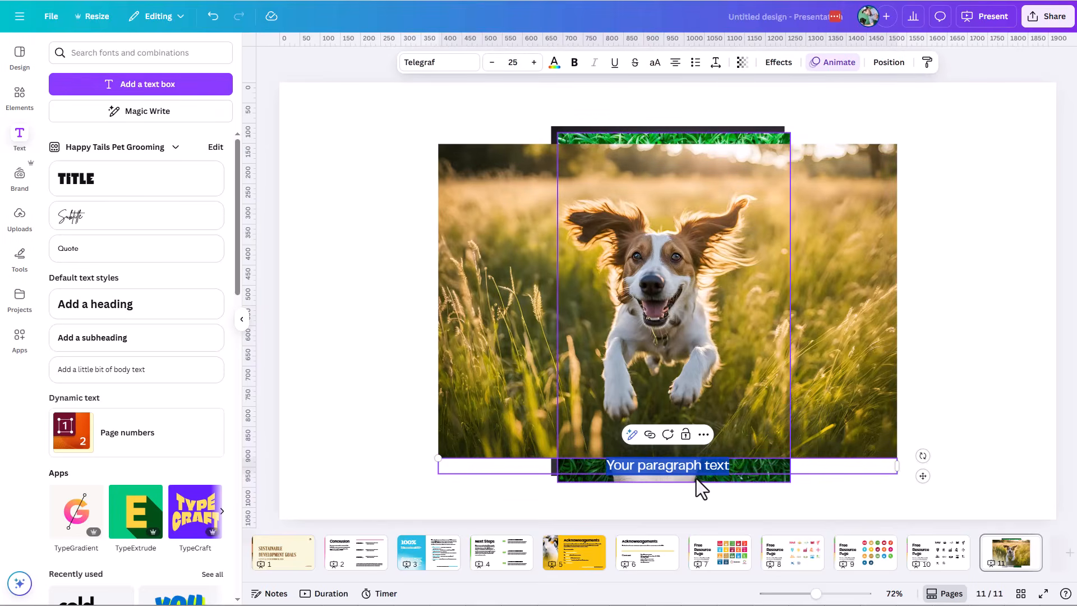
type("your ")
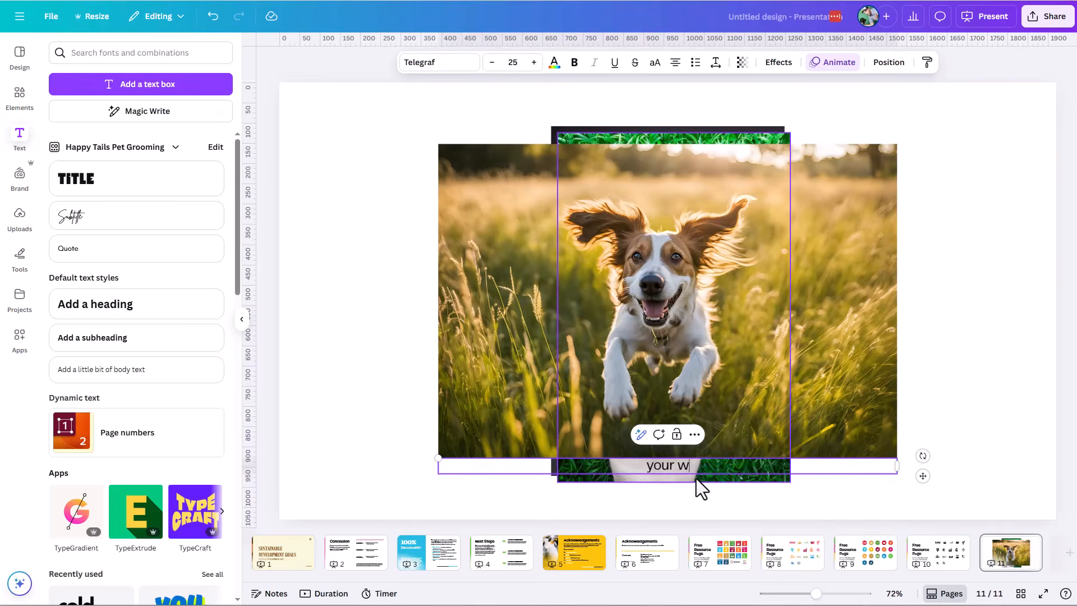
type("own text")
key("Return")
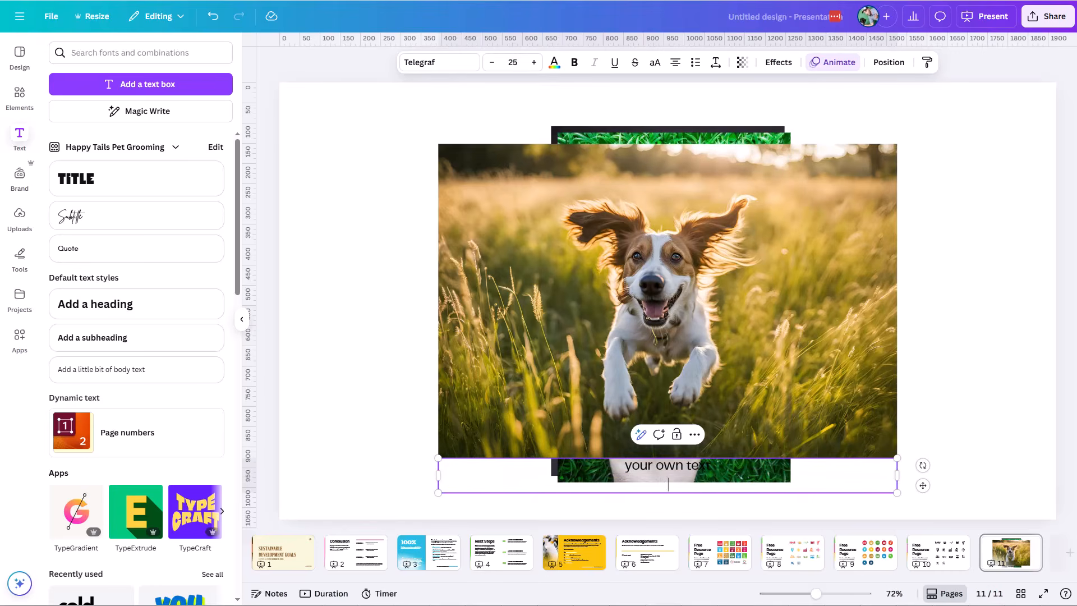
Step: Add a text box in the Happy Tails Pet Grooming brand's Title style to the page and deselect it
left_click(87, 188)
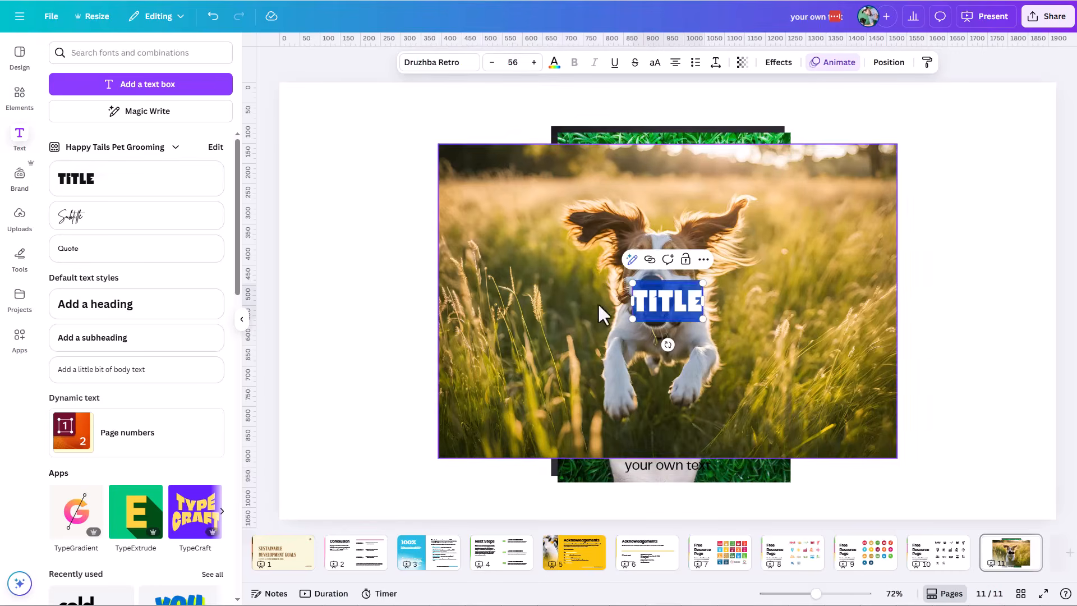
key("Escape")
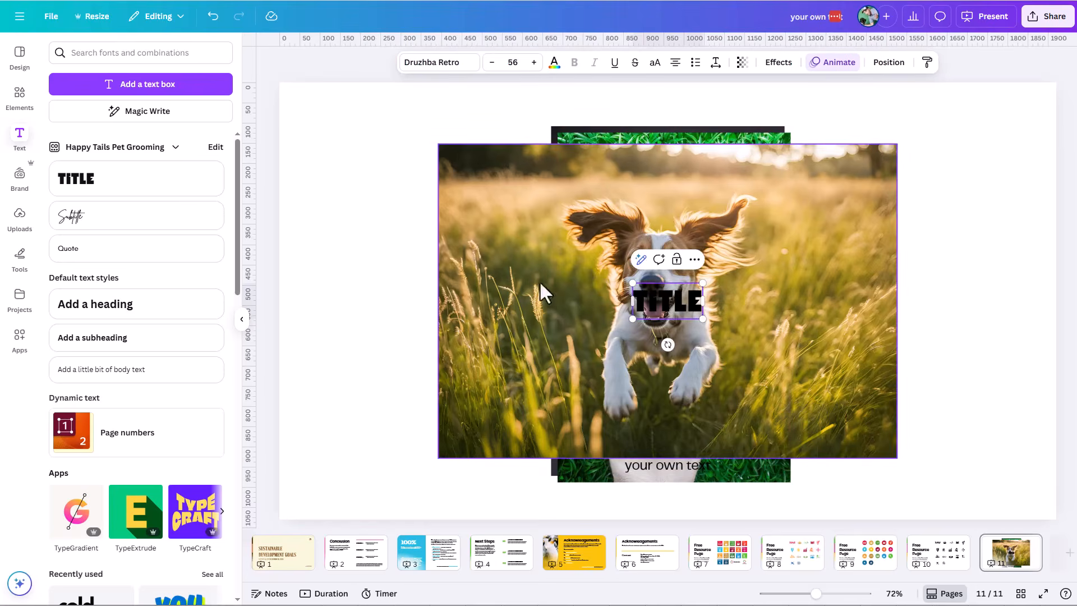
left_click(435, 263)
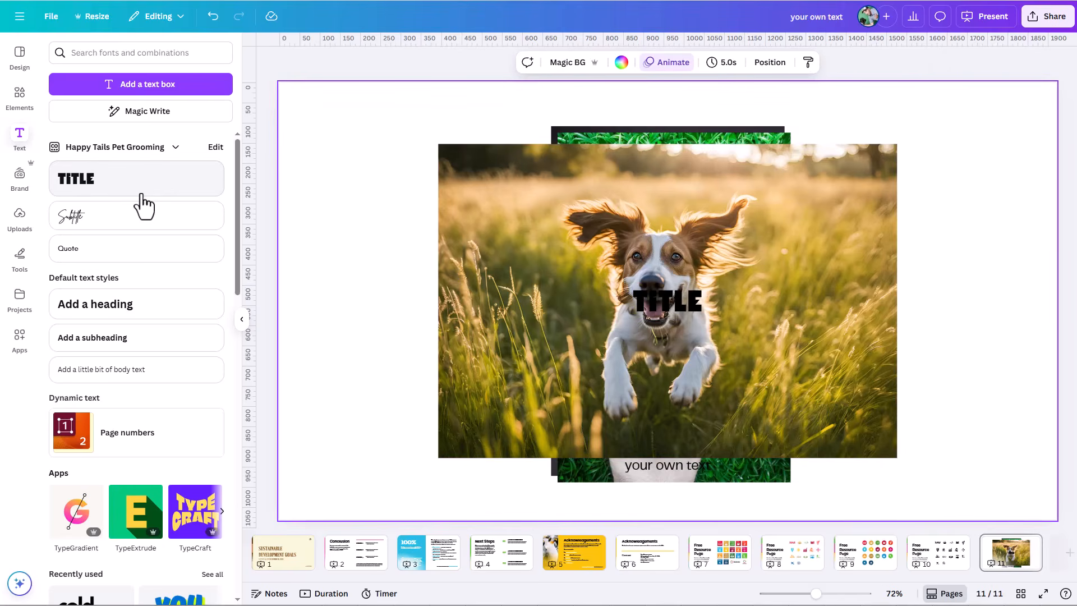
Step: Add a default-style heading to the page and move it to the upper left, partly over the dog photo
left_click(19, 179)
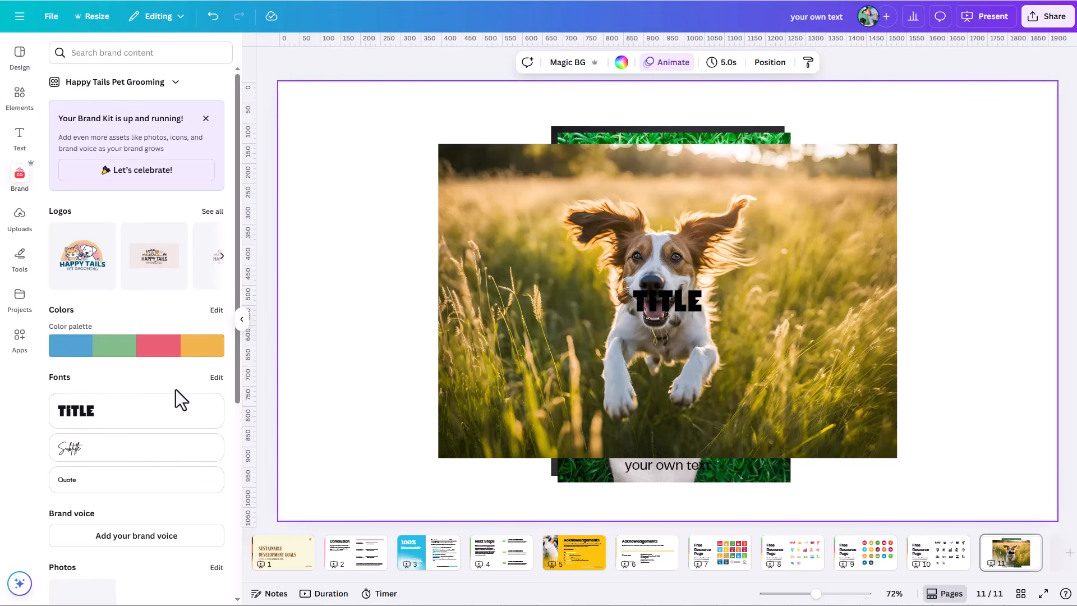
left_click(20, 145)
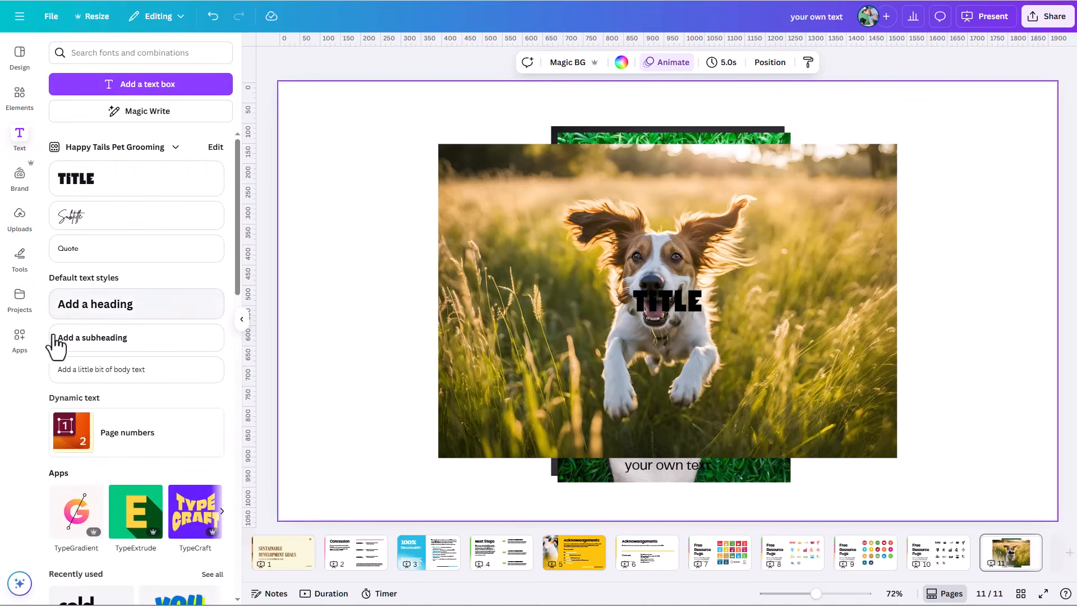
left_click(71, 319)
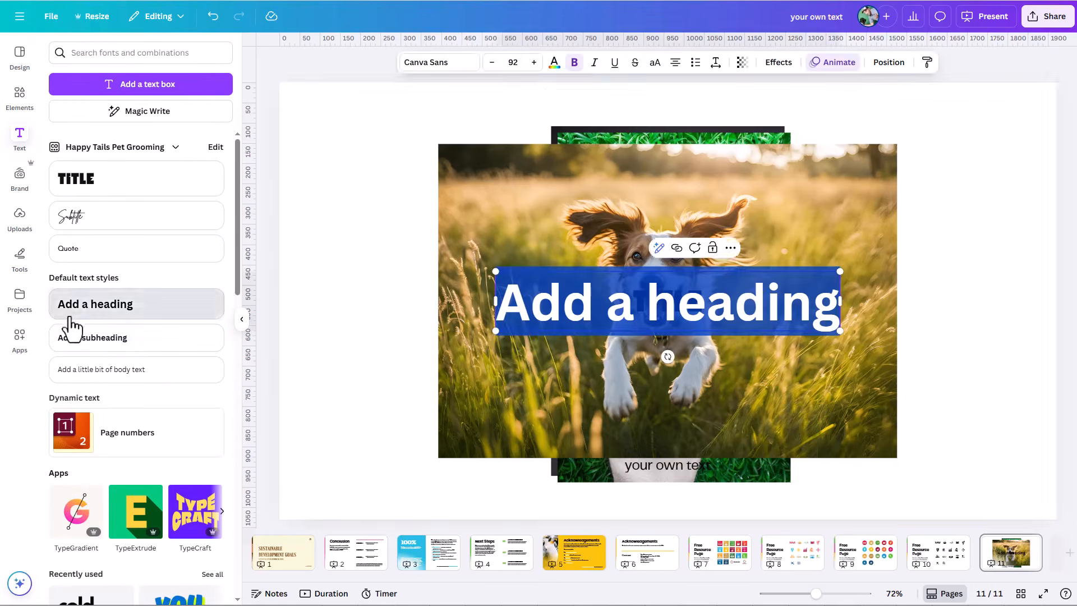
left_click(430, 239)
left_click_drag(576, 298, 365, 224)
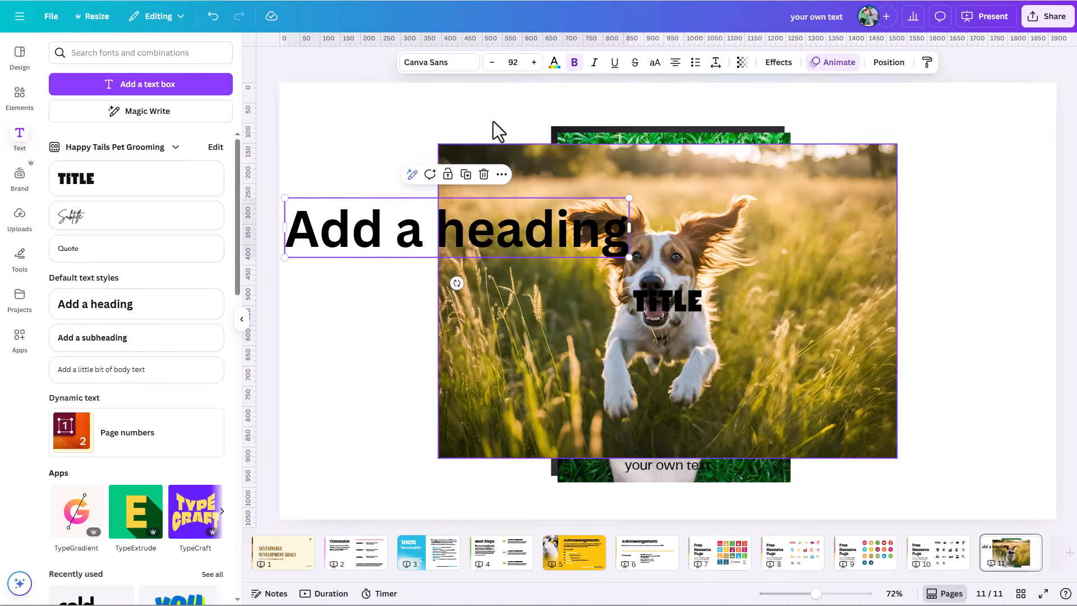
Step: Increase the heading's font size to 98
left_click(534, 63)
left_click(534, 62)
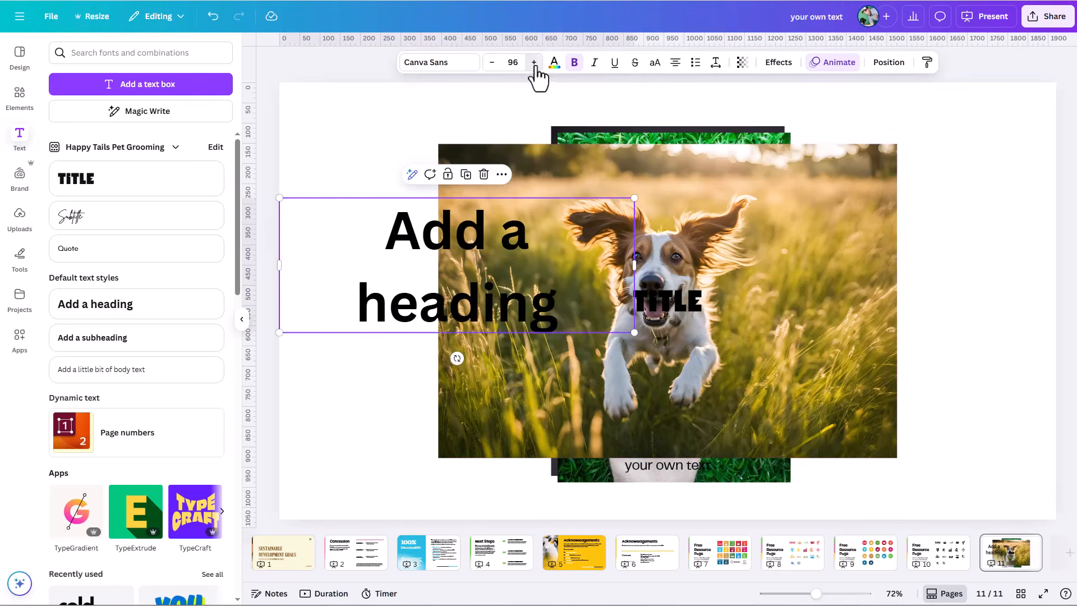
left_click(533, 62)
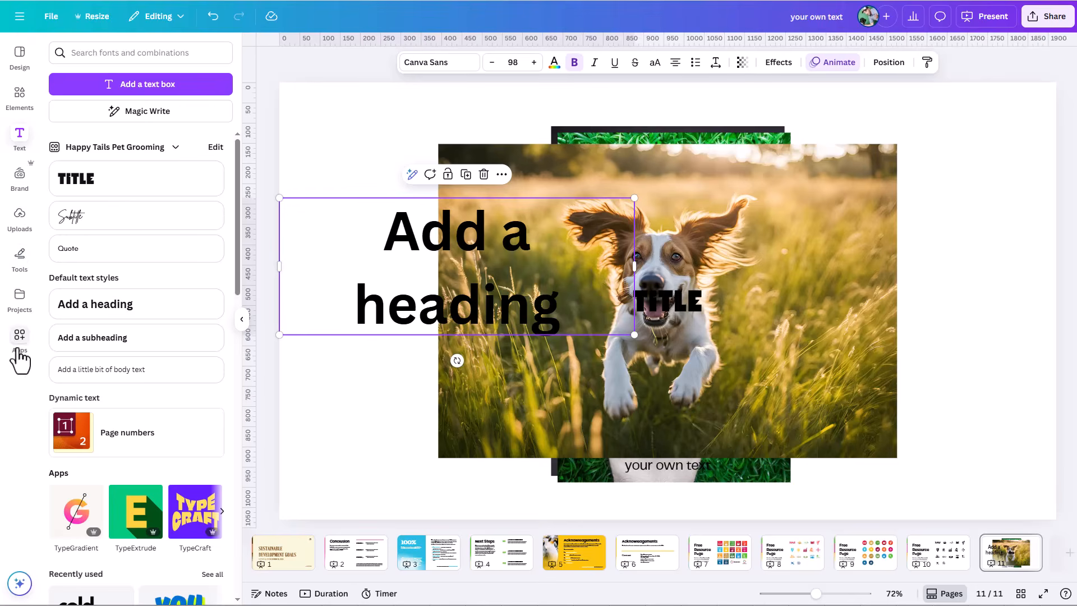
Step: Show the set of drawing, shape, line, sticky note, text and table tools, and close it again
left_click(20, 268)
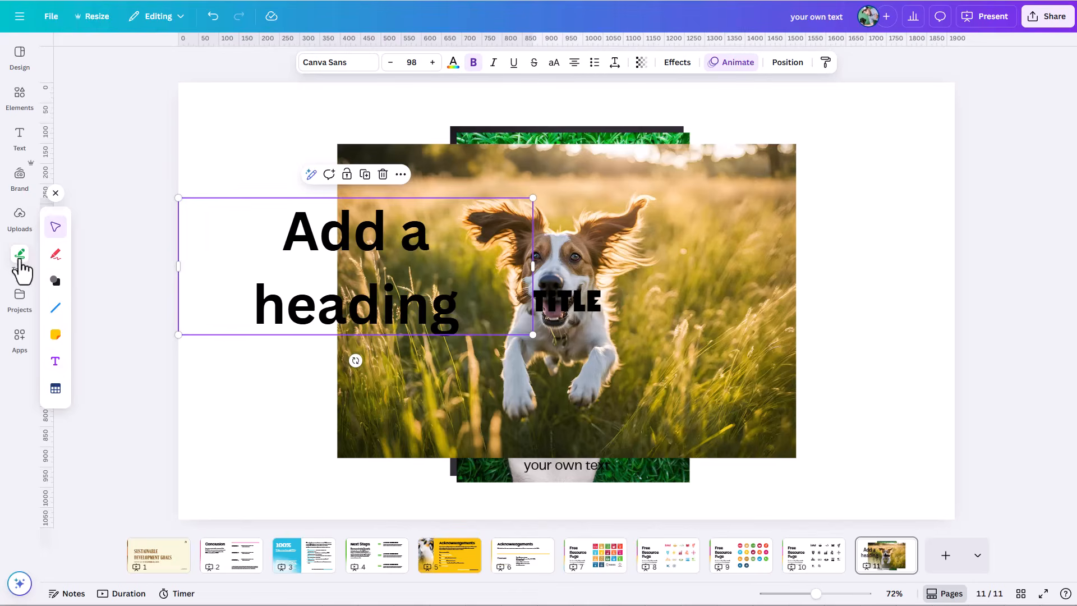
left_click(56, 194)
mouse_move(22, 263)
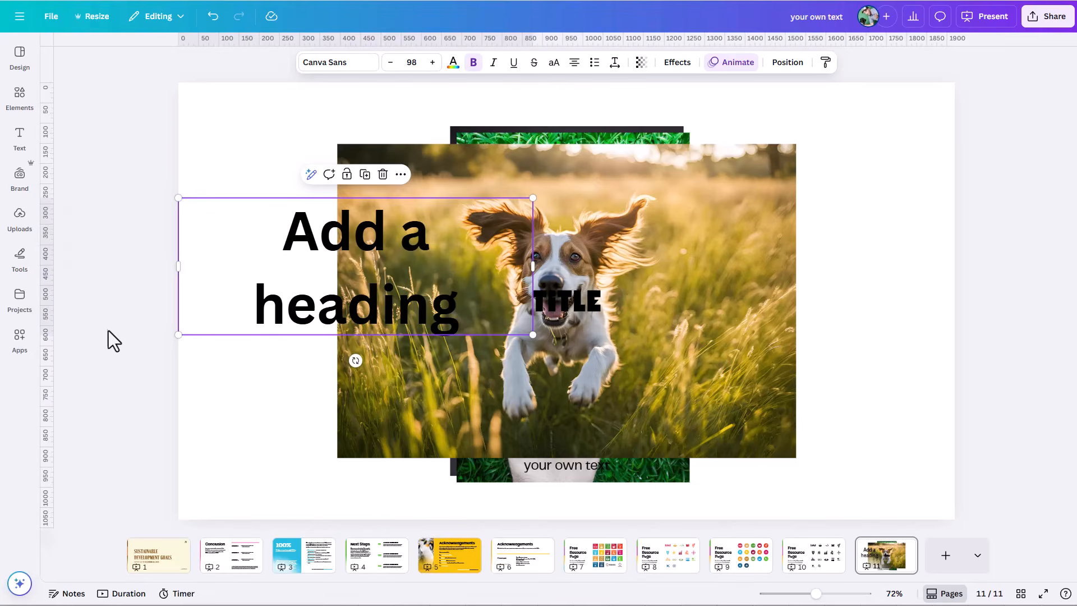
Step: Look over the apps offered for discovery, and deselect the heading on the page
left_click(19, 350)
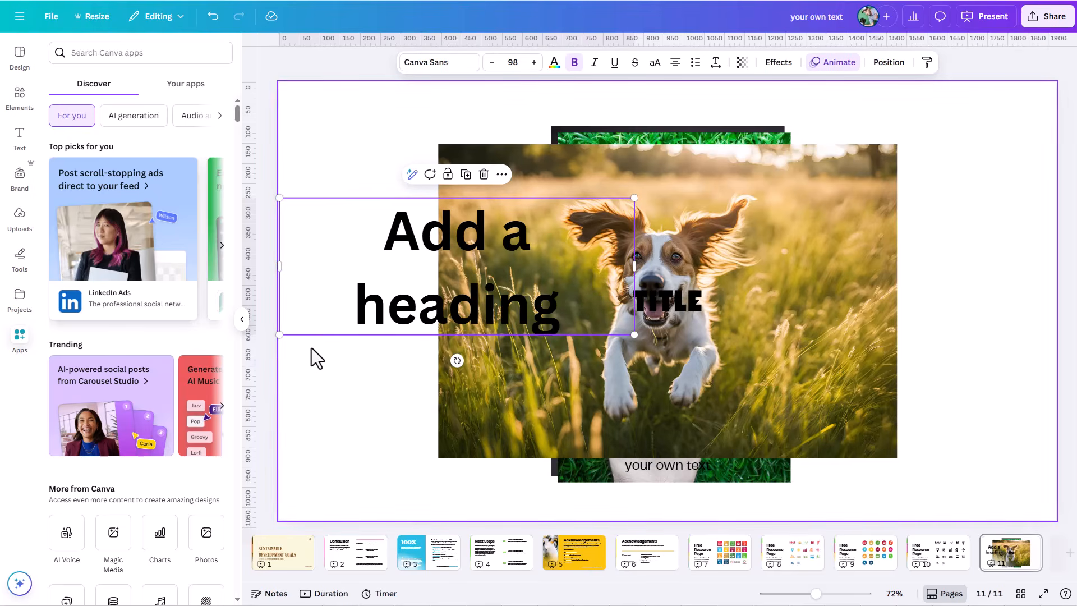
left_click(19, 340)
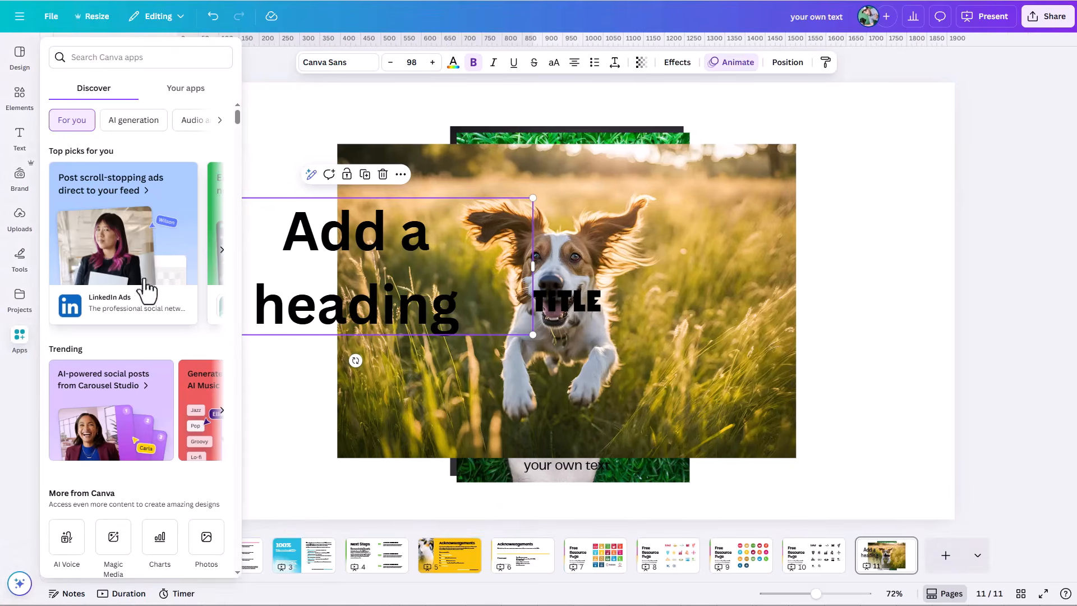
left_click(19, 343)
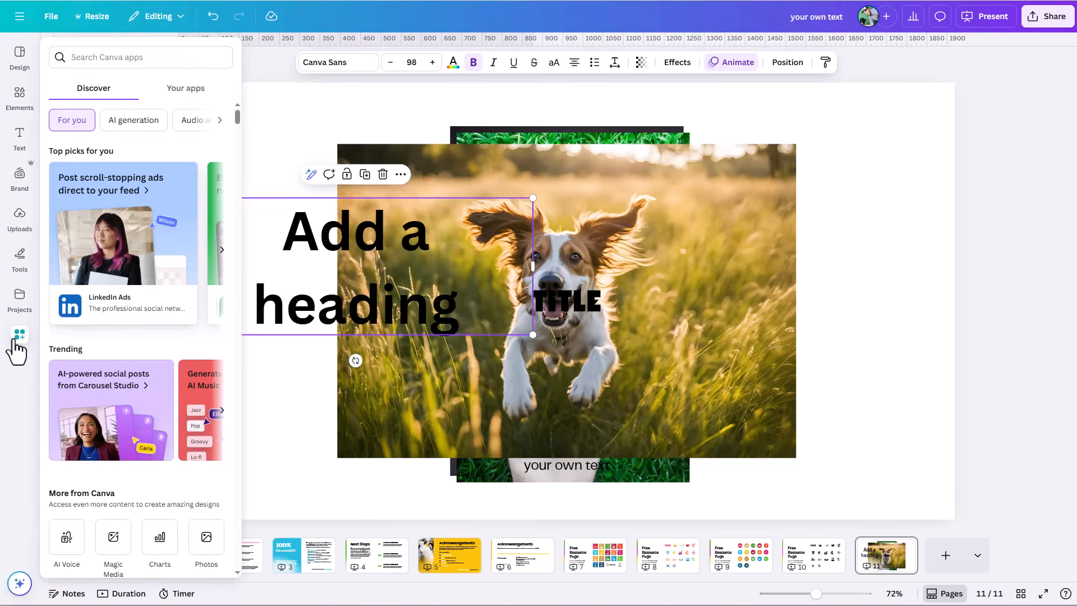
left_click(360, 122)
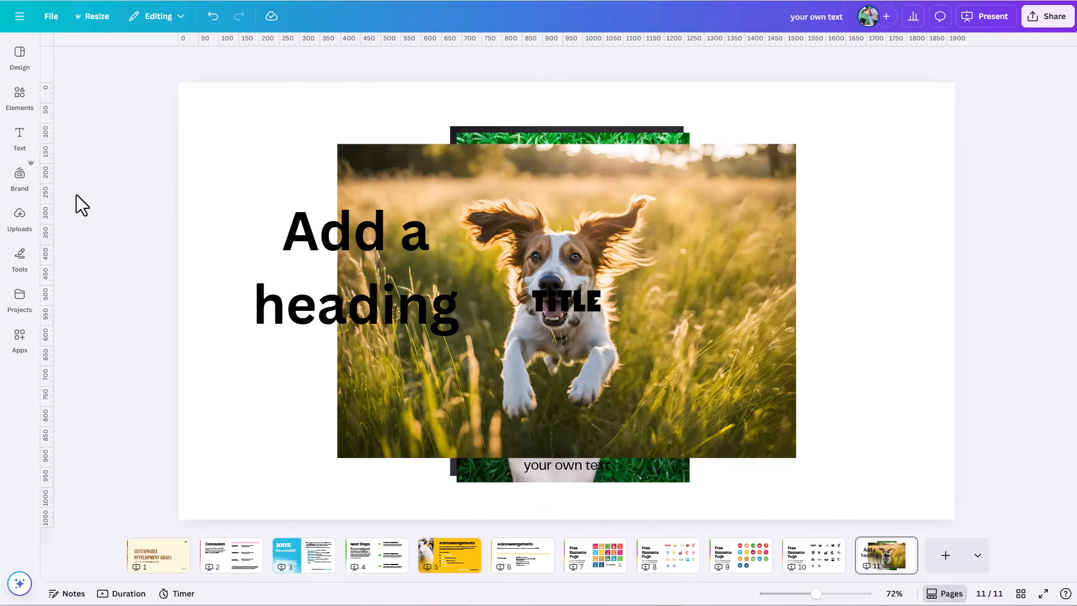
Step: Review the design templates, and clear the "dog" search in Elements to return to the element categories
left_click(23, 61)
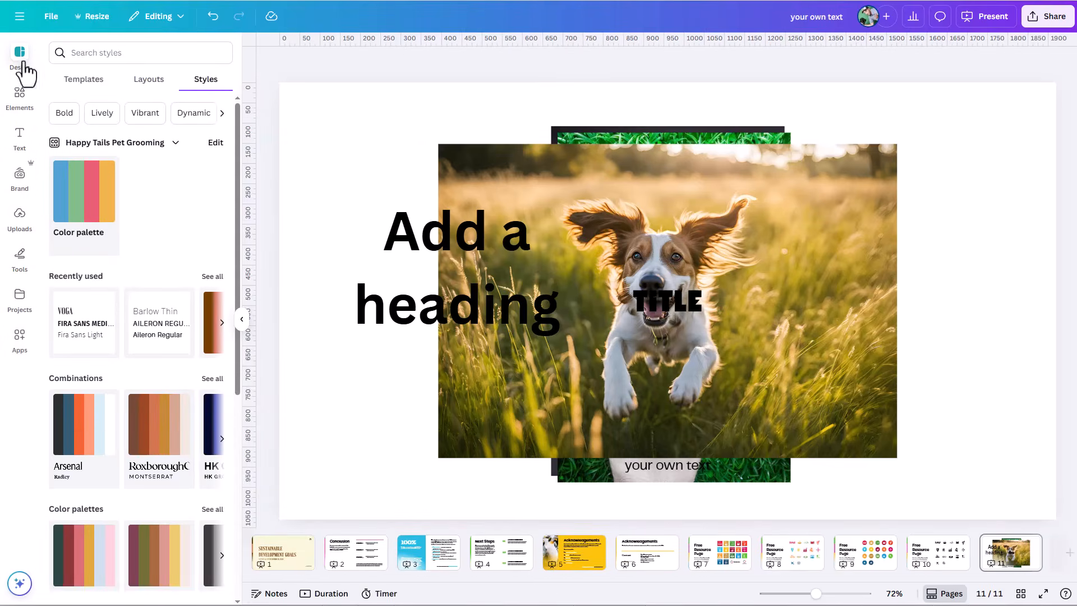
left_click(86, 88)
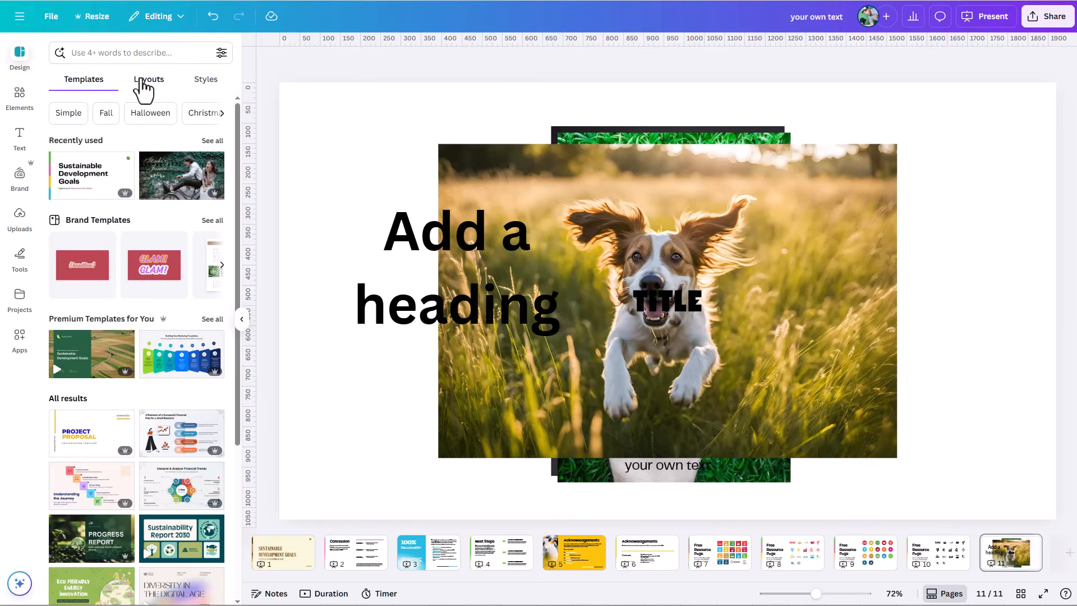
left_click(27, 107)
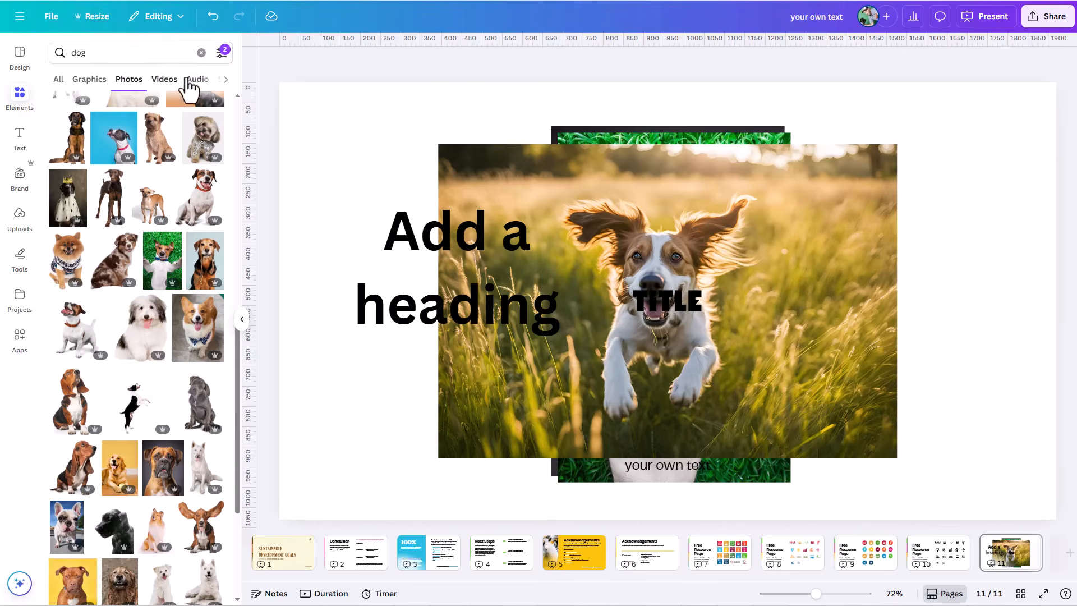
left_click(201, 52)
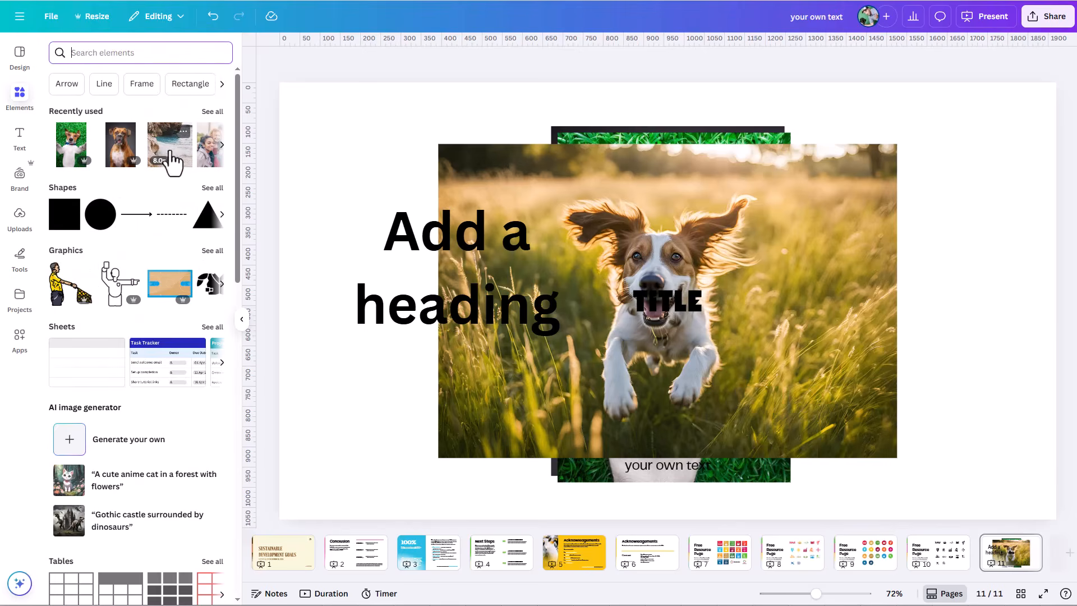
Step: Look over the text styles, the uploaded images with one torn-paper strip marked as selected, and the projects
left_click(24, 143)
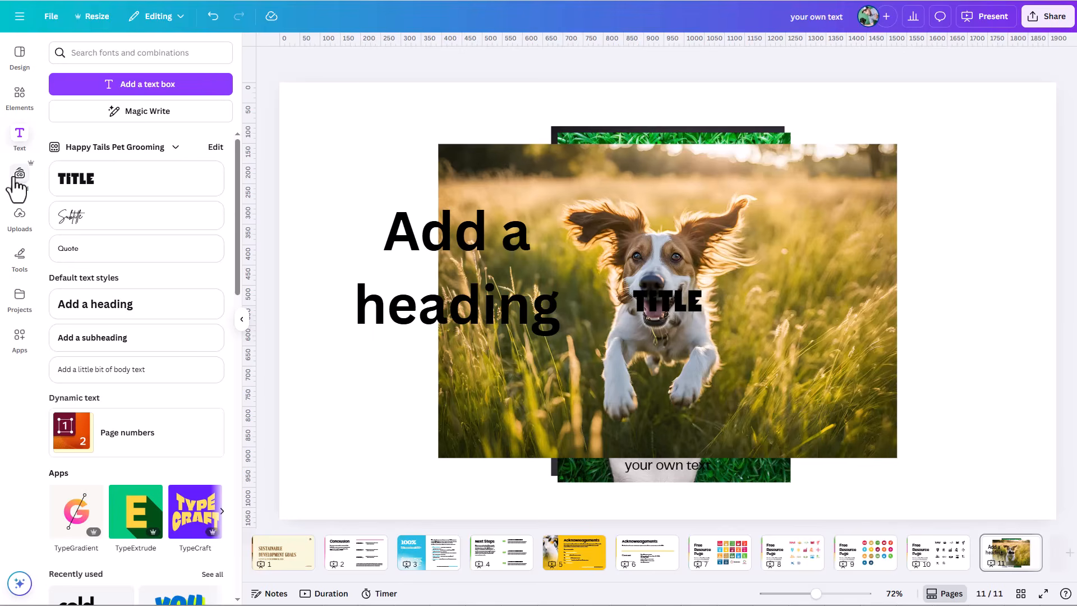
left_click(11, 217)
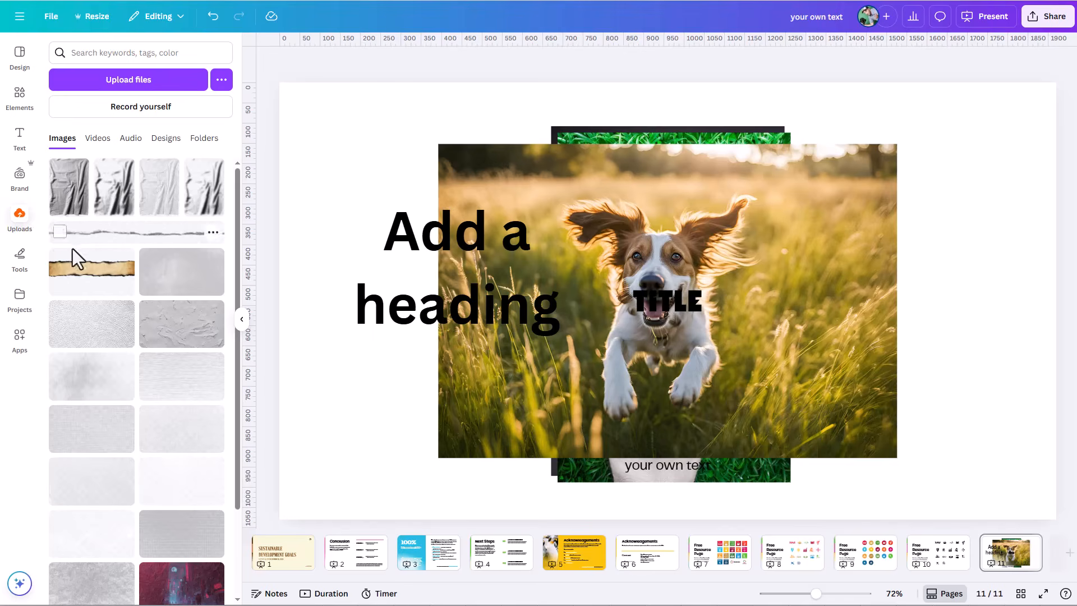
left_click(60, 232)
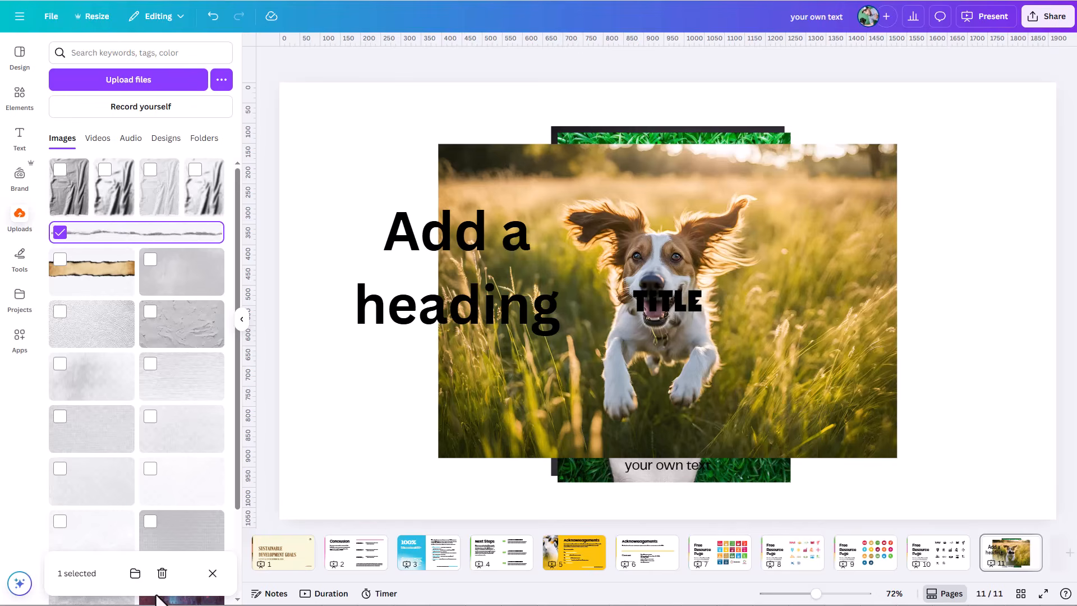
left_click(20, 297)
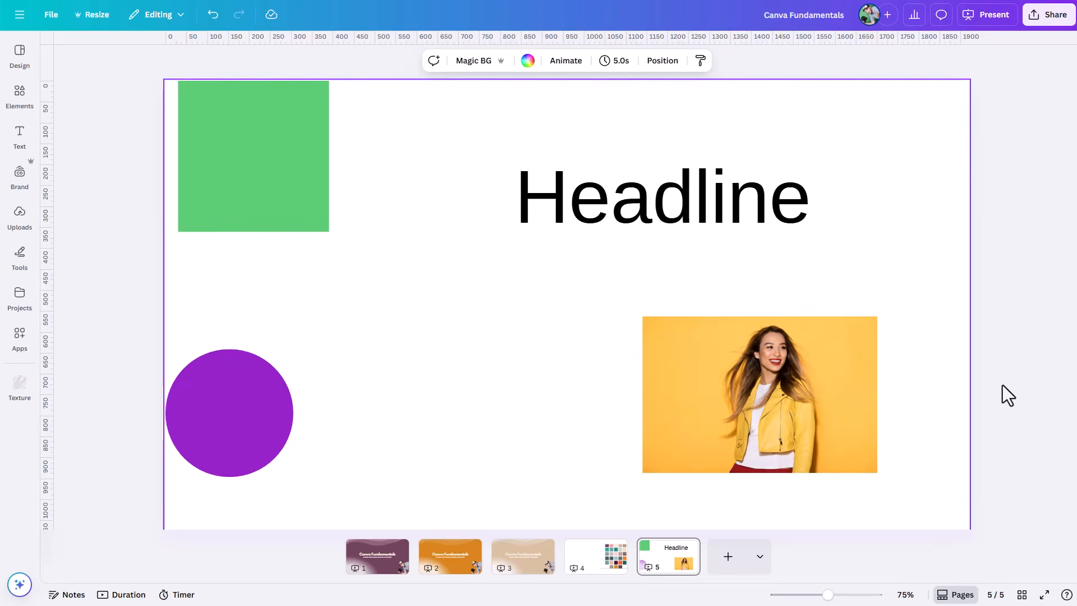
Step: Shift the woman's photo slightly to the right, and nudge it up and left in single small increments
mouse_move(836, 382)
left_mouse_down()
mouse_move(617, 339)
mouse_move(609, 418)
mouse_move(830, 343)
mouse_move(875, 397)
mouse_move(828, 390)
mouse_move(844, 381)
left_mouse_up()
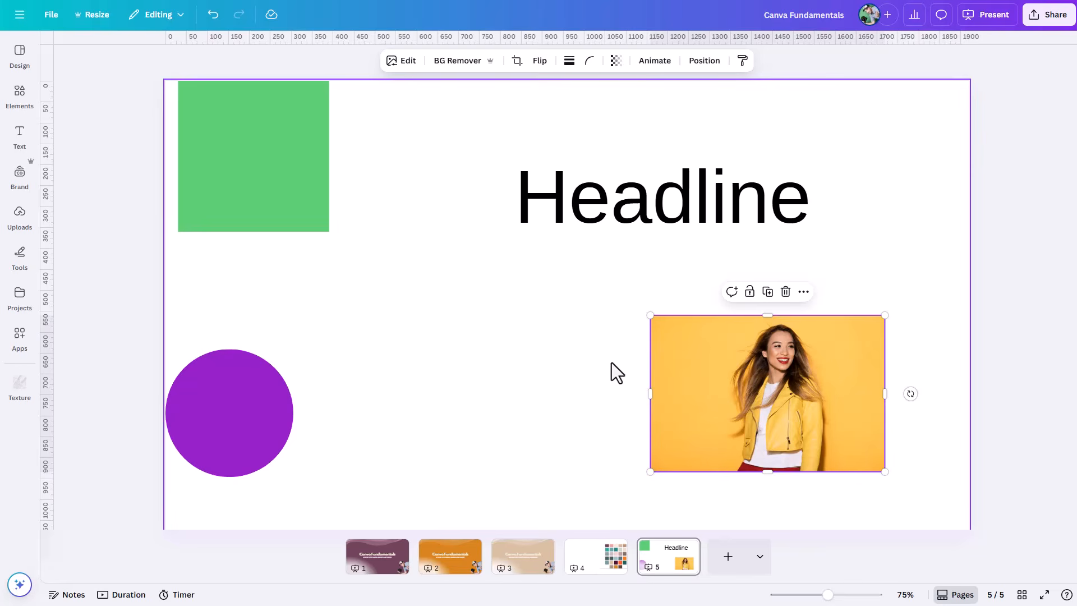
key("Up")
key("Up")
key("Up")
key("Left")
key("Left")
key("Left")
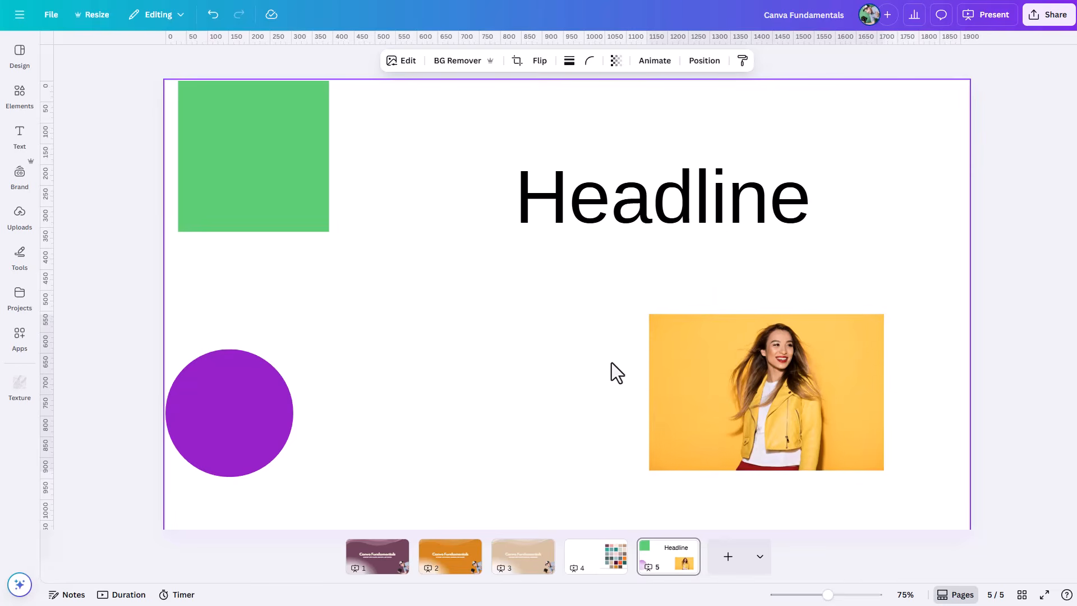
key("Left")
key("Left")
key("Up")
key("Up")
key("Up")
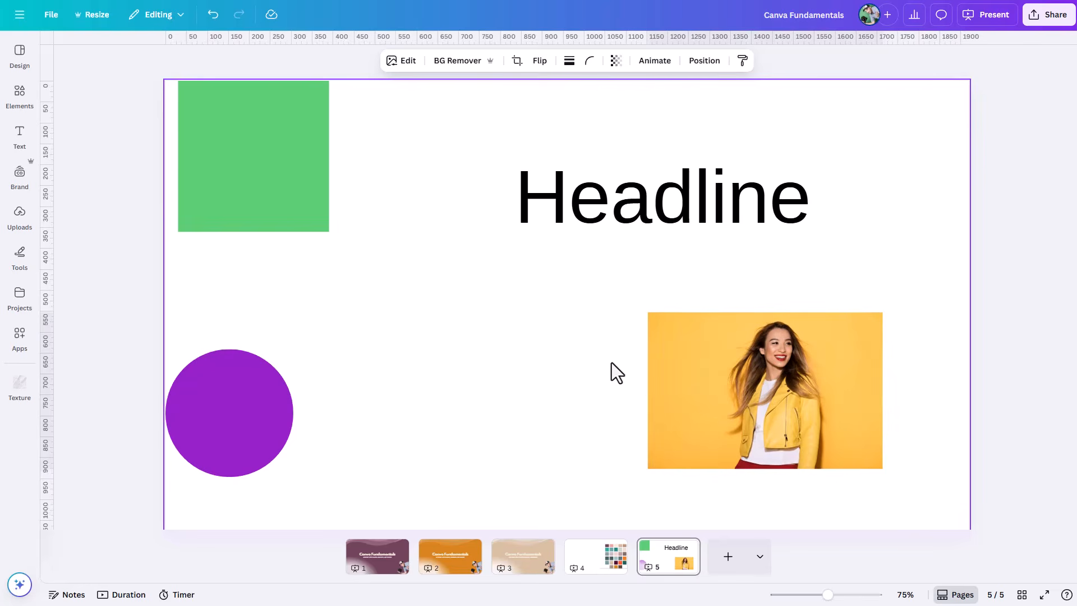
key("Left")
key("Left")
key("Left")
key("Left")
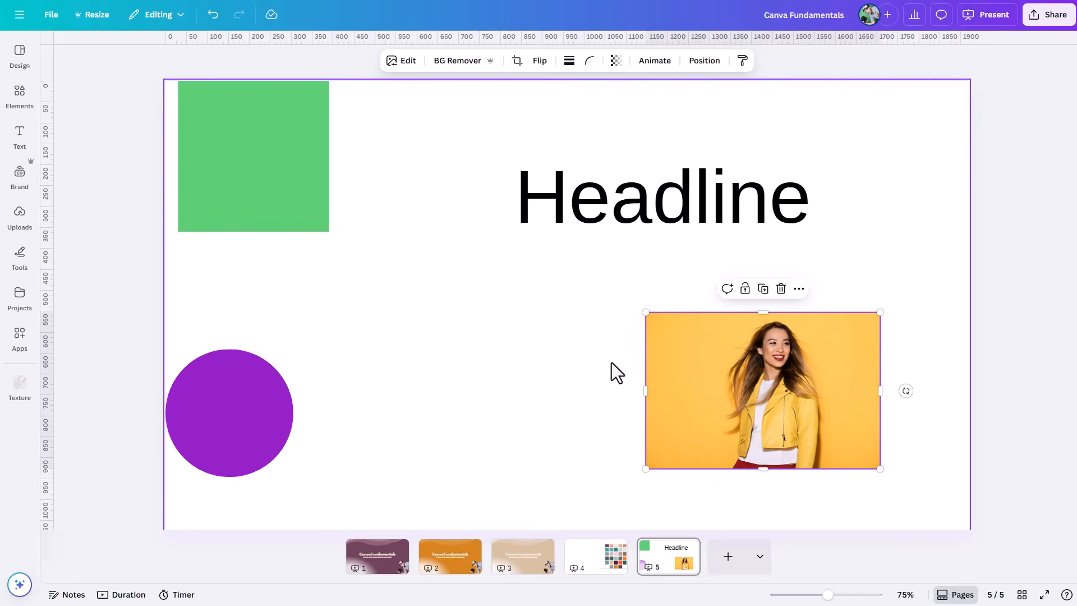
Step: Nudge the photo in large increments up and left, and up and back to the right
key("shift+Up")
key("shift+Up")
key("shift+Left")
key("shift+Left")
key("shift+Left")
key("shift+Left")
key("shift+Up")
key("shift+Up")
key("shift+Up")
key("shift+Right")
key("shift+Right")
key("shift+Right")
key("shift+Right")
key("shift+Right")
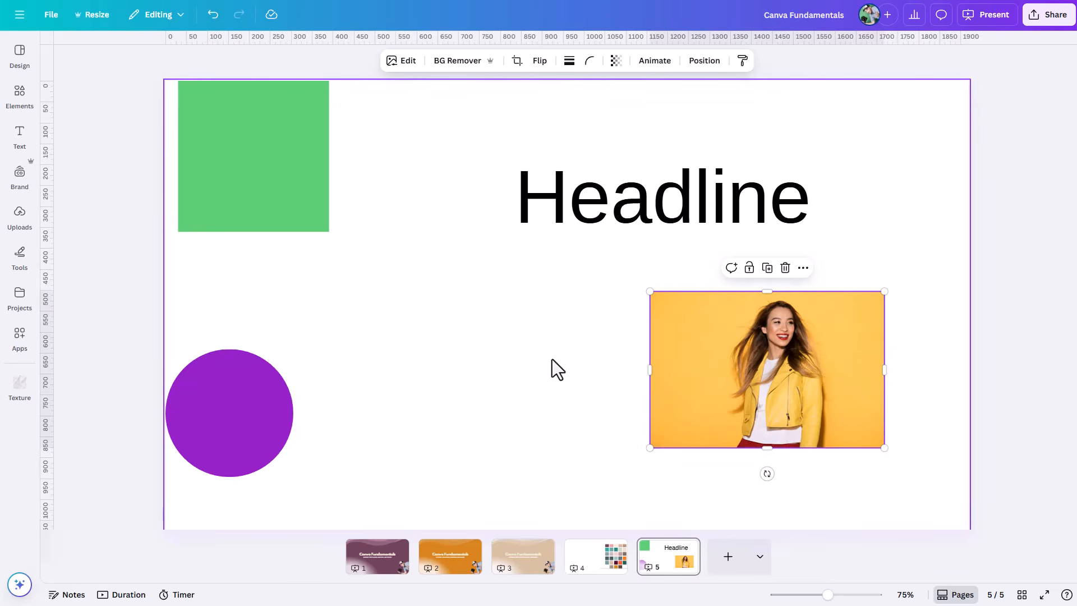
Step: Select the headline and photo together with a selection box, move both slightly up and left, and deselect them
left_click(524, 328)
left_click_drag(447, 237, 573, 292)
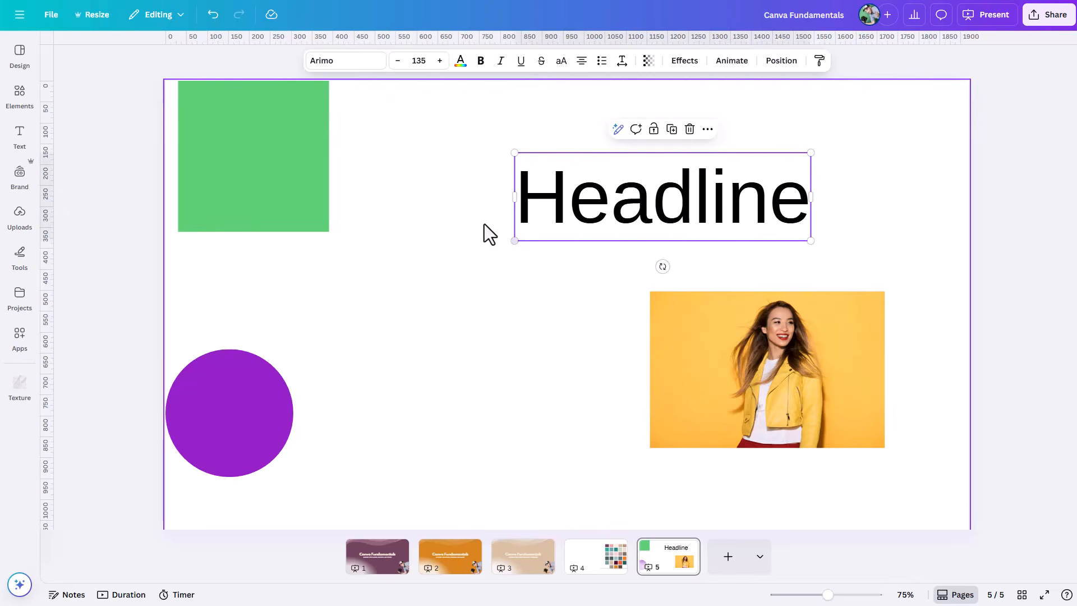
left_click_drag(446, 183, 722, 399)
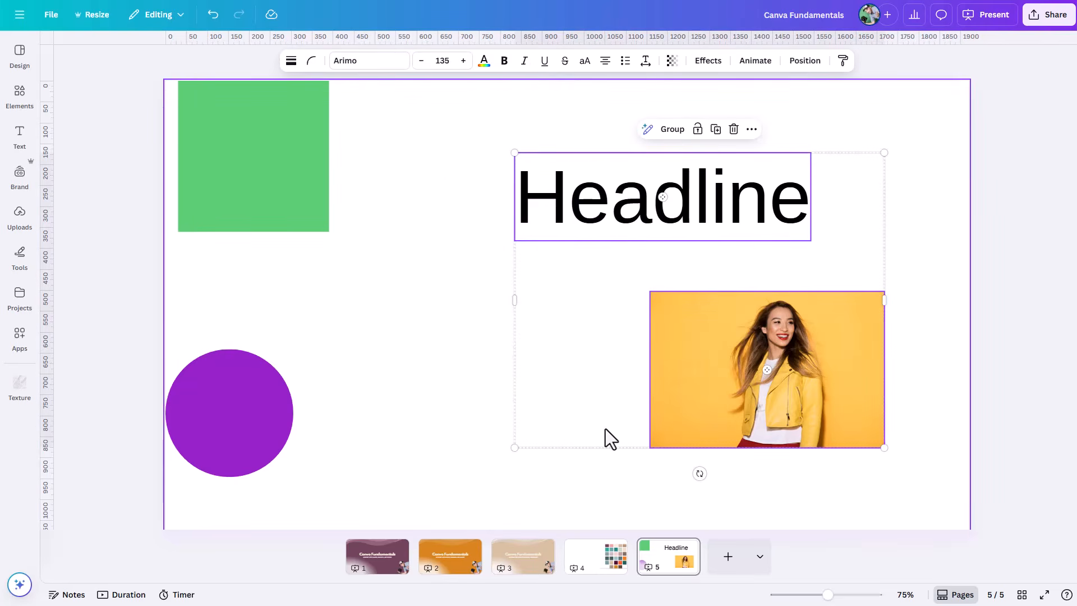
left_click_drag(791, 388, 869, 385)
left_click(465, 368)
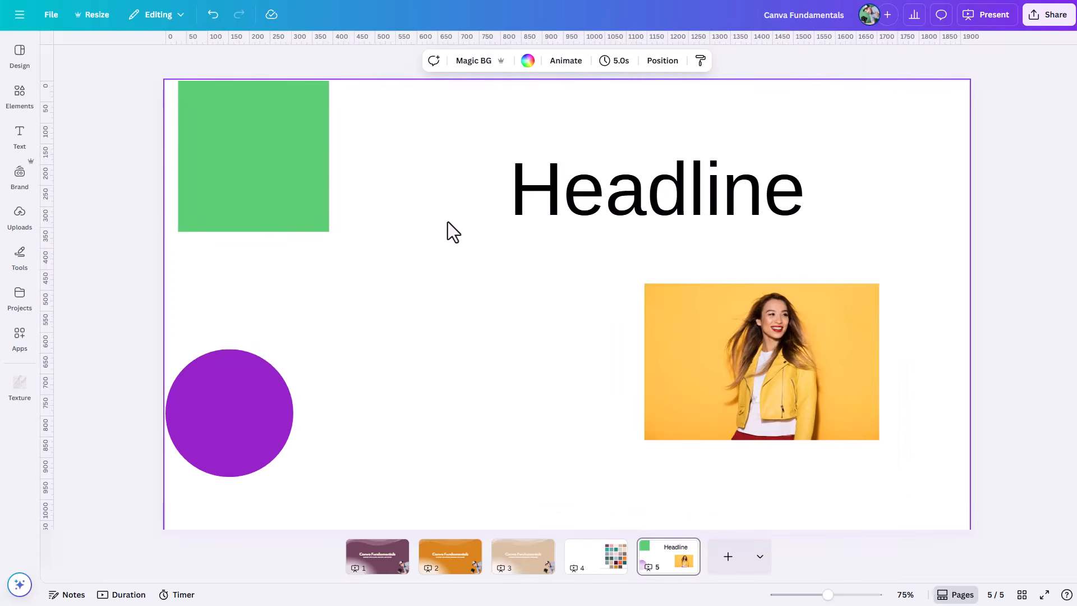
Step: Box-select the headline and photo again, shift them slightly to the right, and deselect them
left_click_drag(613, 298, 728, 443)
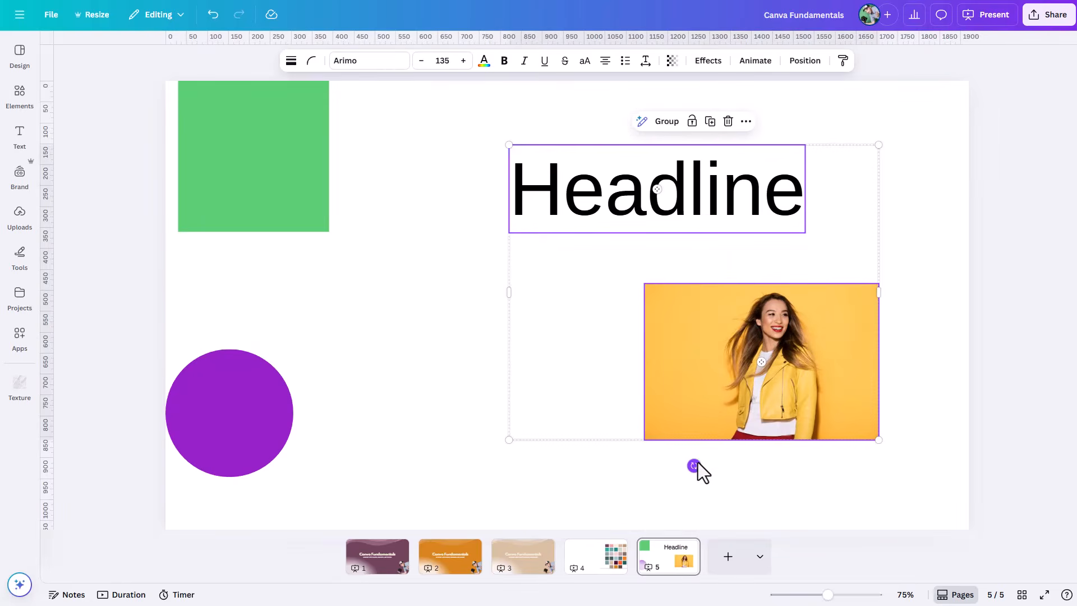
left_click_drag(688, 382, 714, 399)
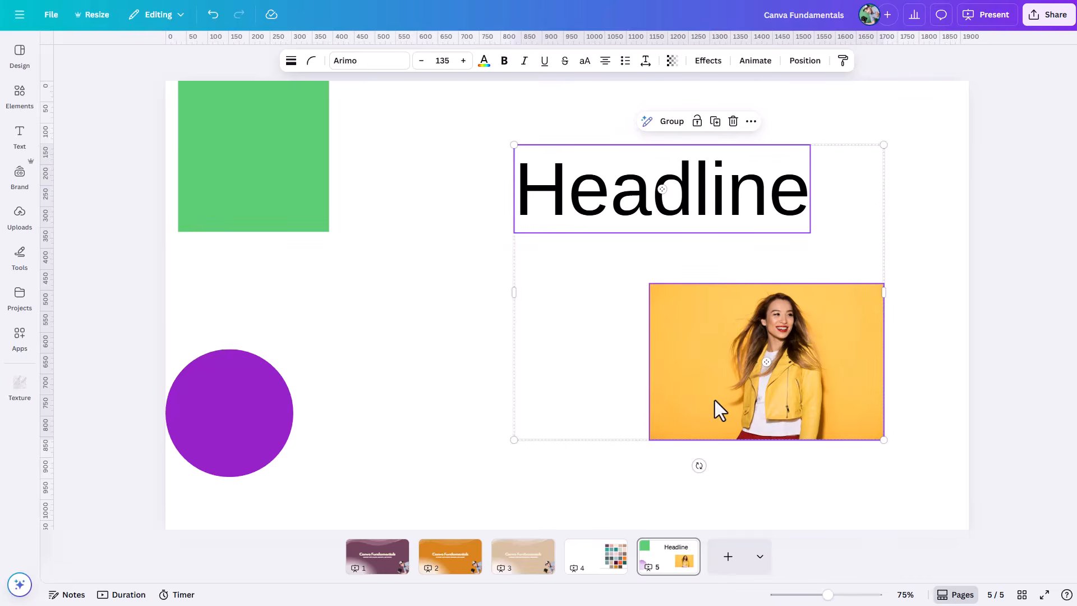
left_click(443, 403)
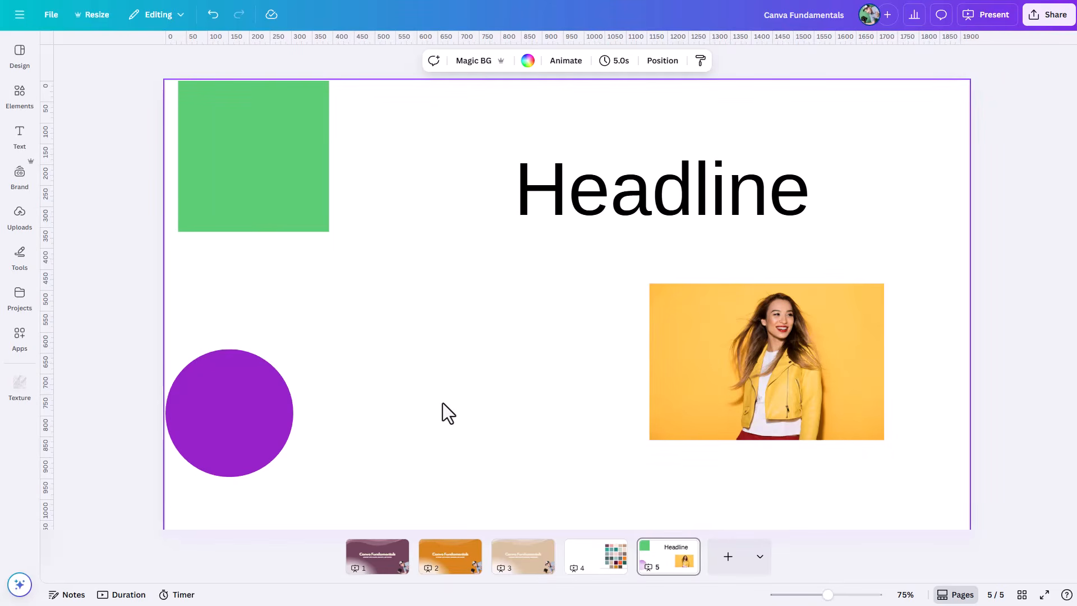
Step: Move the photo around below the headline using the alignment guides, leave it just under the text, and deselect it
left_click_drag(827, 396, 748, 444)
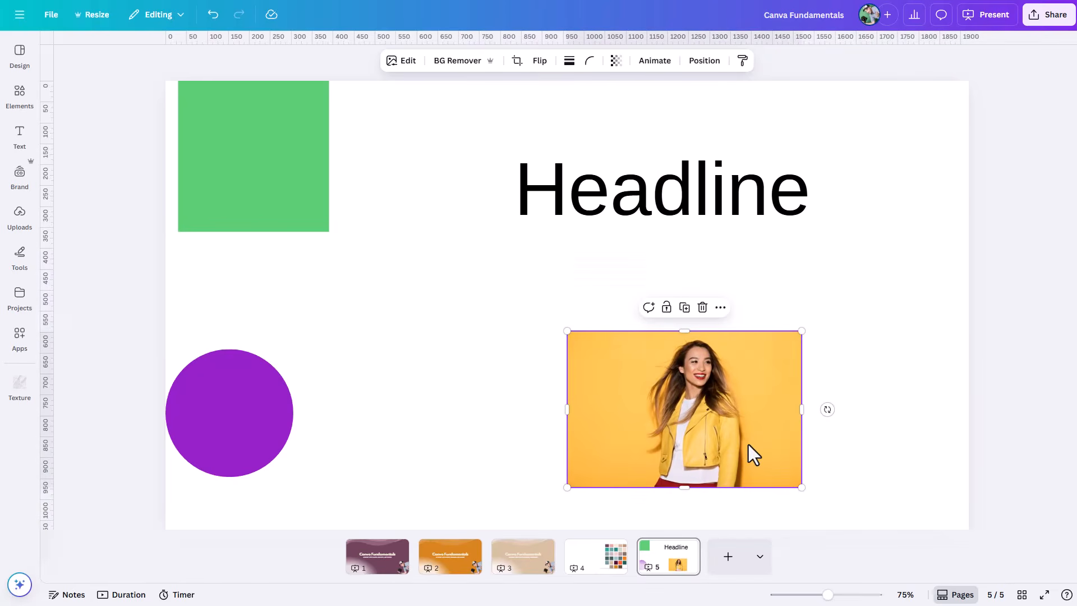
left_click_drag(705, 430, 625, 419)
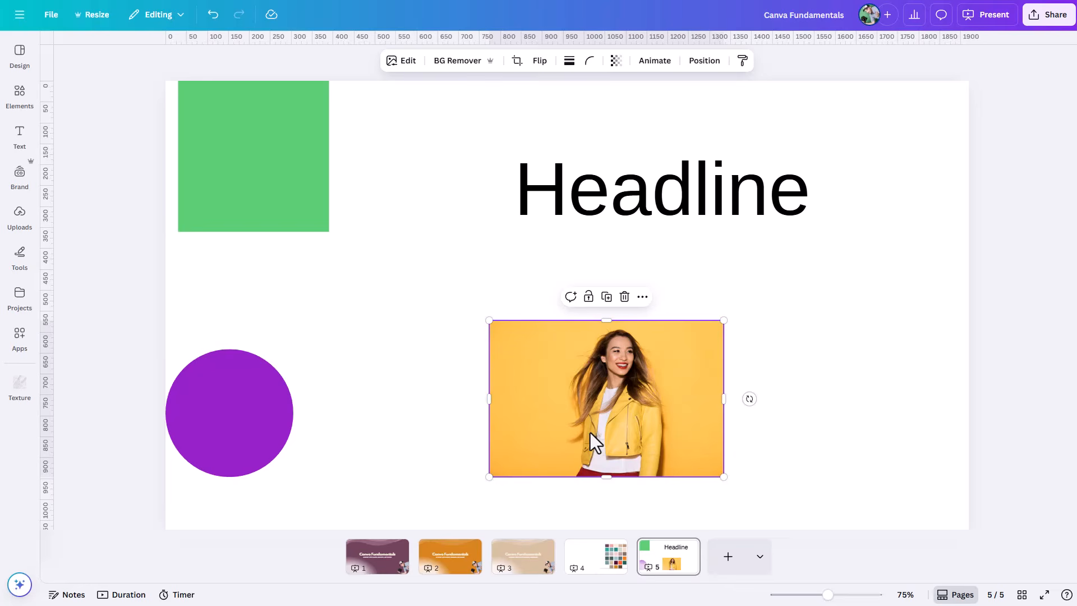
left_click_drag(576, 435, 603, 387)
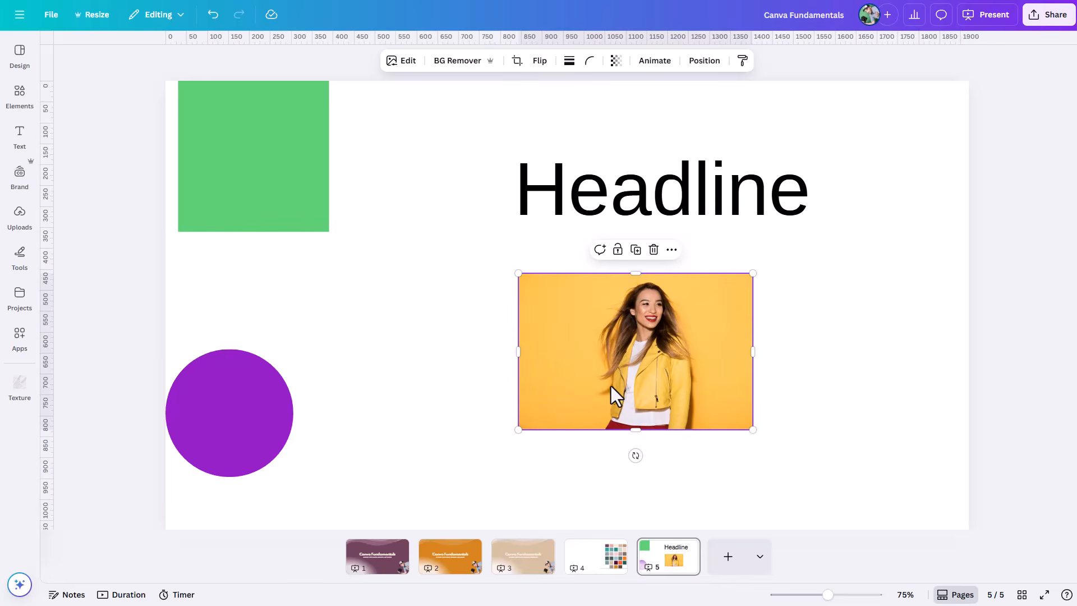
mouse_move(619, 384)
left_mouse_down()
mouse_move(413, 331)
mouse_move(487, 385)
mouse_move(624, 386)
left_mouse_up()
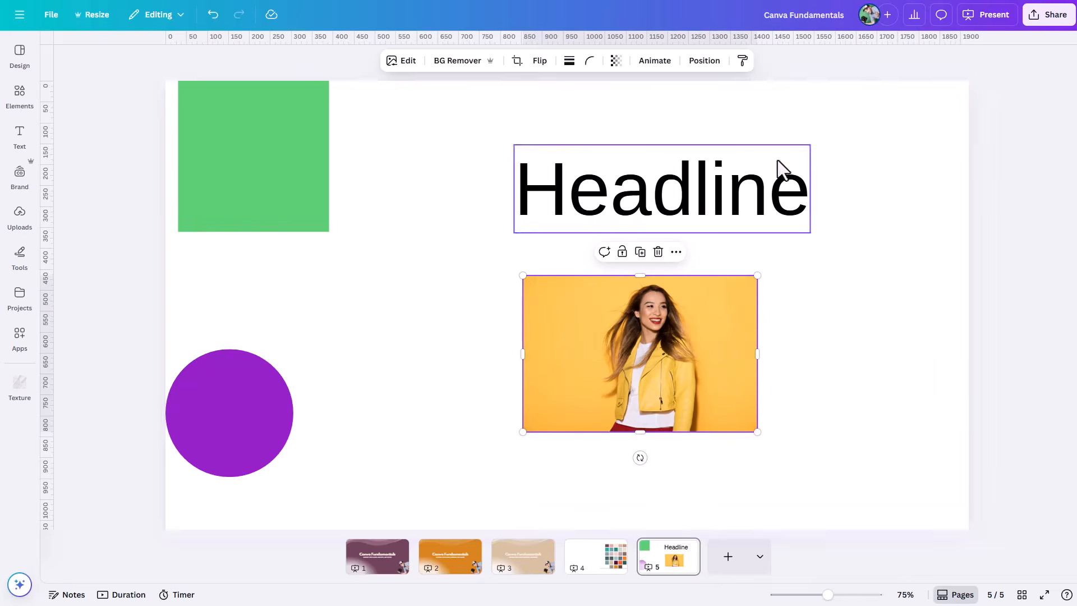
left_click(880, 345)
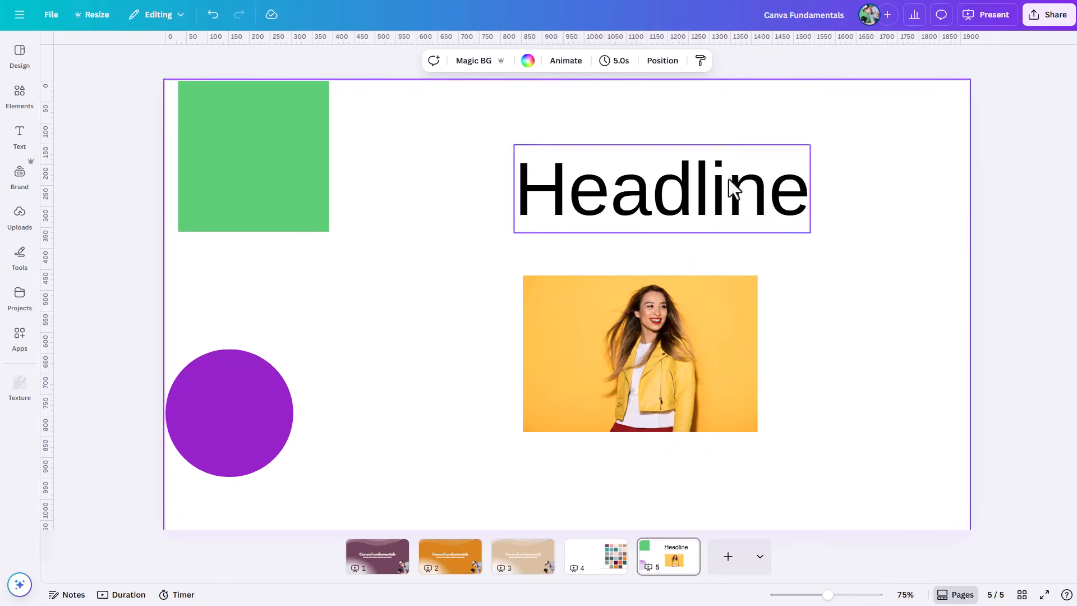
Step: Open the photo's position settings and align it to the page's top edge, and to its bottom edge
left_click(725, 365)
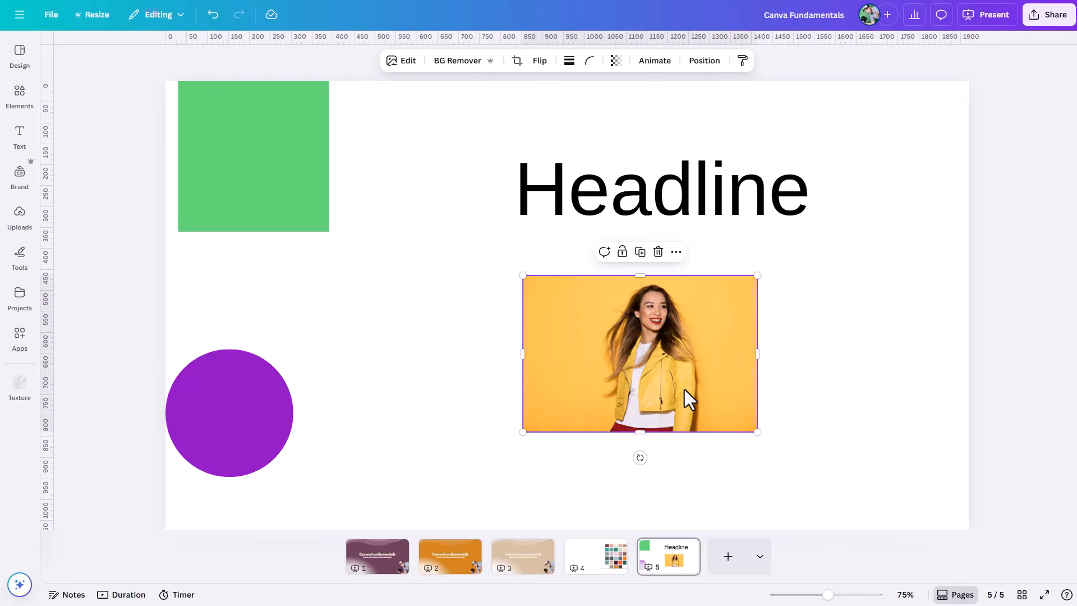
left_click(705, 62)
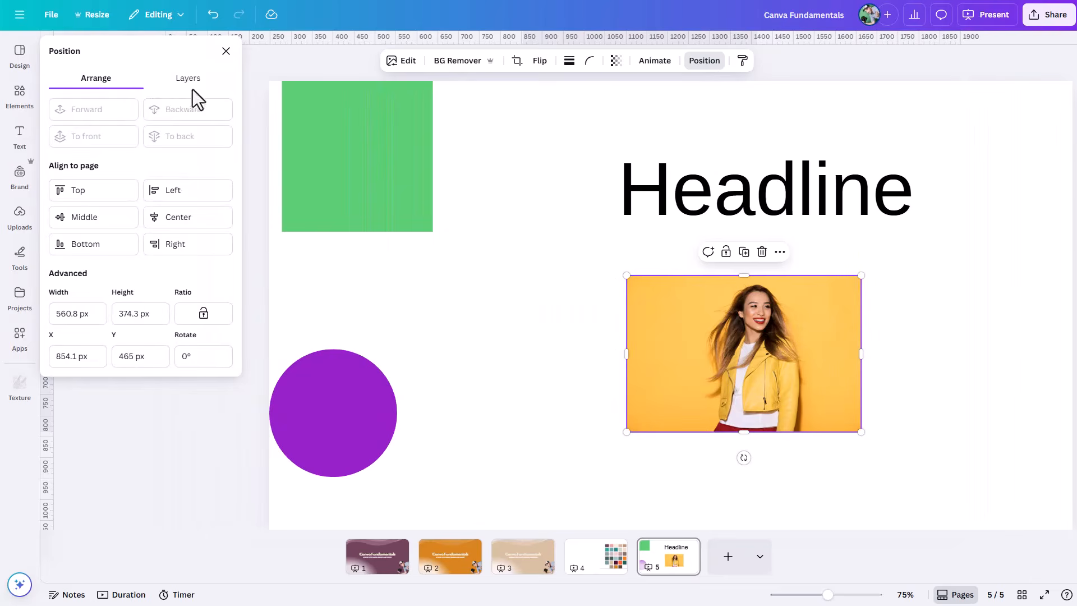
left_click(193, 87)
left_click(103, 85)
left_click(103, 196)
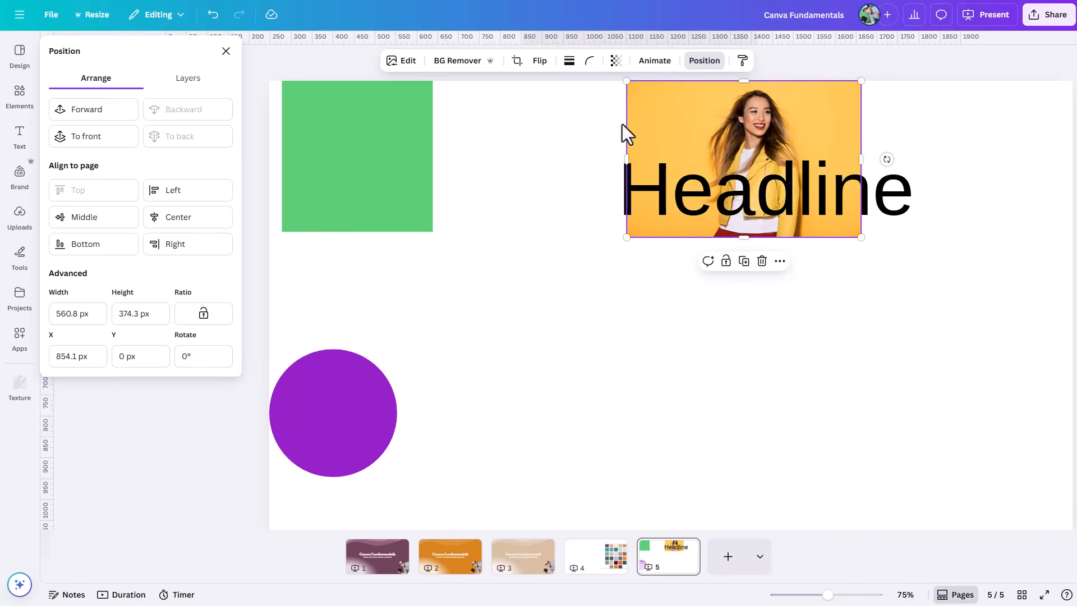
left_click(98, 247)
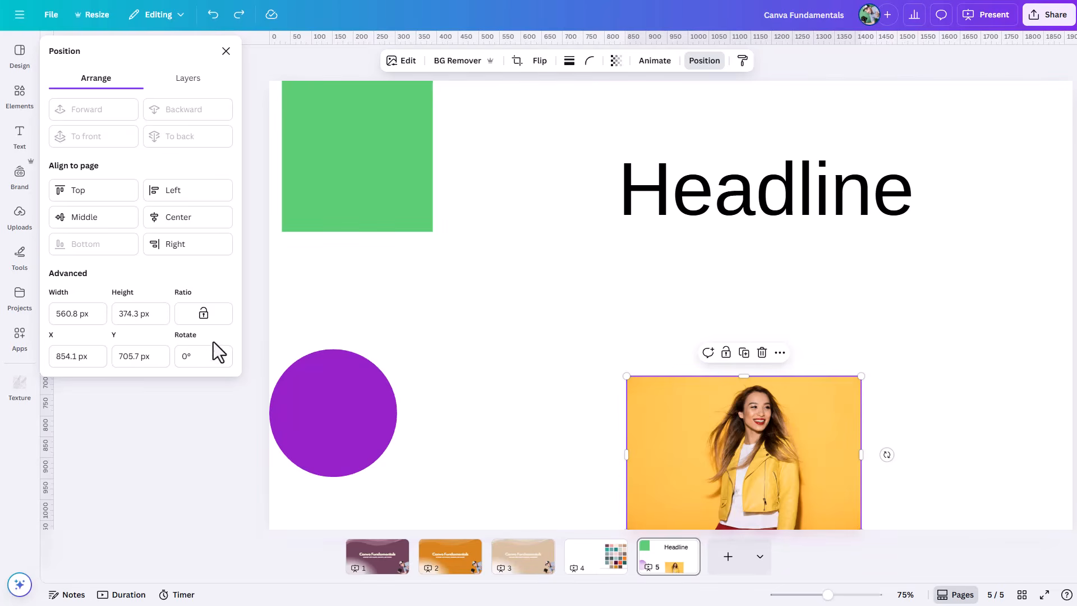
Step: Set the photo's position to X 0 px and Y 0 px
left_click(97, 357)
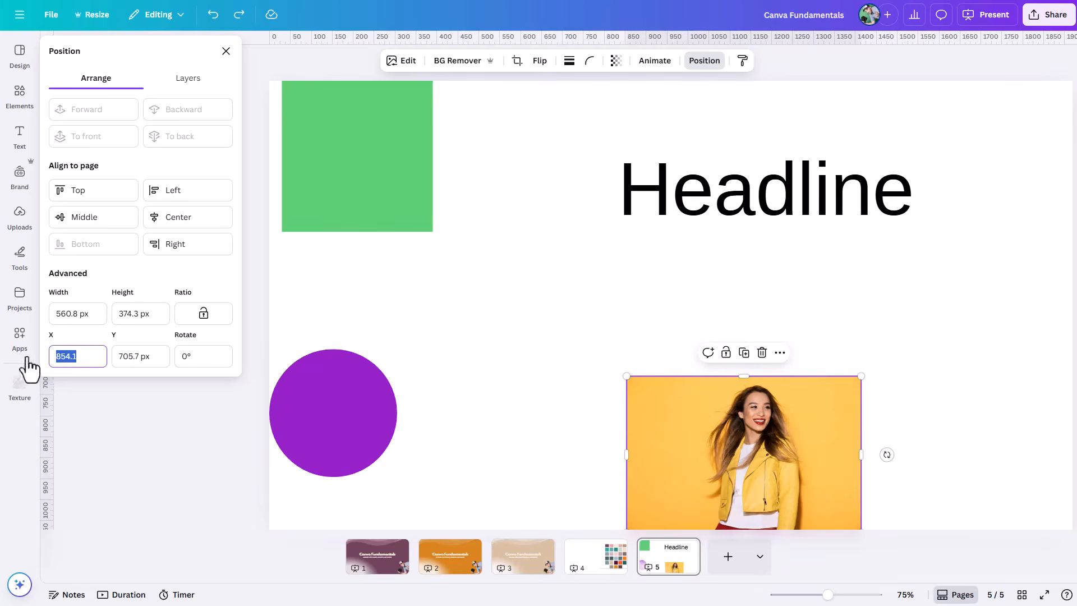
type("0")
key("Tab")
type("0")
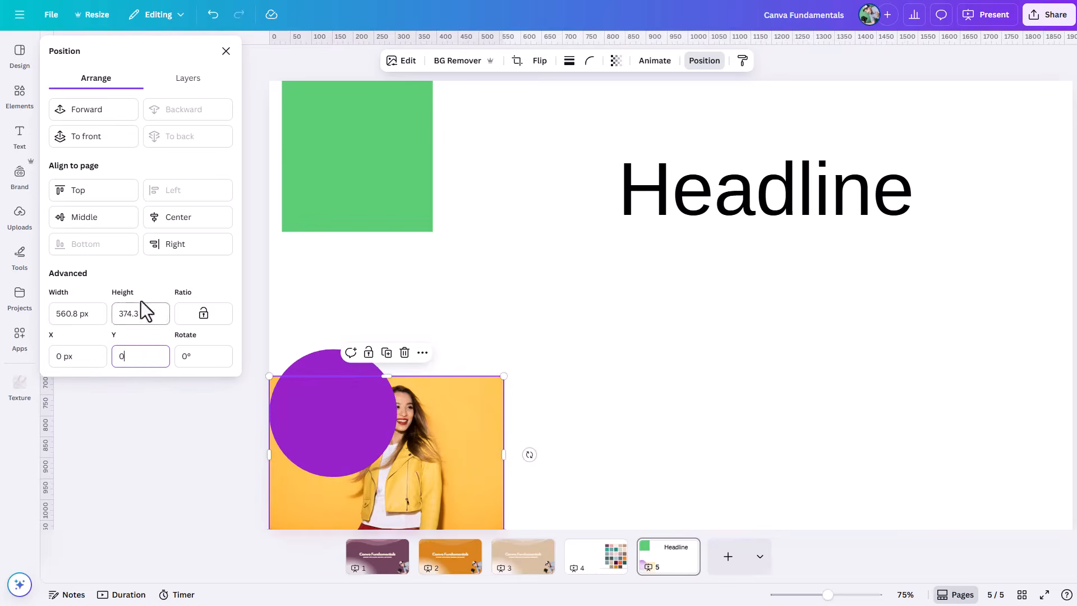
Step: Set the photo's height to 400 px
left_click(160, 315)
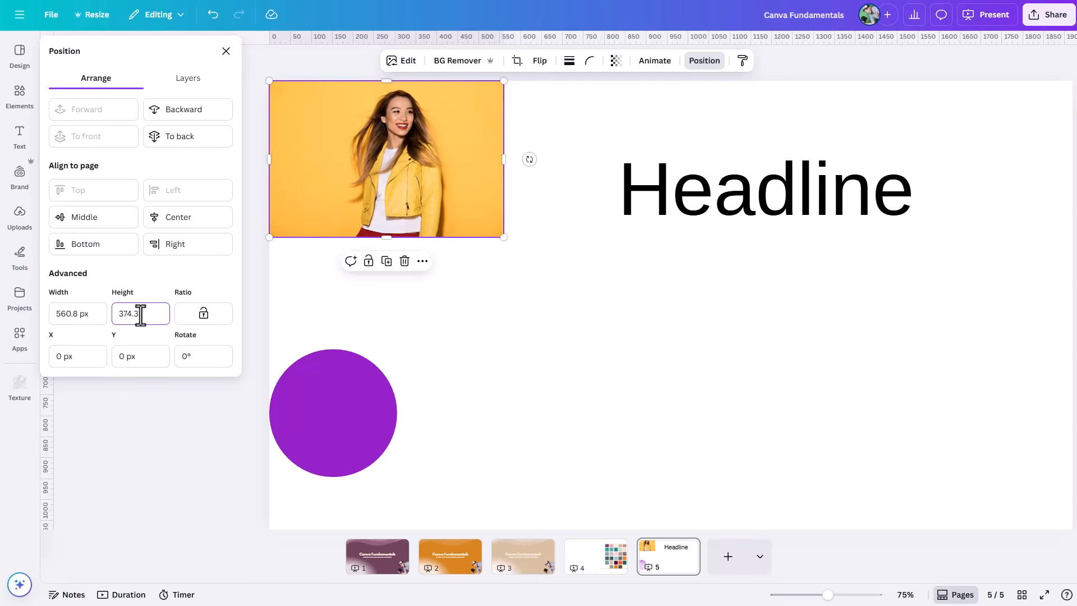
left_click_drag(141, 313, 95, 313)
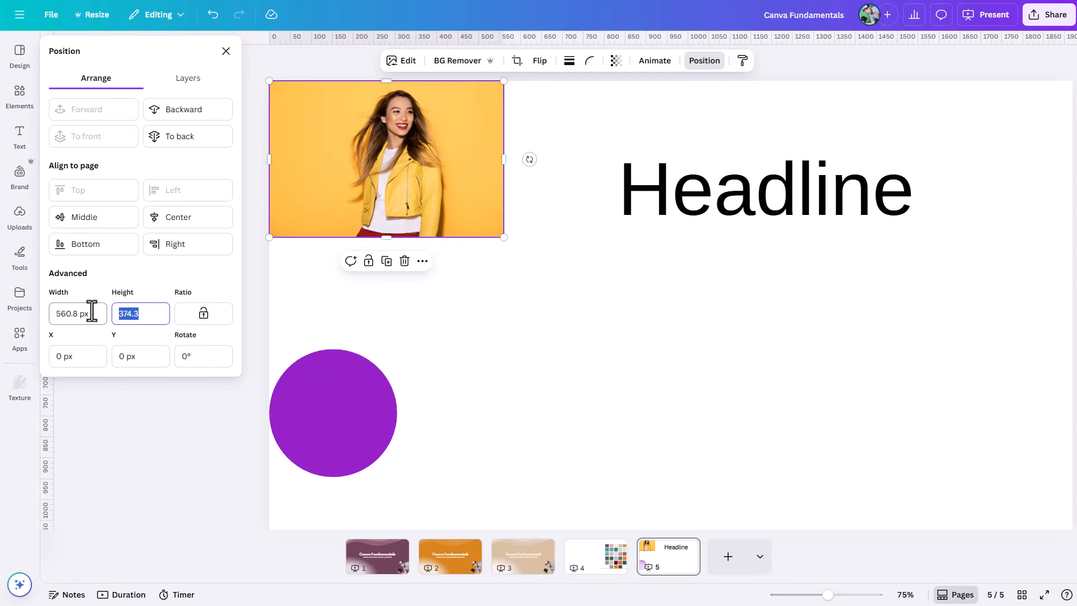
type("400")
key("Return")
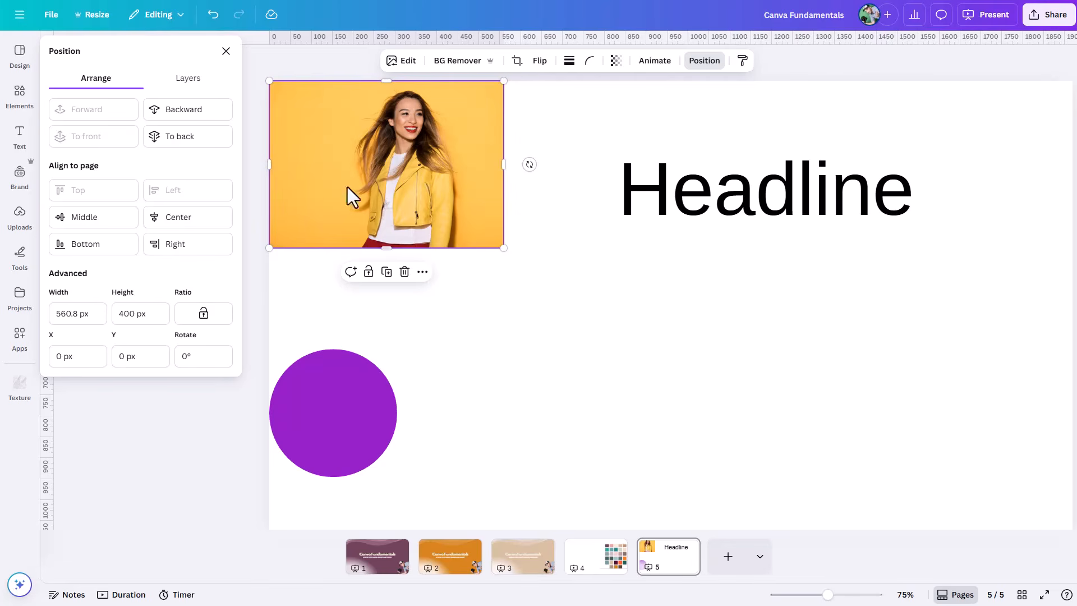
Step: Move the photo to about X 897, Y 555 px and the purple circle to about X 168, Y 432 px
left_click_drag(403, 143, 743, 364)
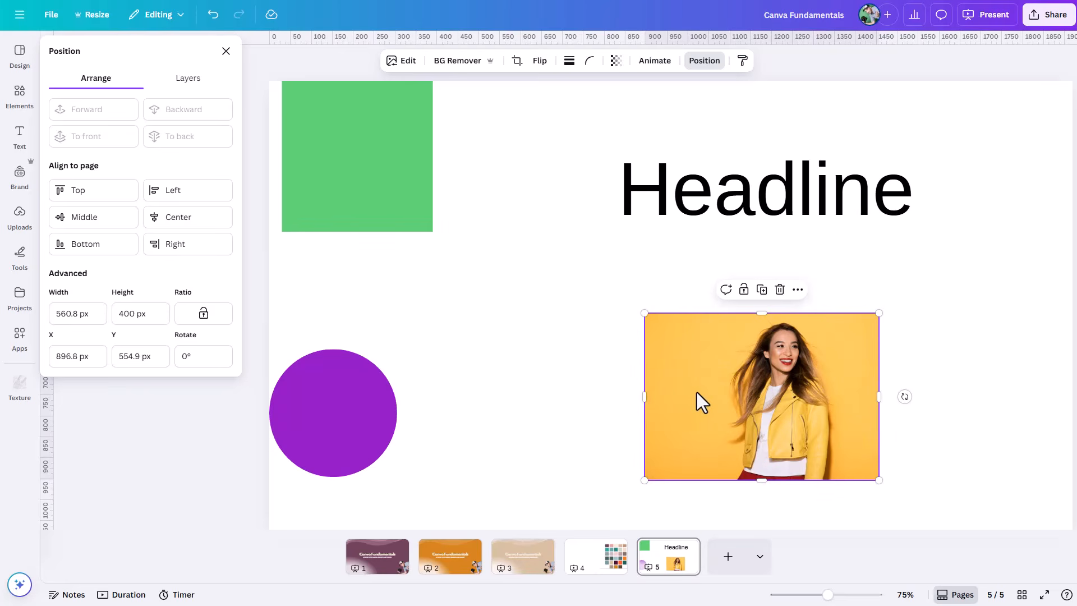
left_click_drag(359, 379, 423, 296)
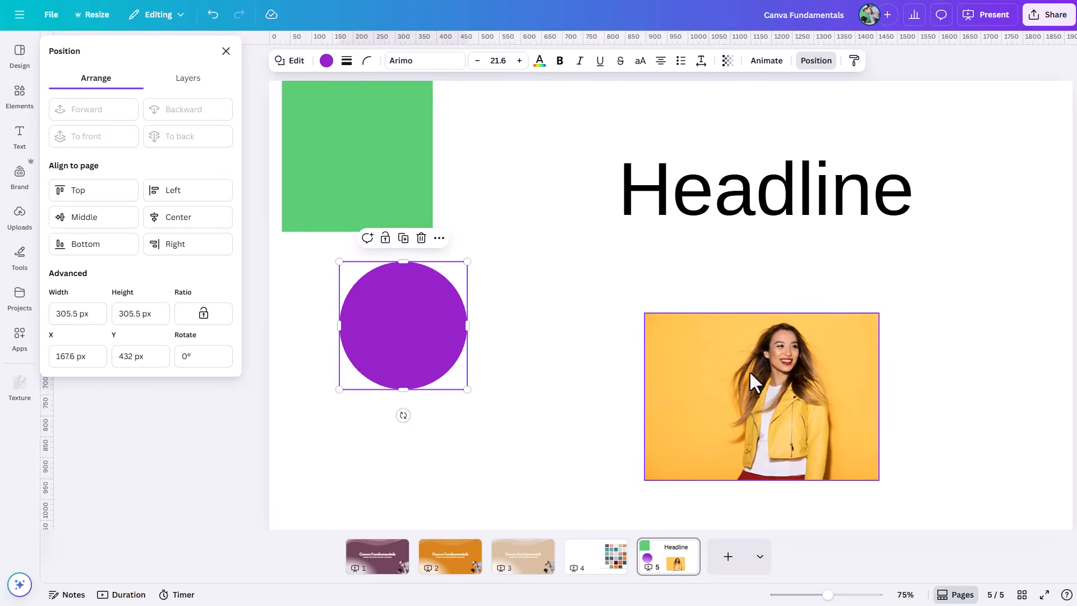
Step: Align the purple circle and photo to each other by center and middle, and move both slightly up and left
left_click(698, 374, "shift")
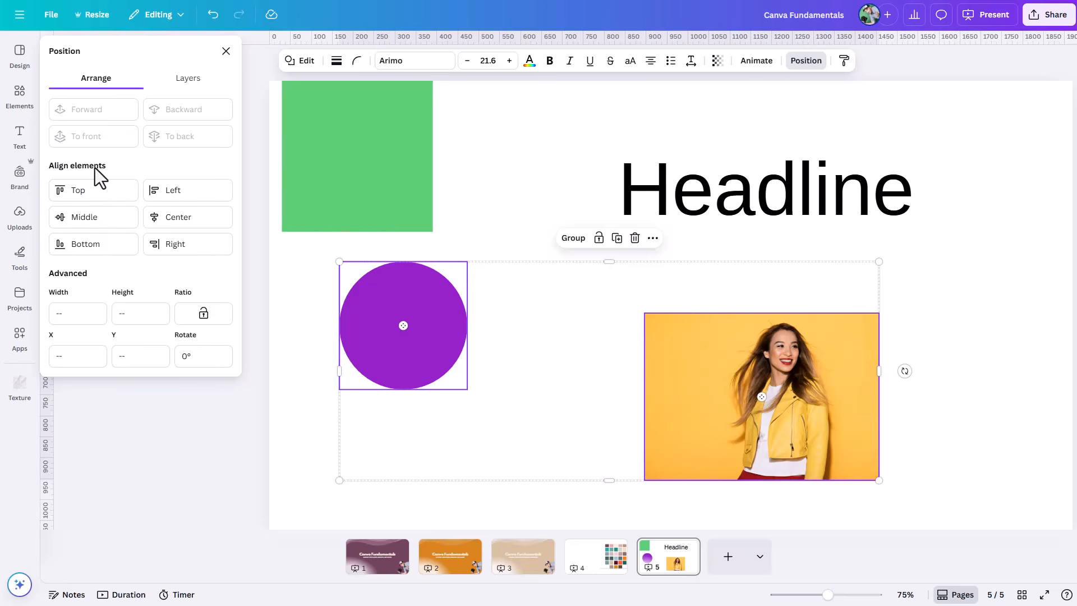
left_click(162, 224)
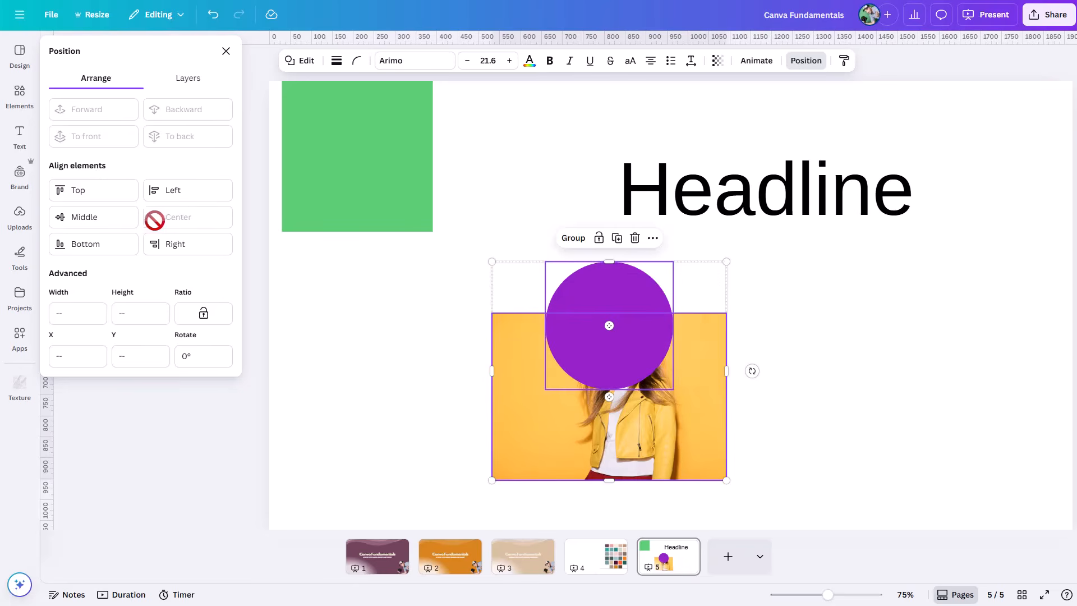
left_click(92, 223)
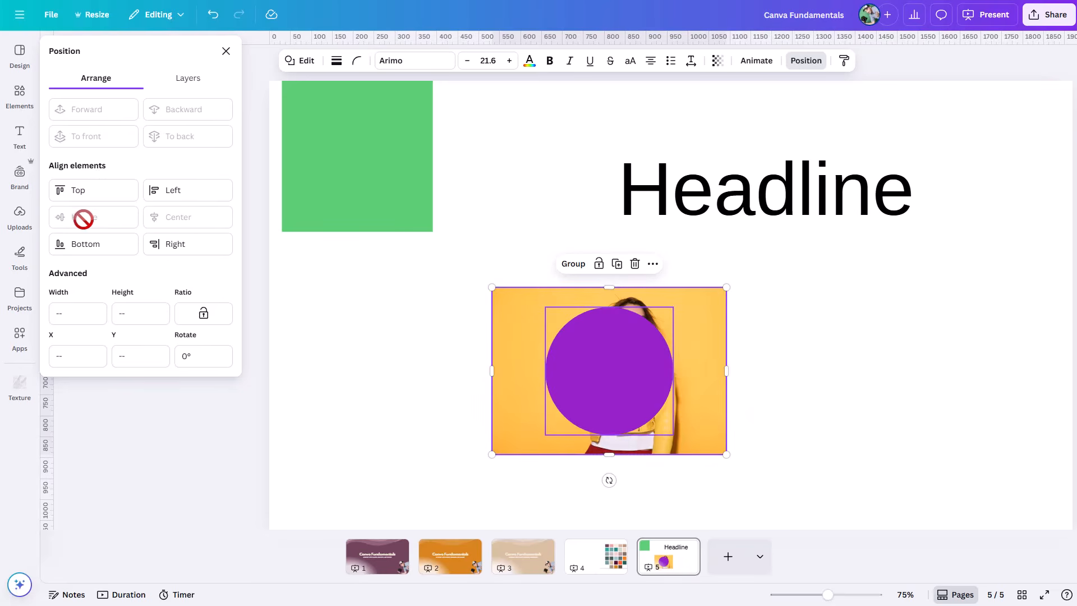
mouse_move(553, 349)
left_mouse_down()
mouse_move(701, 353)
mouse_move(555, 344)
left_mouse_up()
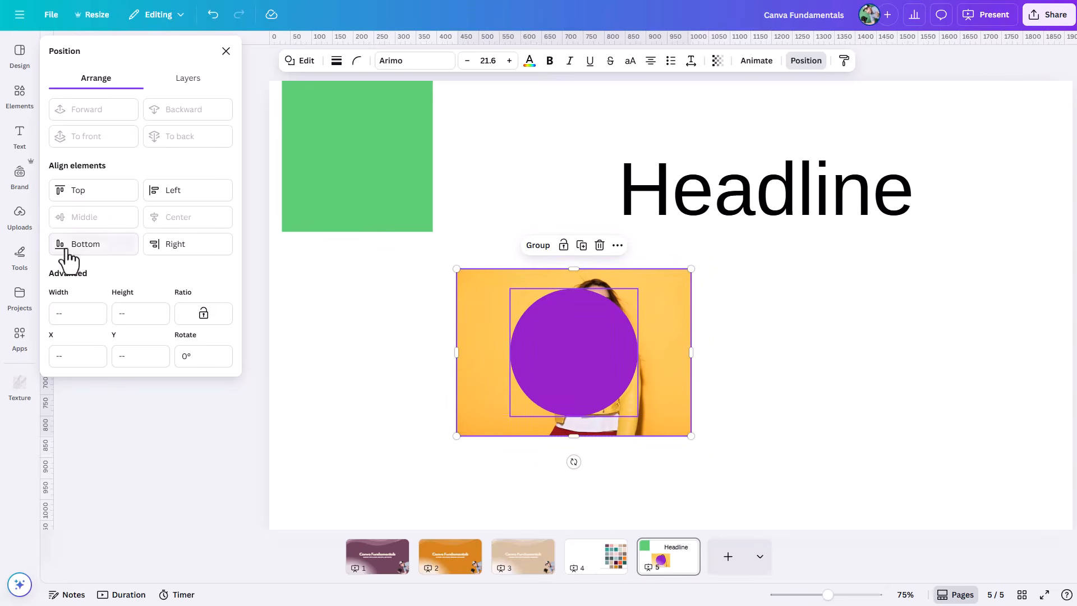
Step: Align the purple circle and photo to each other by bottom, top, left and finally right edges
left_click(68, 247)
left_click(81, 194)
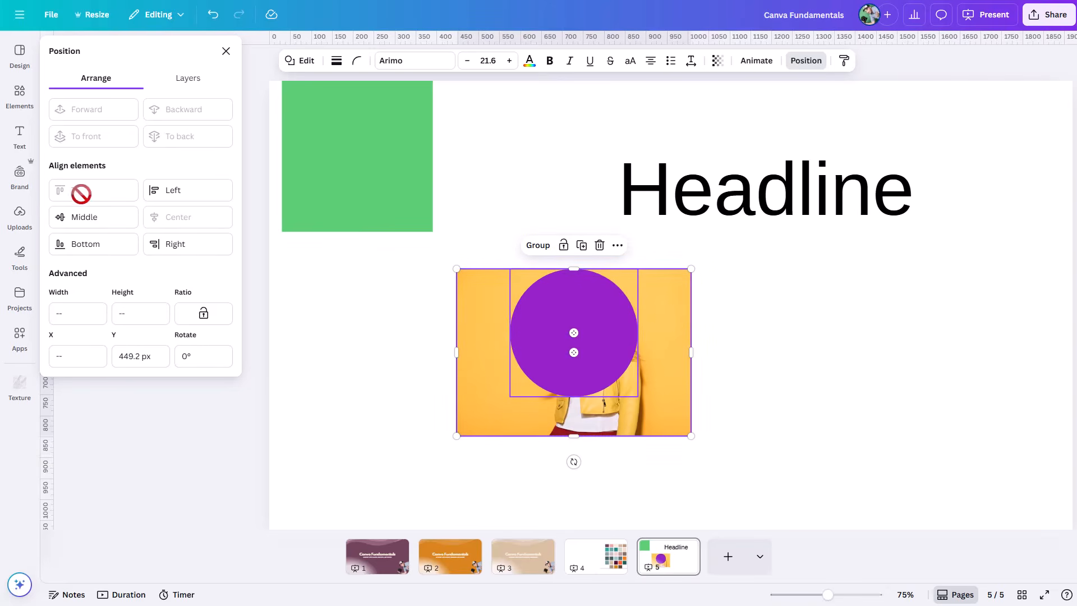
left_click(174, 193)
left_click(174, 246)
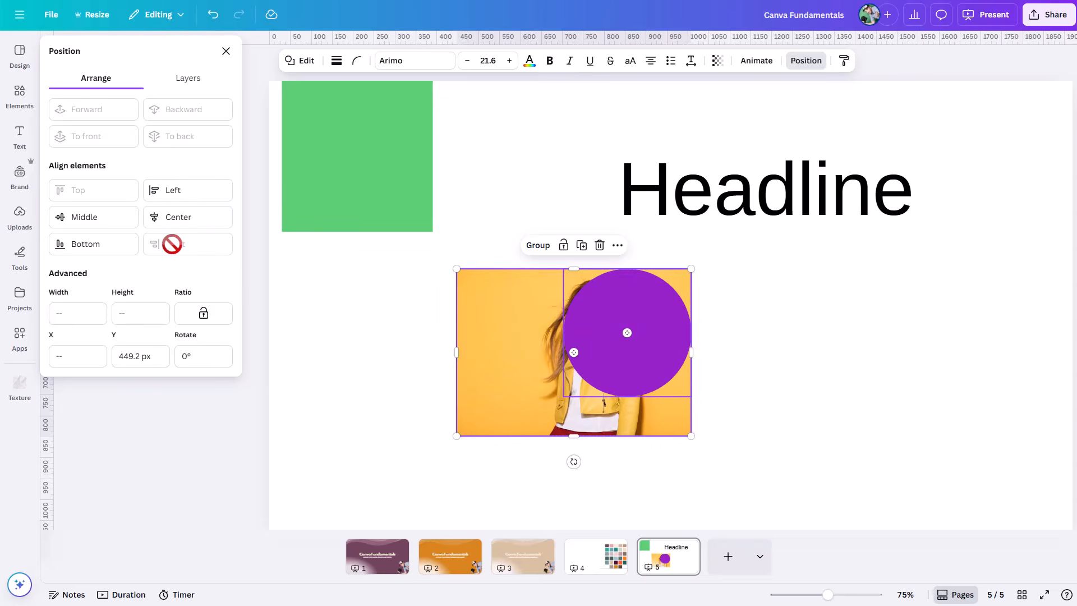
Step: Move the purple circle off the photo, shrink the photo to about 326 by 191 px and place it near the page's top edge
left_click_drag(621, 346, 888, 398)
left_click(627, 353)
left_click(615, 367)
left_click_drag(427, 415, 527, 349)
left_click_drag(594, 348, 564, 335)
left_click_drag(562, 283, 560, 158)
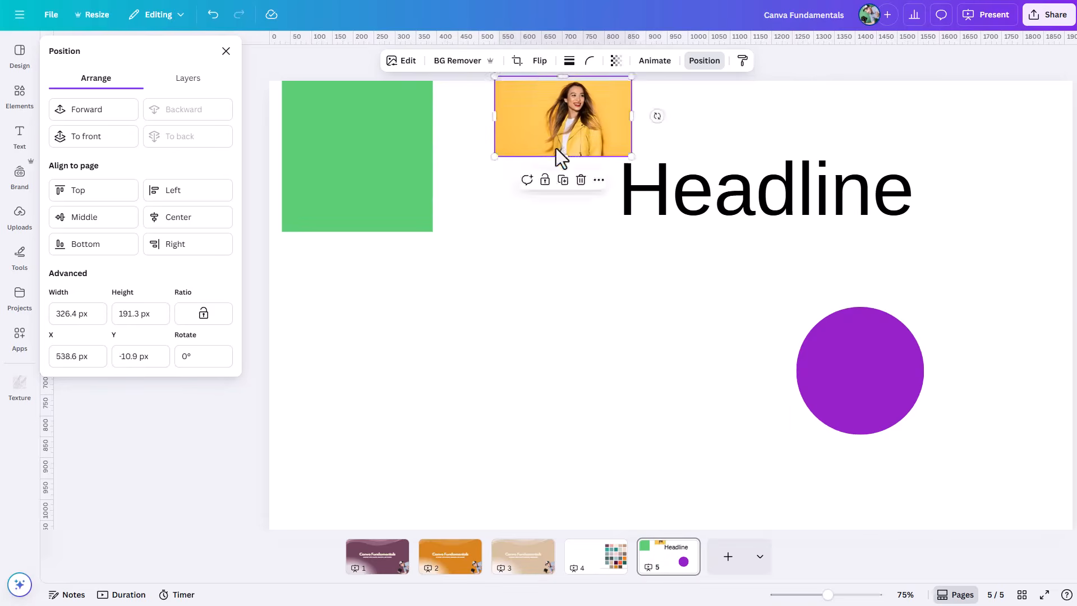
Step: Shrink the purple circle to about 193 px and duplicate it into a loose, uneven row of six below the headline
left_click(858, 426)
left_click_drag(822, 432, 352, 384)
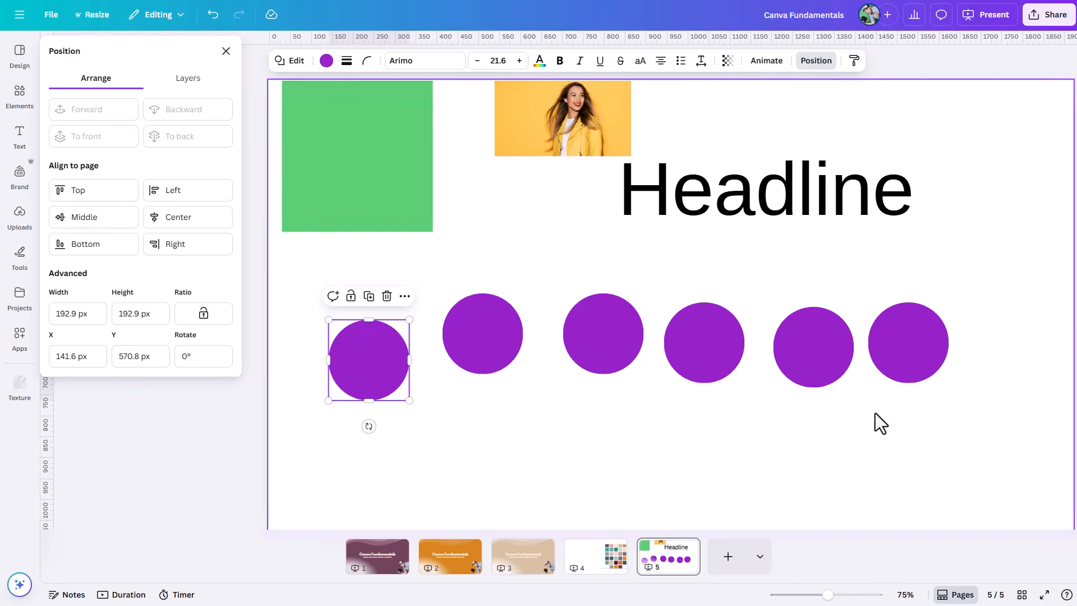
Step: Align the tops of all six purple circles and space them evenly horizontally
left_click_drag(994, 311, 320, 429)
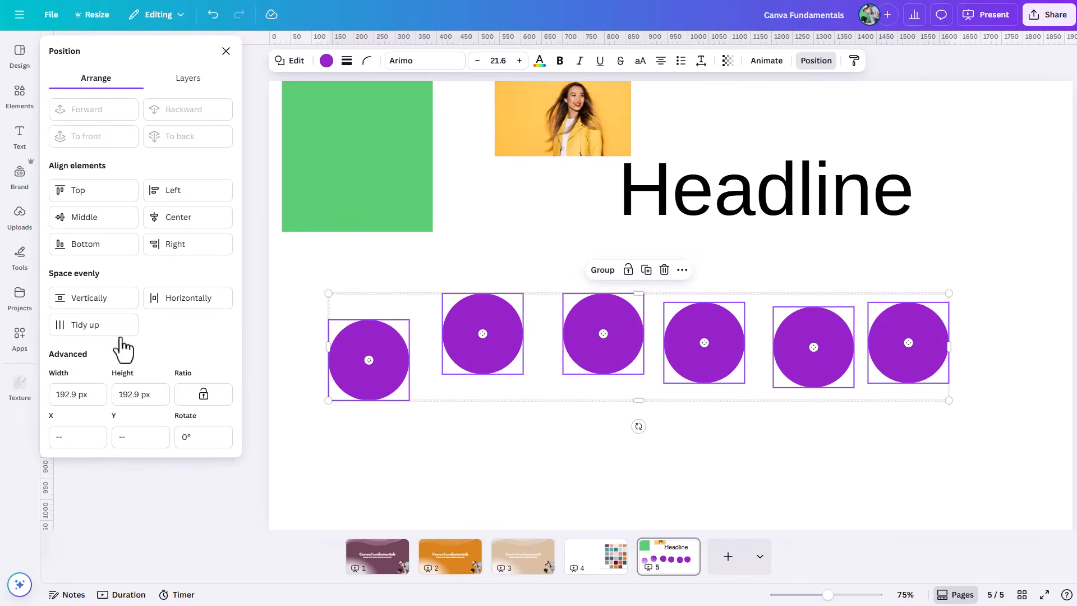
left_click(79, 203)
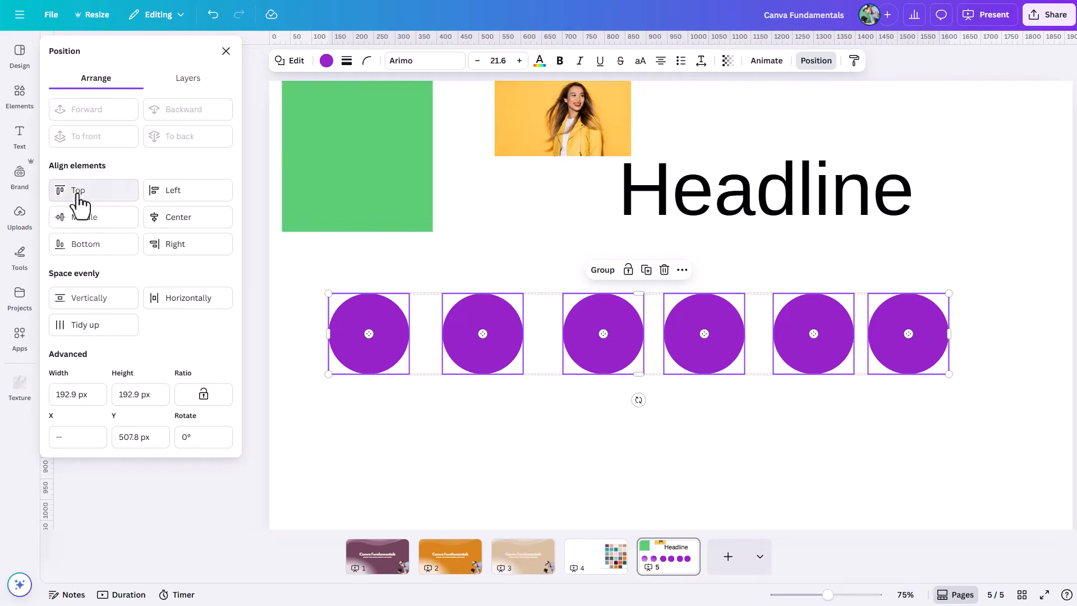
left_click(163, 298)
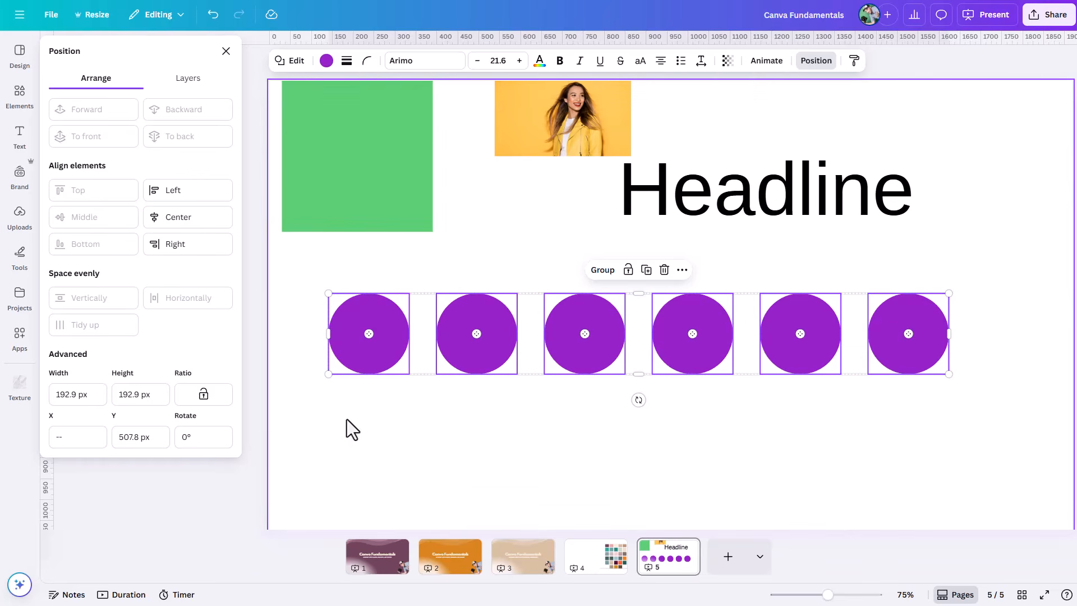
left_click(515, 491)
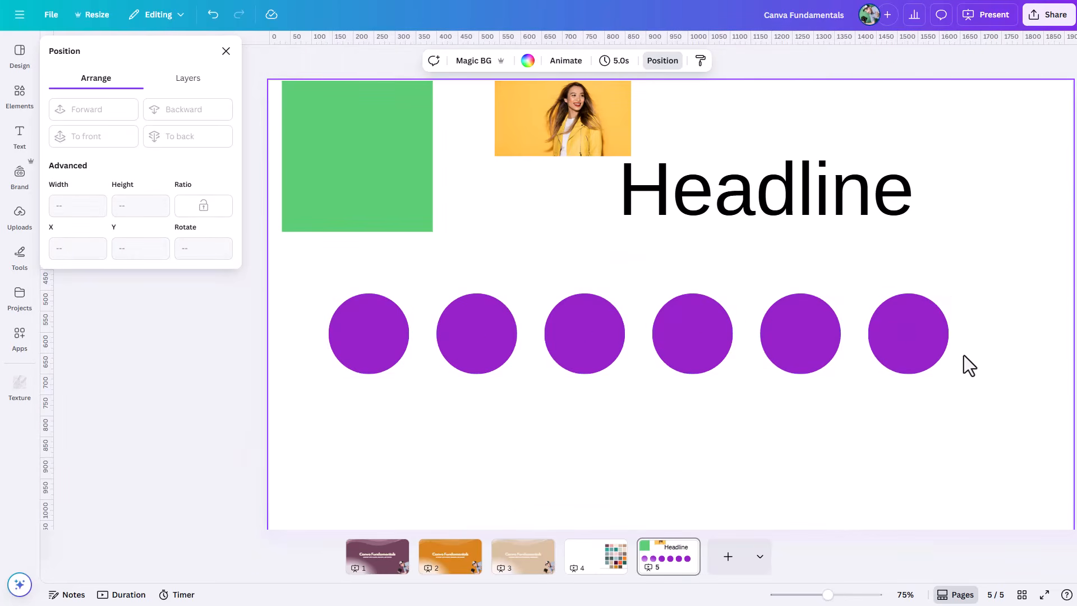
Step: Move the row's two end circles outward and slightly down, and redistribute all six circles evenly with their tops aligned
left_click_drag(926, 350, 1005, 363)
left_click_drag(373, 351, 358, 369)
left_click_drag(1030, 268, 359, 419)
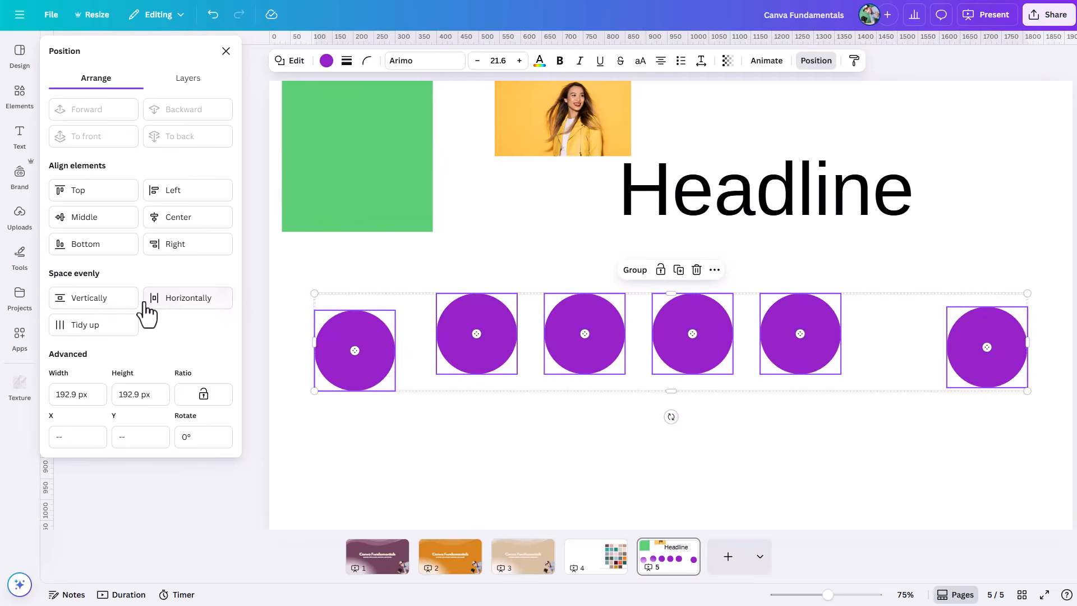
left_click(161, 307)
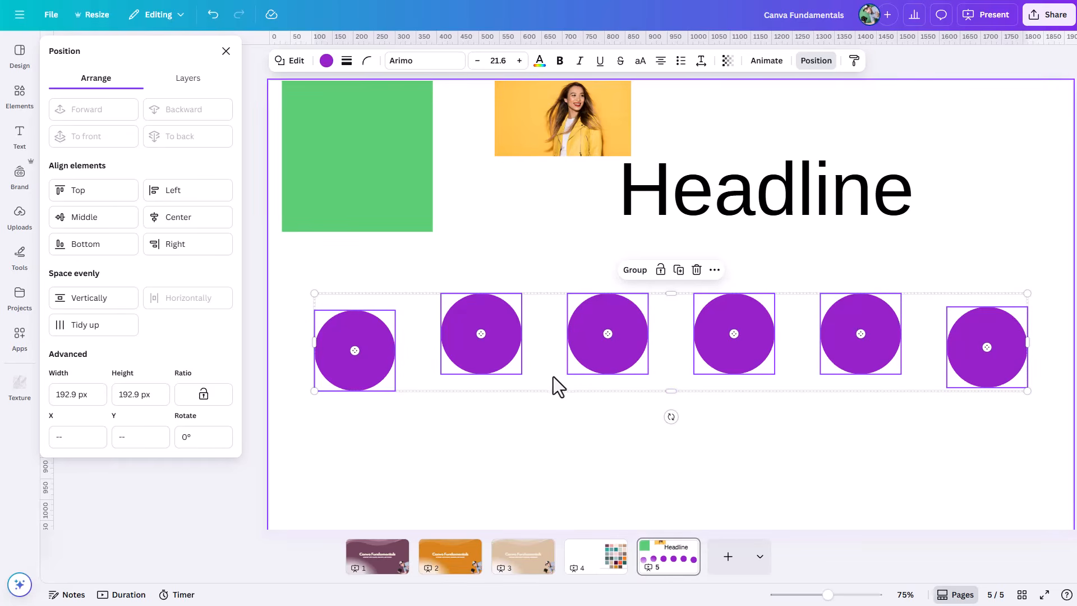
left_click(83, 190)
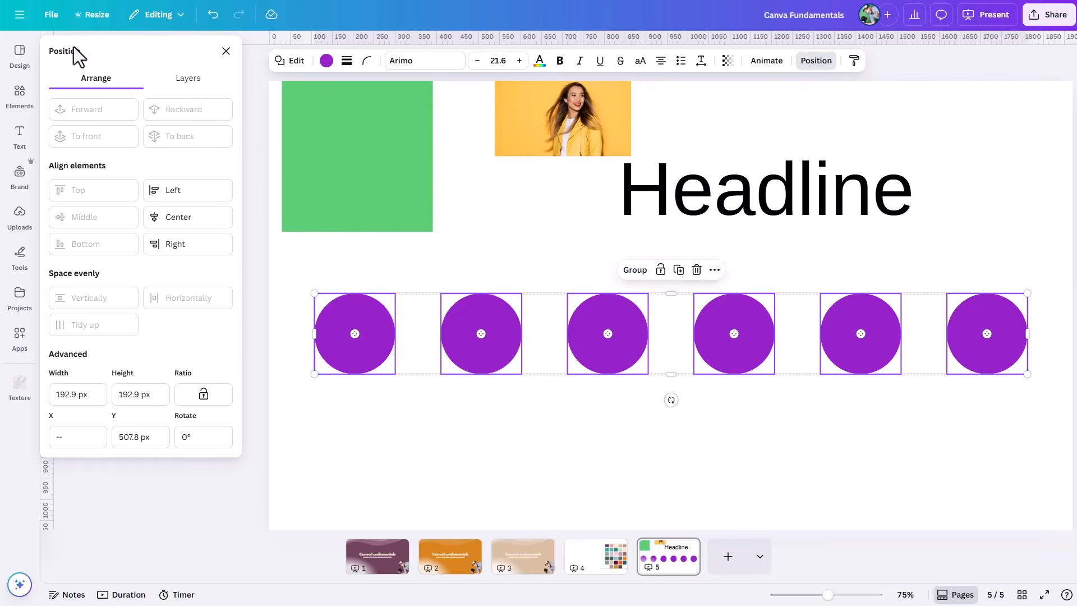
Step: Examine the page's layer order by selecting the photo, green square and purple circles in the layer list and on the page
left_click(186, 82)
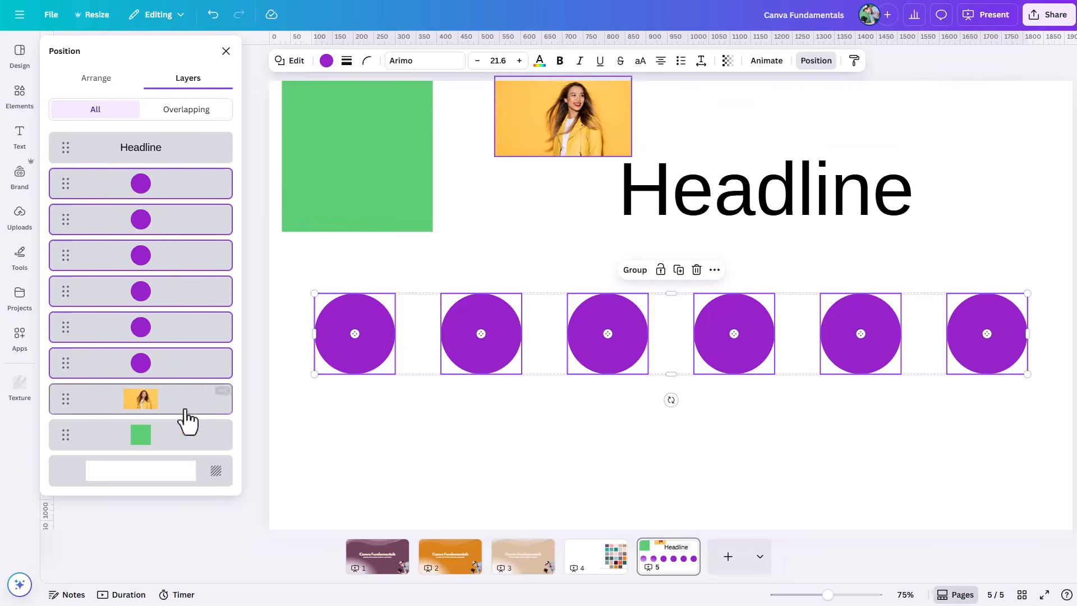
left_click(145, 402)
left_click(150, 436)
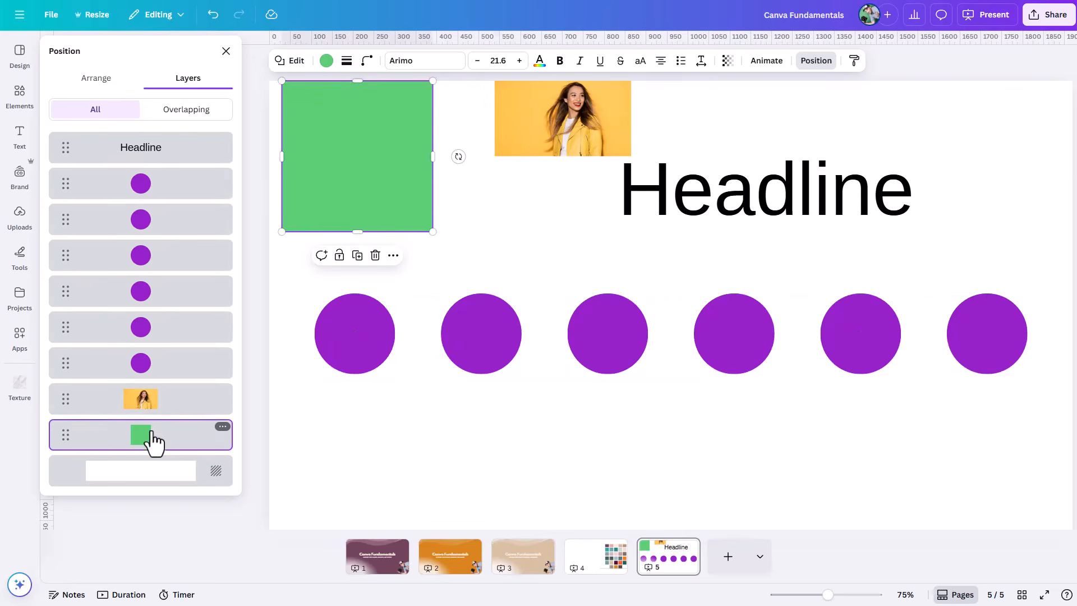
left_click(154, 373)
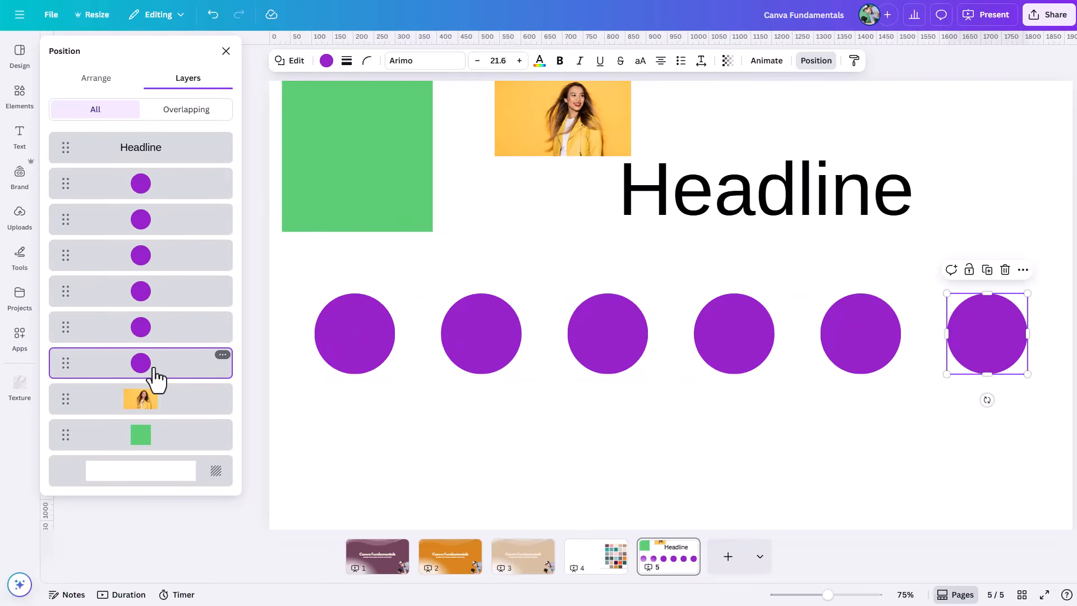
left_click(597, 357)
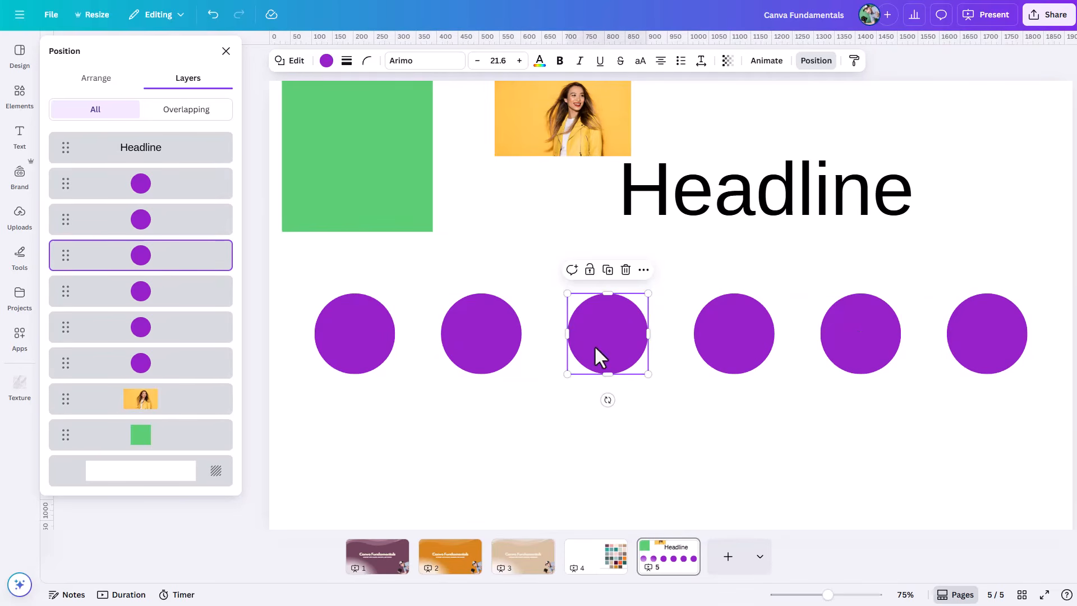
left_click(730, 342)
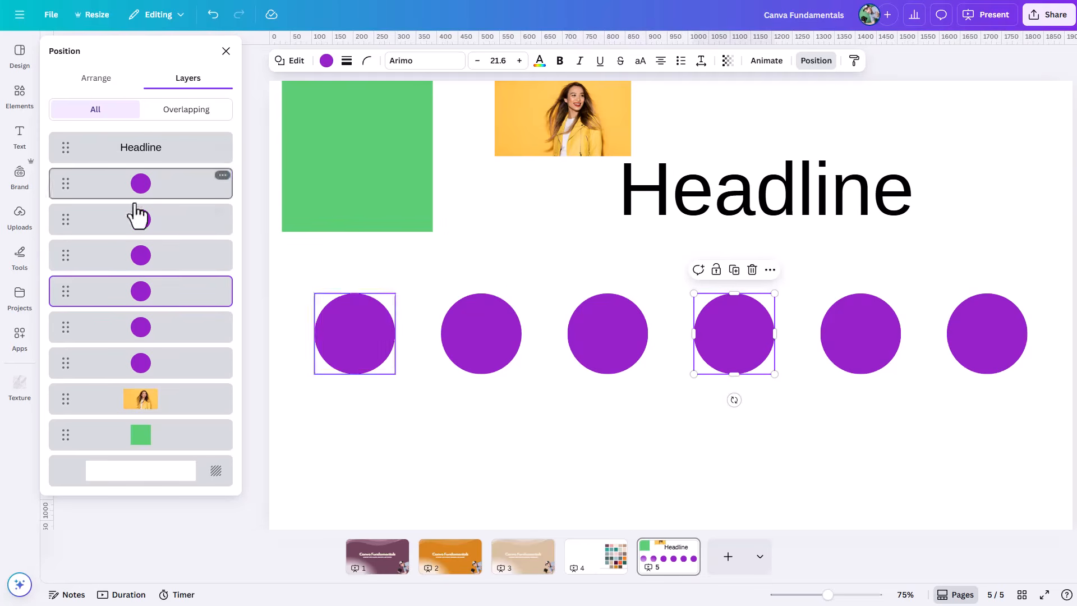
left_click(148, 414)
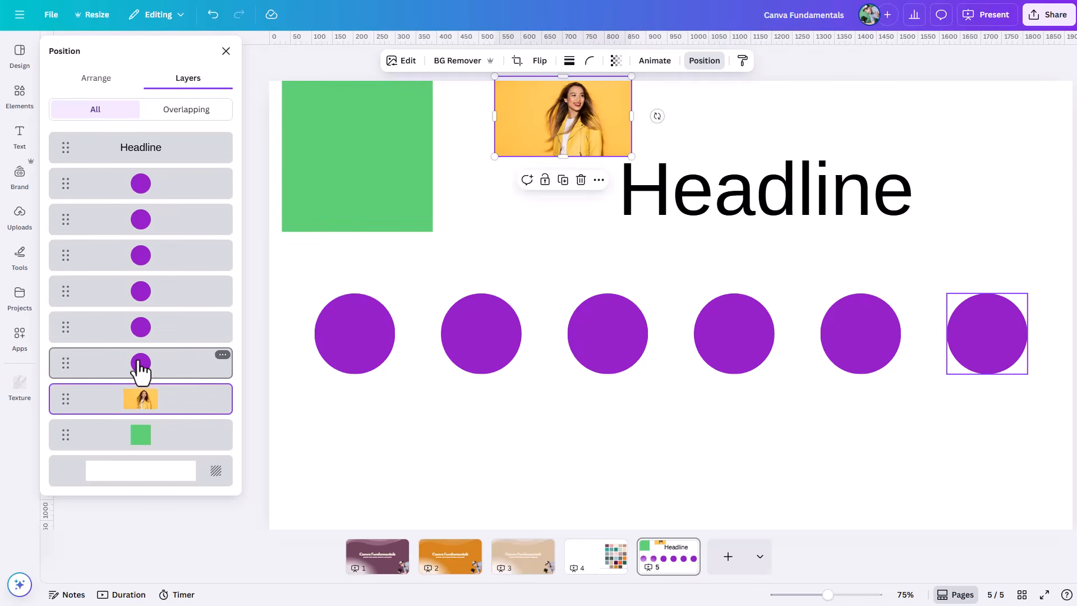
left_click(139, 365)
Step: Try multi-selecting layers: the green square with the second circle, and the whole range from the green square to the Headline
left_click(135, 434)
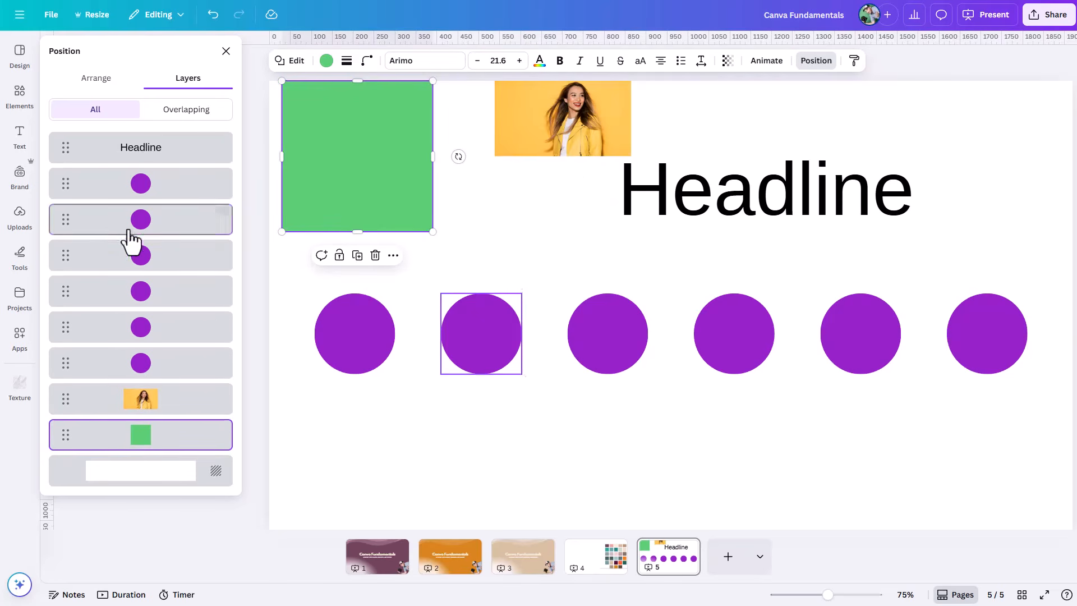
left_click(133, 233, "shift")
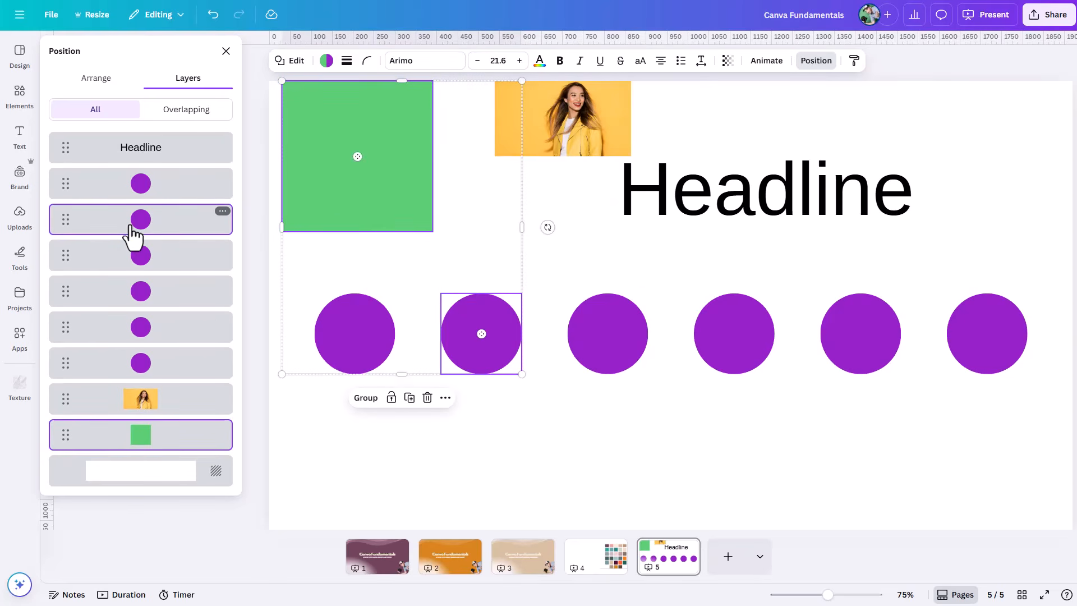
left_click(143, 405)
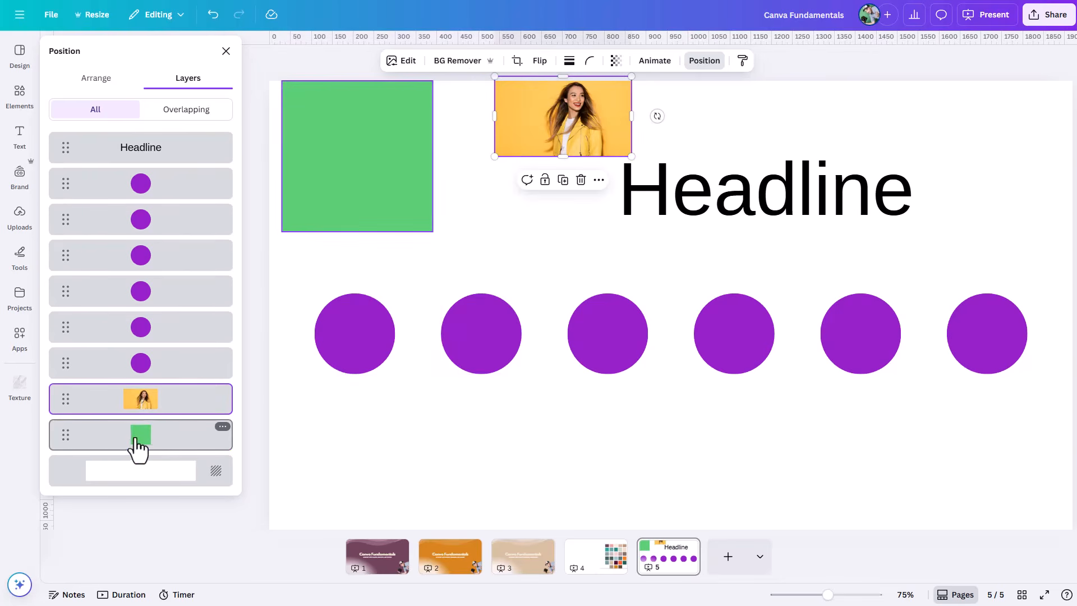
left_click(136, 446)
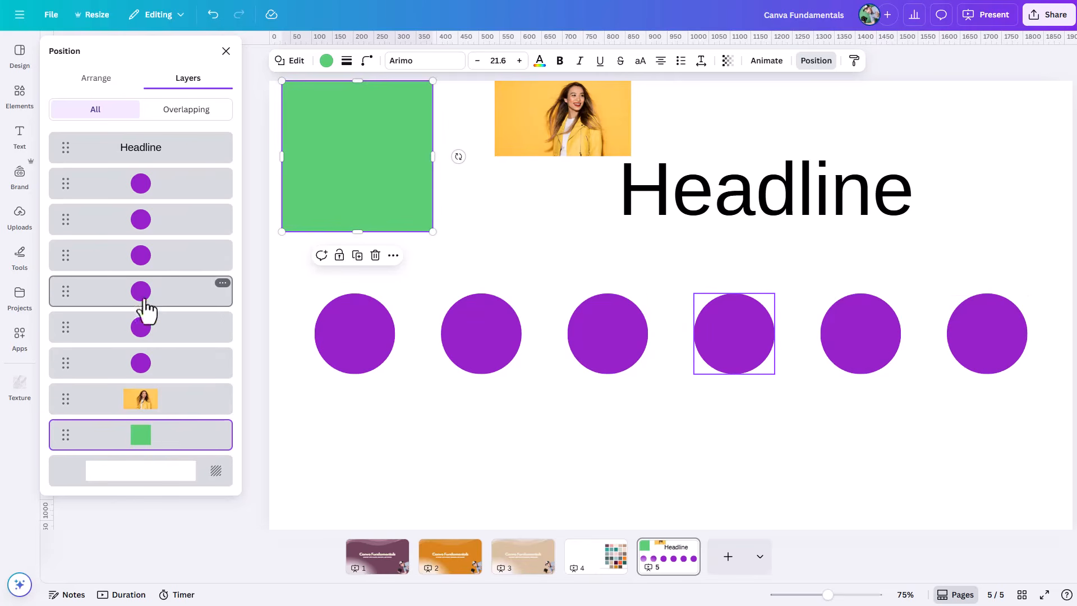
left_click(141, 153, "shift")
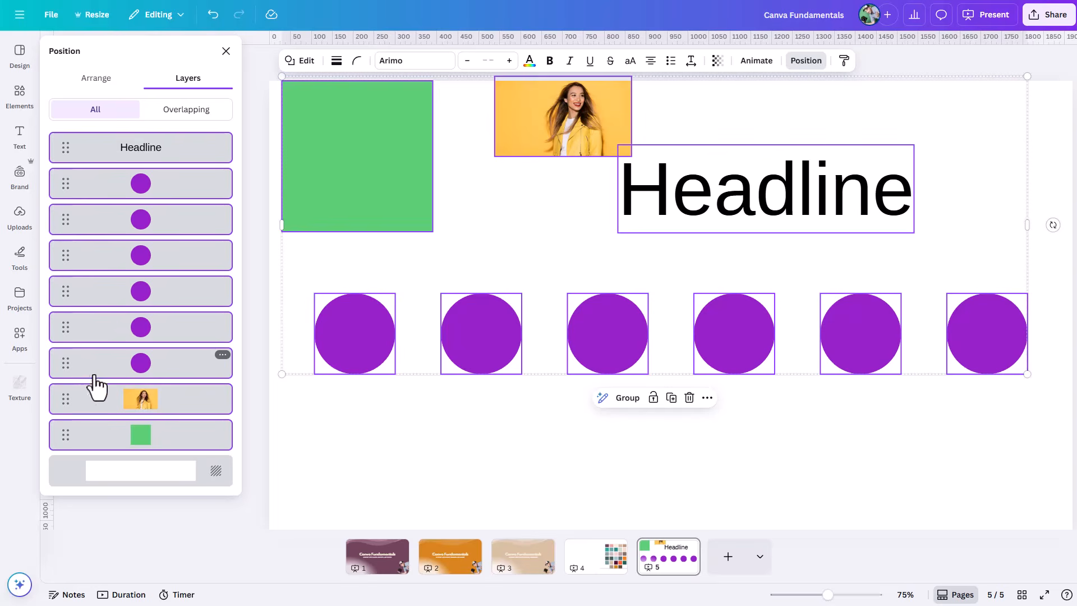
left_click(297, 443)
Step: Move the rightmost purple circle's layer up two places in the layer order
left_click_drag(66, 367, 65, 327)
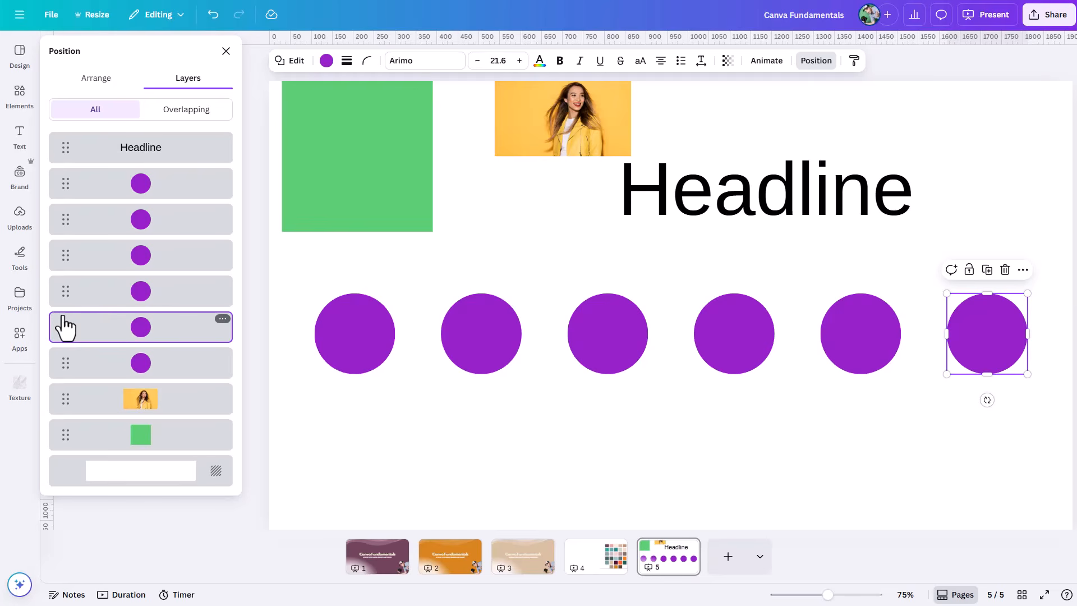
left_click_drag(65, 328, 63, 274)
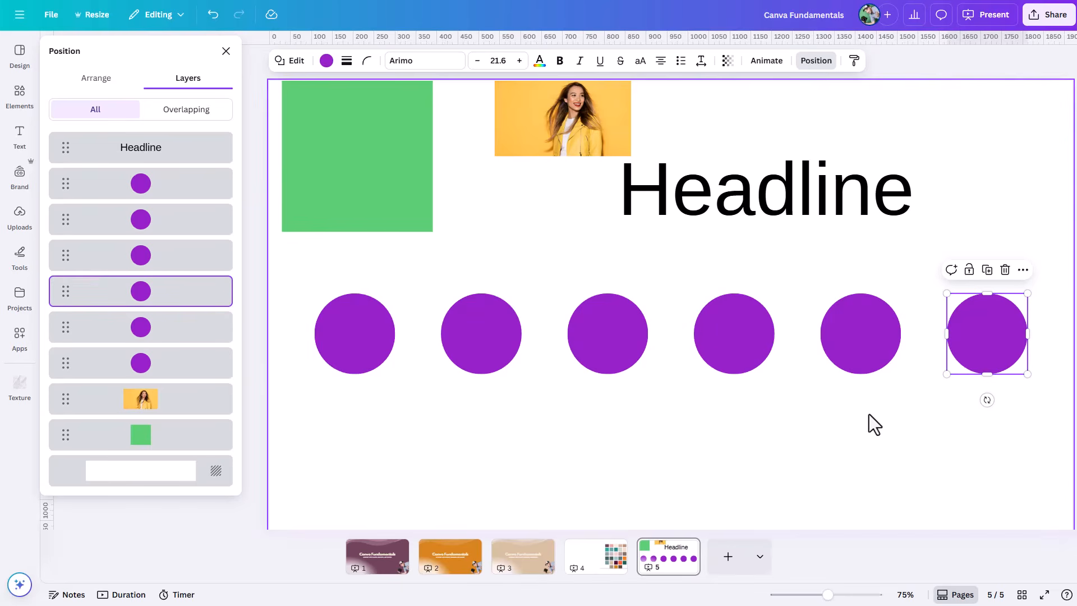
Step: Enlarge the rightmost circle to nearly twice its size and fill it with the darkest document orange
left_click_drag(946, 375, 850, 412)
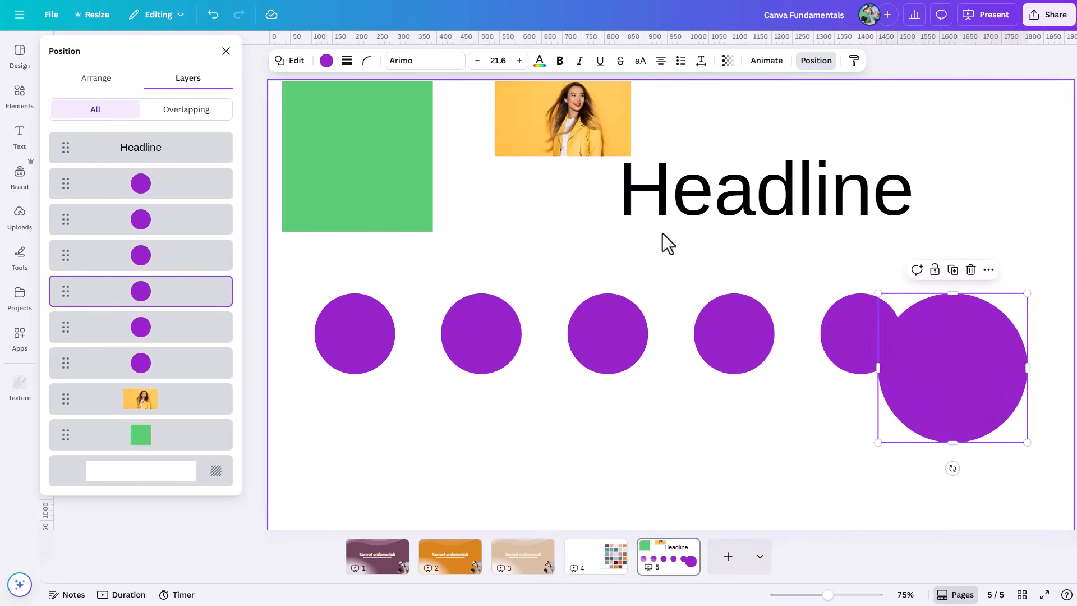
left_click(326, 61)
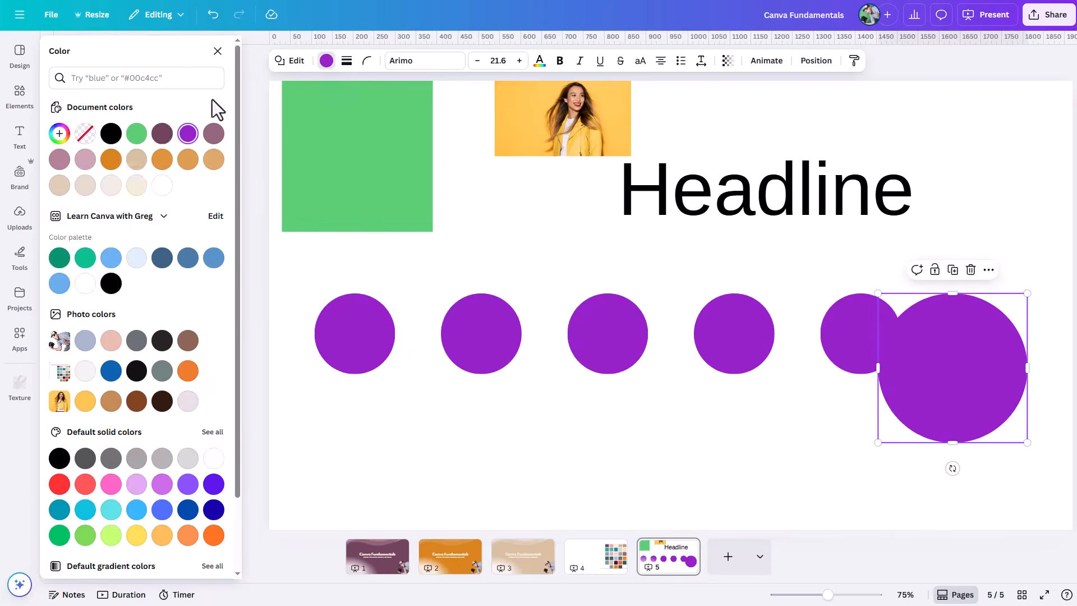
left_click(113, 159)
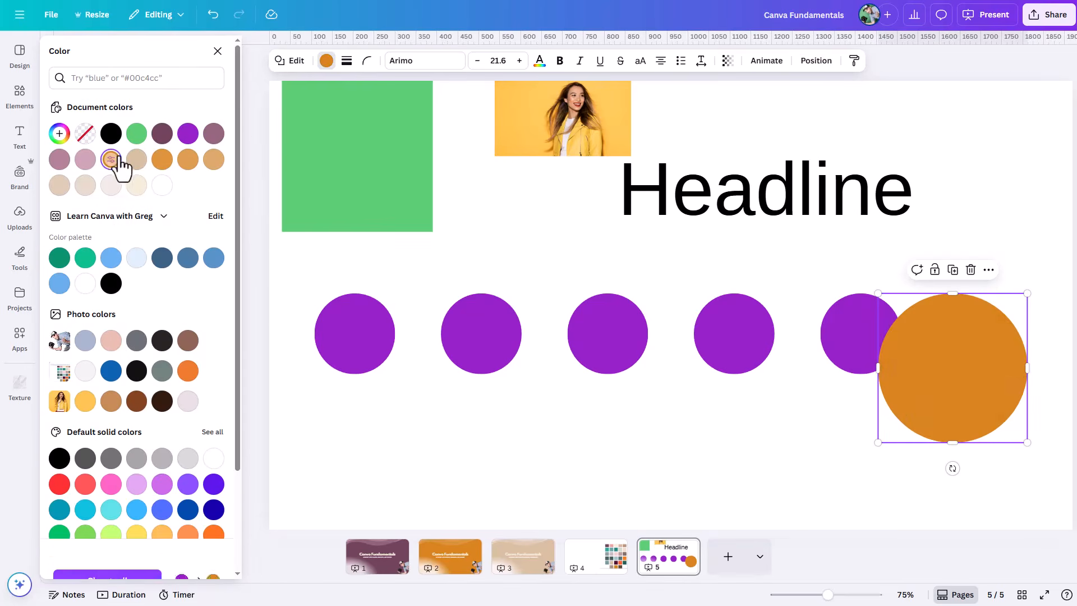
Step: Move the orange circle over the fifth purple circle and place its layer below all purple circles, just above the photo
left_click_drag(943, 399, 859, 360)
left_click(859, 488)
left_click(859, 353)
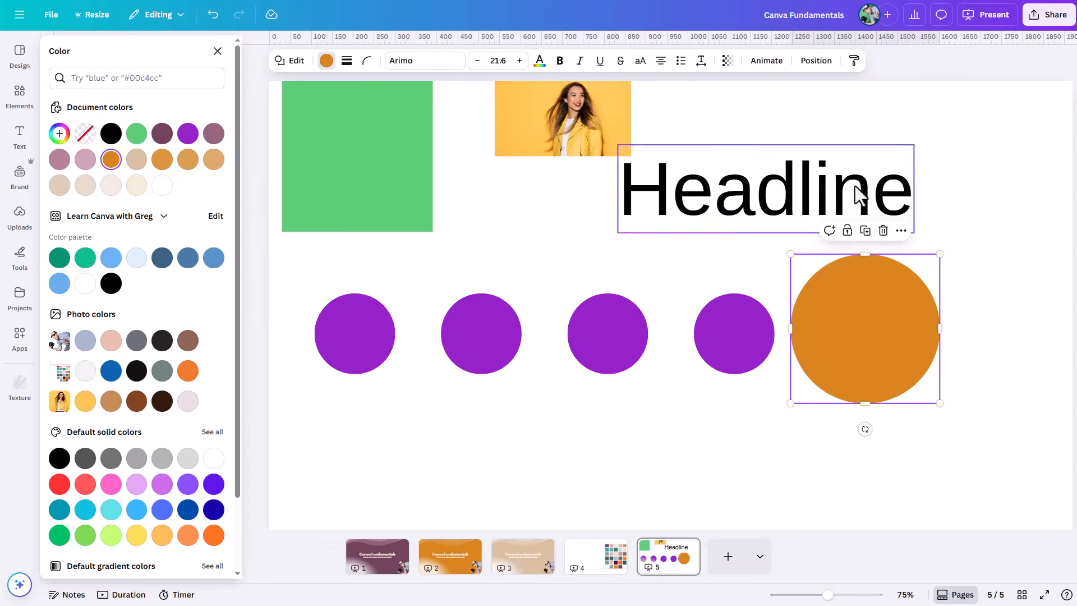
left_click(820, 63)
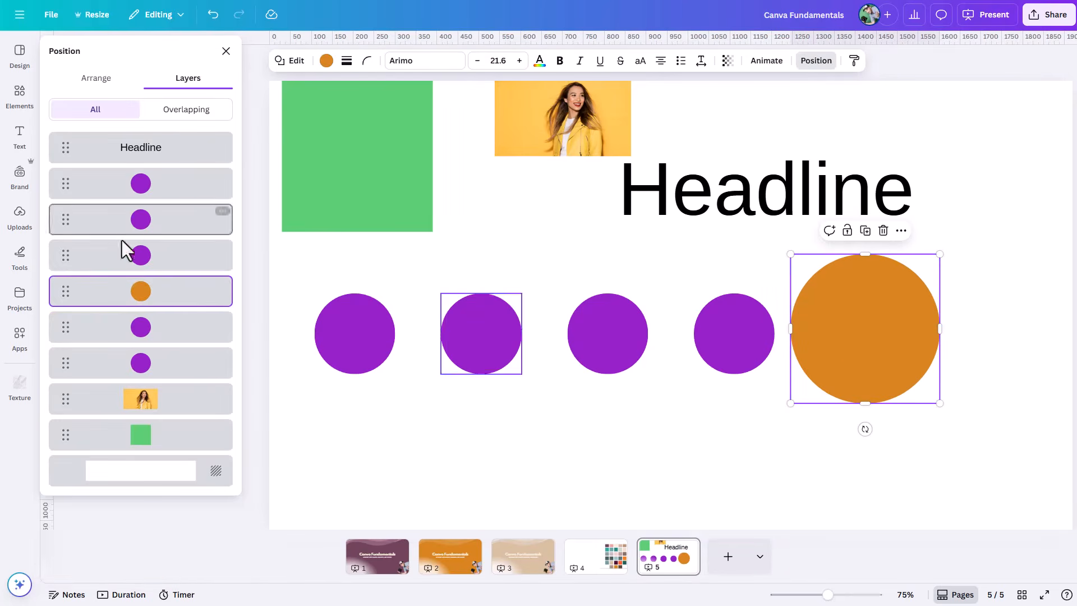
left_click_drag(144, 306, 173, 395)
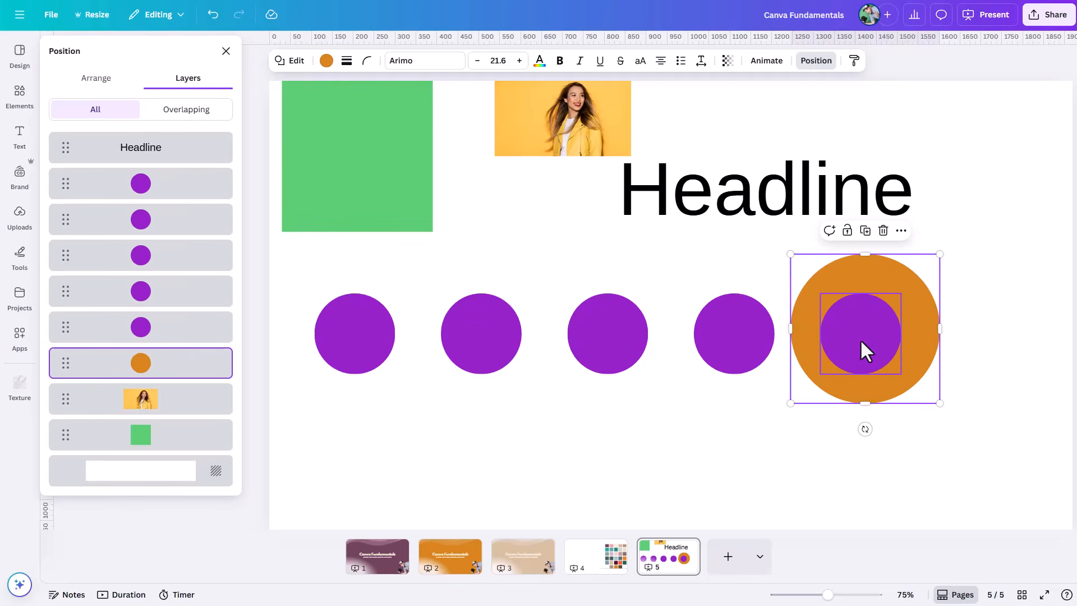
left_click(959, 277)
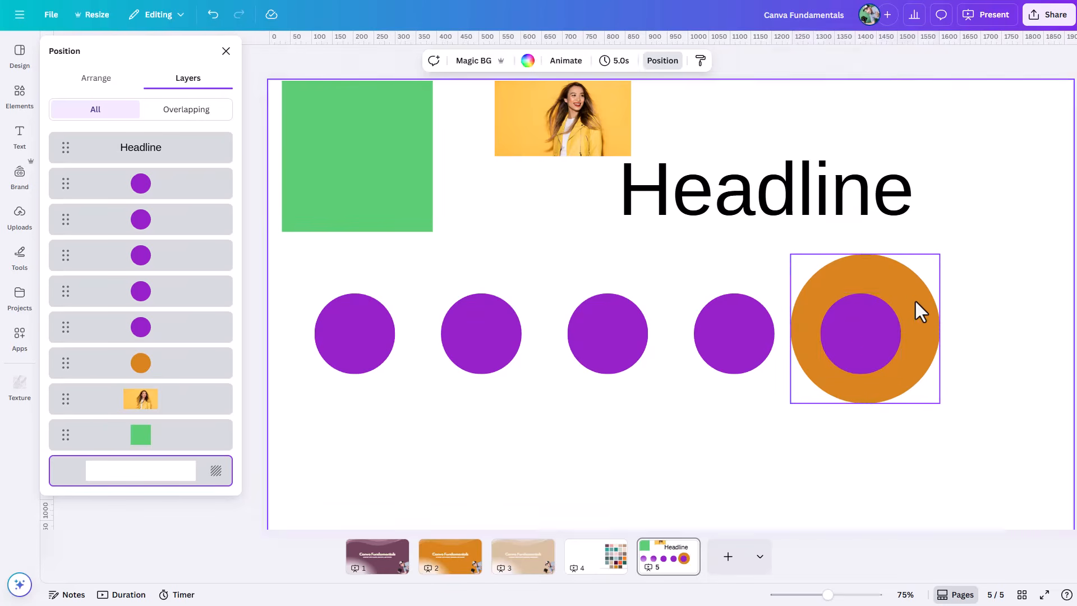
Step: Shift the orange circle repeatedly one layer forward and backward, ending in front of the fifth purple circle
left_click(916, 303)
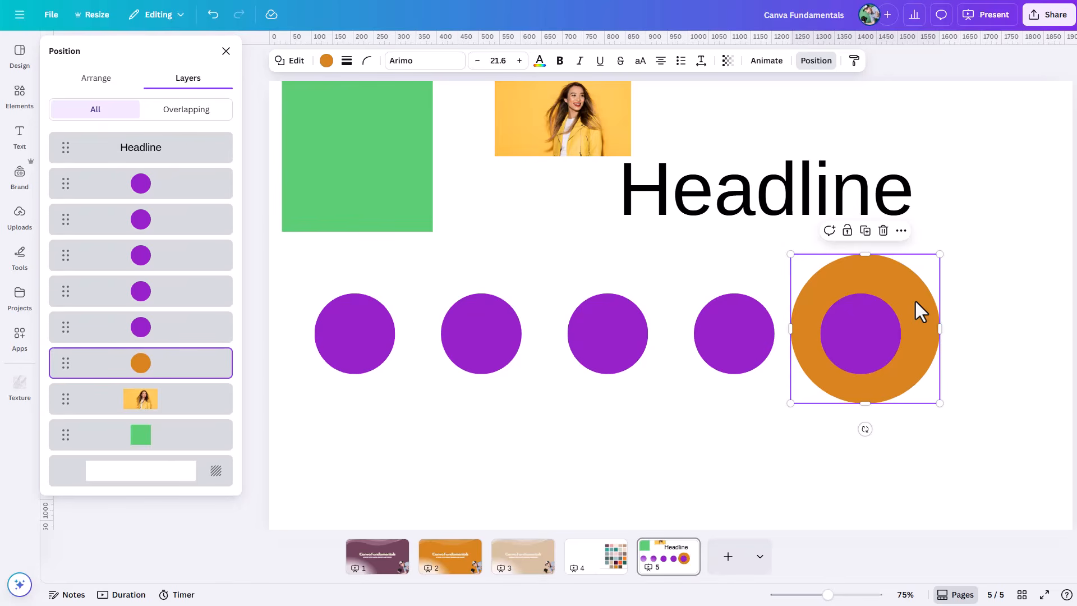
key("ctrl+bracketright")
key("ctrl+bracketleft")
key("ctrl+bracketright")
key("ctrl+bracketleft")
key("ctrl+bracketright")
key("ctrl+bracketleft")
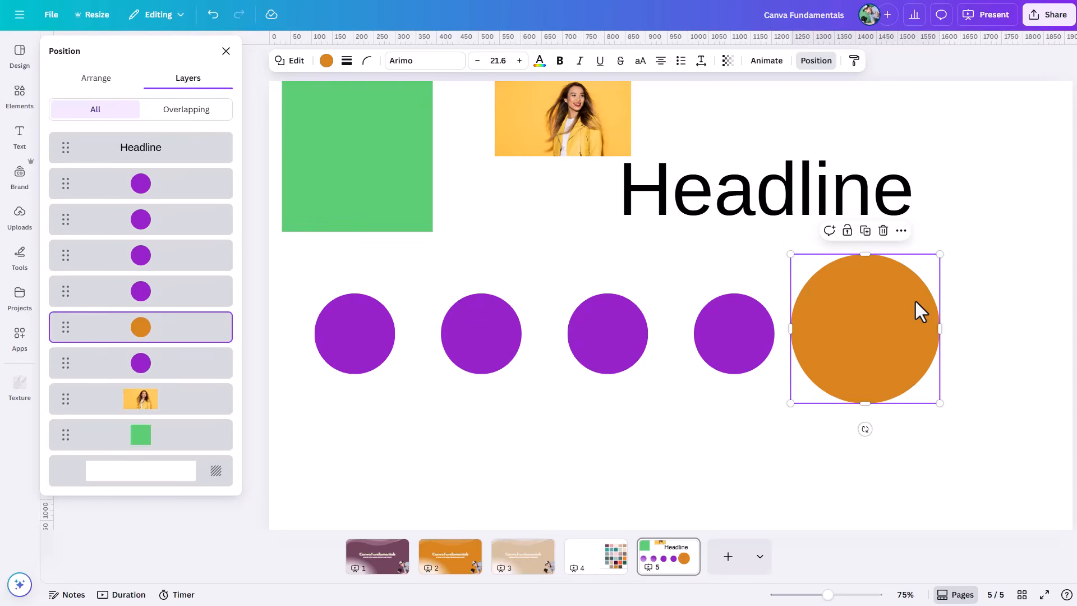
Step: Review the page-alignment and layer-order commands offered for the orange circle, then dismiss them
right_click(854, 330)
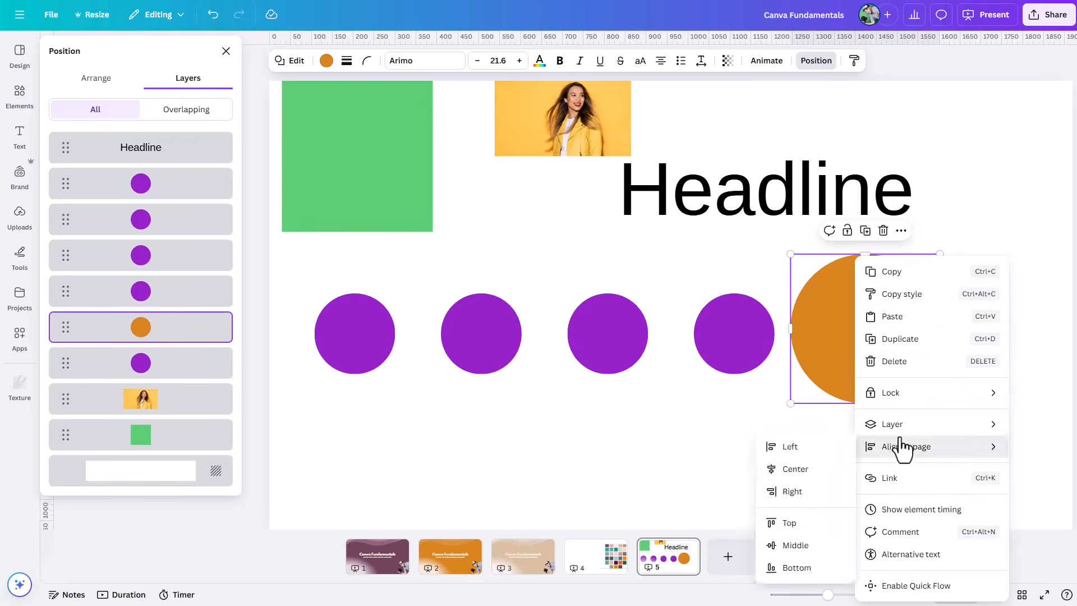
mouse_move(871, 402)
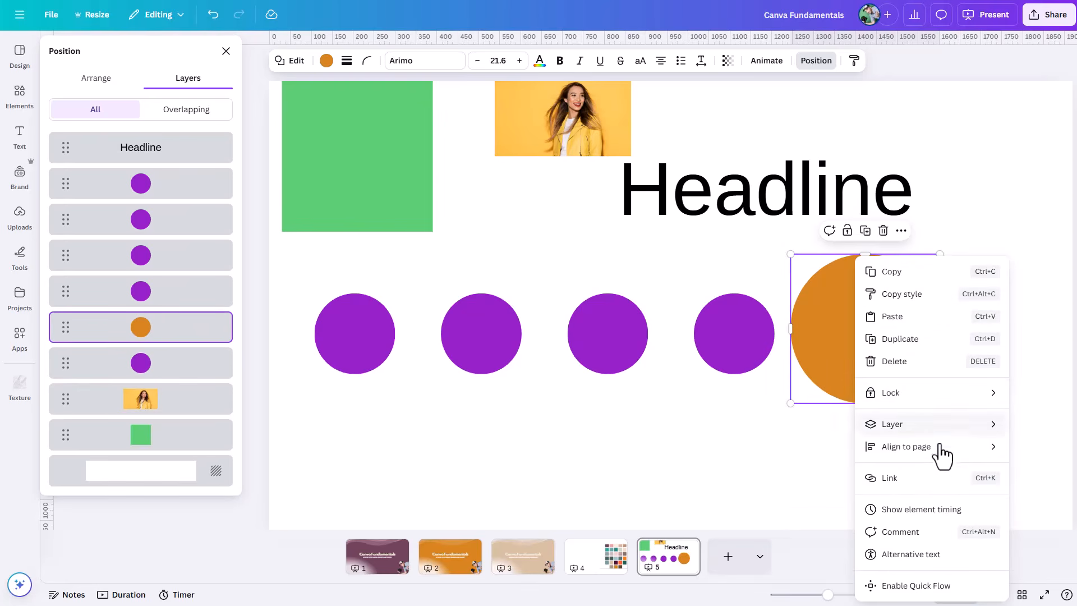
mouse_move(955, 456)
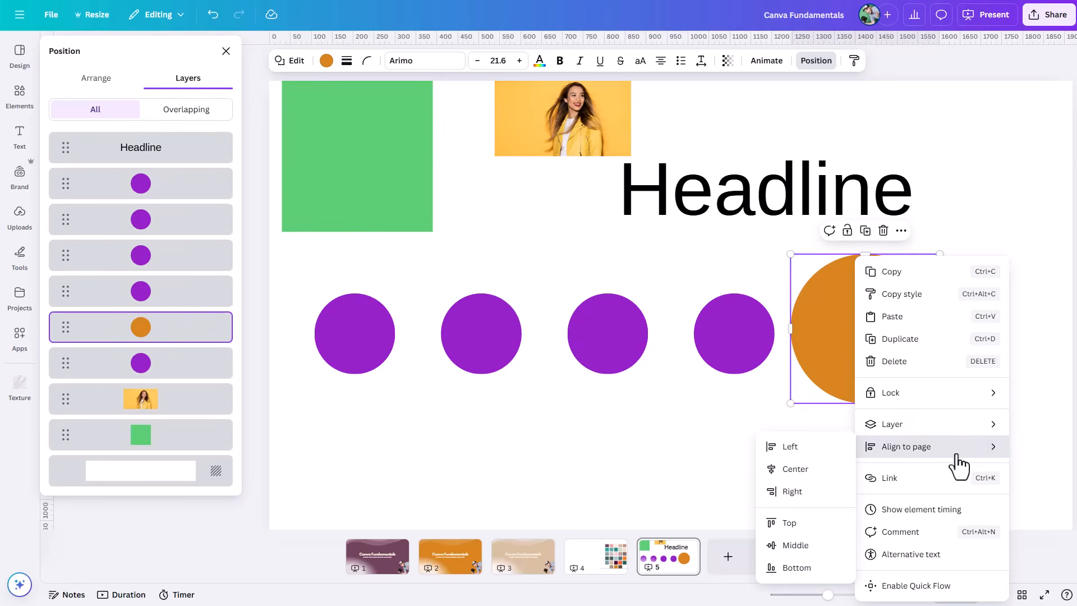
mouse_move(960, 435)
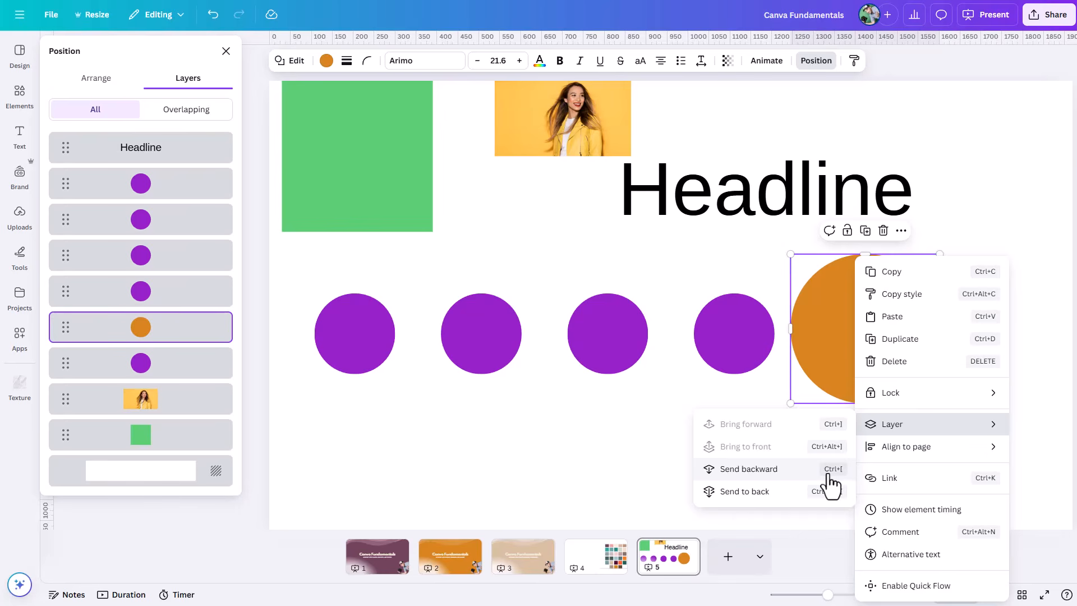
left_click(627, 431)
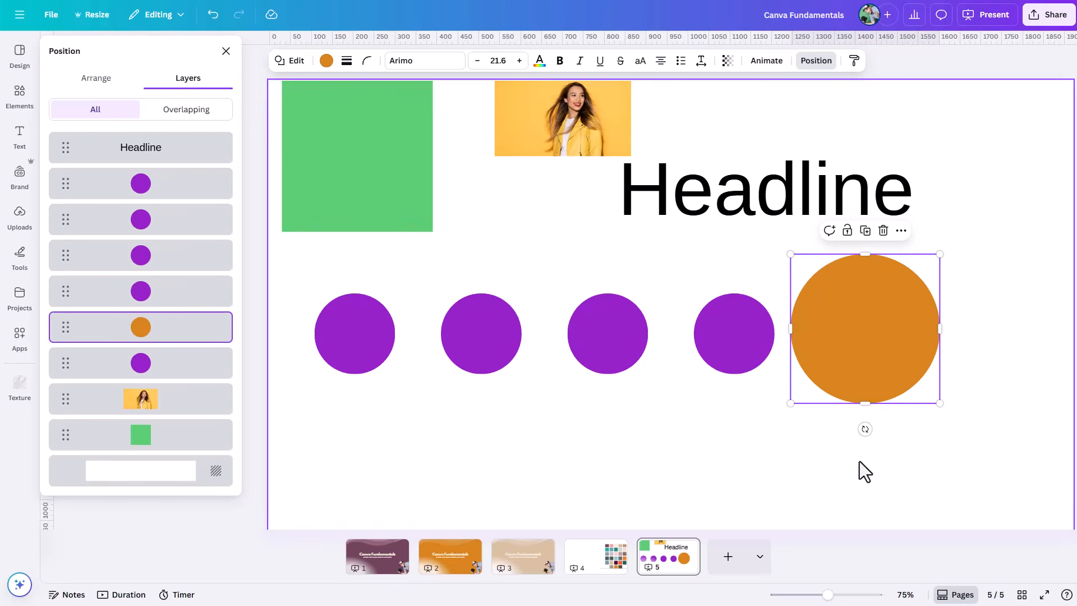
Step: Select the purple circle hidden beneath the orange circle and move it out below the fourth purple circle
left_click(864, 354)
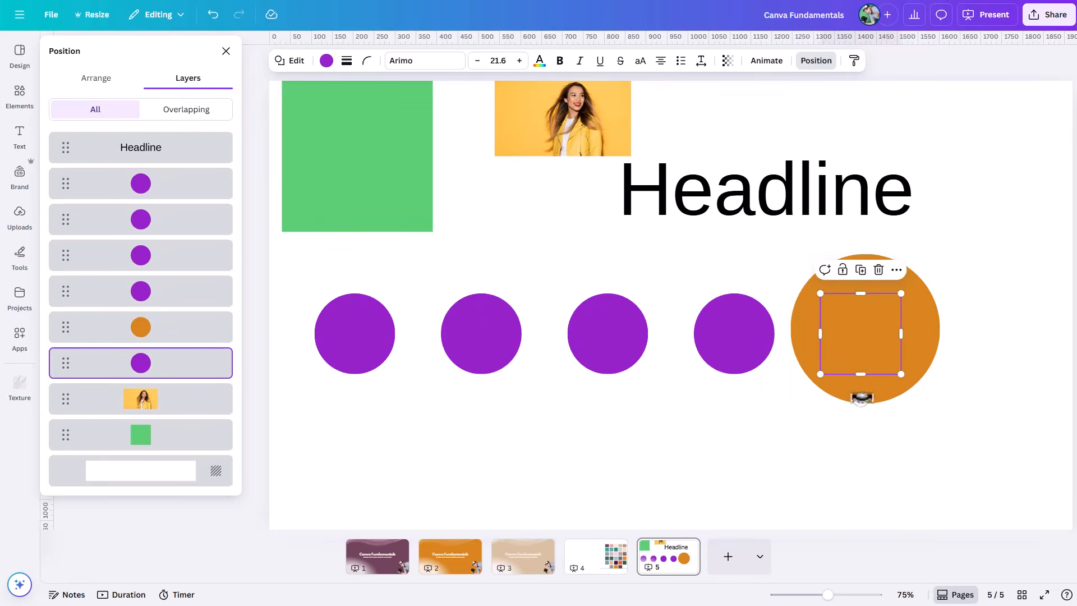
mouse_move(867, 358)
left_mouse_down()
mouse_move(814, 412)
mouse_move(773, 483)
mouse_move(866, 362)
left_mouse_up()
left_click(872, 444)
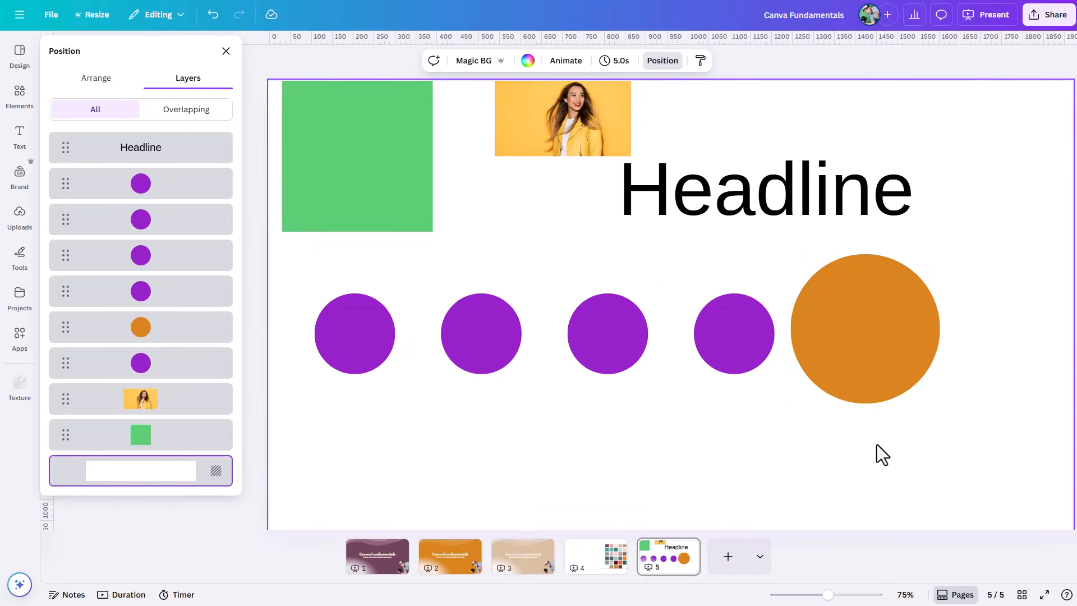
left_click(858, 341)
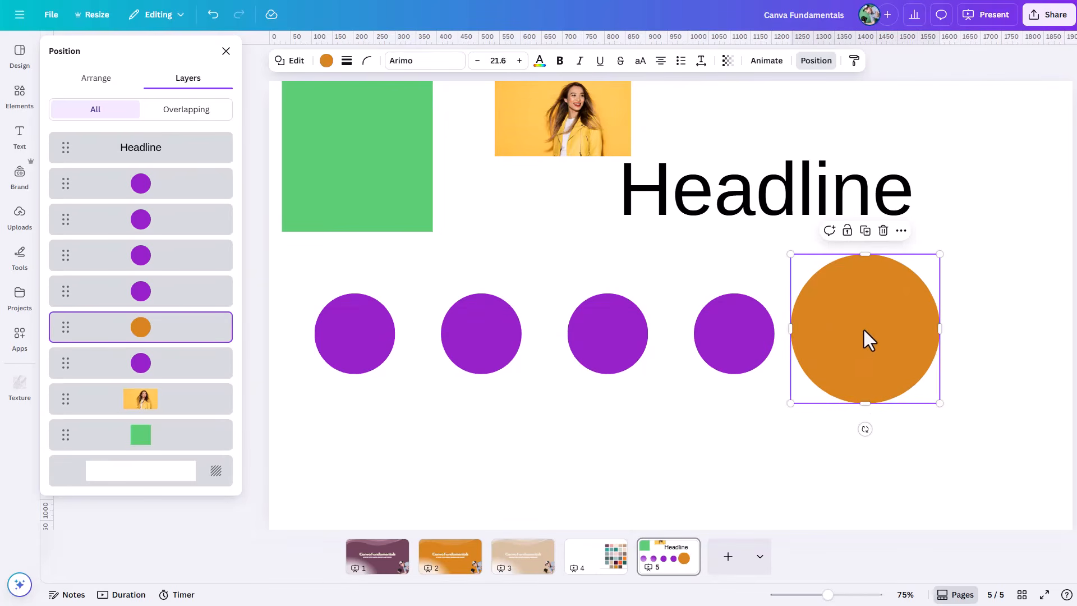
left_click(864, 334)
left_click_drag(863, 333, 722, 428)
Step: Shrink the fourth purple circle in the row to about 70% of its size and fill it with the palette's pale blue
left_click(740, 333)
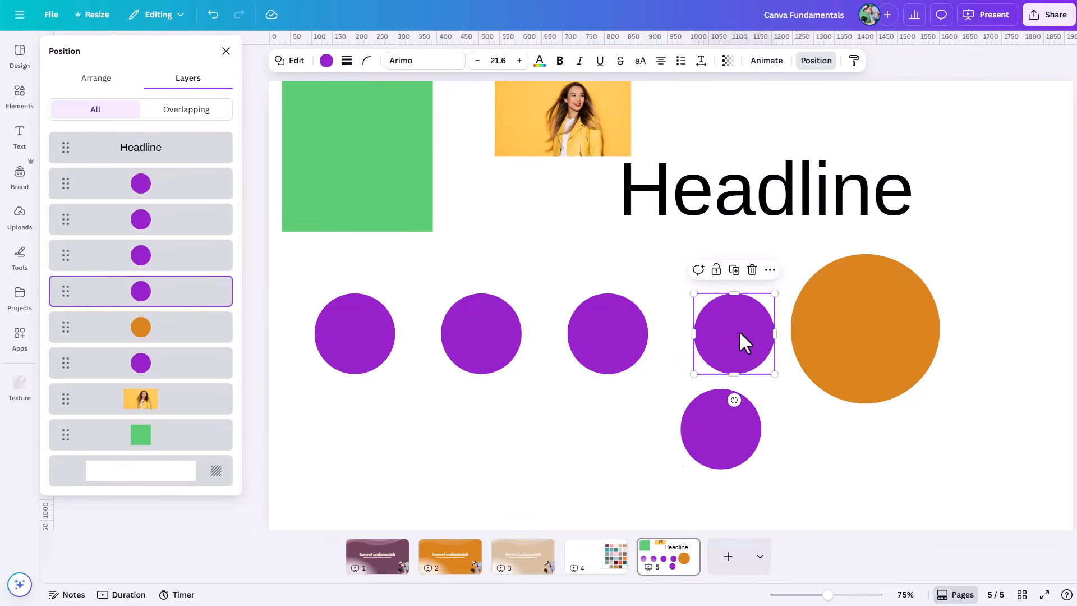
left_click_drag(767, 298, 749, 314)
left_click(326, 60)
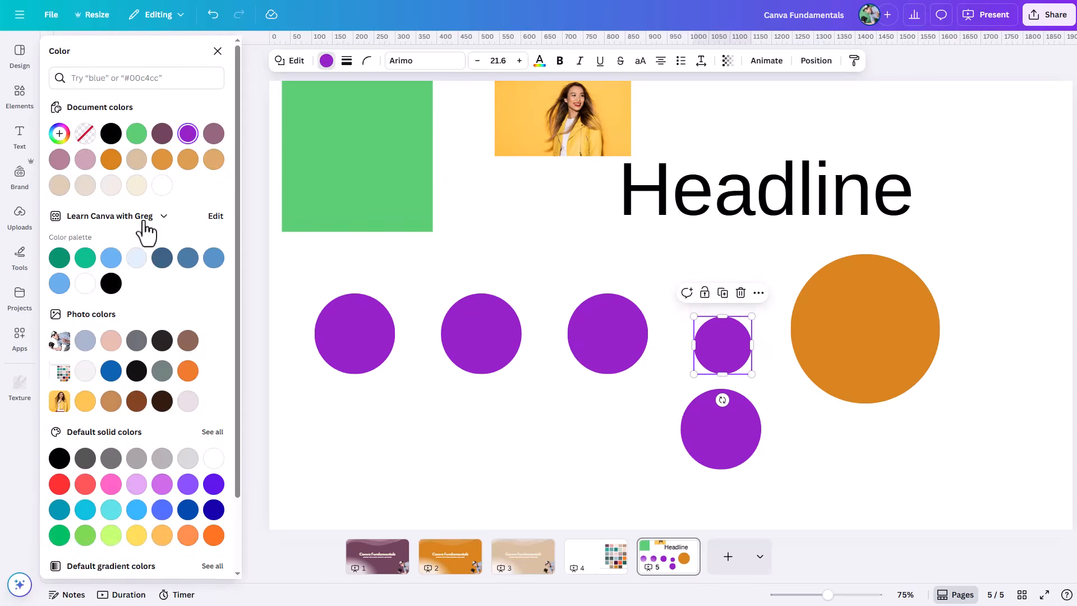
left_click(137, 257)
Step: Stack the pale blue circle and the loose purple circle on the orange circle's centre, placing the pale blue layer just below the hidden purple one
left_click_drag(723, 345, 864, 328)
left_click_drag(757, 418, 872, 330)
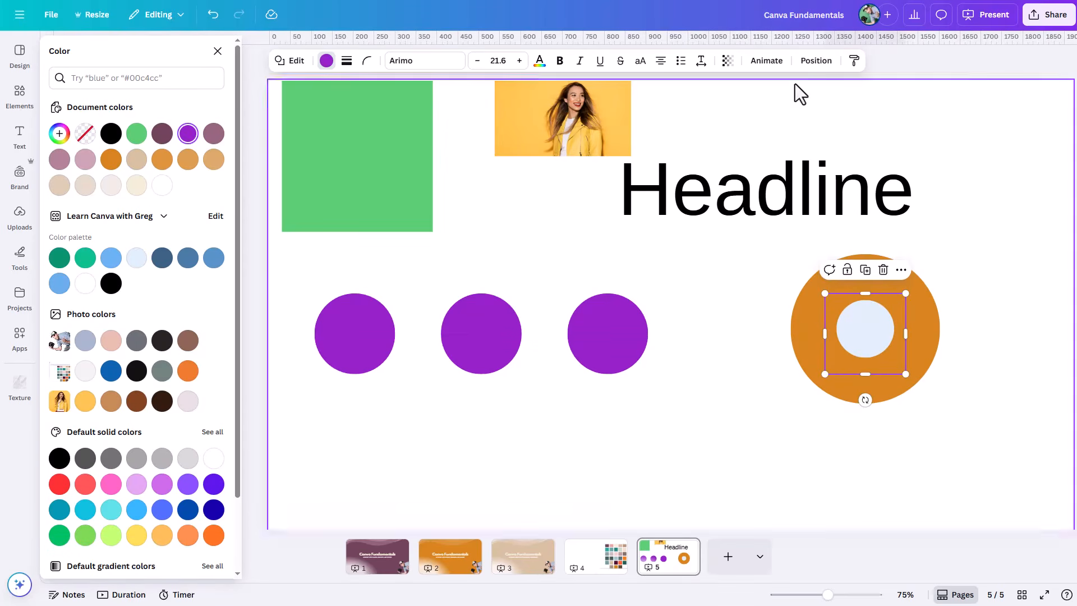
left_click(815, 60)
left_click_drag(144, 297, 161, 382)
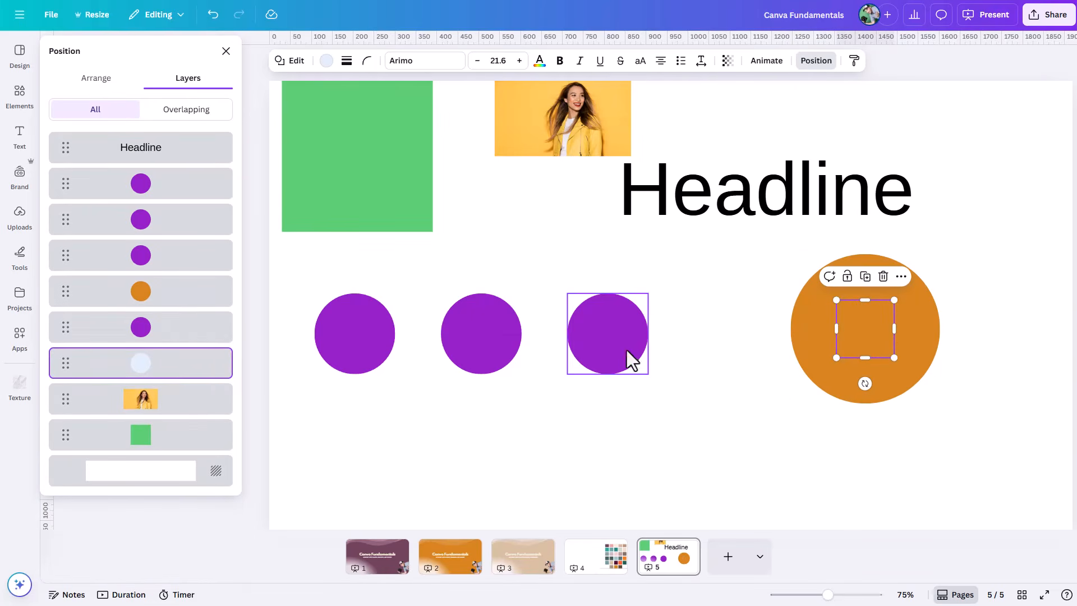
Step: Select through the stacked circles down to the pale blue one and move it out to the lower left of the orange circle
left_click(857, 330)
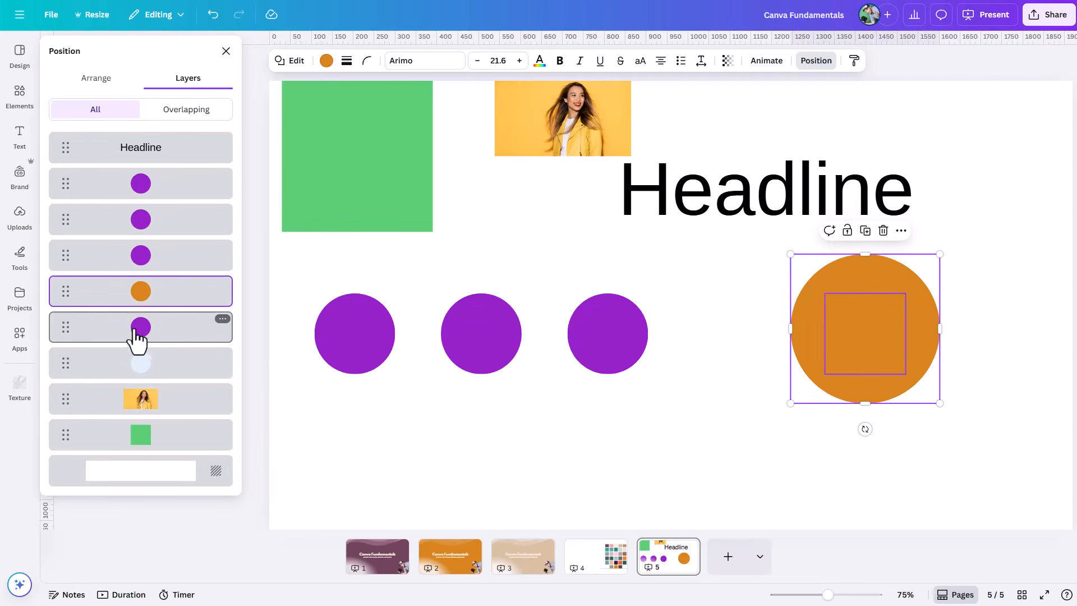
left_click(860, 332, "ctrl")
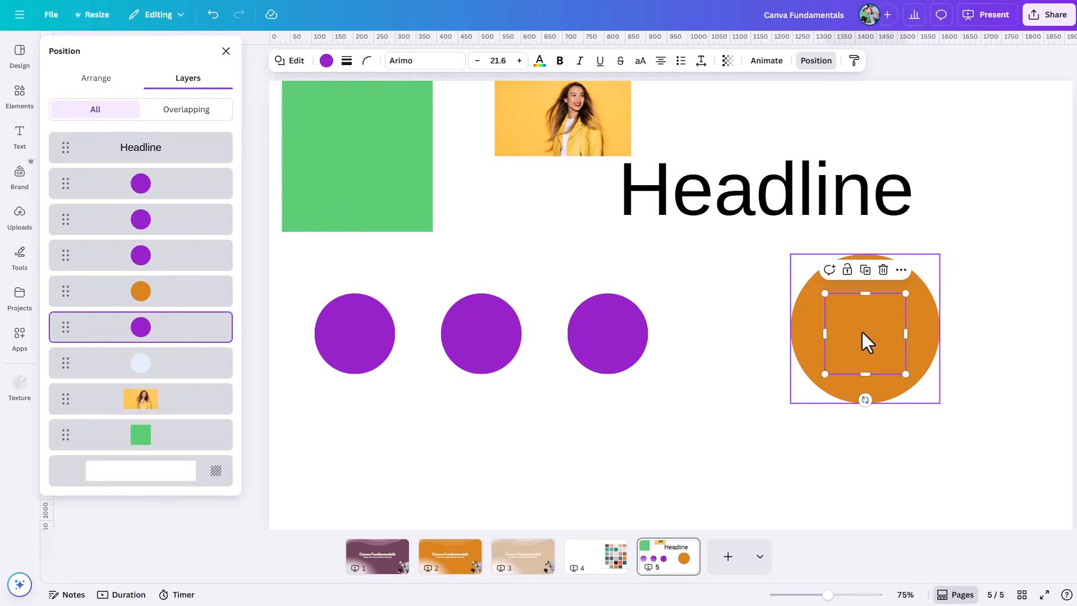
left_click(860, 331, "ctrl")
left_click_drag(862, 333, 745, 403)
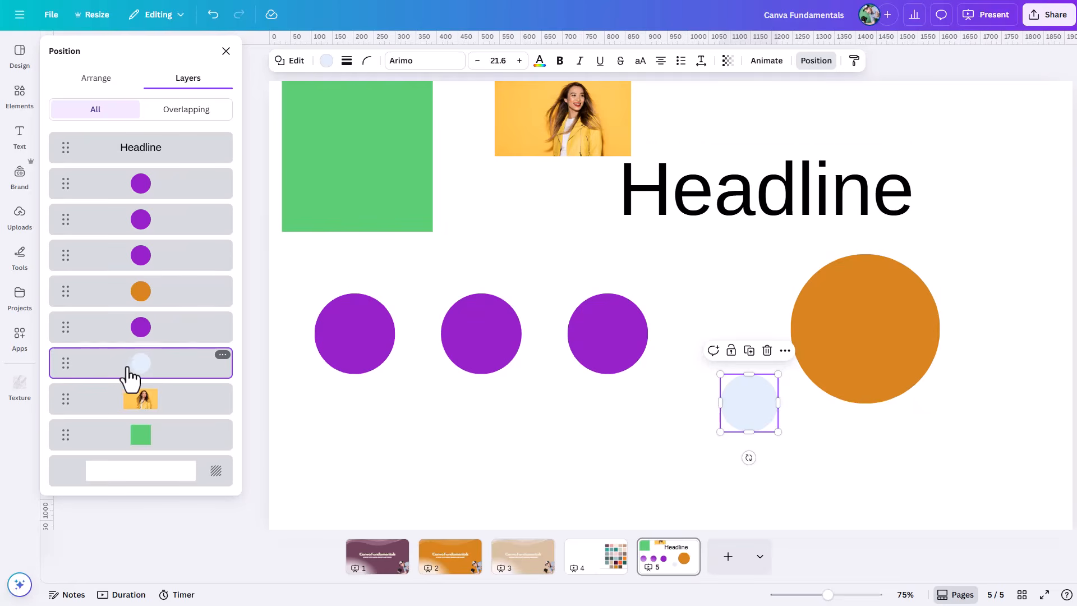
Step: Select the hidden purple circle, the orange circle, and the three visible purple circles together through their layers, then deselect everything
left_click(132, 335)
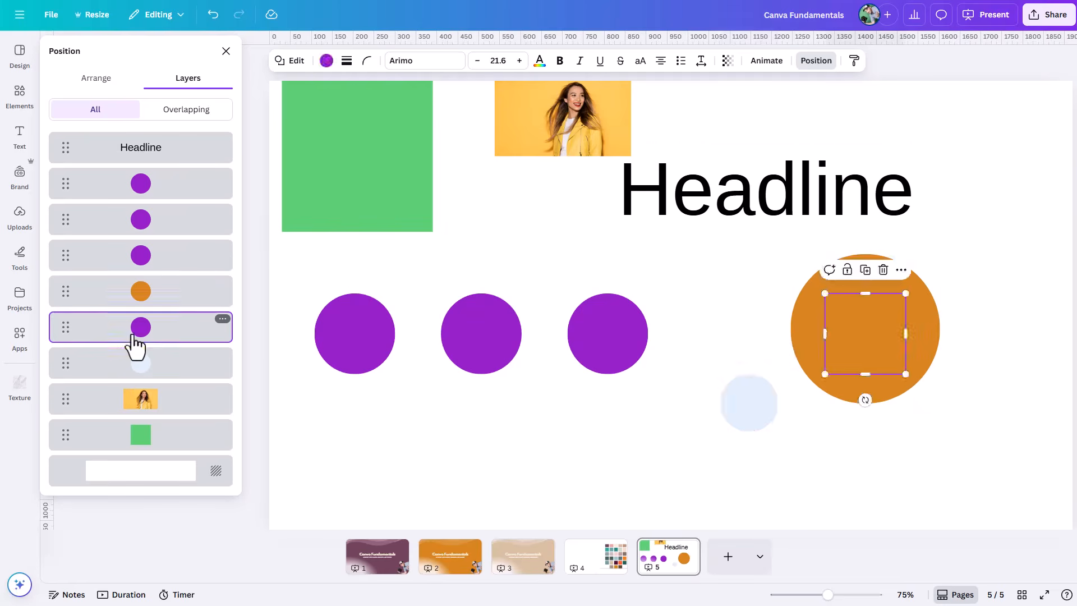
left_click(150, 302)
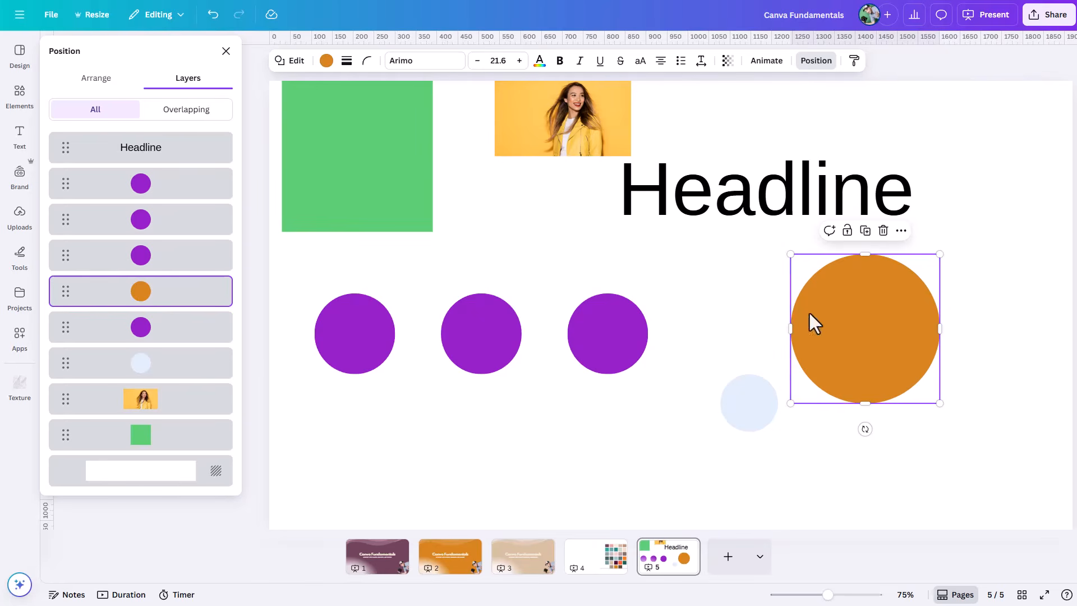
left_click(148, 263)
left_click(156, 224, "shift")
left_click(159, 193, "shift")
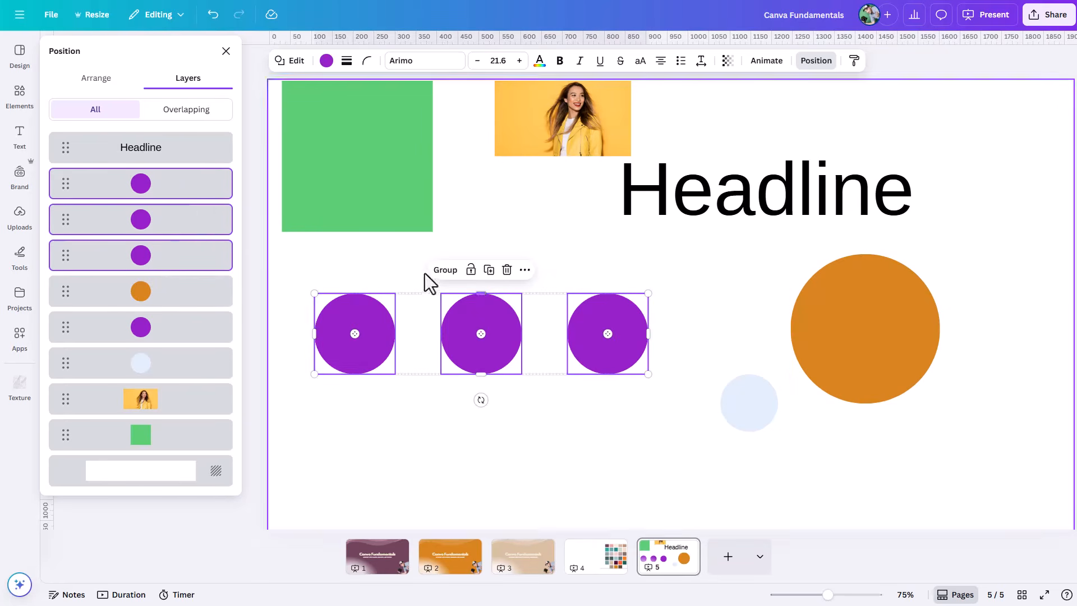
left_click(554, 466)
Step: Select the three purple circles in the row together and group them
left_click_drag(652, 412, 341, 319)
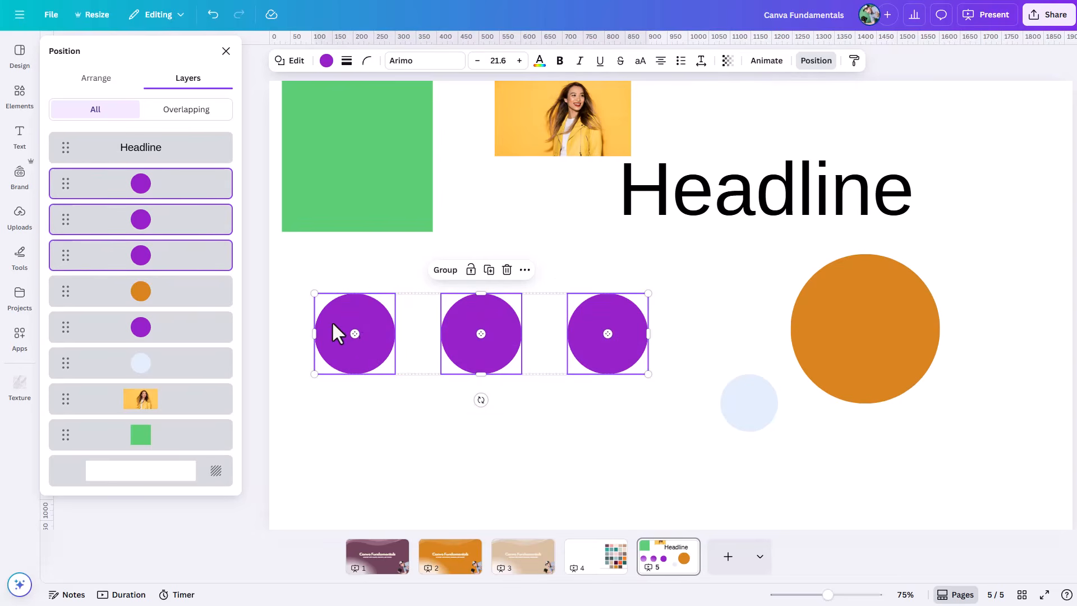
left_click(554, 238)
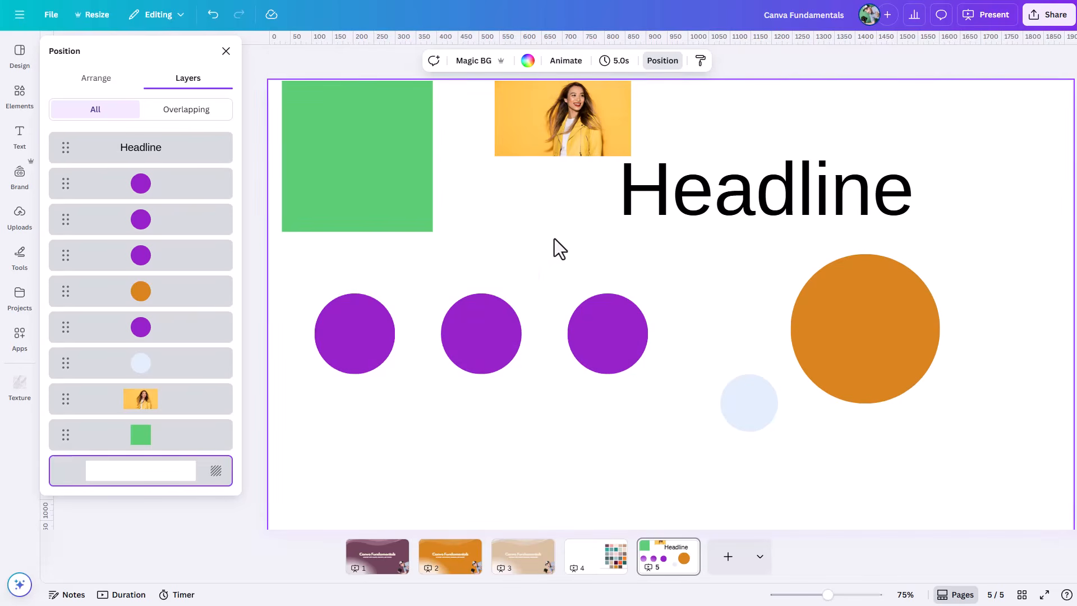
left_click(617, 332)
left_click(469, 450)
left_click_drag(685, 277, 351, 368)
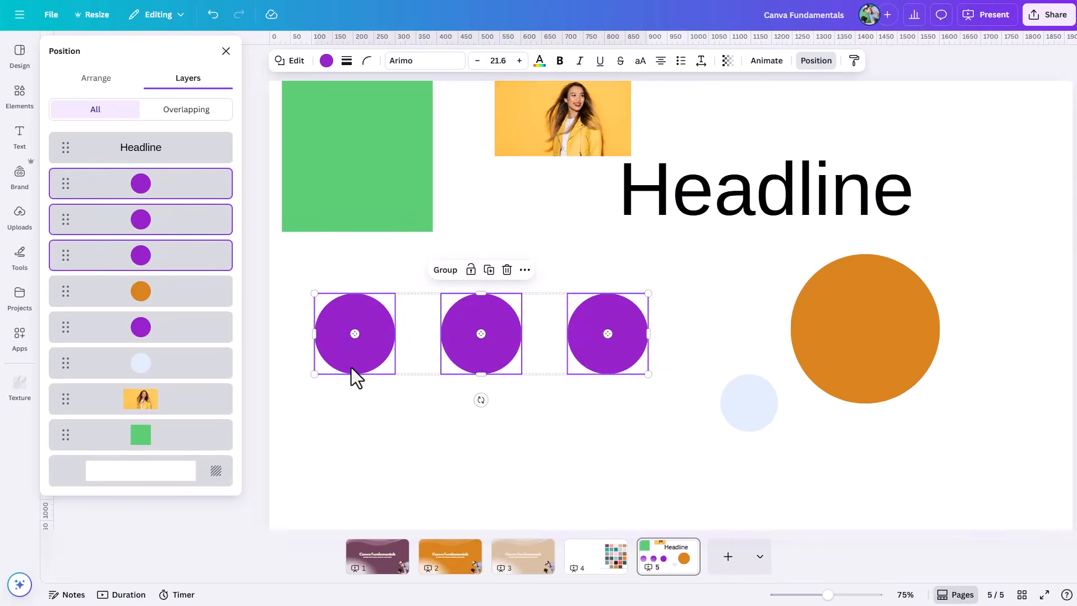
left_click(445, 271)
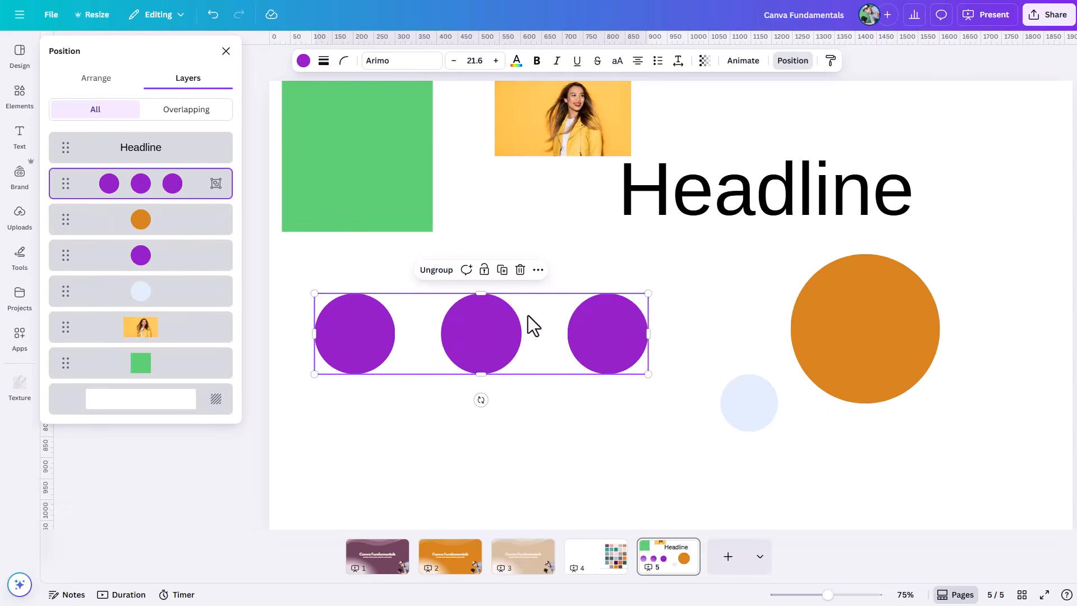
Step: Ungroup the three purple circles, group them again, and deselect the group
right_click(610, 333)
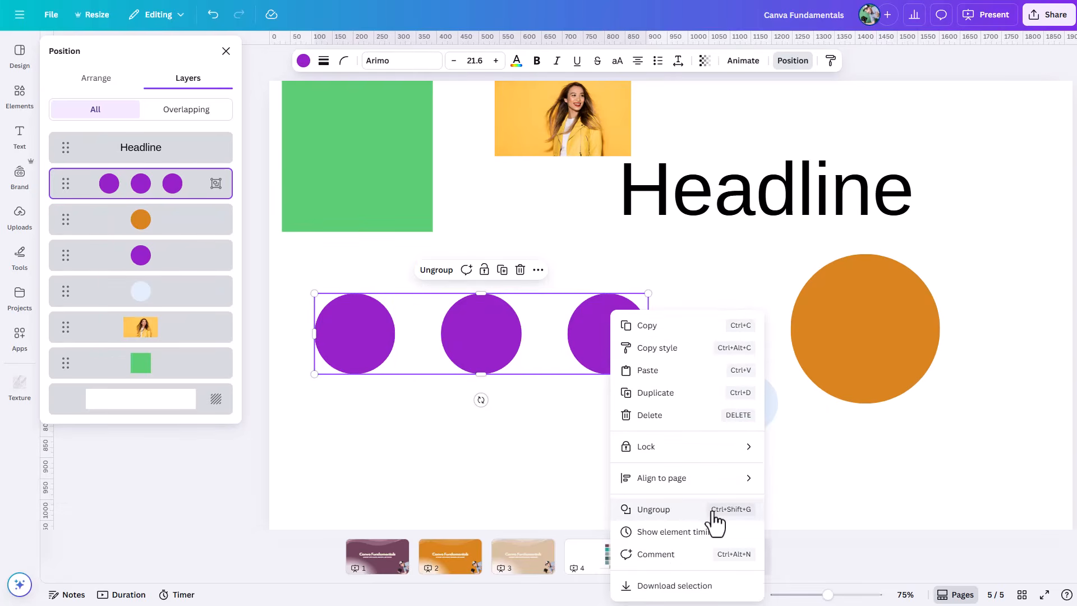
left_click(653, 510)
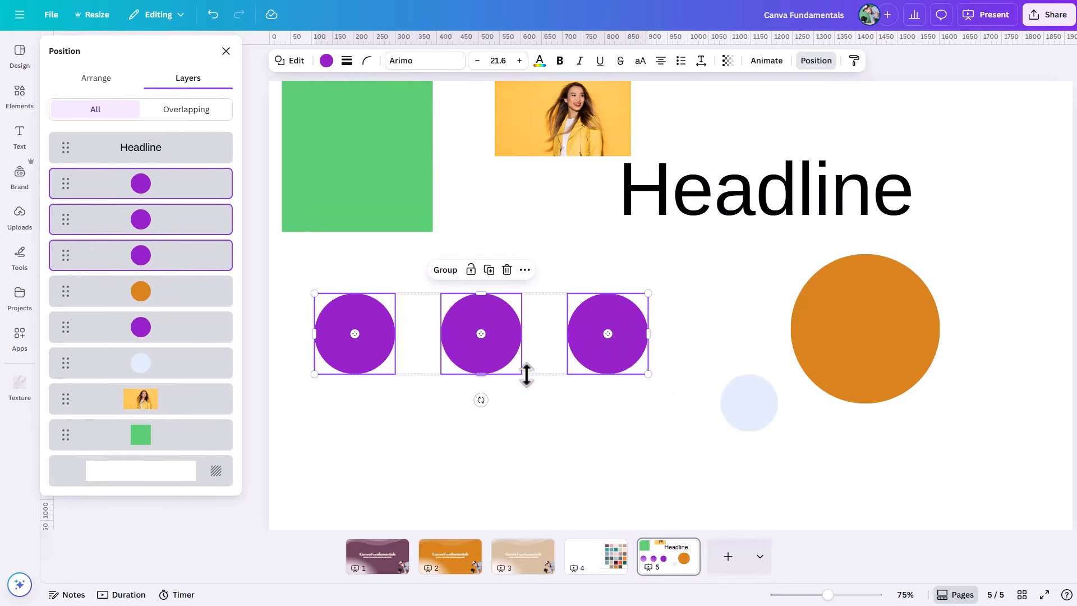
key("ctrl+g")
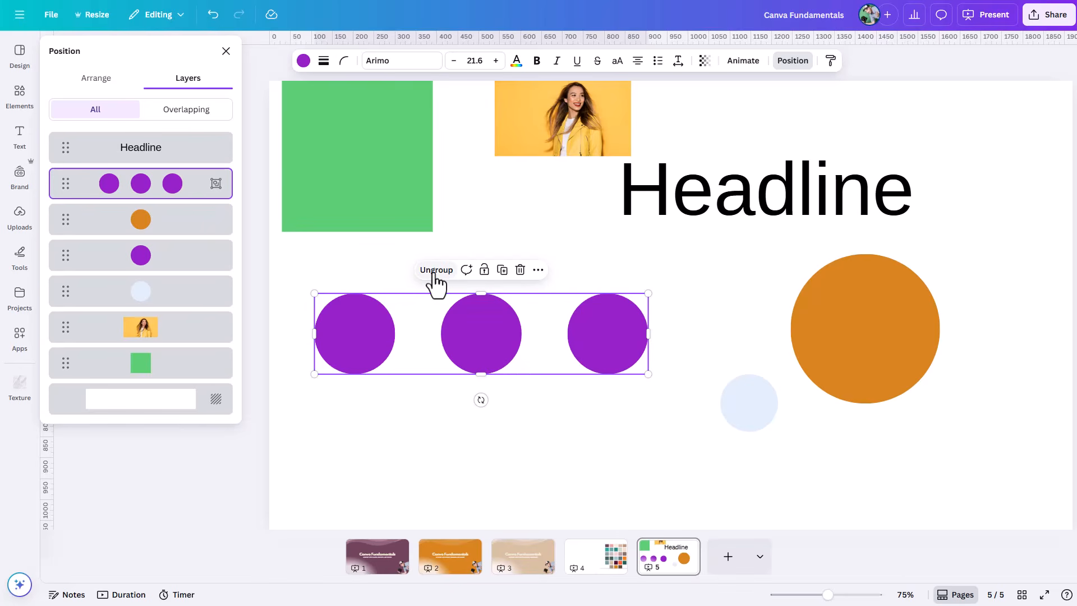
left_click(702, 270)
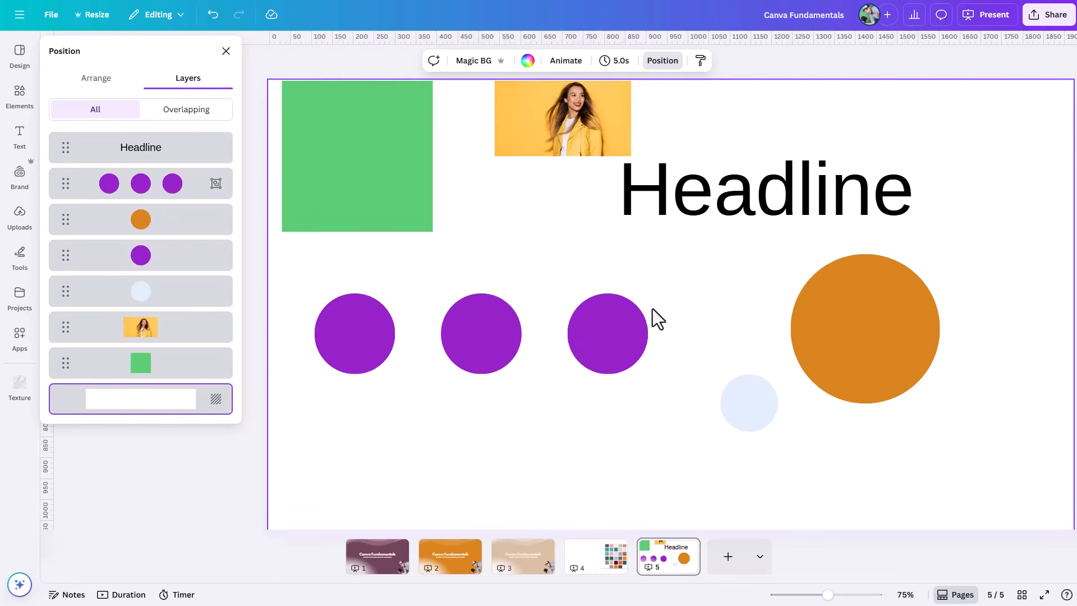
Step: Move the group of three purple circles down the page and enlarge it slightly
double_click(617, 324)
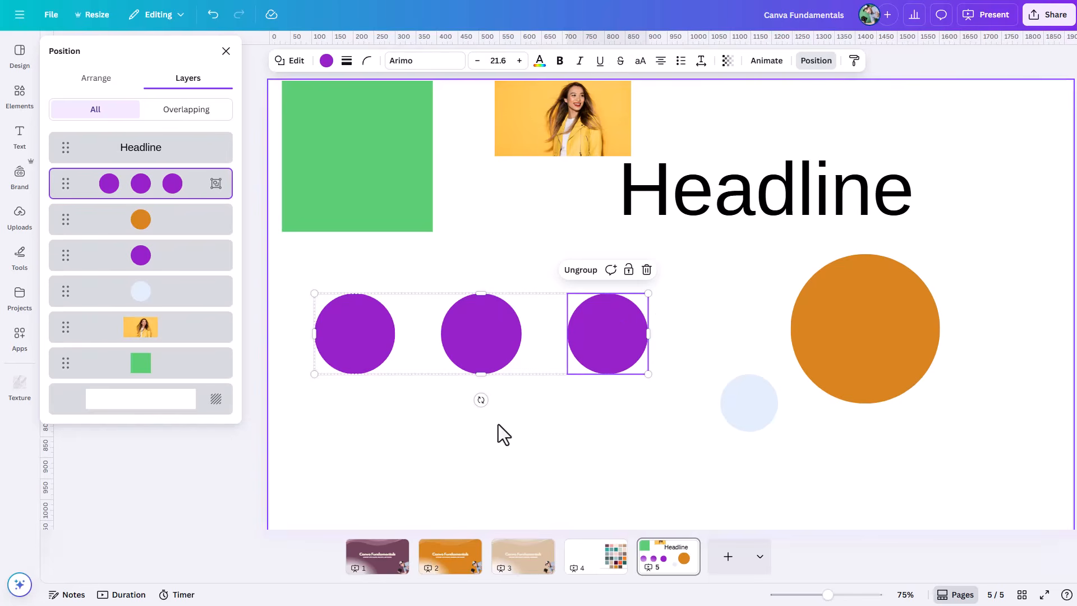
mouse_move(82, 192)
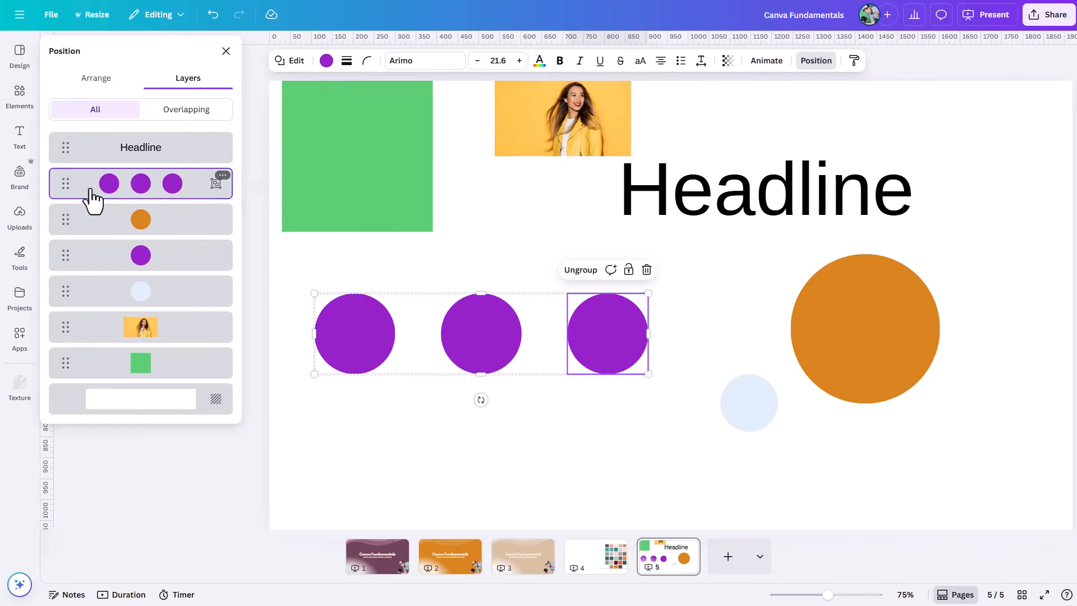
left_click_drag(356, 350, 356, 395)
mouse_move(671, 353)
left_mouse_down()
mouse_move(889, 241)
mouse_move(682, 352)
left_mouse_up()
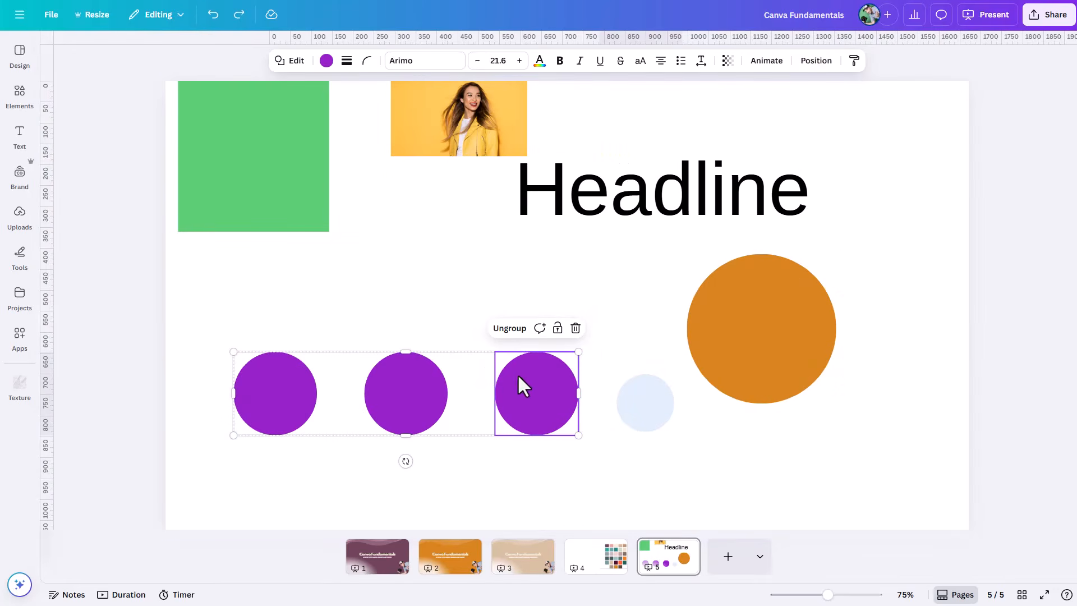
Step: Fill the group's leftmost circle with the darkest document orange and move the group toward the page's lower-right area
left_click(379, 392)
left_click(274, 391)
left_click(326, 60)
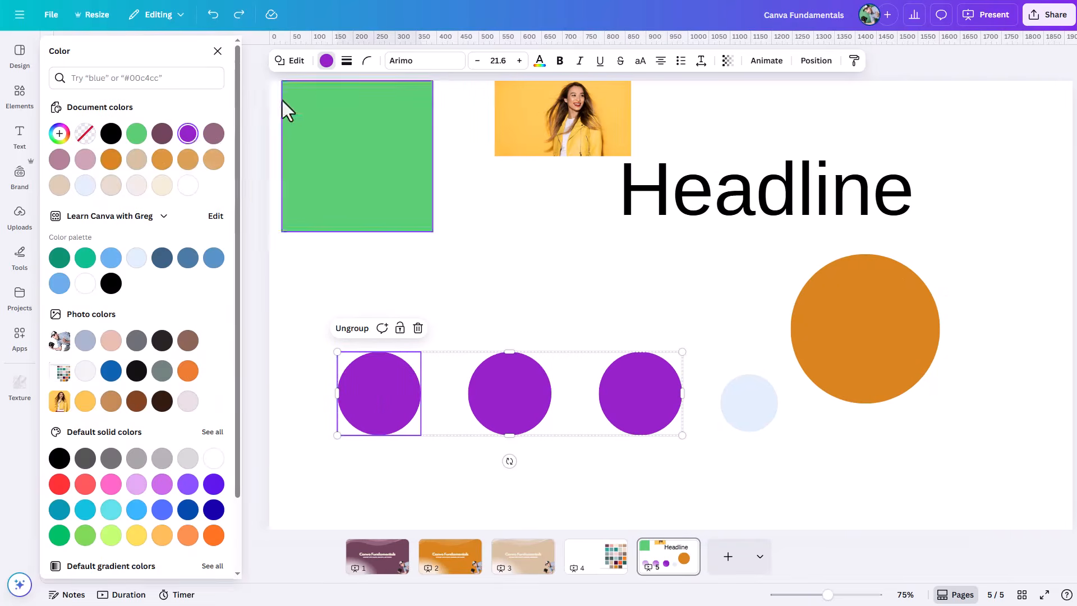
left_click(111, 159)
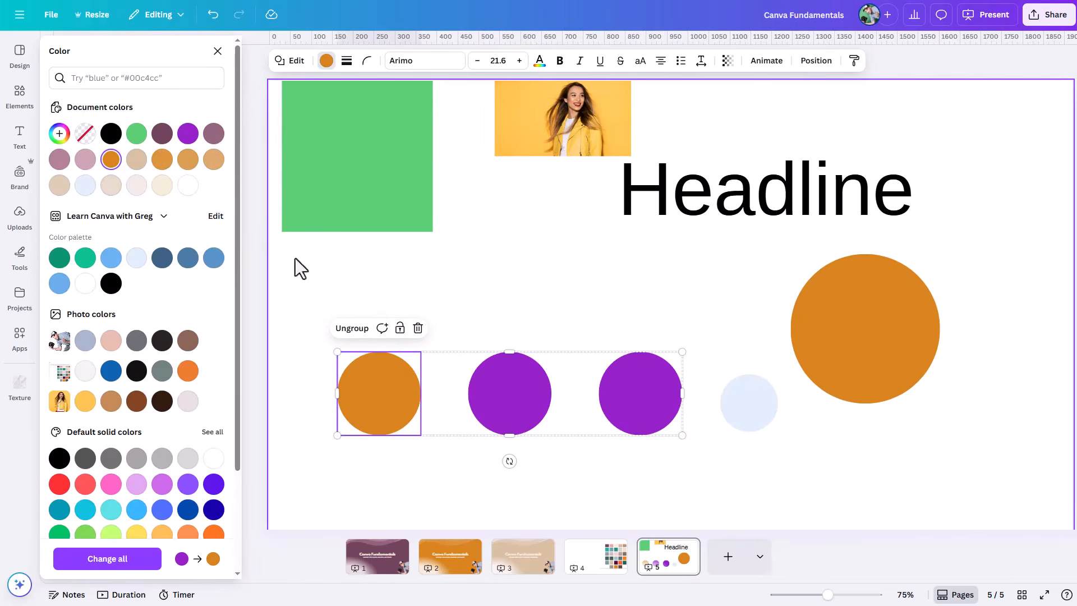
left_click(470, 342)
left_click_drag(482, 360, 533, 280)
Step: Shrink the photo on the Working with Photos page to about 905 × 519 and move it to the page's horizontal centre
left_click(448, 406)
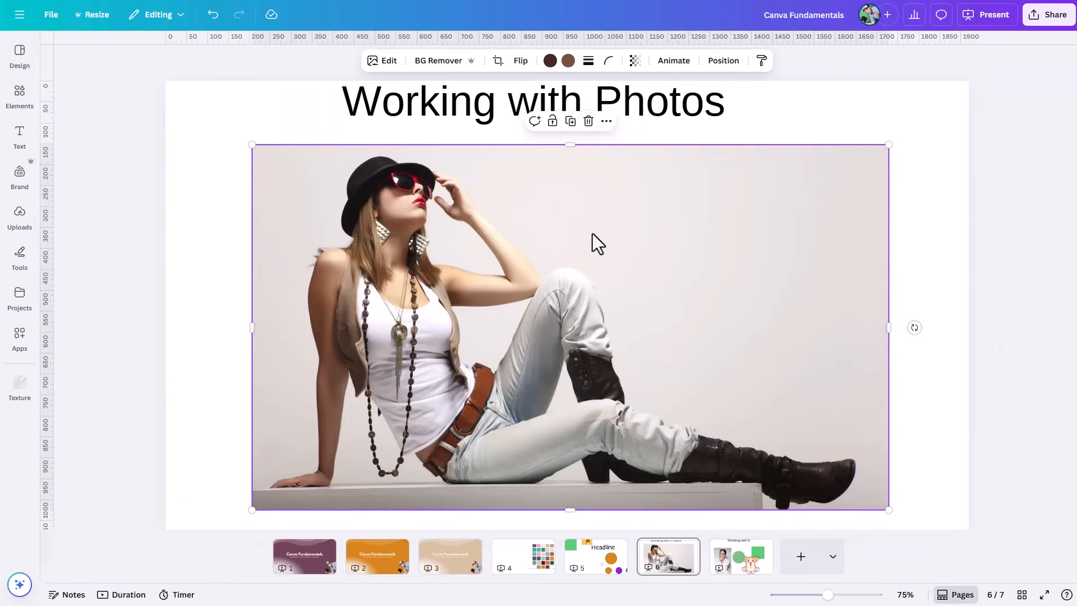
left_click_drag(889, 140, 695, 288)
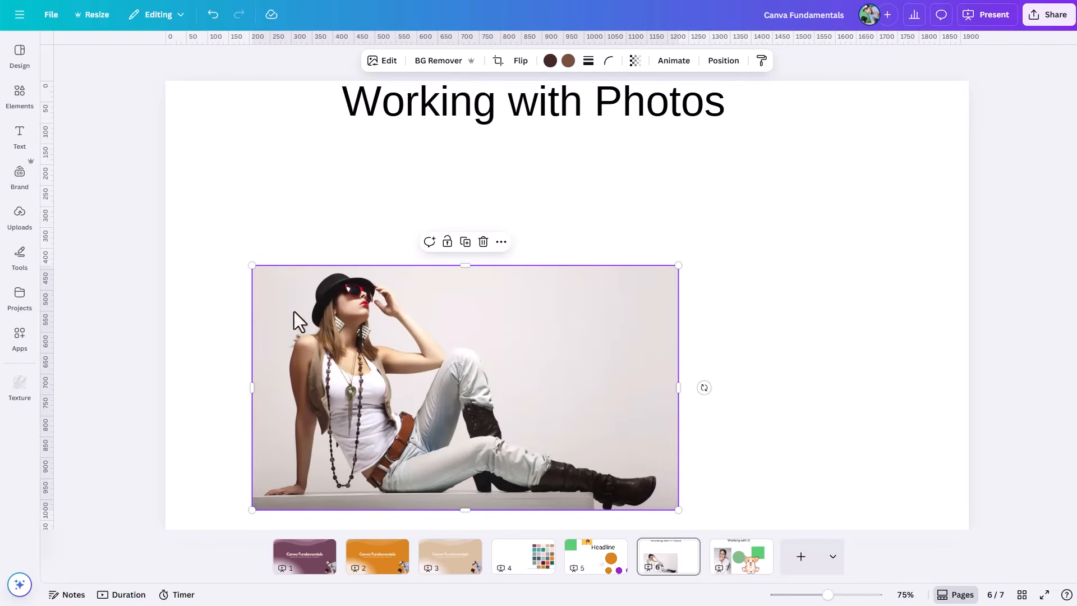
left_click_drag(678, 509, 631, 481)
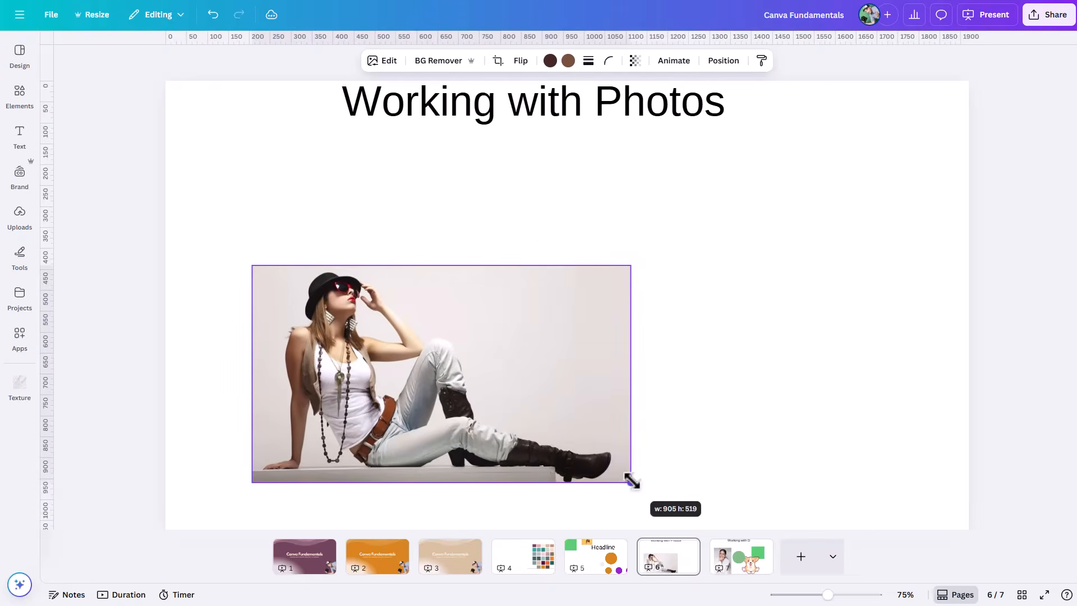
left_click_drag(503, 416, 627, 340)
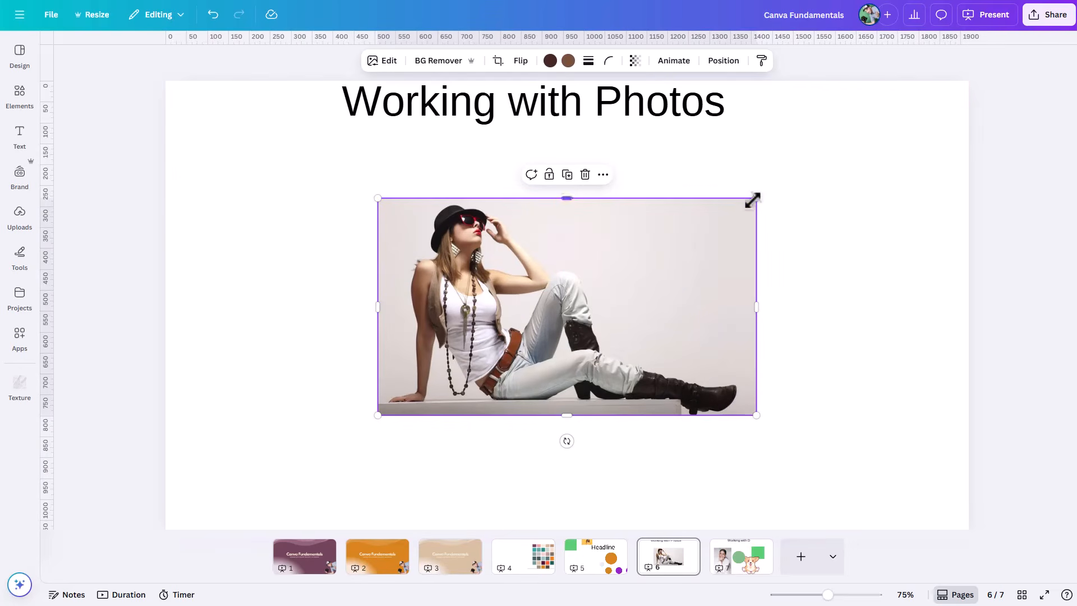
Step: Enlarge the photo proportionally to just below the title, reduce it slightly, and crop its right side to cut off the woman's lower legs
left_click_drag(755, 199, 854, 143)
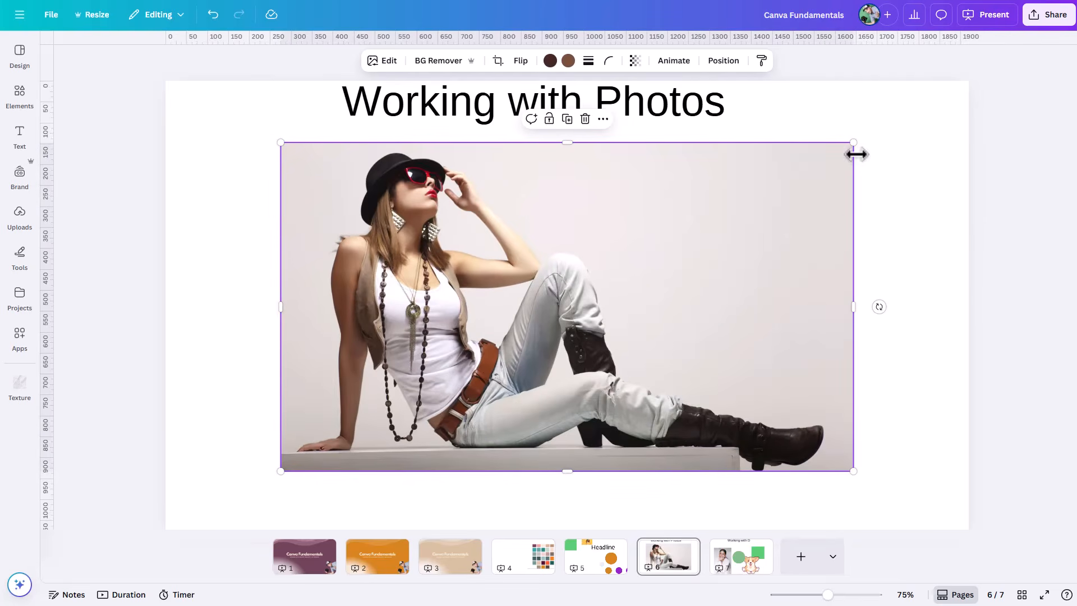
left_click_drag(853, 143, 843, 213)
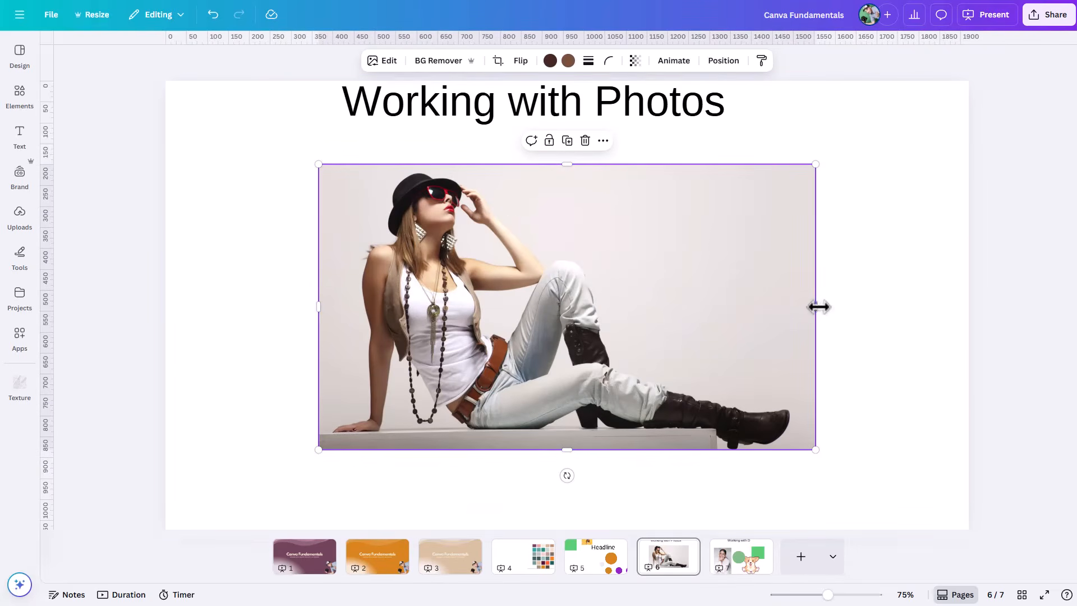
left_click_drag(815, 305, 622, 328)
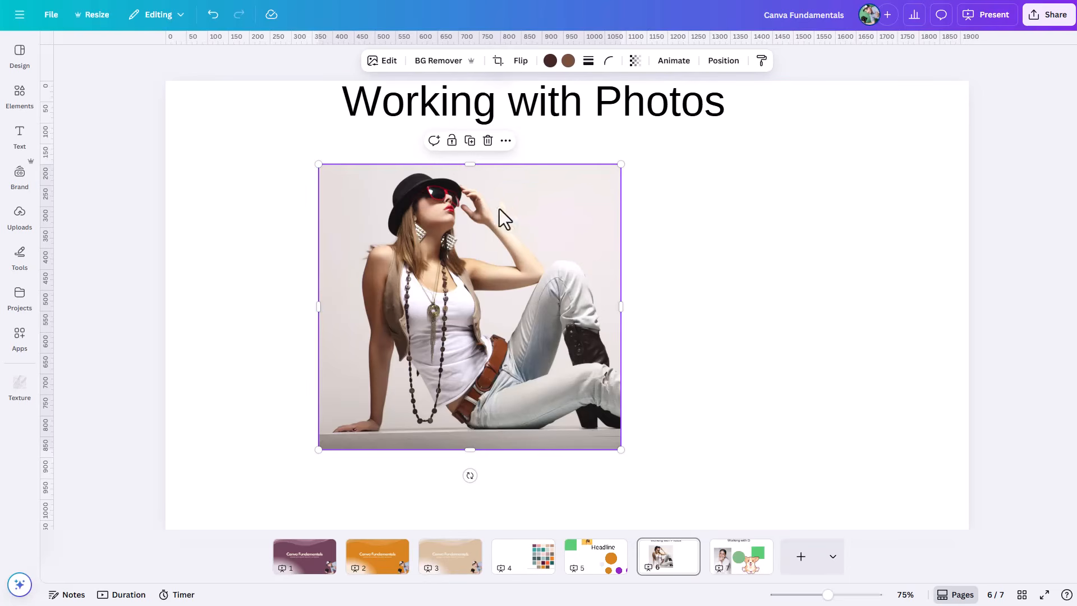
Step: Enlarge and reposition the image inside the photo's crop frame around the woman's upper body, and move the photo down and right
double_click(497, 306)
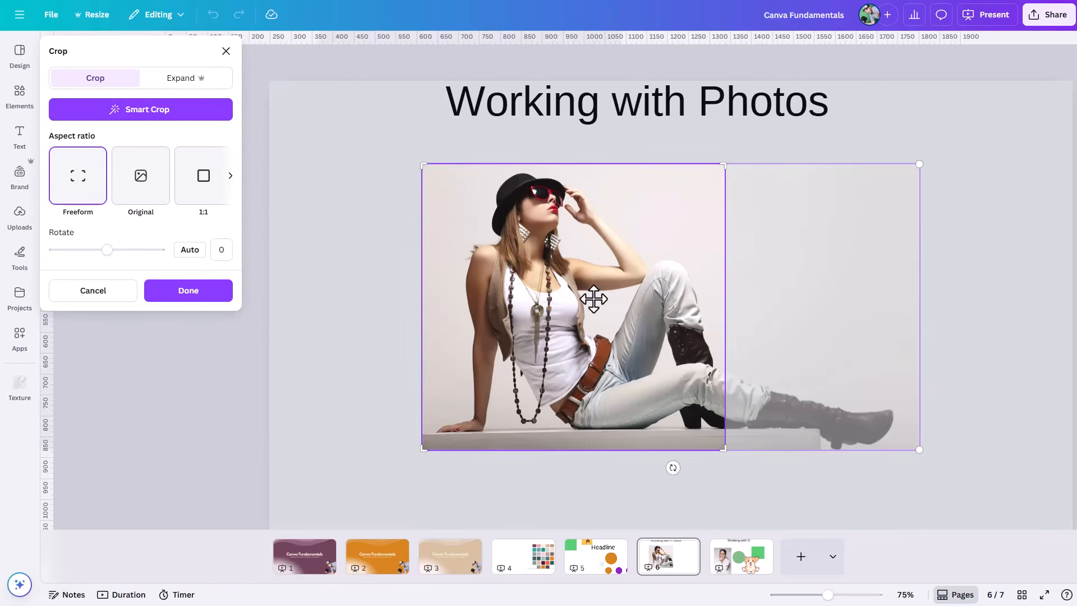
mouse_move(593, 298)
left_mouse_down()
mouse_move(447, 284)
mouse_move(607, 290)
left_mouse_up()
left_click_drag(930, 159, 1040, 100)
left_click(391, 326)
left_click_drag(428, 284, 507, 308)
double_click(506, 308)
left_click_drag(581, 259, 573, 327)
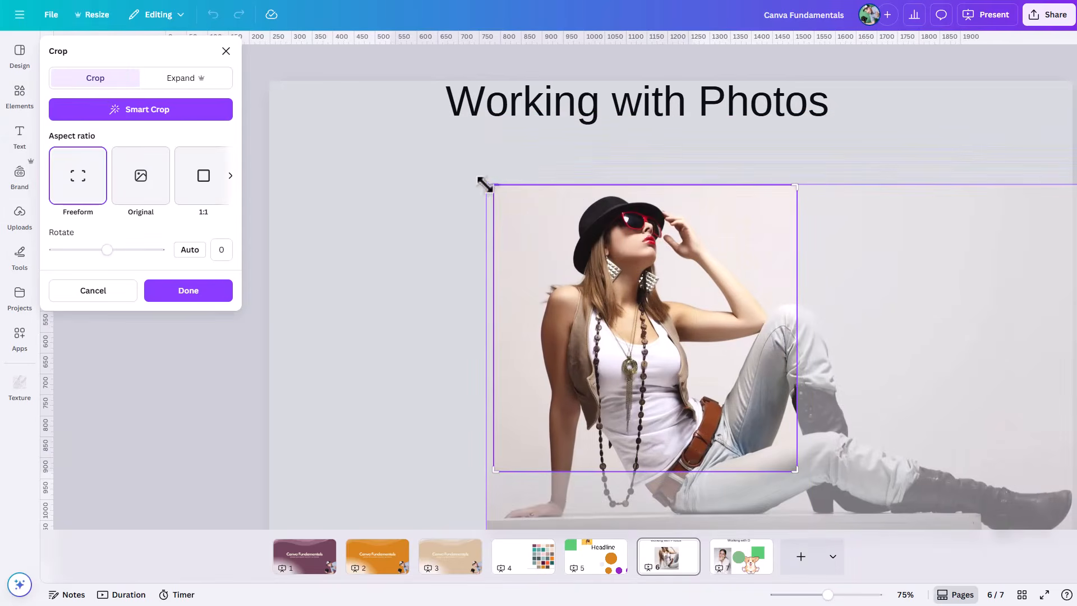
Step: Shrink the photo's crop frame and enlarge the image inside it to frame the woman's head and shoulders, and apply the crop
left_click_drag(824, 602, 810, 602)
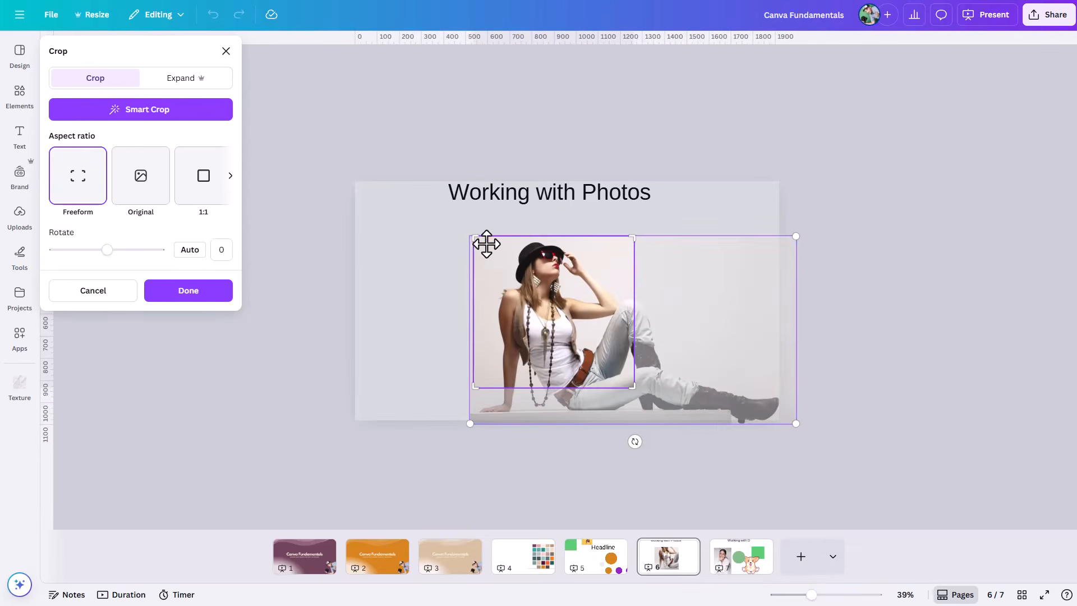
left_click_drag(473, 234, 530, 330)
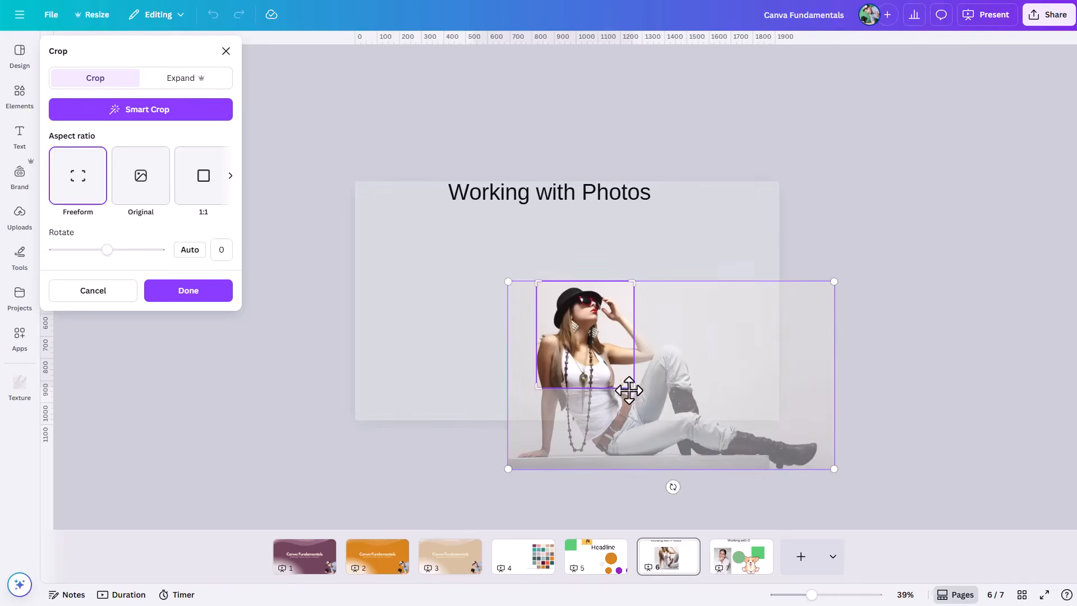
left_click_drag(833, 469, 934, 527)
left_click_drag(774, 458, 757, 455)
left_click(524, 212)
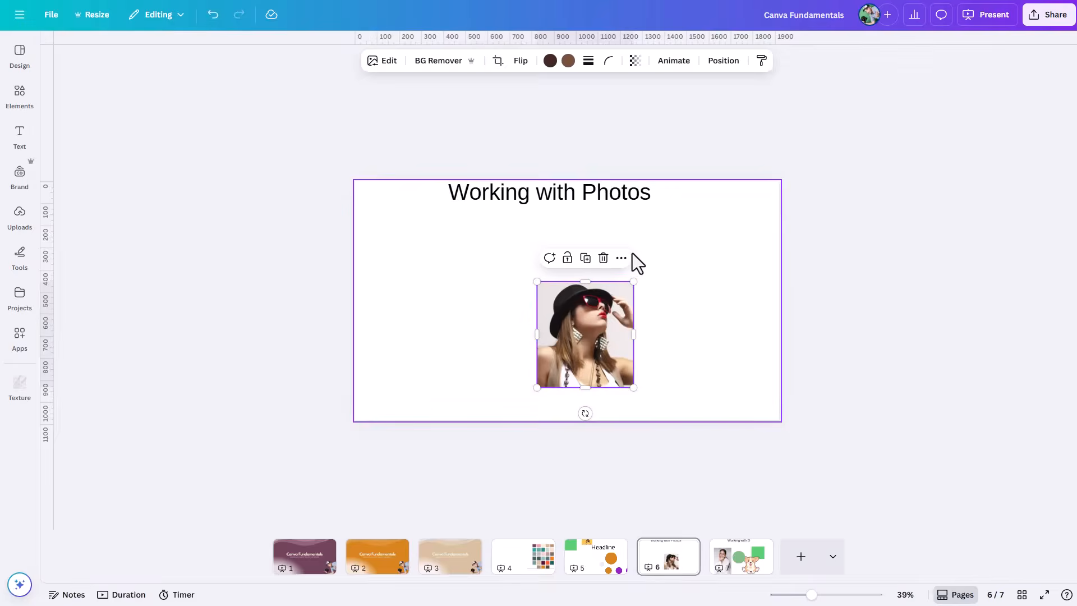
Step: Enlarge the head-and-shoulders photo, reduce it slightly, and crop its right side to cut off the woman's hand
left_click_drag(632, 280, 696, 213)
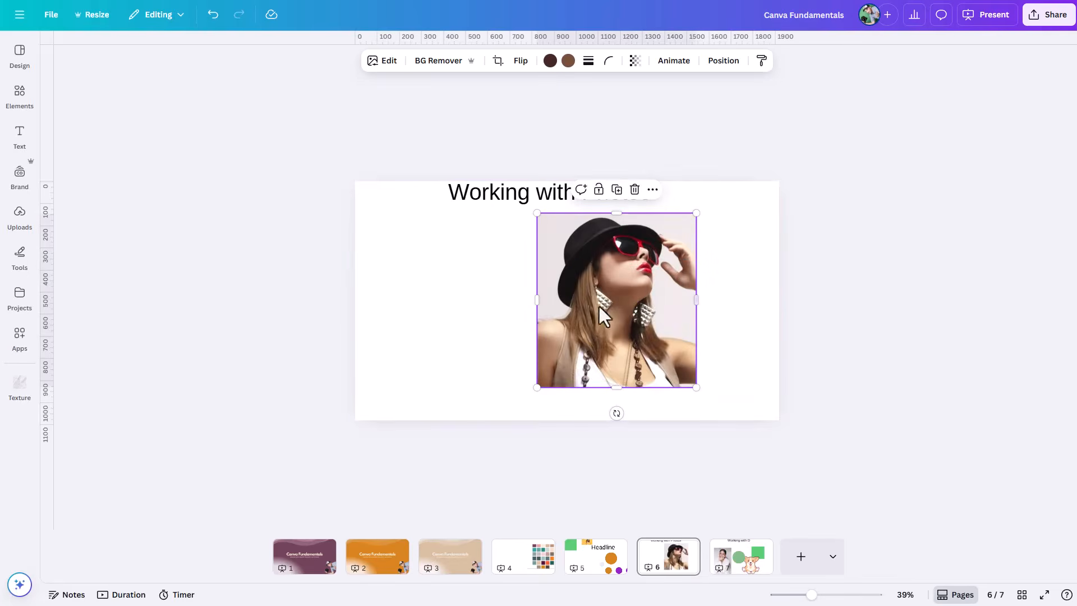
mouse_move(538, 387)
left_mouse_down()
mouse_move(511, 405)
mouse_move(528, 397)
left_mouse_up()
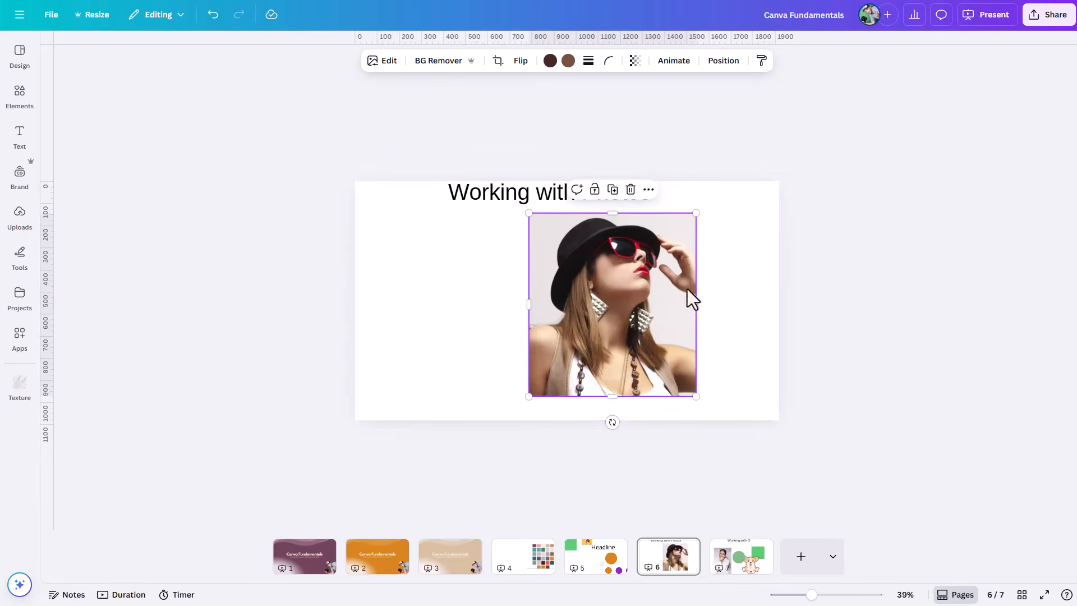
left_click_drag(696, 213, 672, 239)
left_click_drag(672, 321, 642, 322)
Step: Recrop the photo by shrinking the image and frame to show nearly the whole seated woman, and apply the crop
double_click(577, 344)
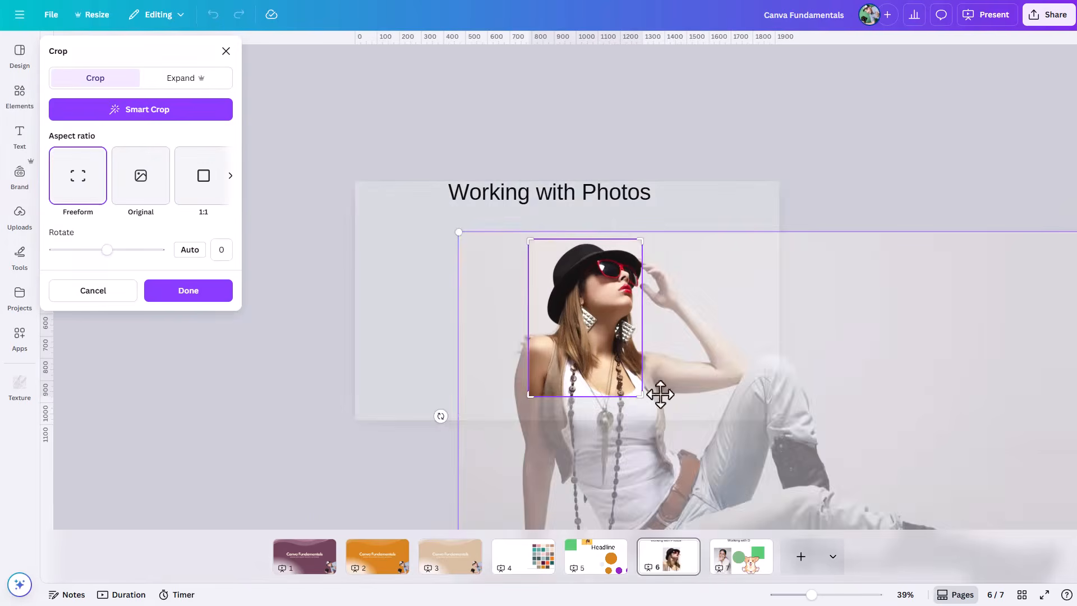
left_click_drag(792, 403, 668, 343)
left_click_drag(337, 150, 496, 240)
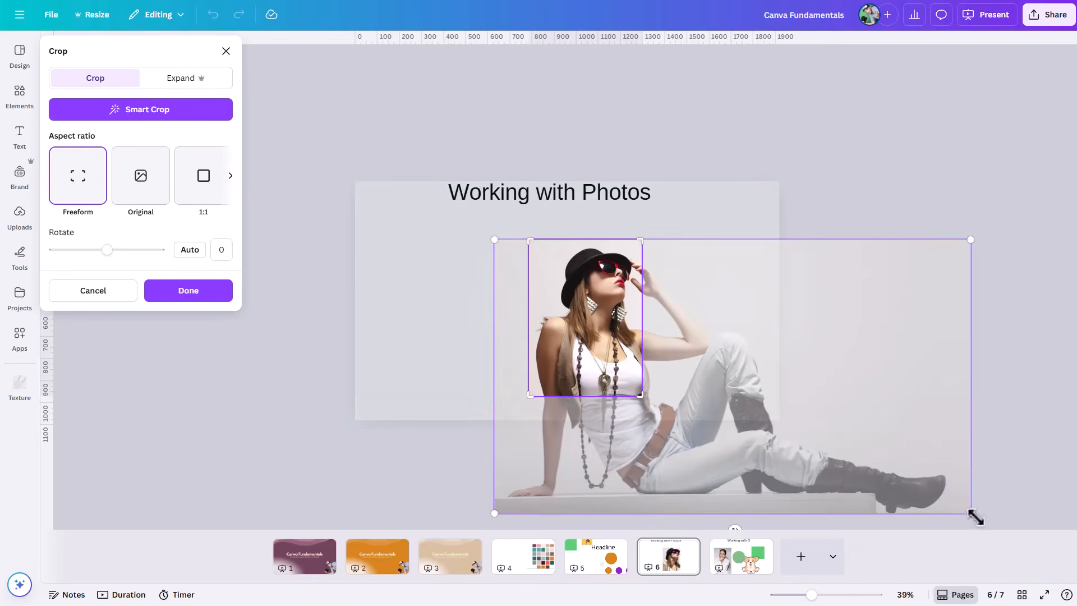
left_click_drag(975, 516, 766, 396)
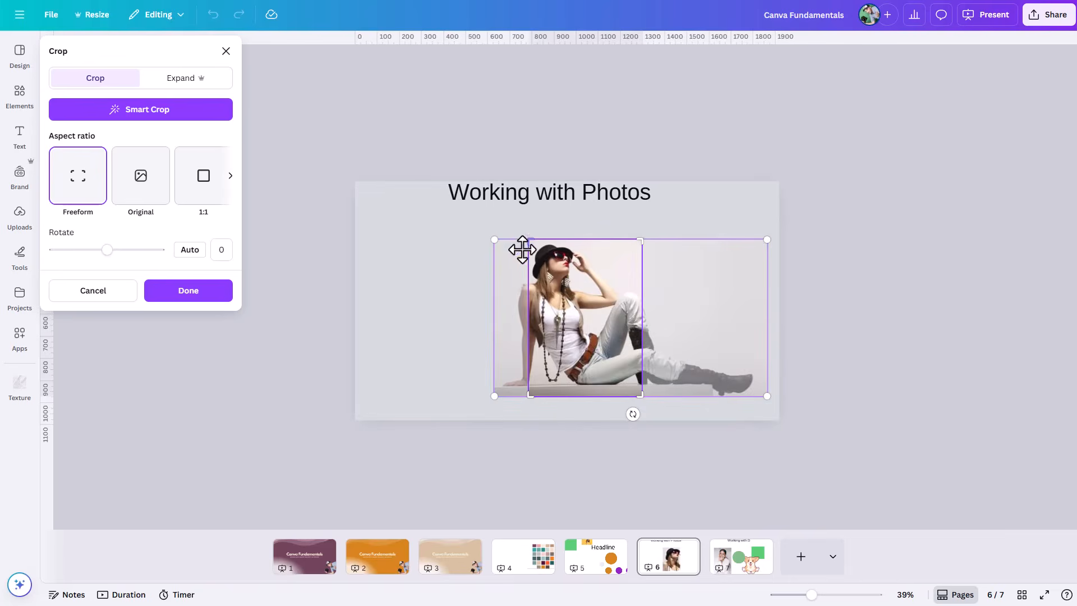
left_click_drag(687, 349, 762, 348)
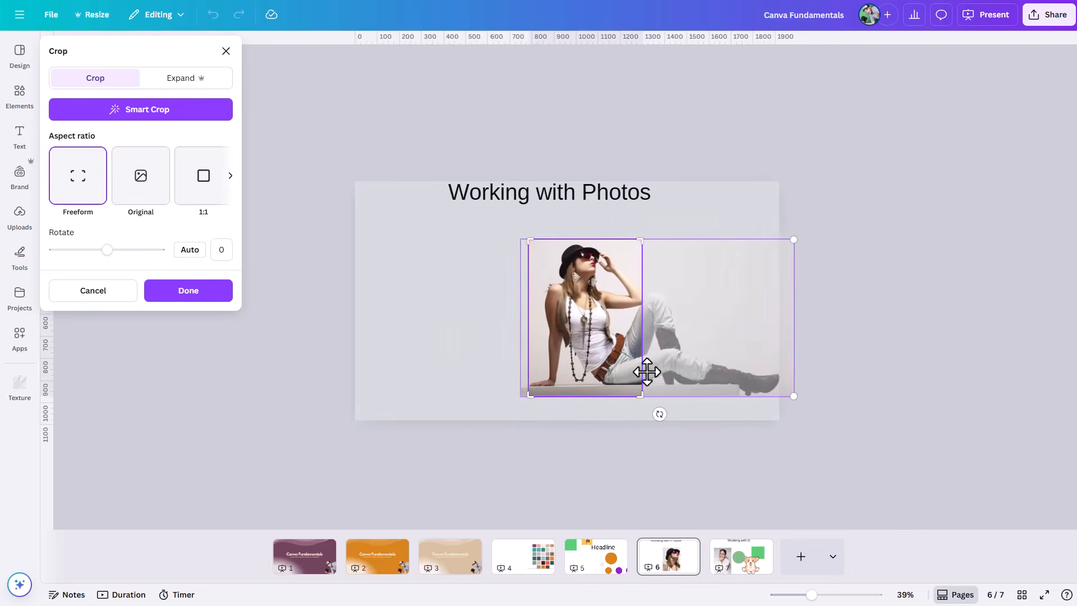
left_click_drag(639, 393, 628, 308)
left_click_drag(788, 392, 625, 303)
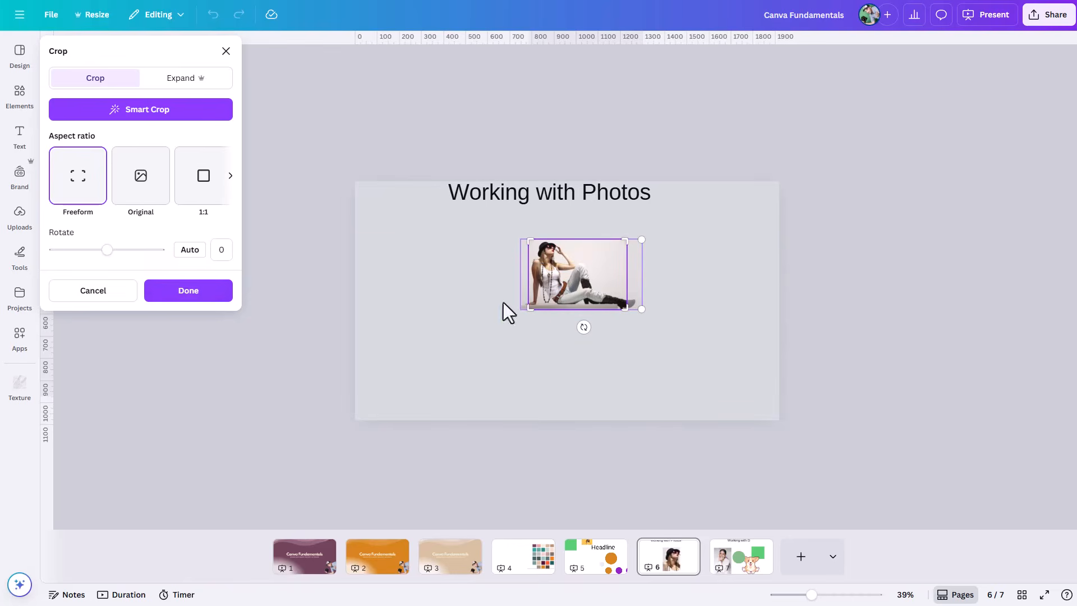
left_click(739, 269)
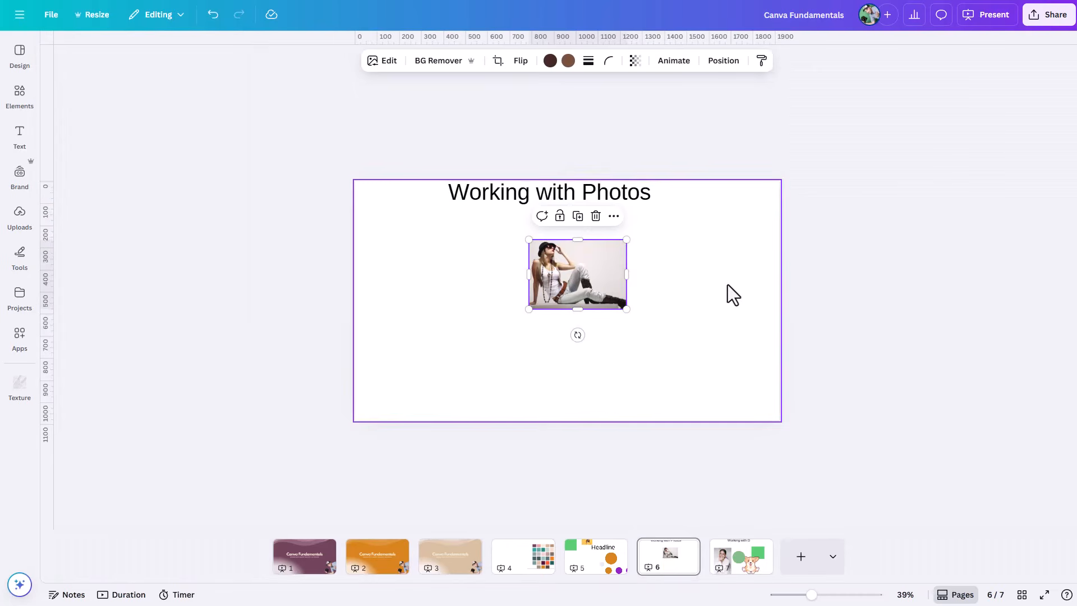
Step: Enlarge the recropped photo proportionally from its lower-right corner and nudge it slightly up and left
left_click(903, 595)
left_click(900, 543)
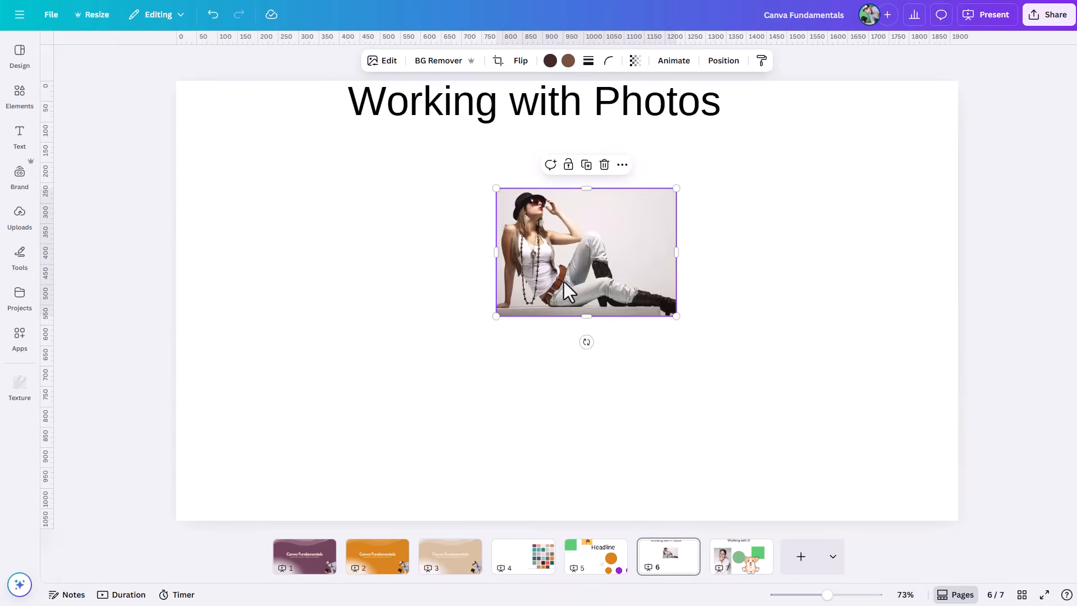
left_click_drag(675, 316, 808, 409)
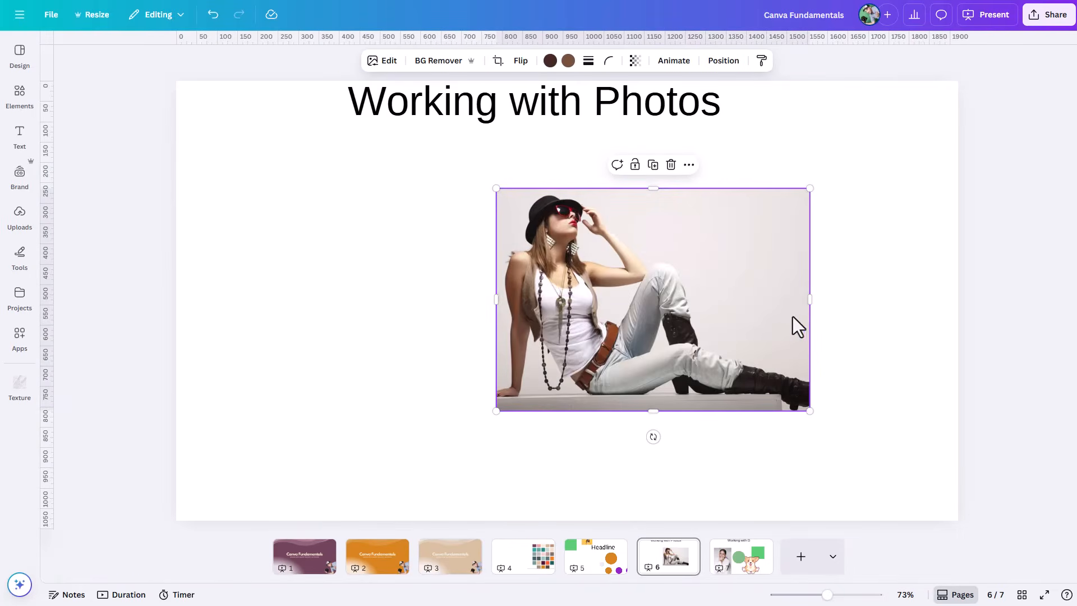
left_click_drag(649, 270, 647, 267)
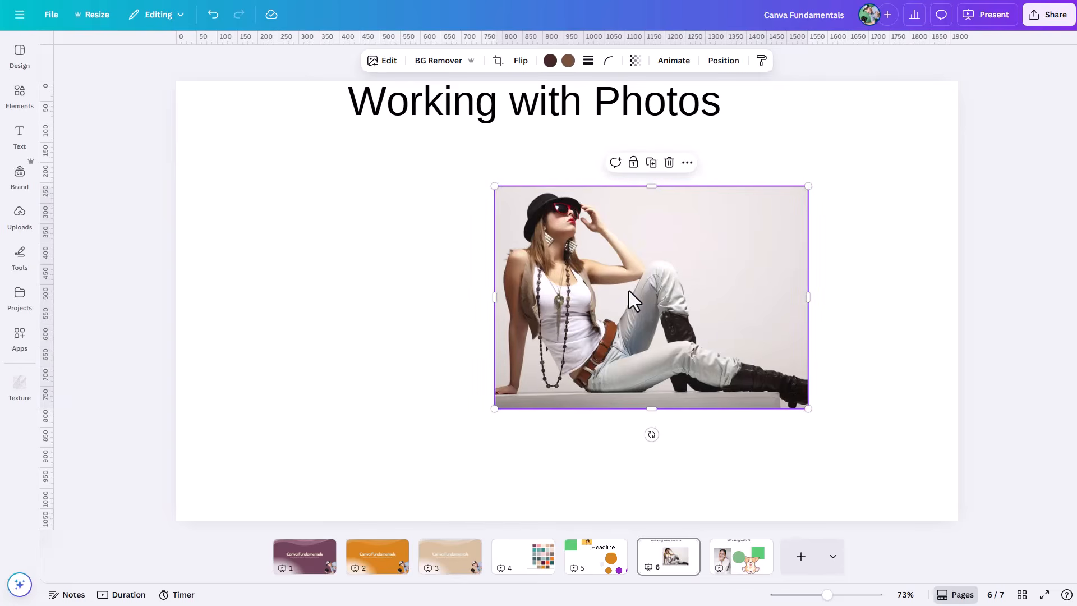
left_click(498, 61)
left_click(441, 204)
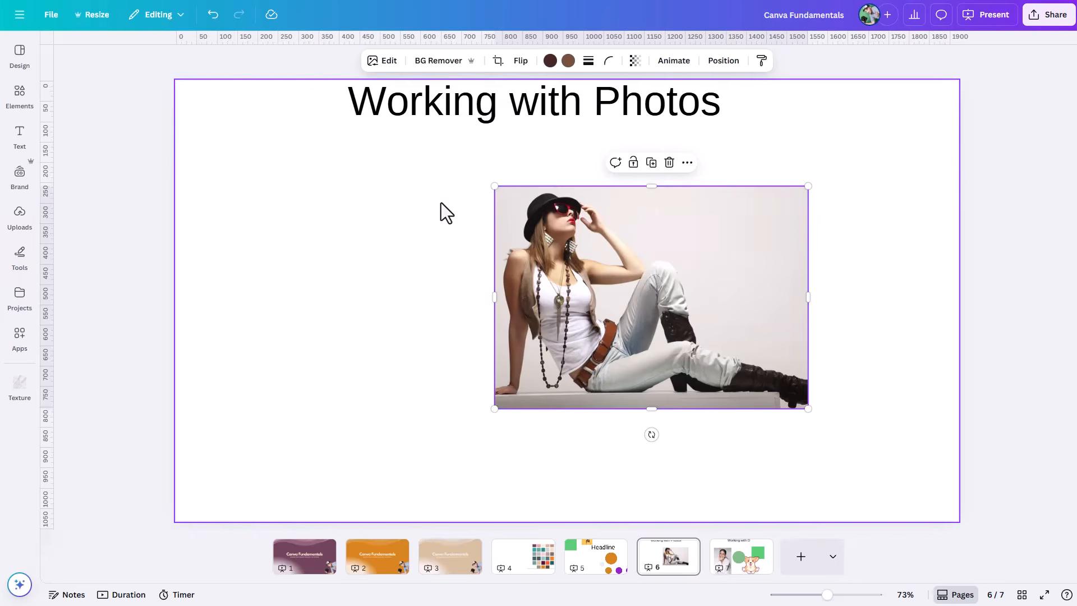
Step: On page 7, move the green circle over the green square's right side and the corgi graphic up and left
left_click(722, 569)
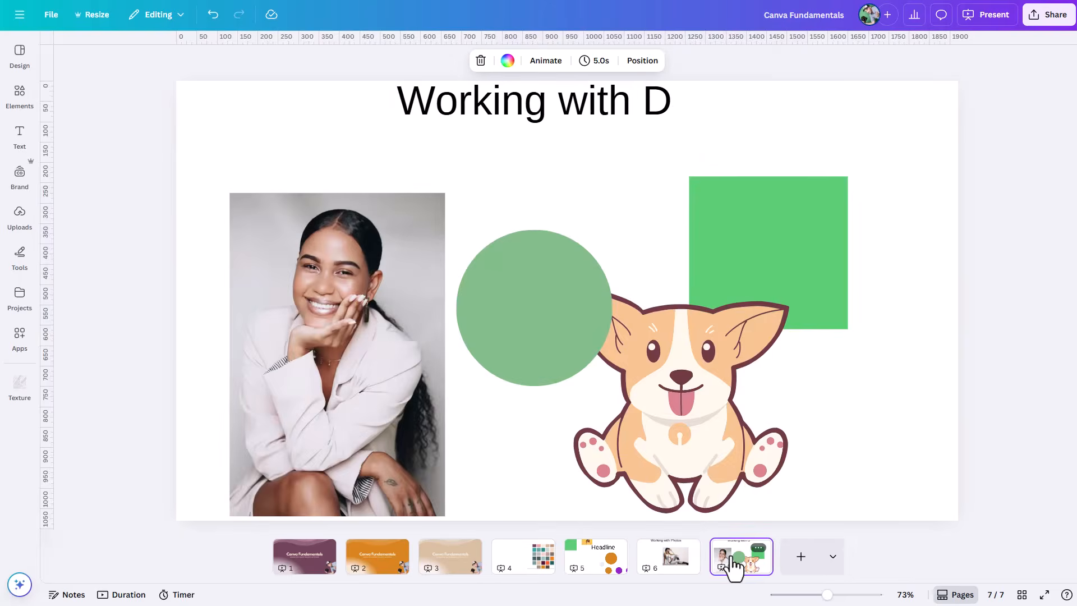
left_click_drag(541, 314, 860, 238)
left_click(666, 382)
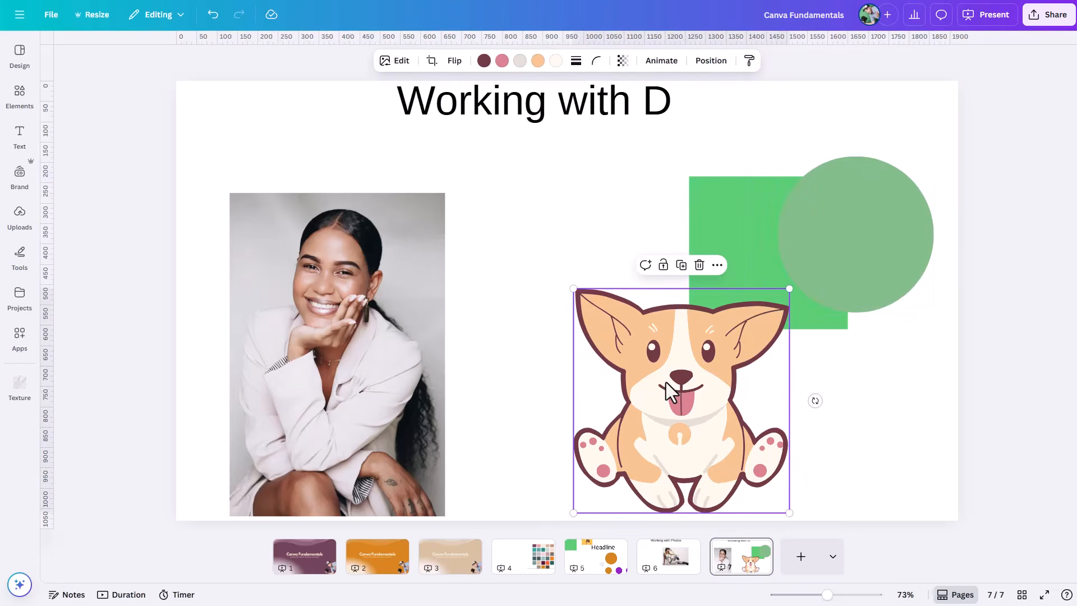
left_click_drag(686, 384, 648, 349)
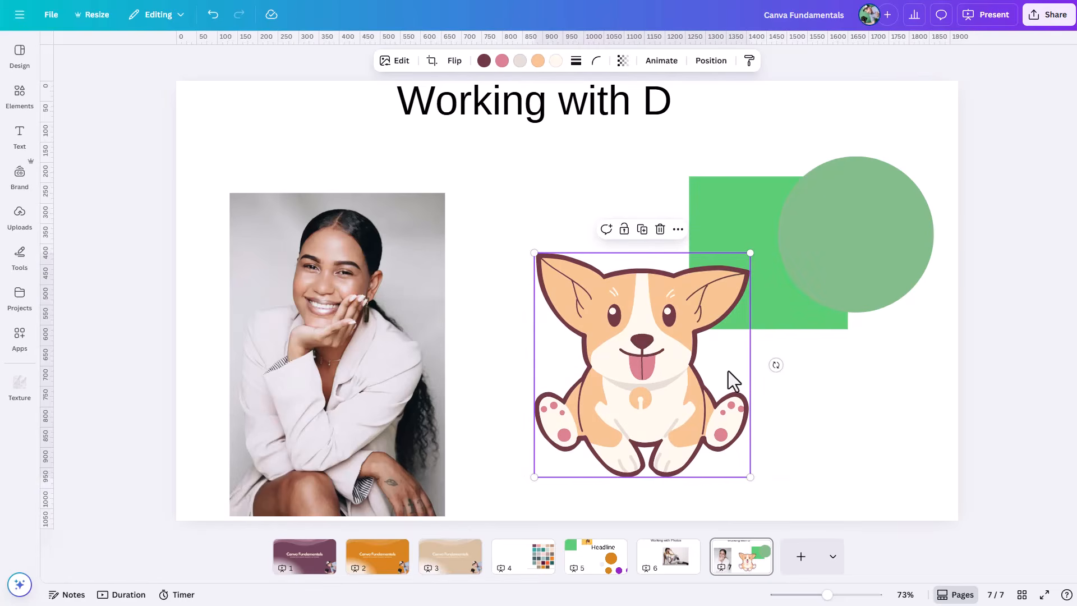
Step: Crop the corgi graphic from the top, leaving only its body below the mouth, and apply the crop
left_click(432, 60)
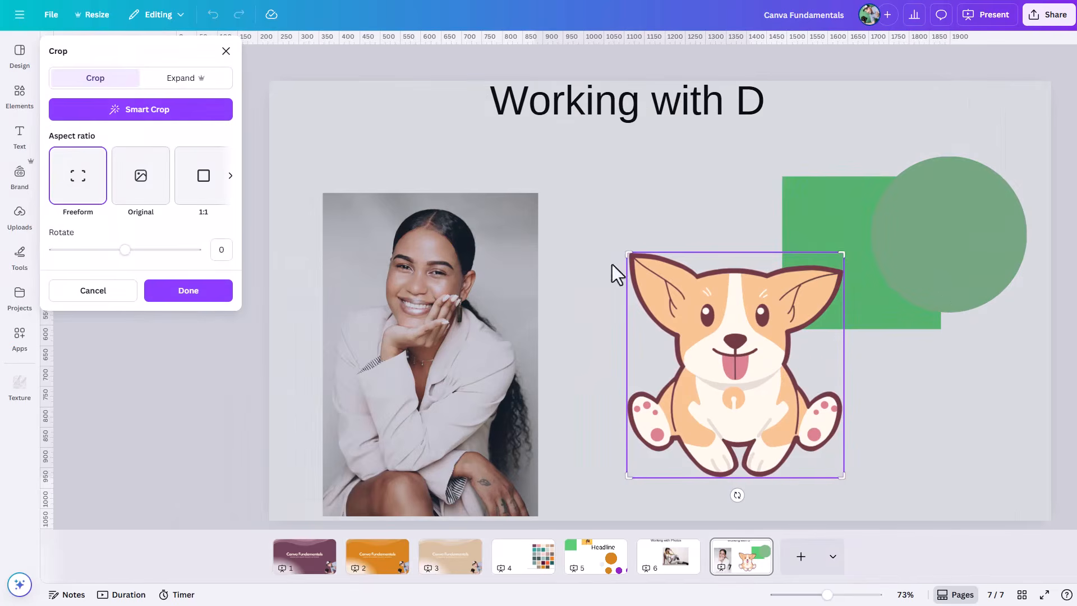
left_click_drag(841, 254, 857, 361)
left_click(660, 225)
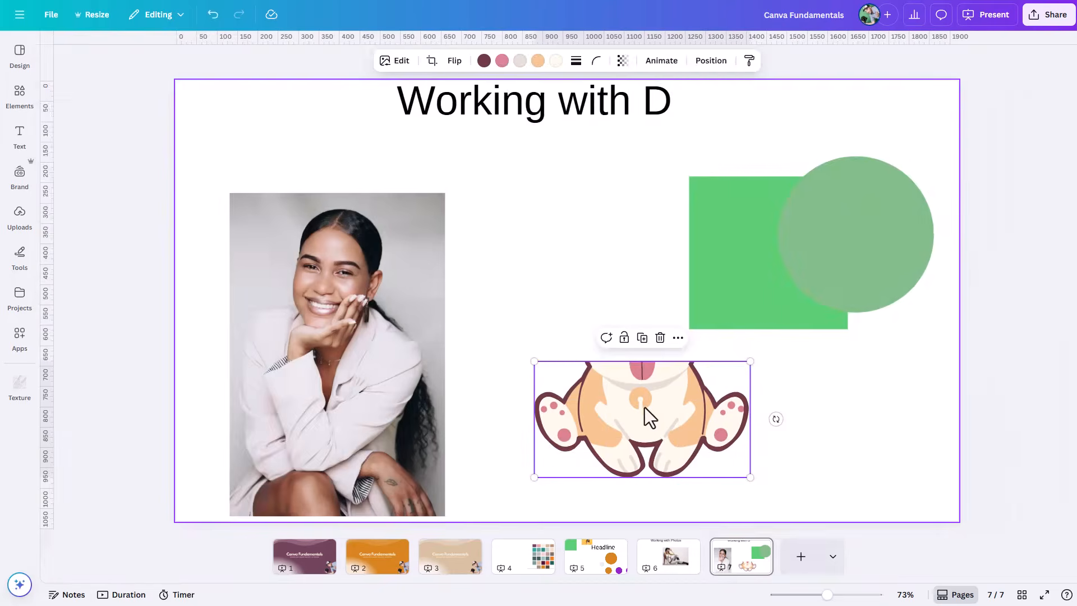
Step: Reposition the corgi inside its crop frame to show its face, apply the crop, and move the graphic up the page
double_click(645, 408)
left_click_drag(705, 384, 719, 470)
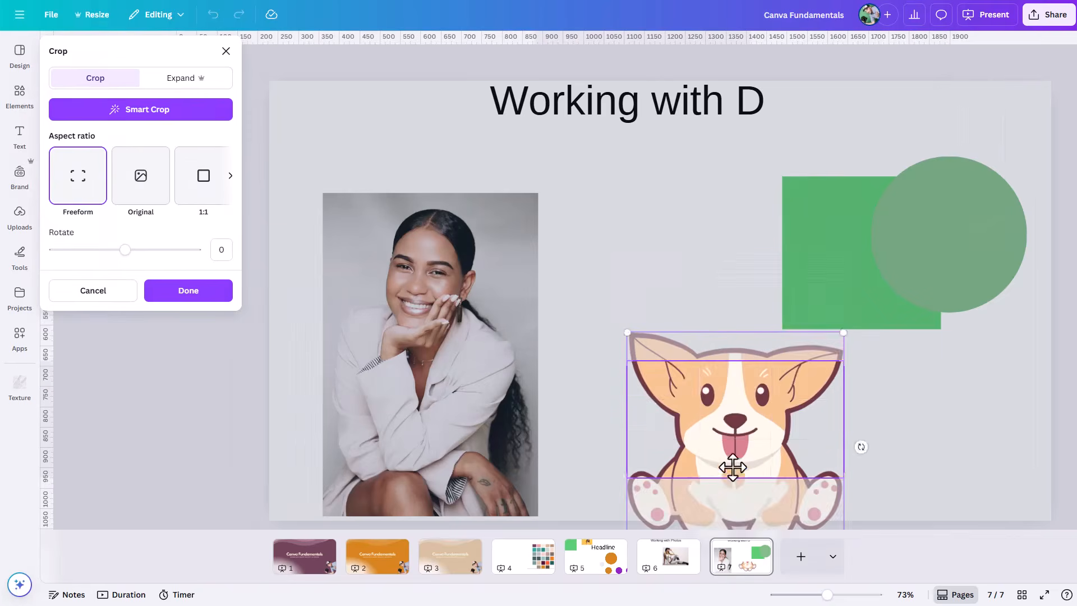
left_click(863, 436)
left_click_drag(626, 396, 603, 300)
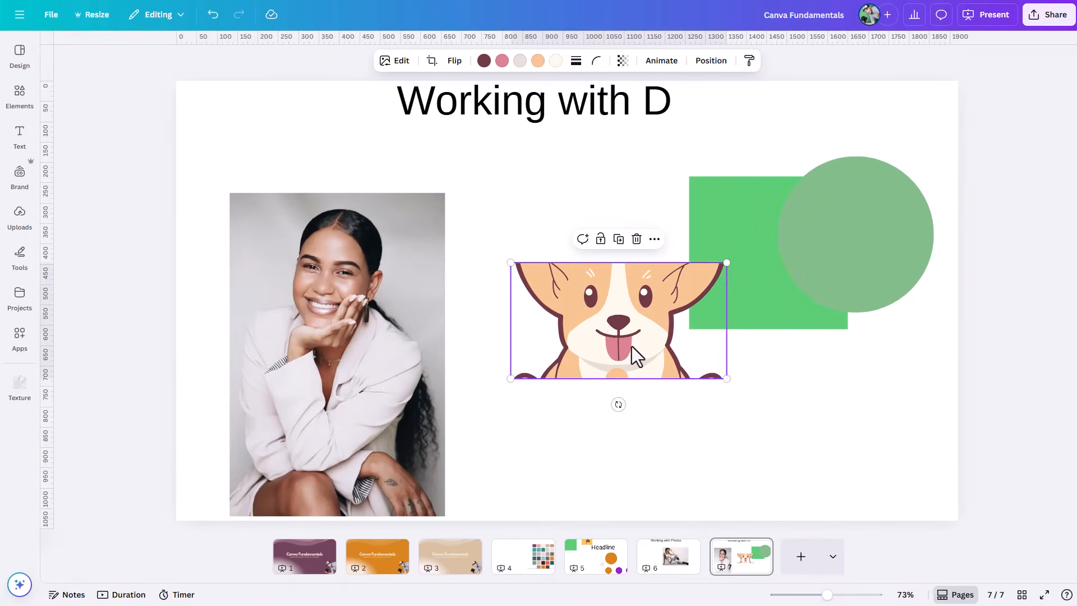
left_click(820, 415)
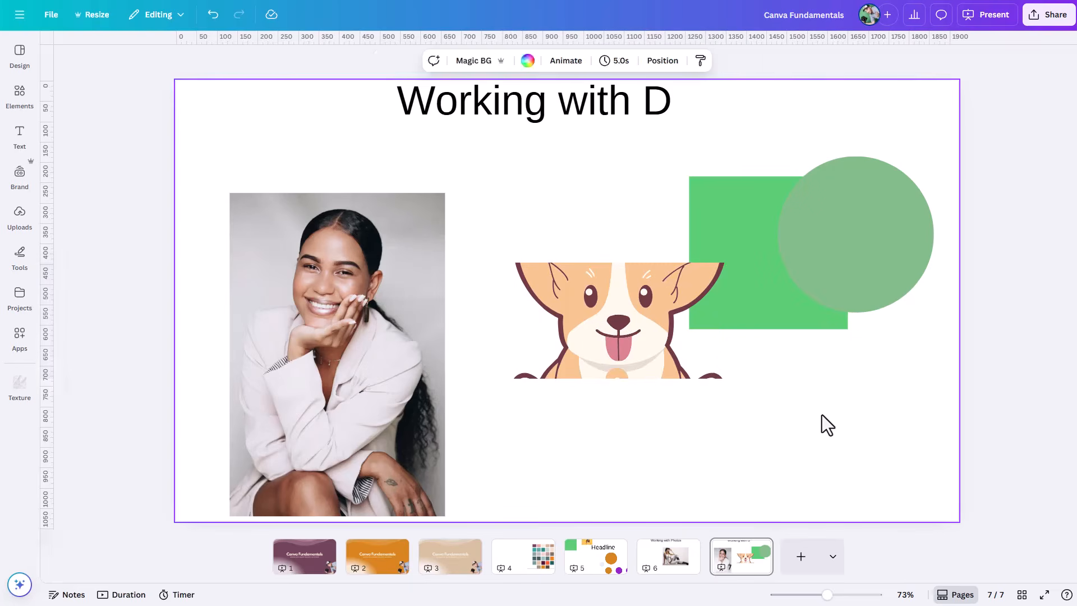
Step: Shift the corgi slightly down inside its crop frame so its paws are cut off, and apply the crop
left_click(371, 297)
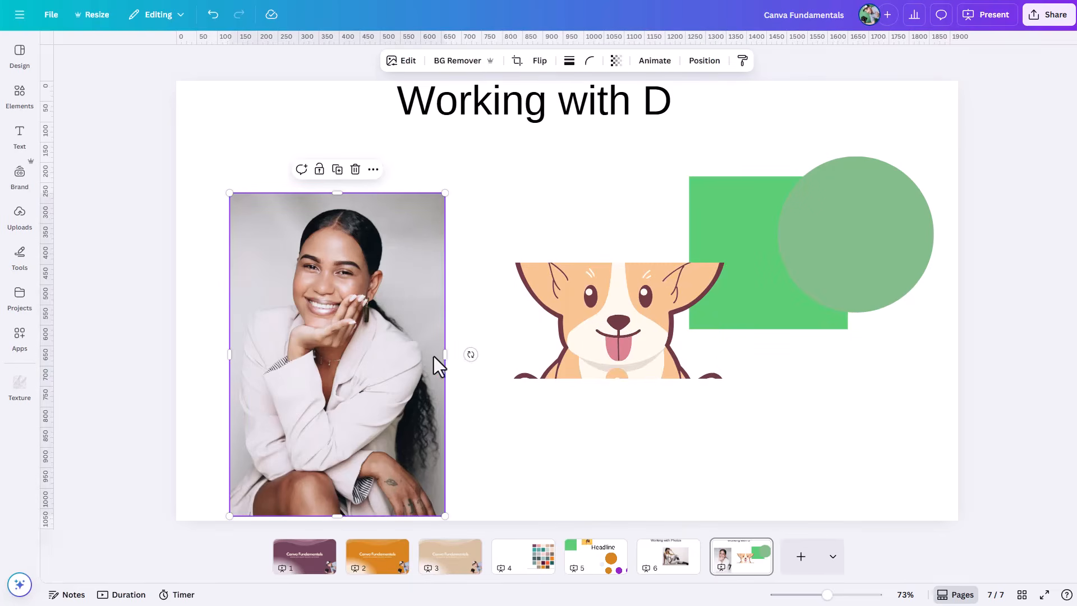
left_click(603, 344)
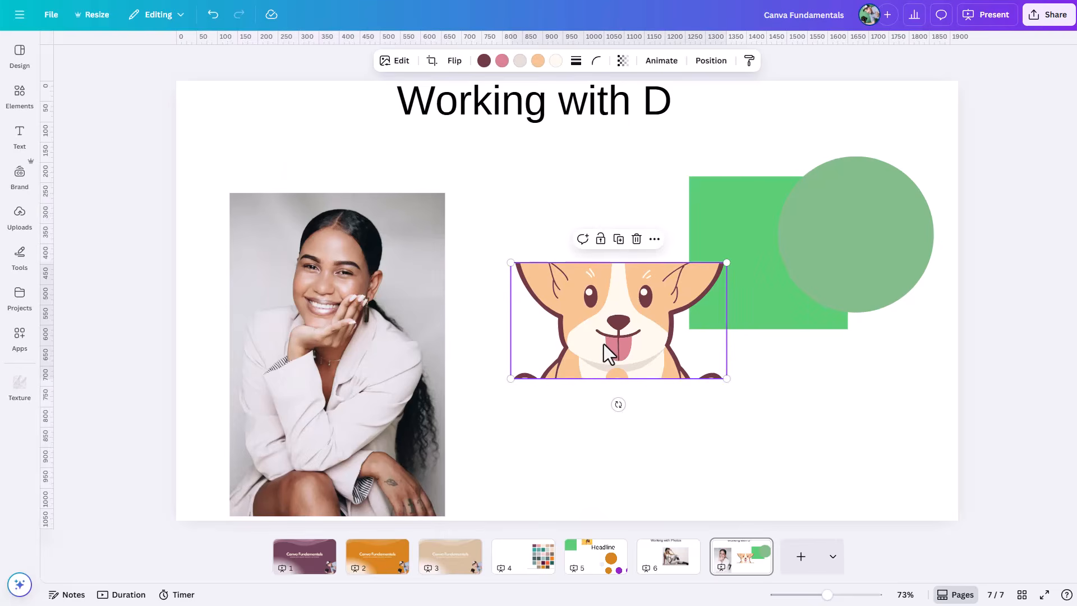
double_click(603, 344)
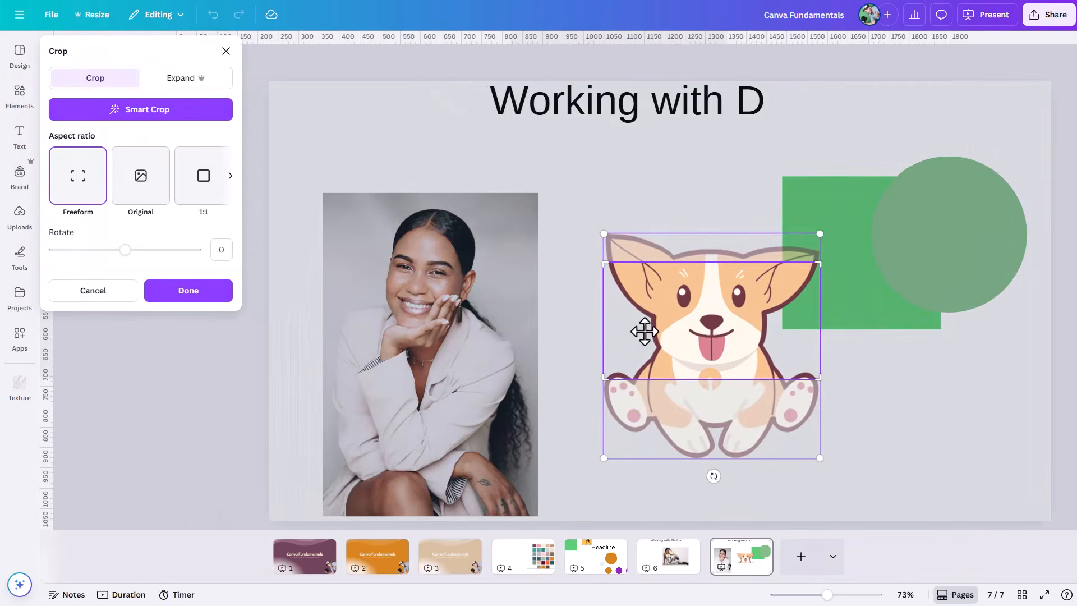
left_click(897, 387)
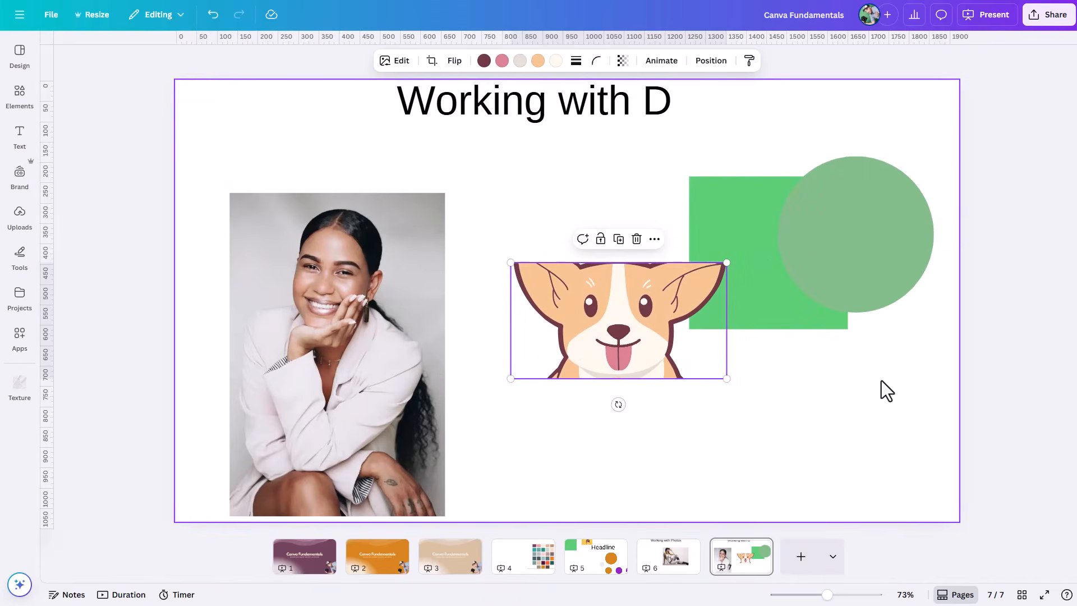
Step: Crop the portrait photo from its right edge, and squeeze the green circle into a narrow vertical ellipse below the green square
left_click(419, 337)
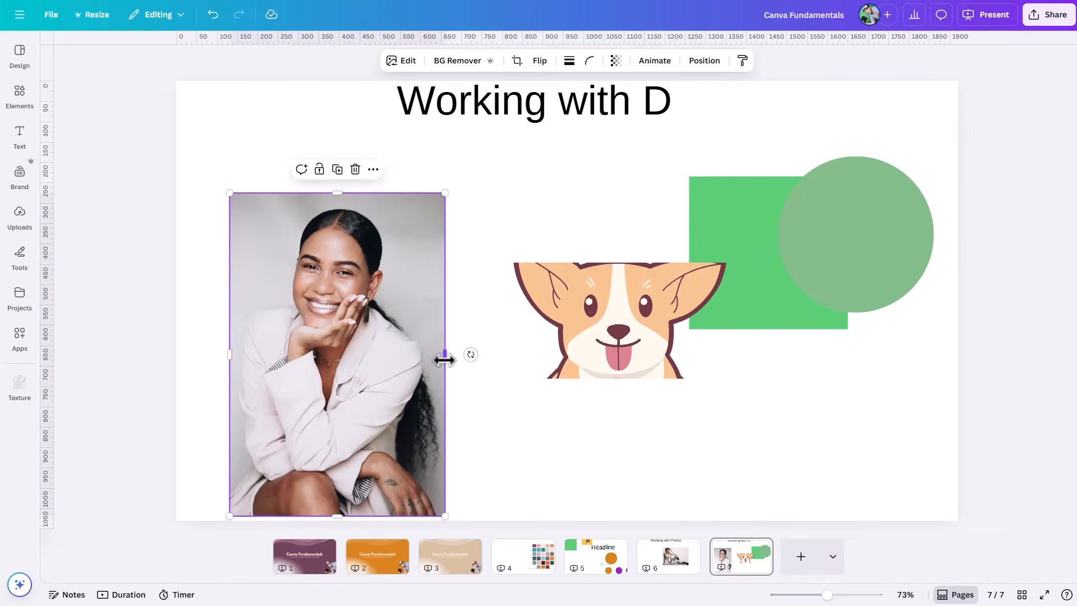
left_click_drag(446, 358, 358, 359)
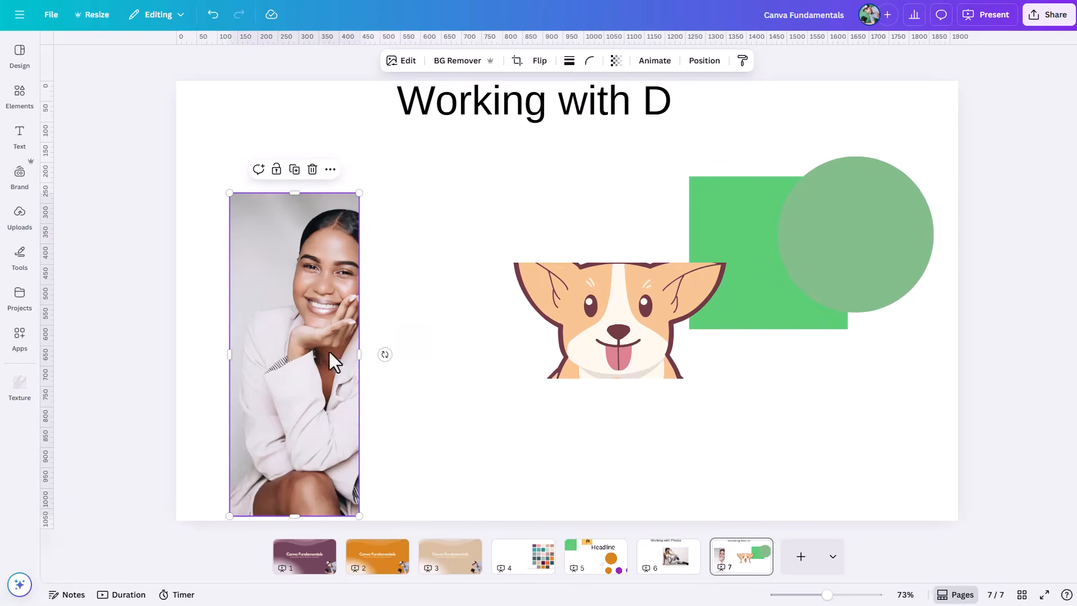
left_click_drag(833, 268, 763, 443)
left_click_drag(706, 412, 777, 408)
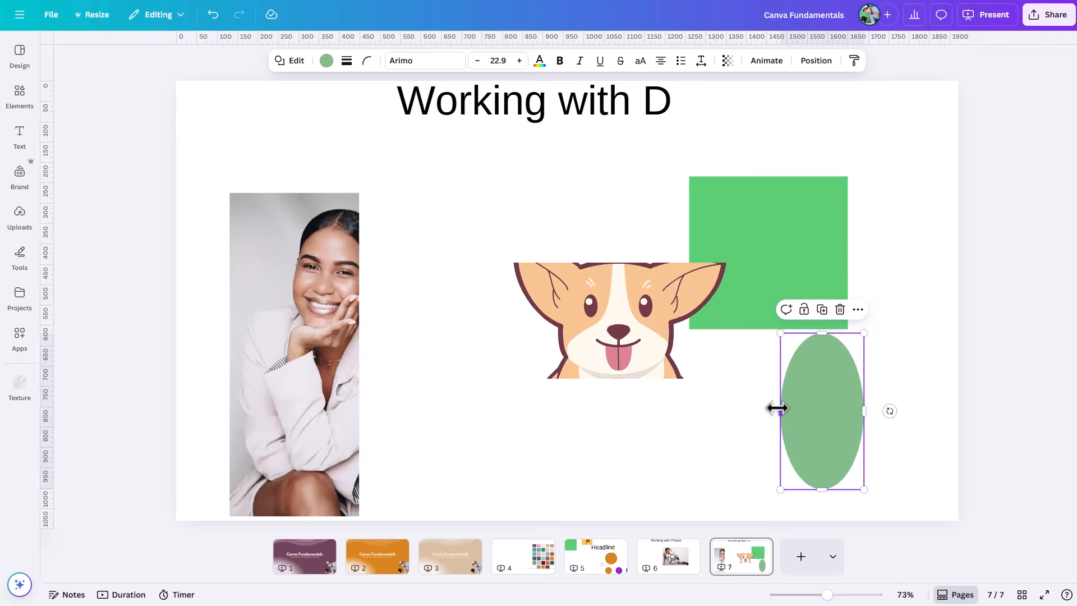
Step: Widen the portrait photo's crop by extending its right edge outward to reveal more of the picture
left_click(619, 351)
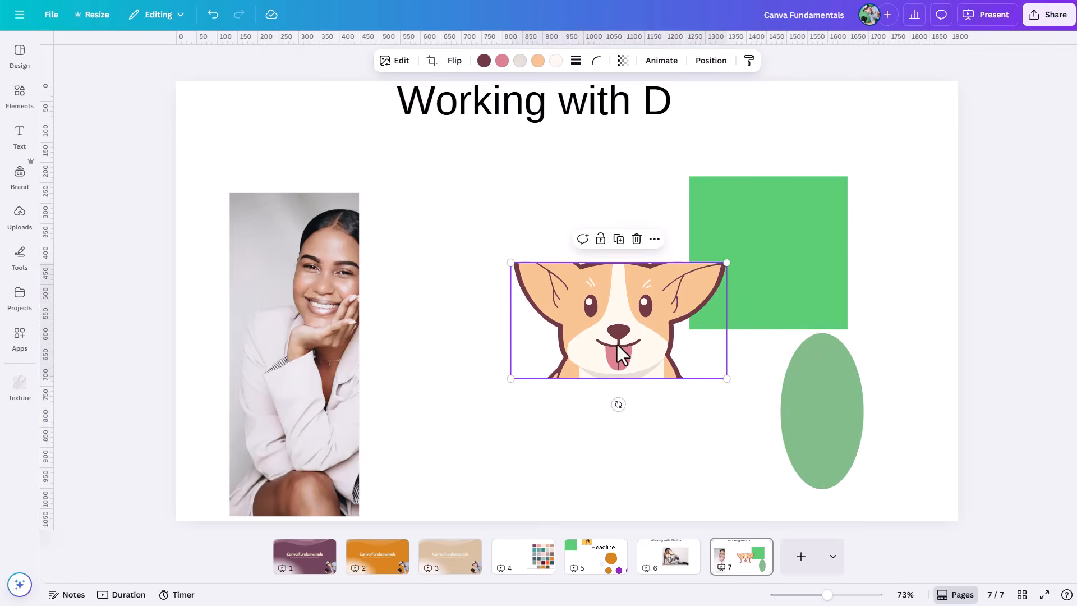
left_click(318, 352)
left_click_drag(356, 356, 461, 361)
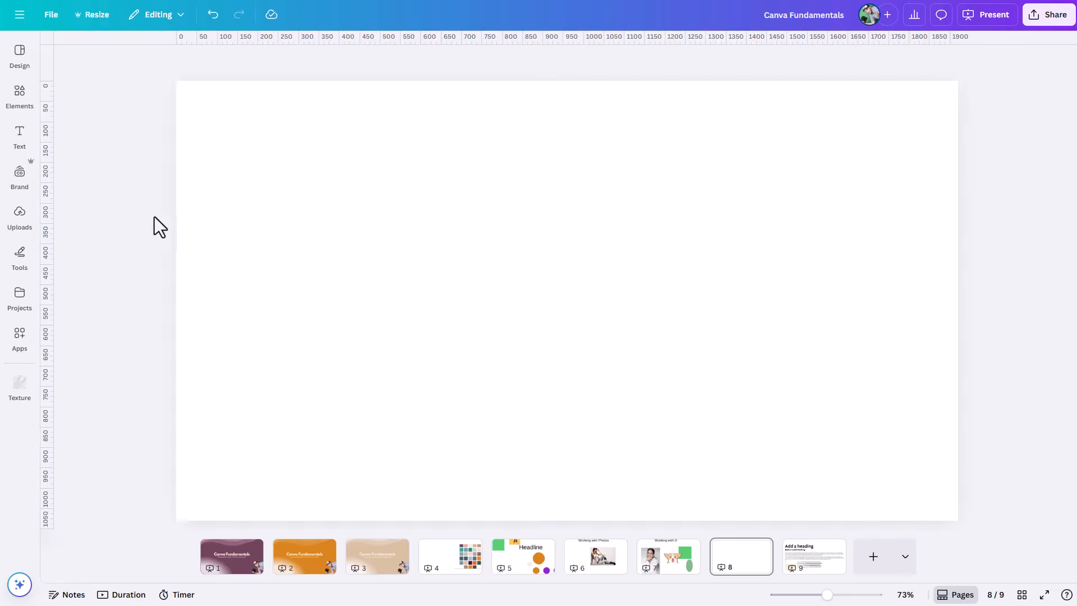
Step: Add a default heading to blank page 8 and move it near the top of the page
left_click(20, 140)
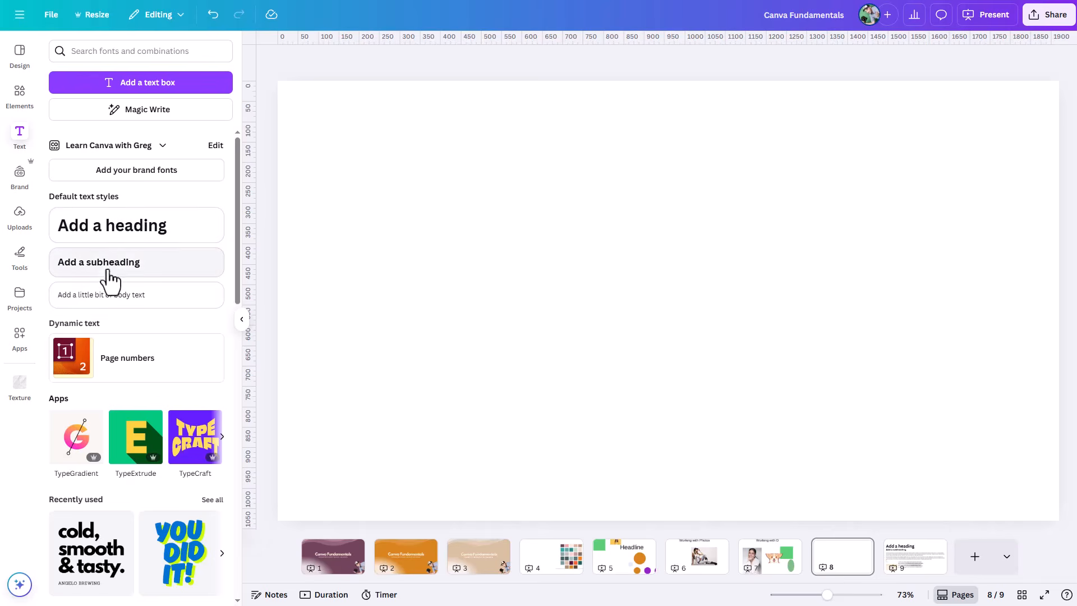
left_click(113, 241)
left_click(562, 235)
left_click_drag(661, 322, 671, 173)
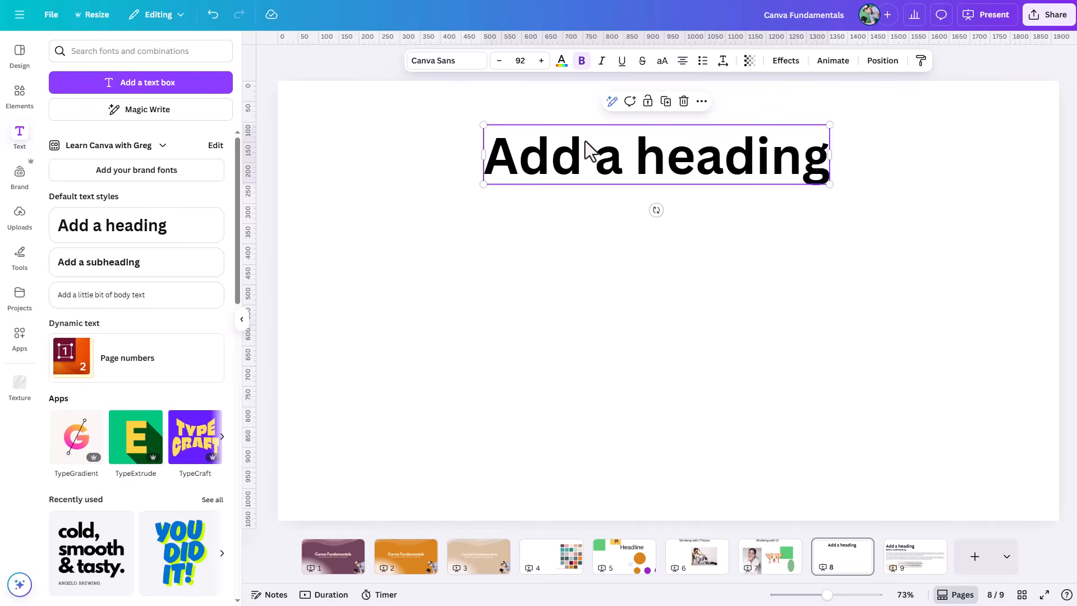
Step: Raise the heading's font size to 93 and change its font to Norwester
left_click(541, 63)
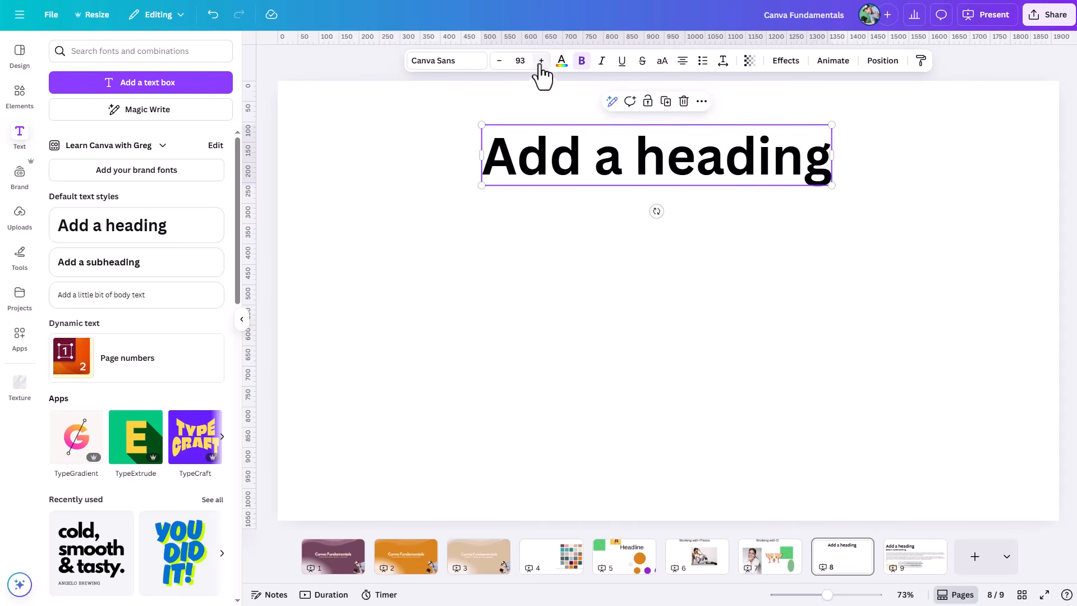
left_click(446, 66)
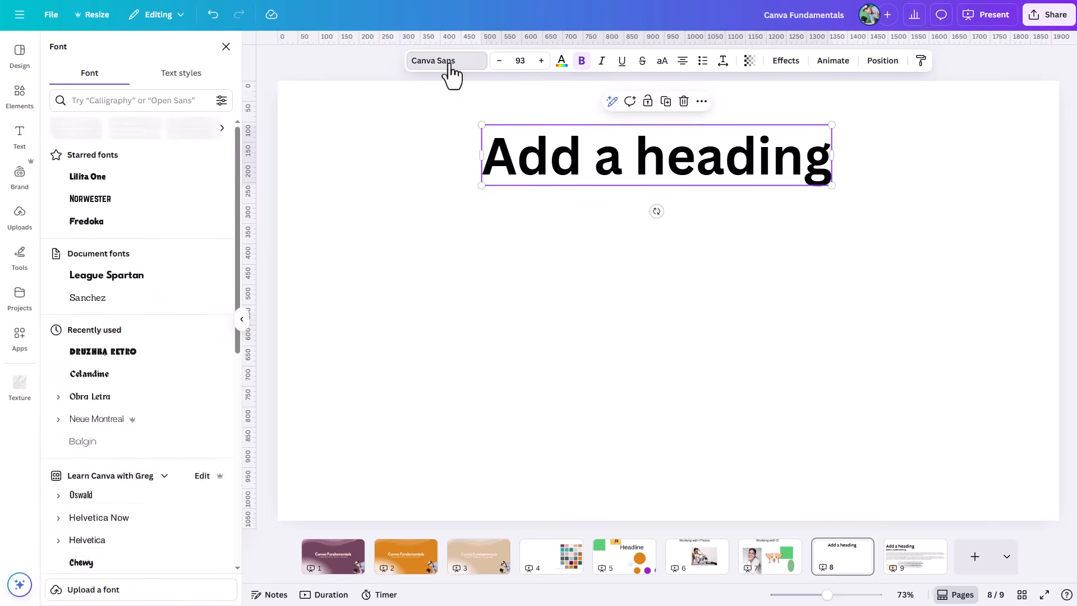
left_click(87, 199)
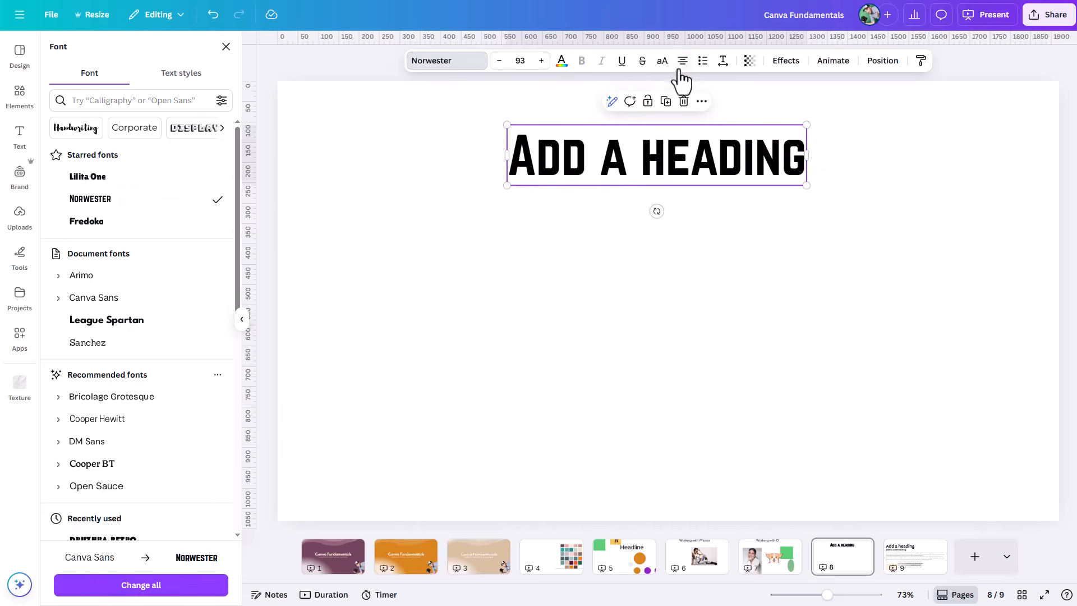
Step: Switch uppercase on and off for the heading, and change its font to League Spartan
left_click(662, 61)
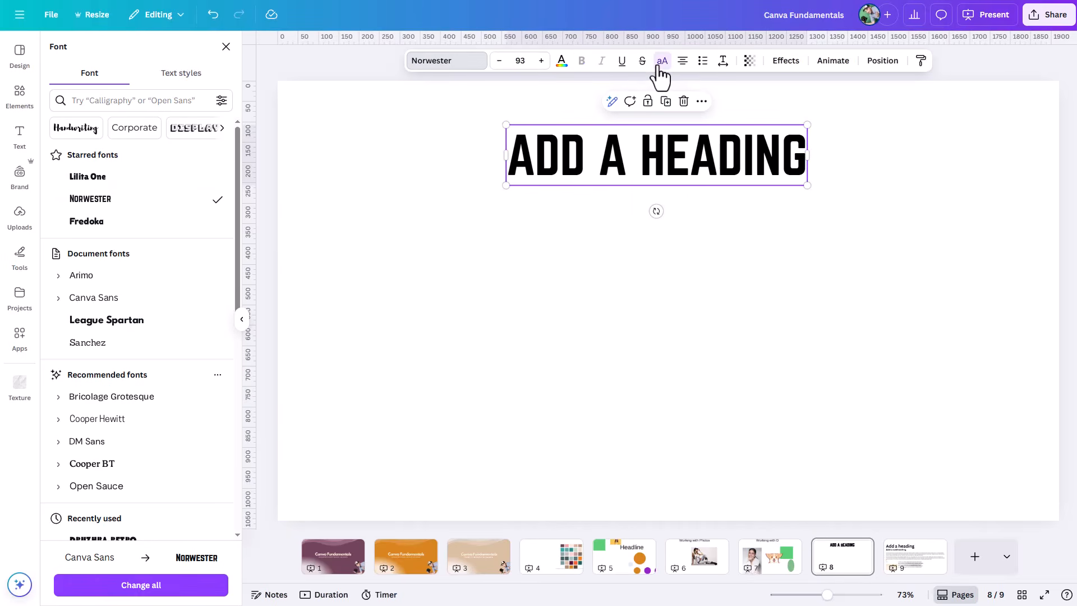
left_click(661, 62)
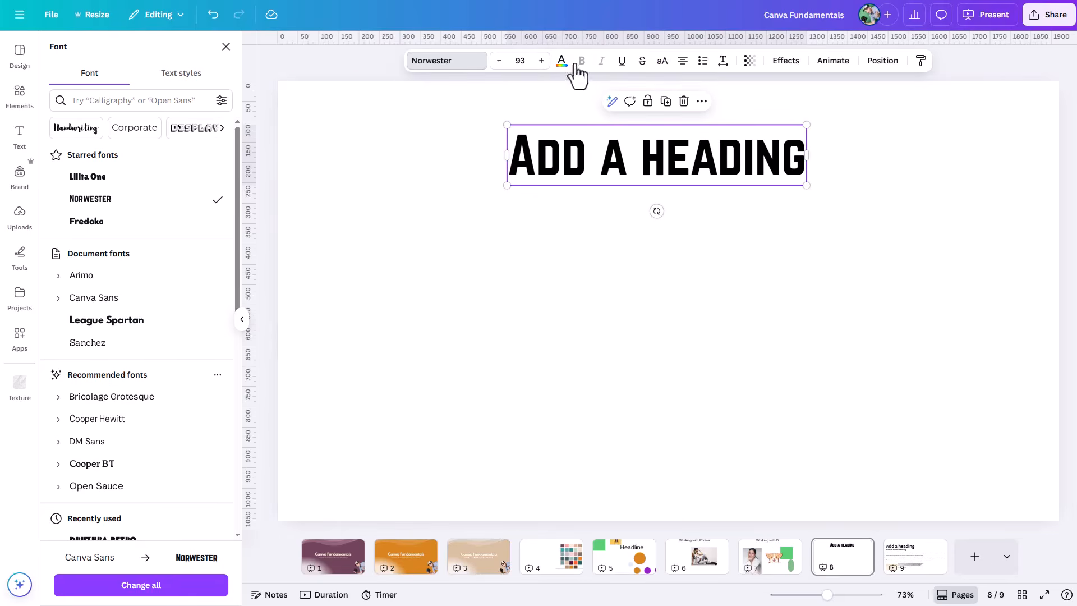
left_click(90, 322)
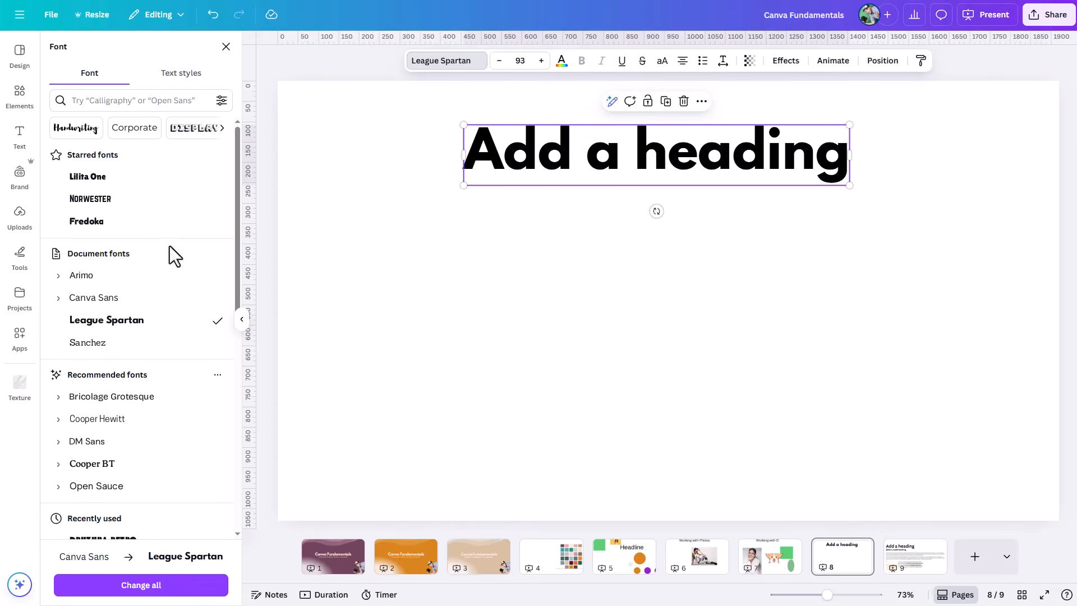
Step: Add a default subheading and a line of body text beneath the heading
left_click(19, 137)
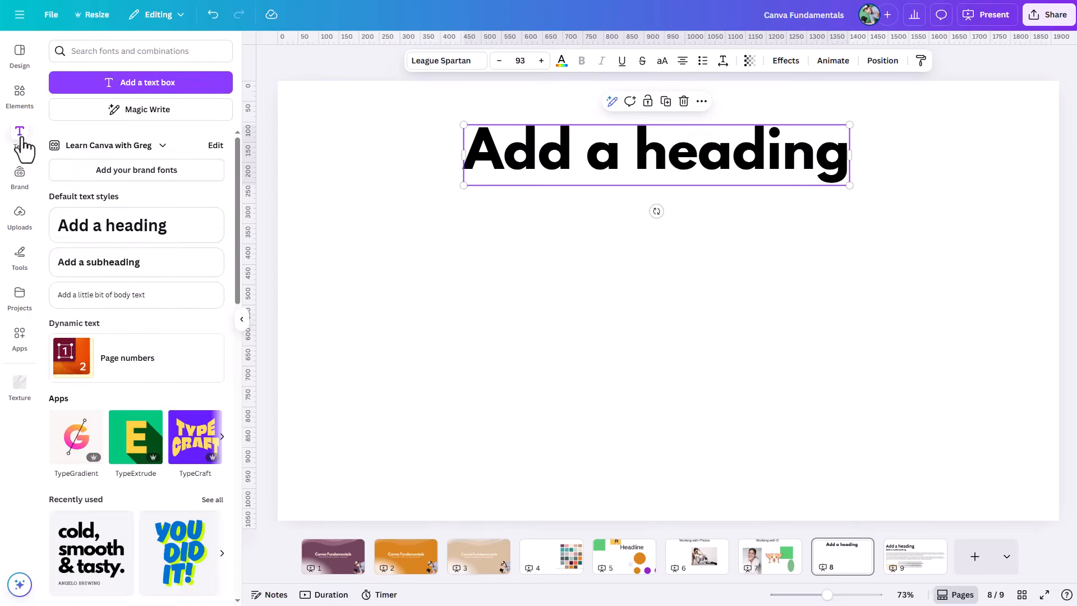
left_click(116, 261)
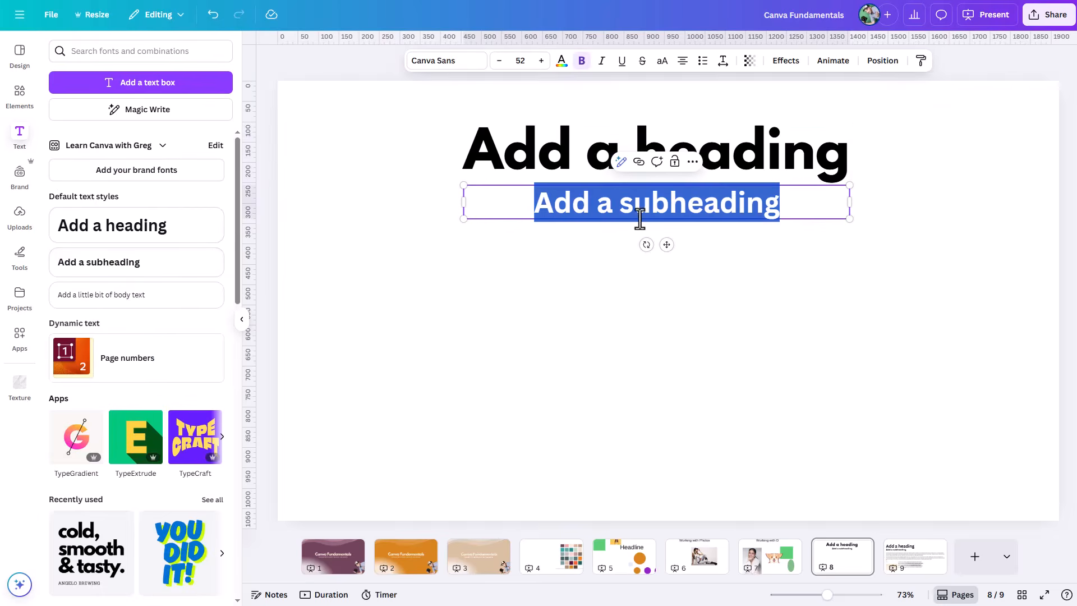
left_click(90, 296)
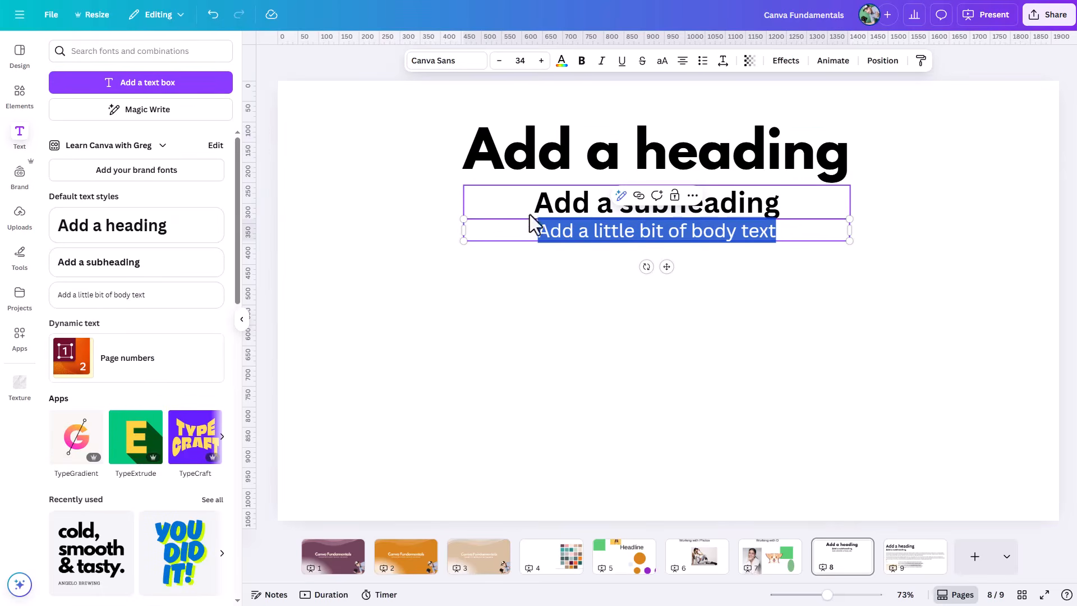
Step: Left-align the text in the subheading and the body text
left_click(563, 211)
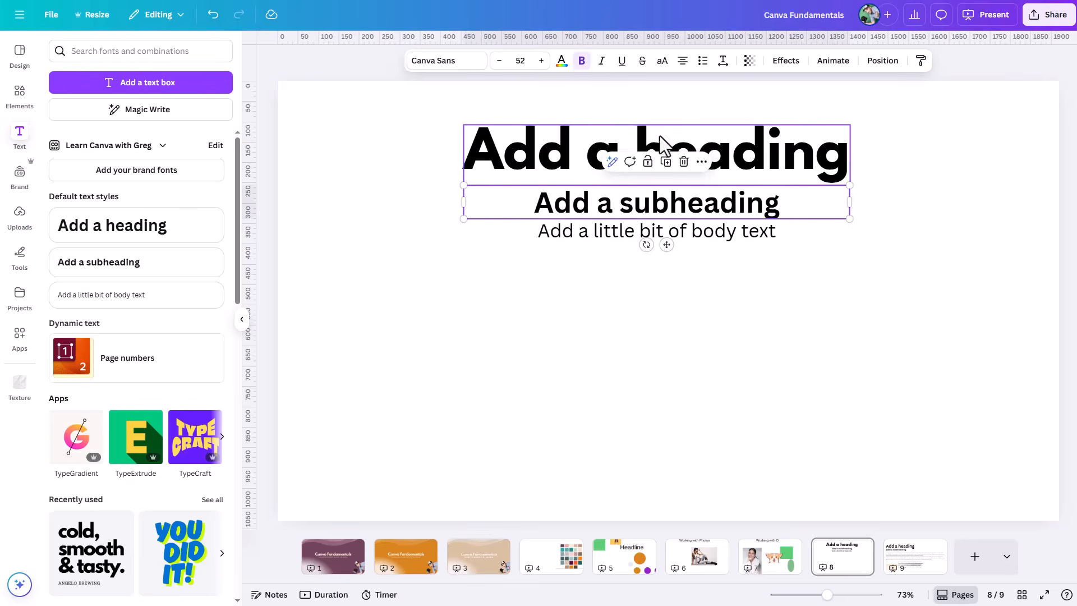
left_click(682, 61)
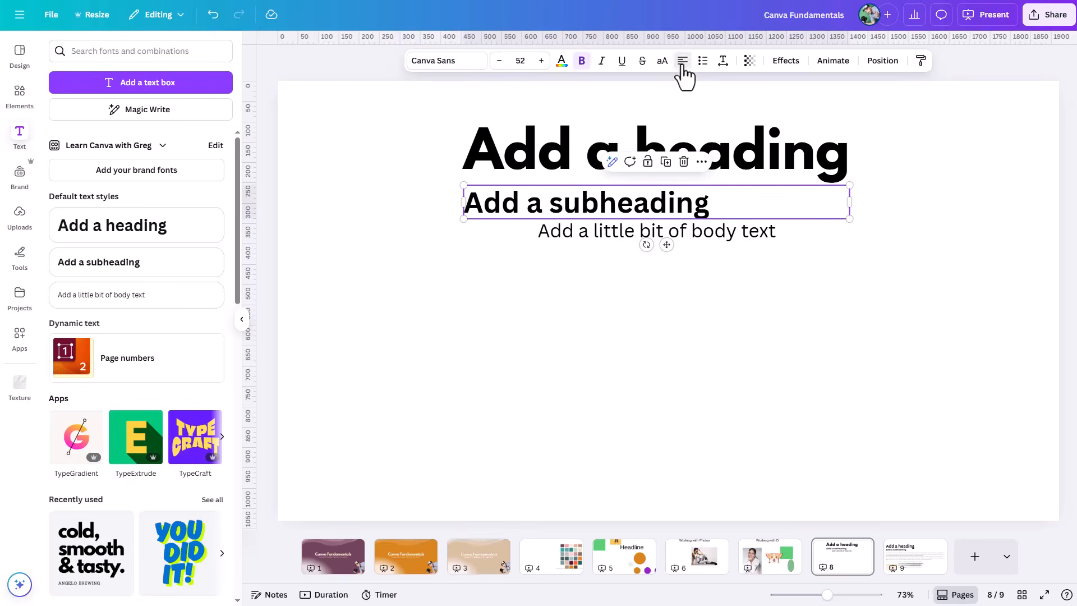
left_click(532, 163)
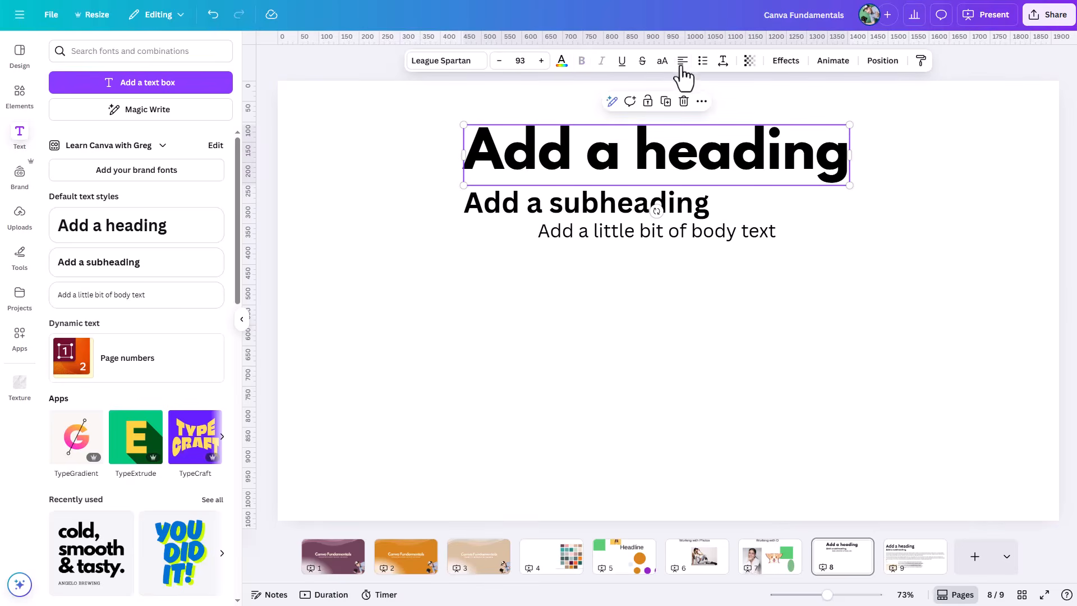
left_click(600, 233)
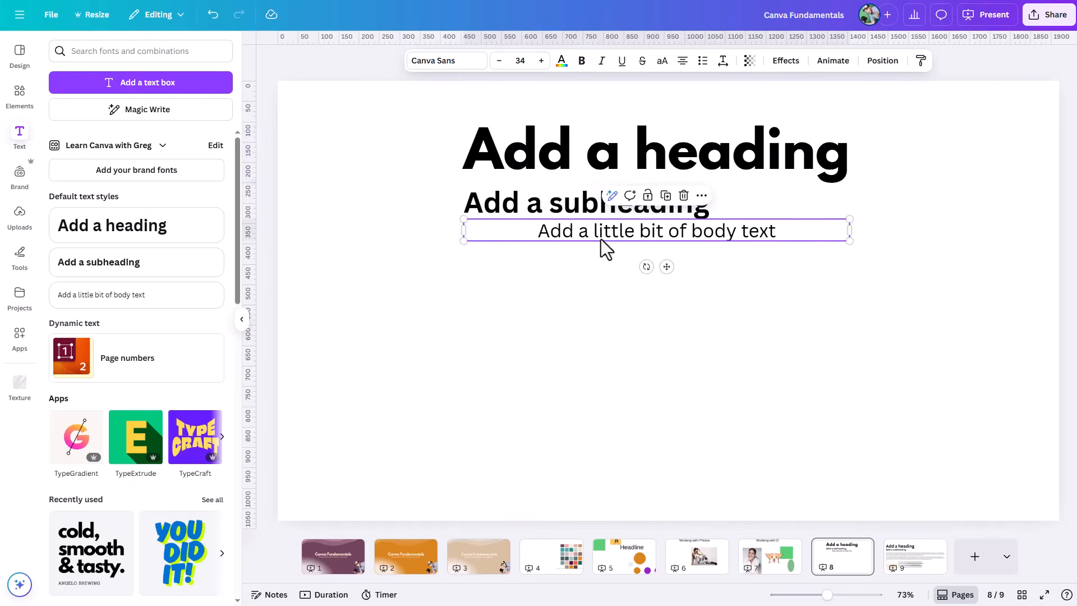
left_click(682, 62)
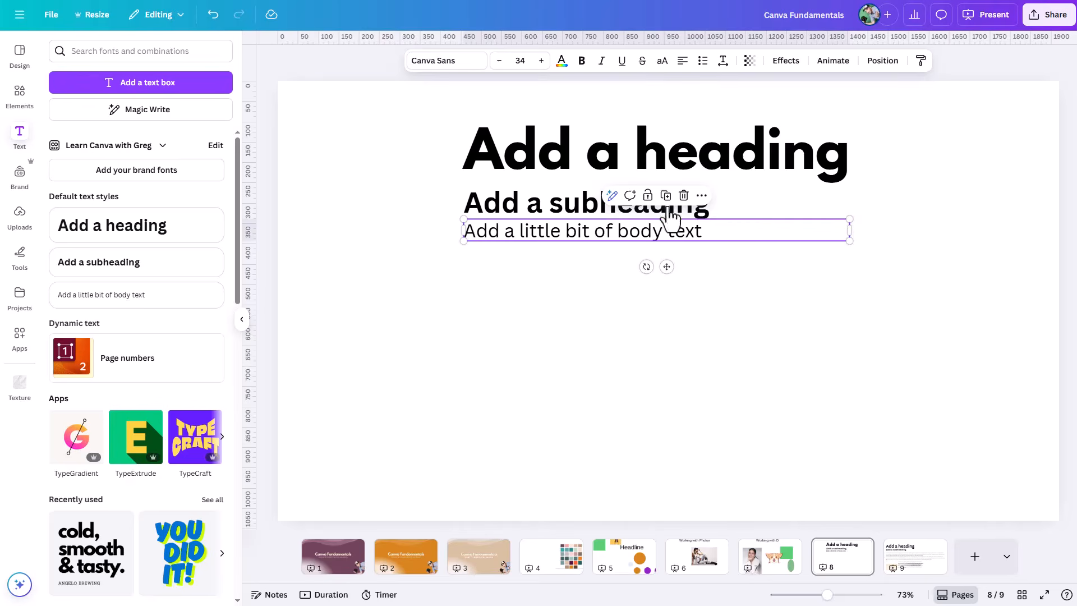
Step: Spread the three text boxes apart, moving the heading and subheading up and the body text down, with slightly uneven left edges
left_click(585, 150)
left_click_drag(584, 151, 596, 123)
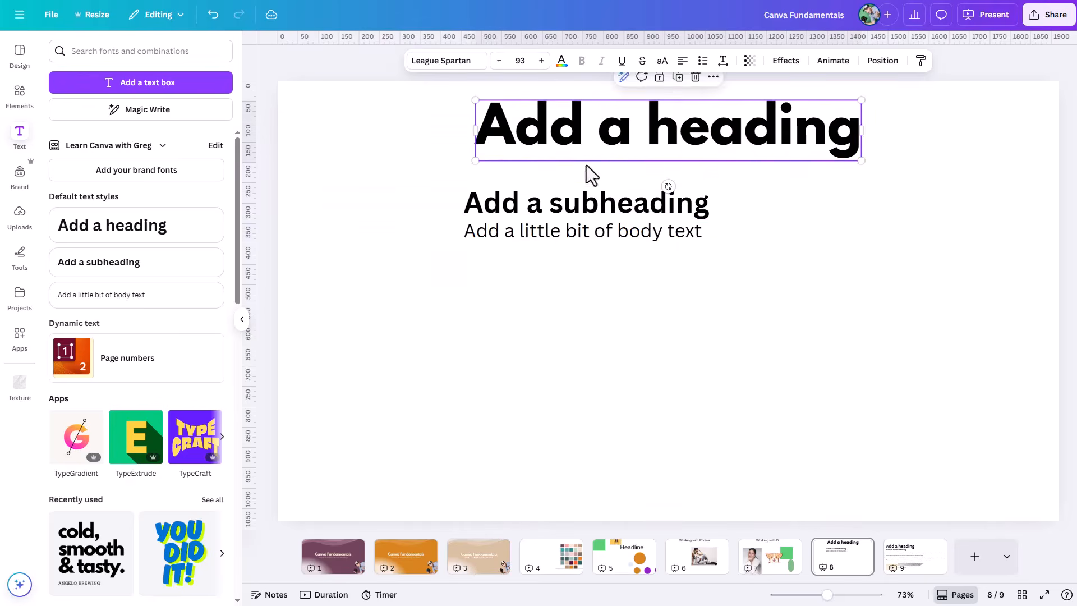
left_click(565, 237)
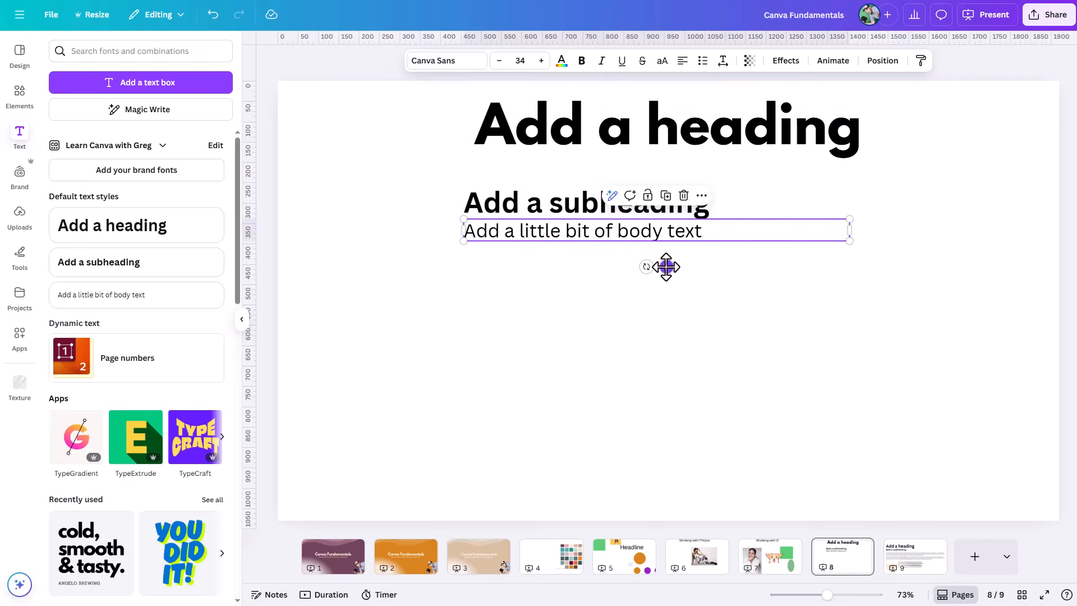
left_click_drag(666, 266, 649, 293)
left_click(656, 211)
left_click_drag(657, 212, 639, 185)
left_click(599, 257)
left_click_drag(597, 254, 664, 296)
Step: Align the left edges of the heading, subheading and body text, and move all three to the page's upper left area
left_click_drag(408, 128, 620, 295)
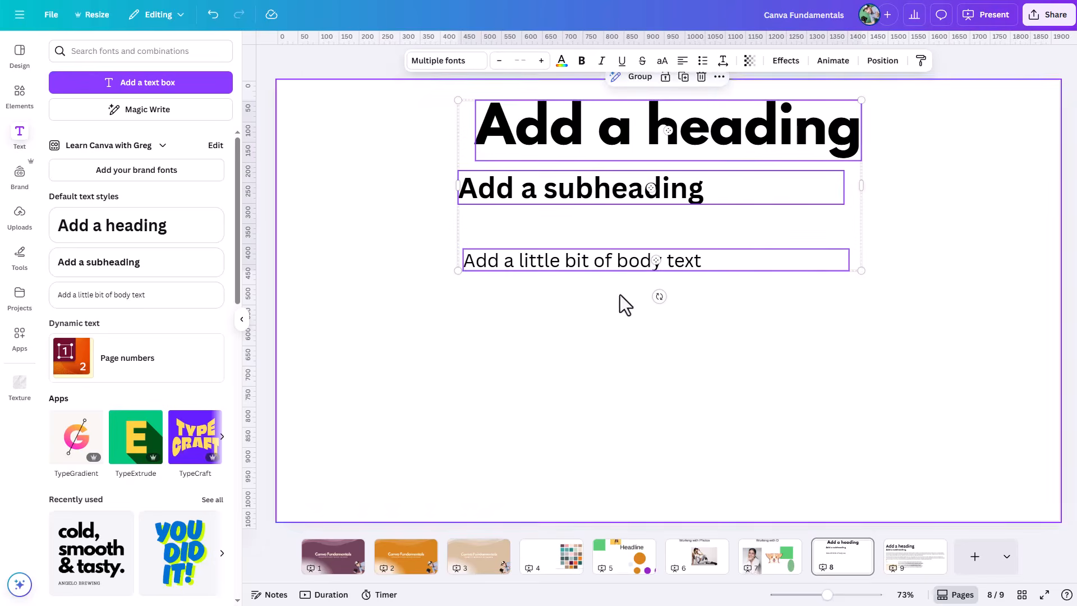
left_click(882, 60)
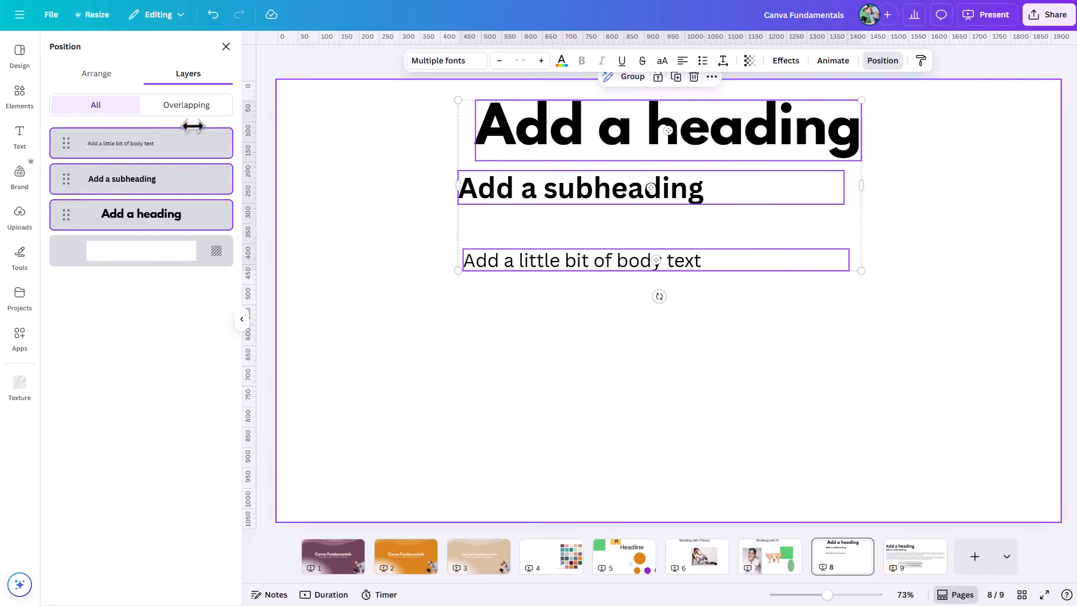
left_click(93, 83)
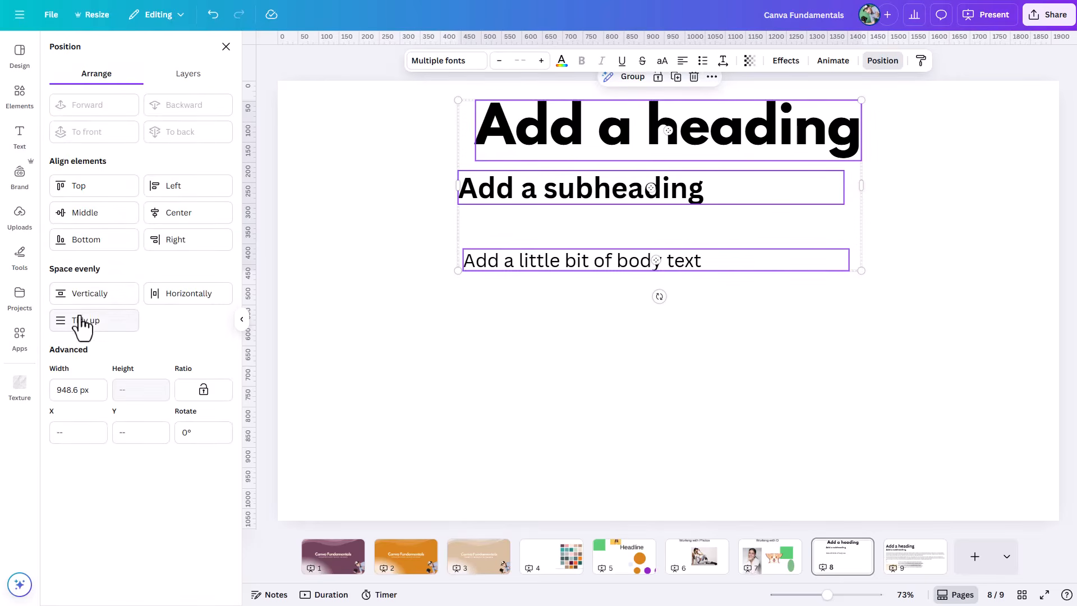
left_click(160, 190)
left_click_drag(637, 185, 488, 174)
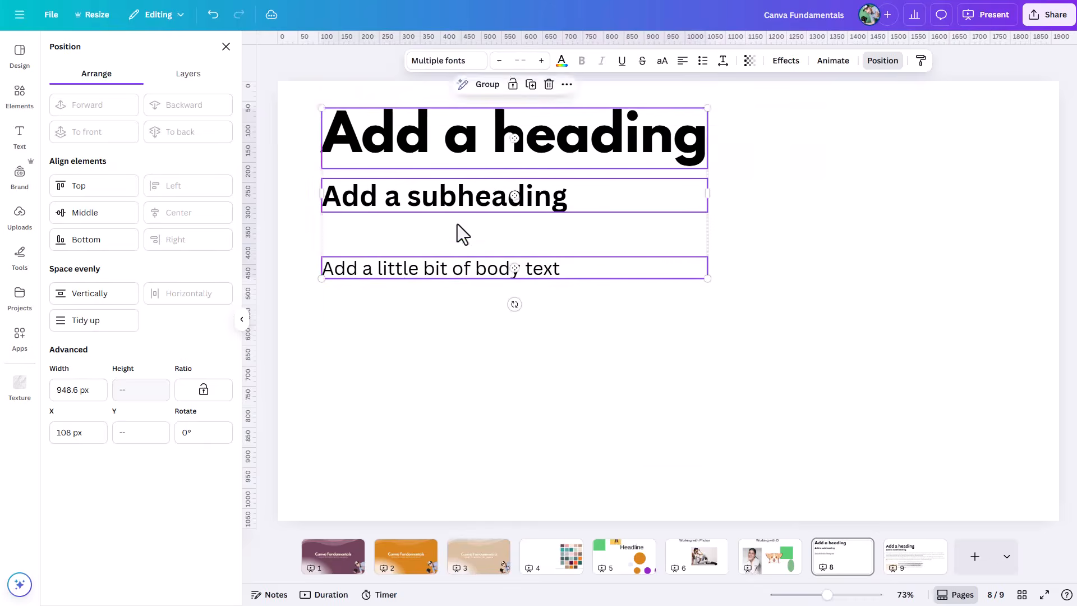
Step: Transform the body text with Magic Write using the prompt "generate 1 paragraph of lorem ipsum", and replace the original text with the result
left_click(437, 300)
left_click(422, 281)
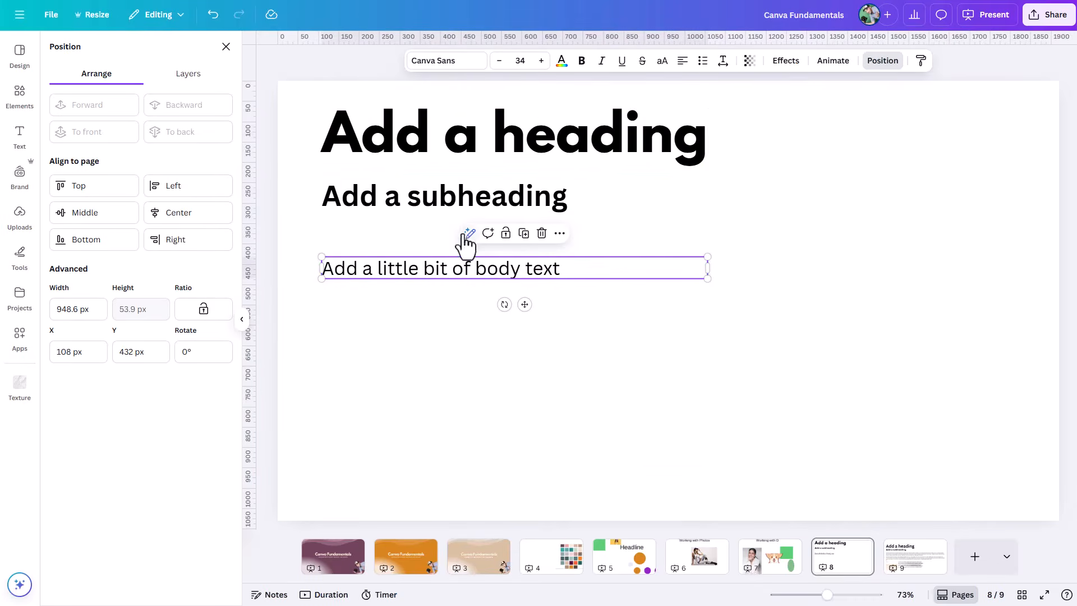
left_click(20, 137)
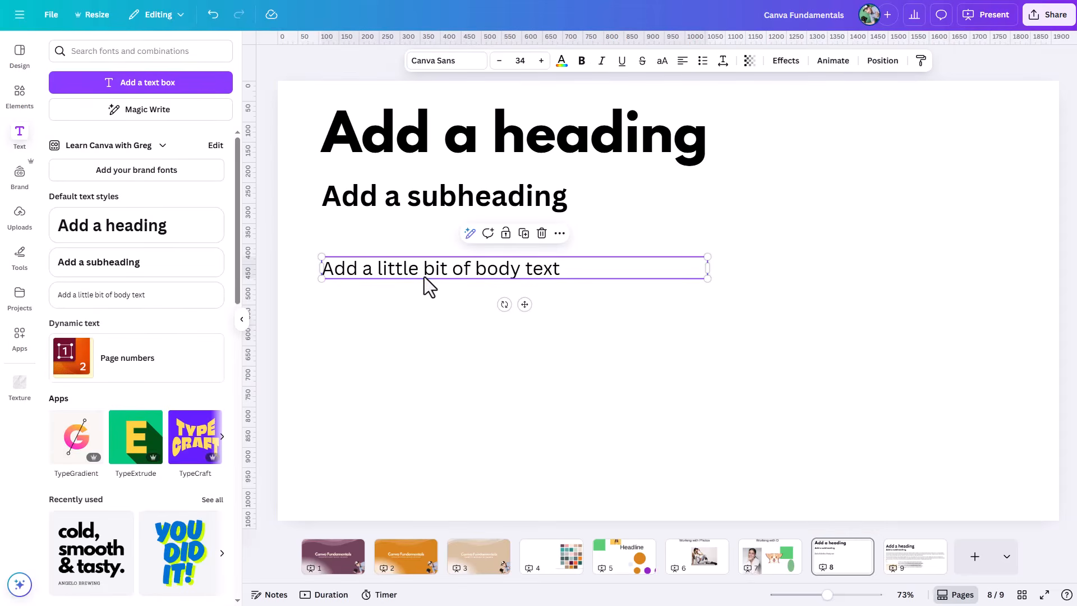
left_click(469, 233)
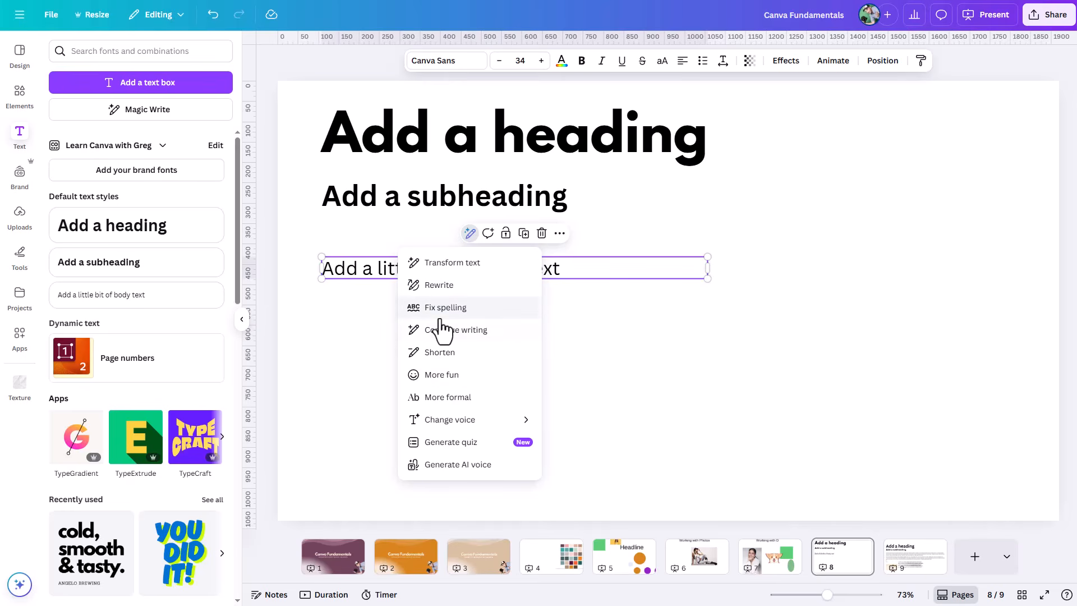
left_click(440, 263)
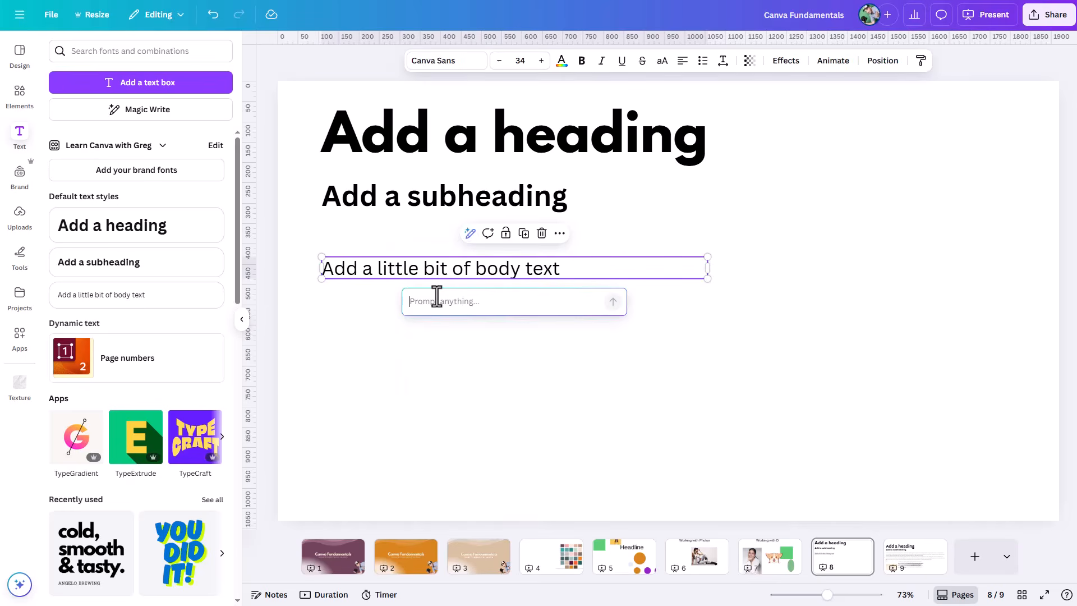
type("ate 1 paragraph of lorem ipsum")
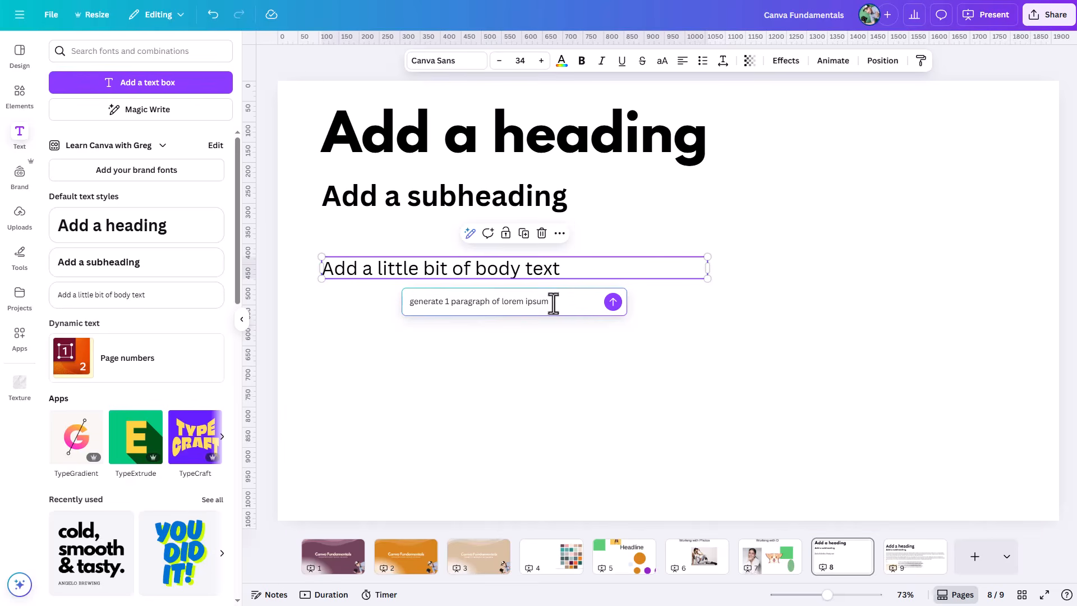
left_click(612, 301)
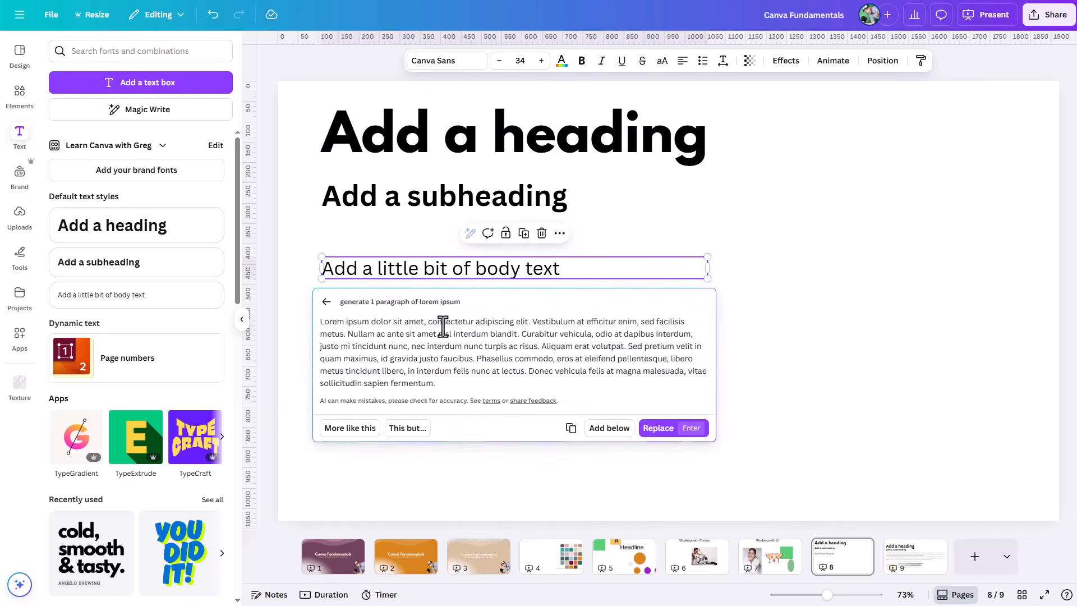
left_click(657, 428)
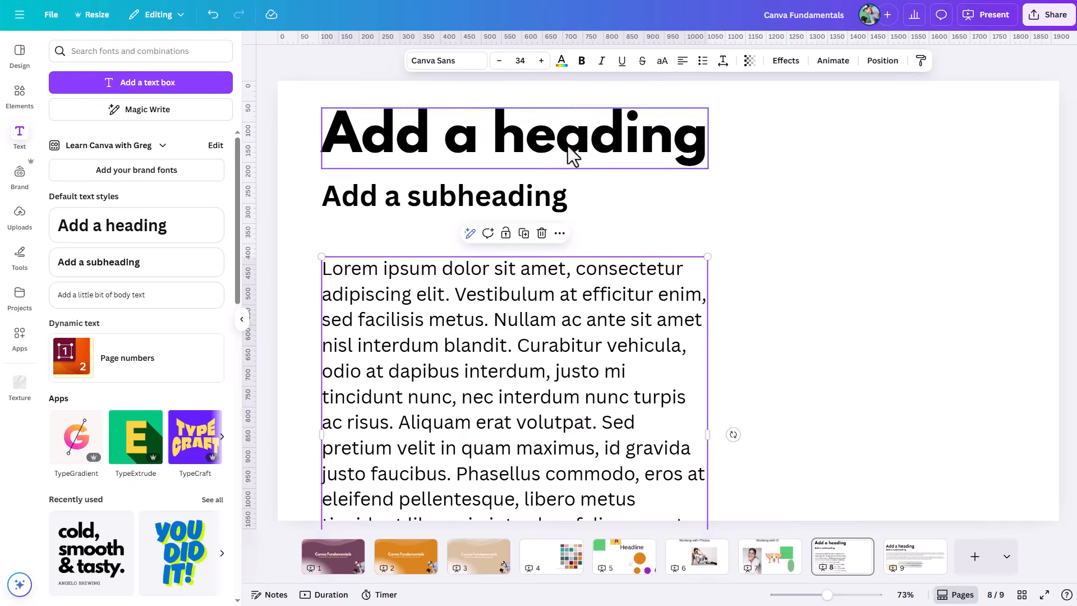
Step: Reduce the lorem ipsum paragraph's font size to 12, and raise it to 16 for better legibility
left_click(522, 60)
left_click(513, 156)
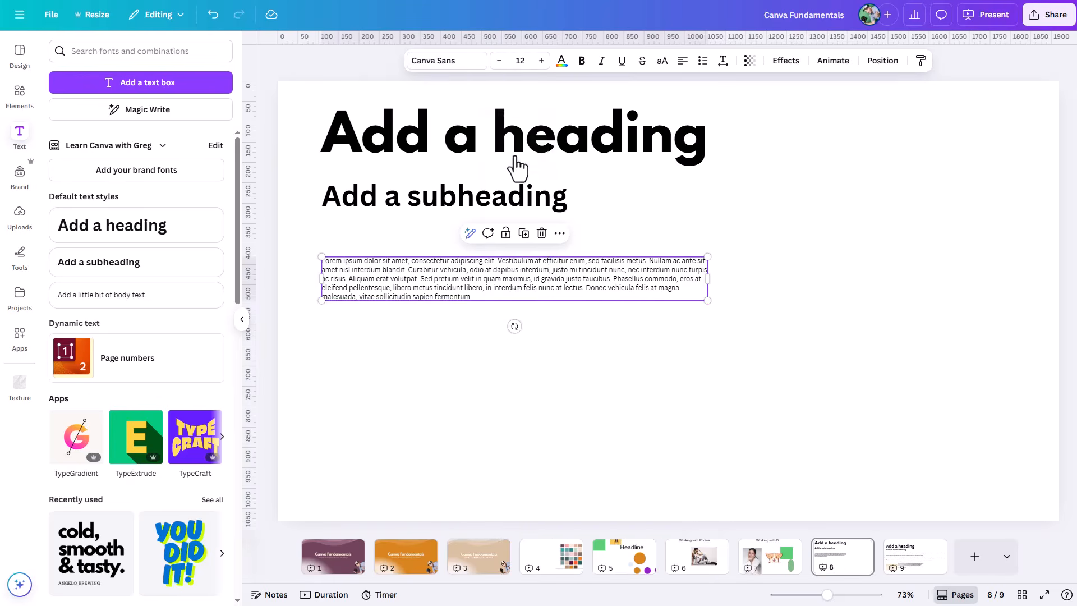
left_click(522, 60)
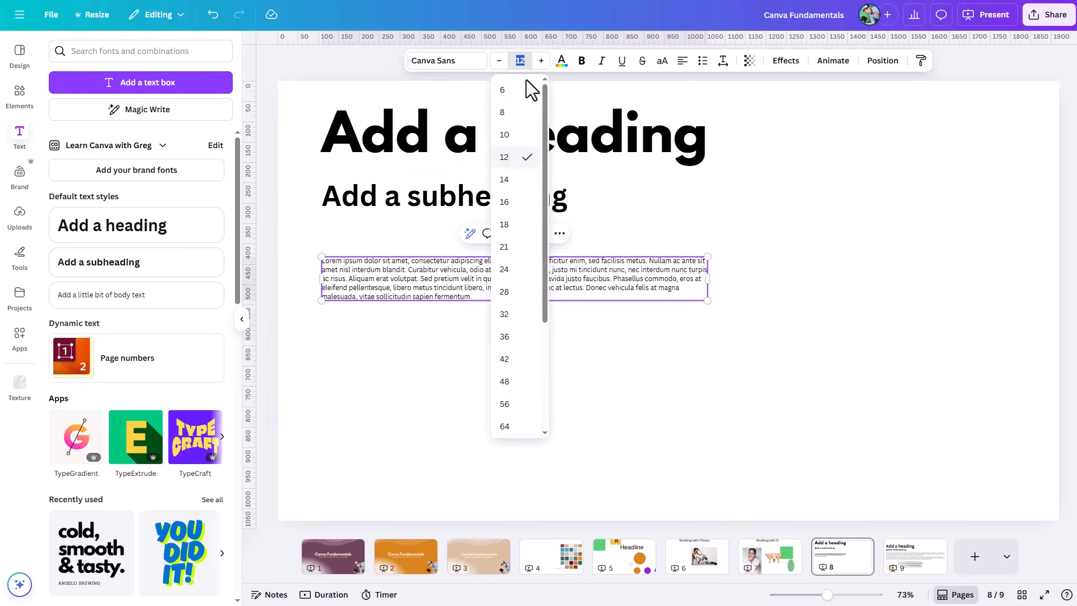
left_click(512, 202)
left_click(758, 291)
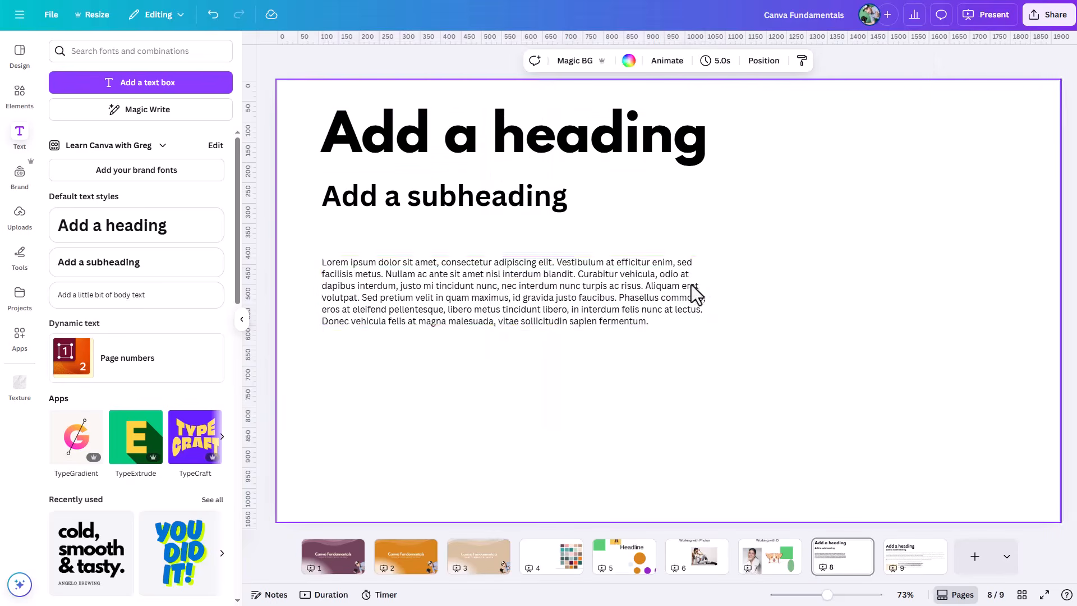
Step: Move the subheading and paragraph up to tighten the spacing beneath the heading, keeping their left edges aligned
left_click_drag(558, 293, 554, 268)
left_click(435, 212)
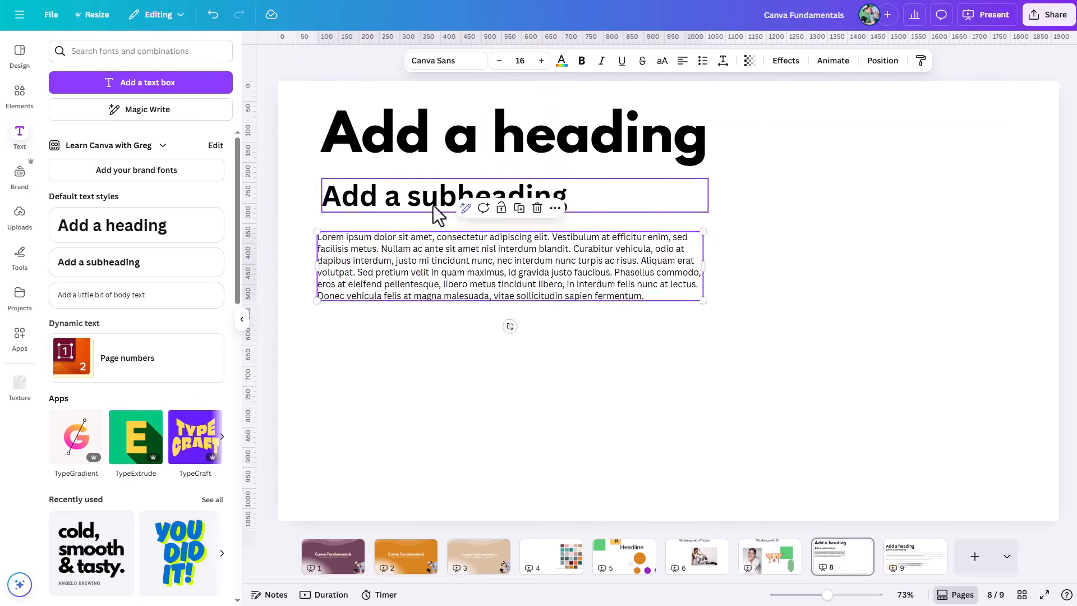
left_click_drag(435, 211, 428, 187)
left_click_drag(410, 266, 415, 260)
Step: Group the heading, subheading and lorem ipsum paragraph together
left_click_drag(810, 113, 503, 272)
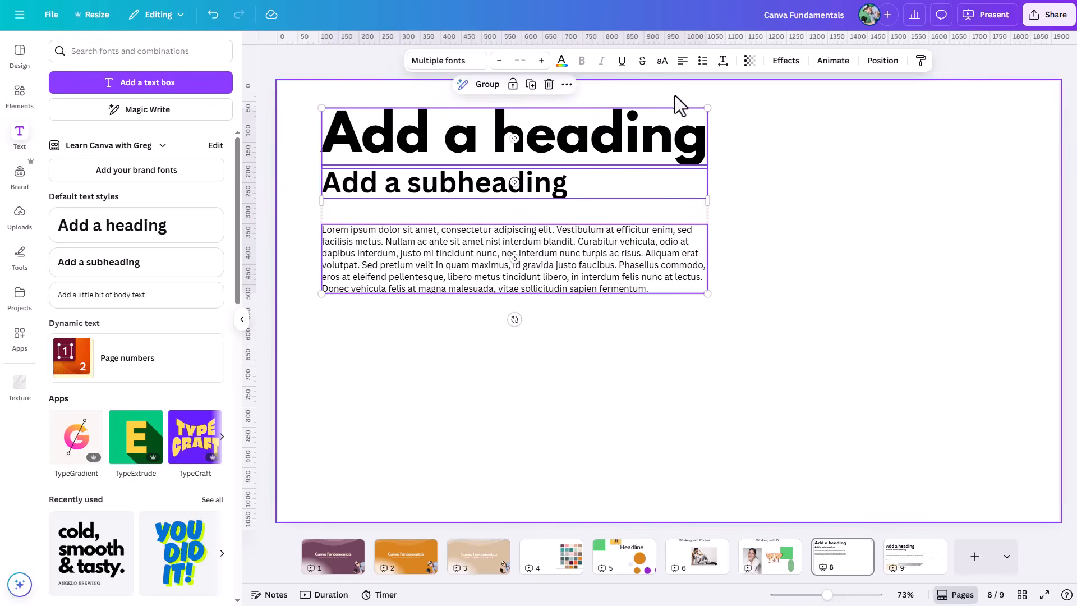
left_click(483, 85)
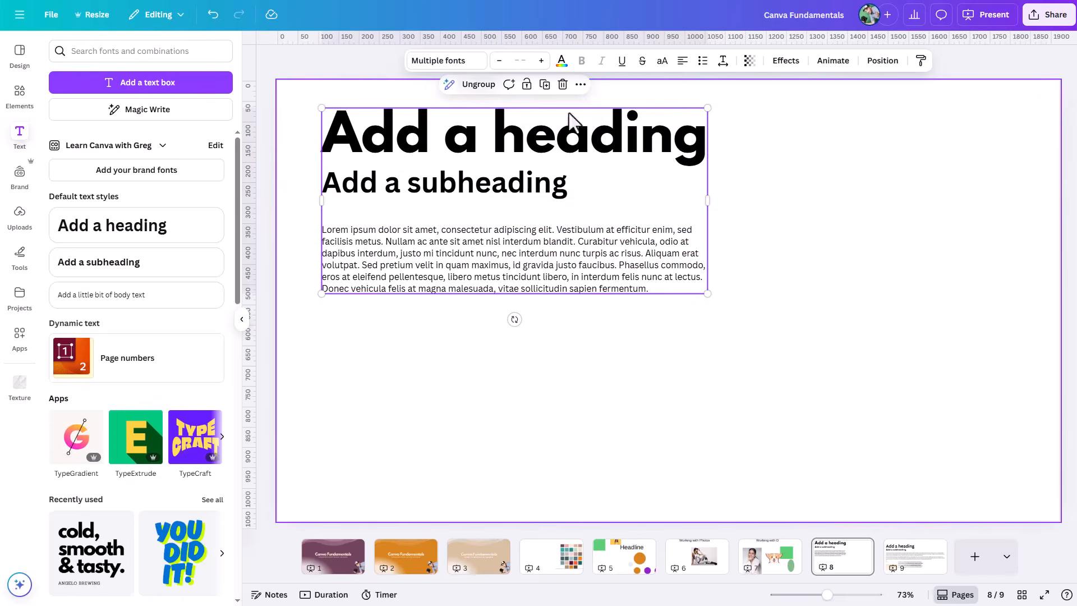
left_click(763, 282)
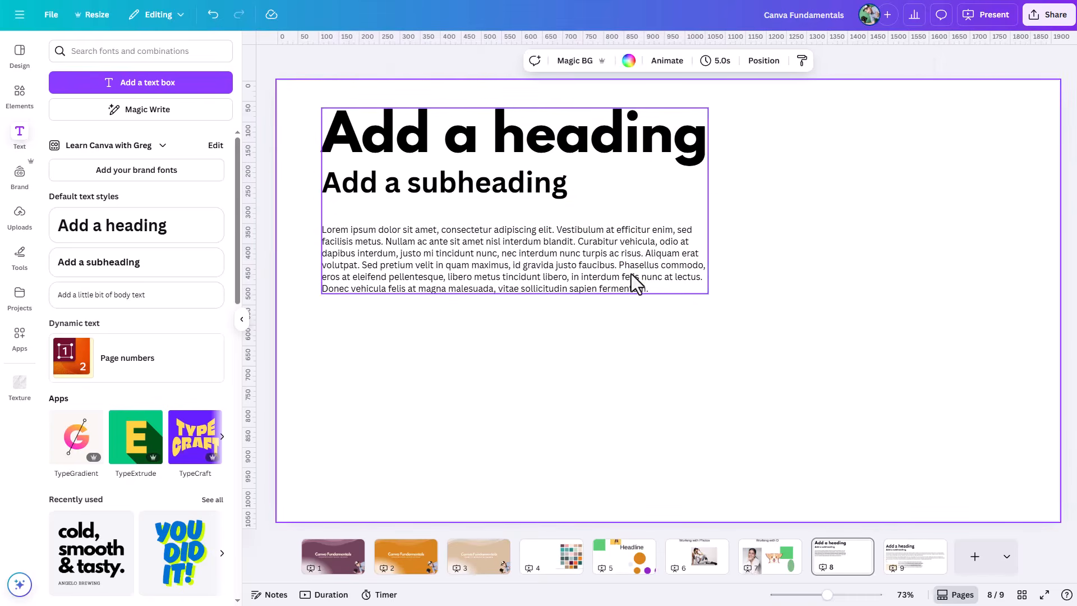
left_click(670, 291)
left_click(665, 290)
left_click(662, 290)
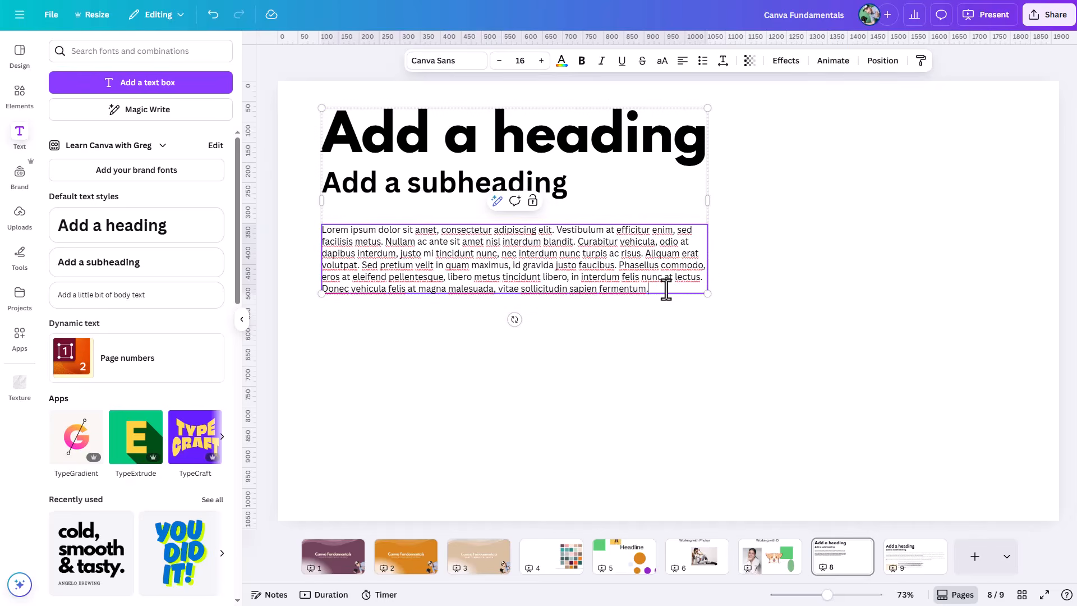
left_click(732, 356)
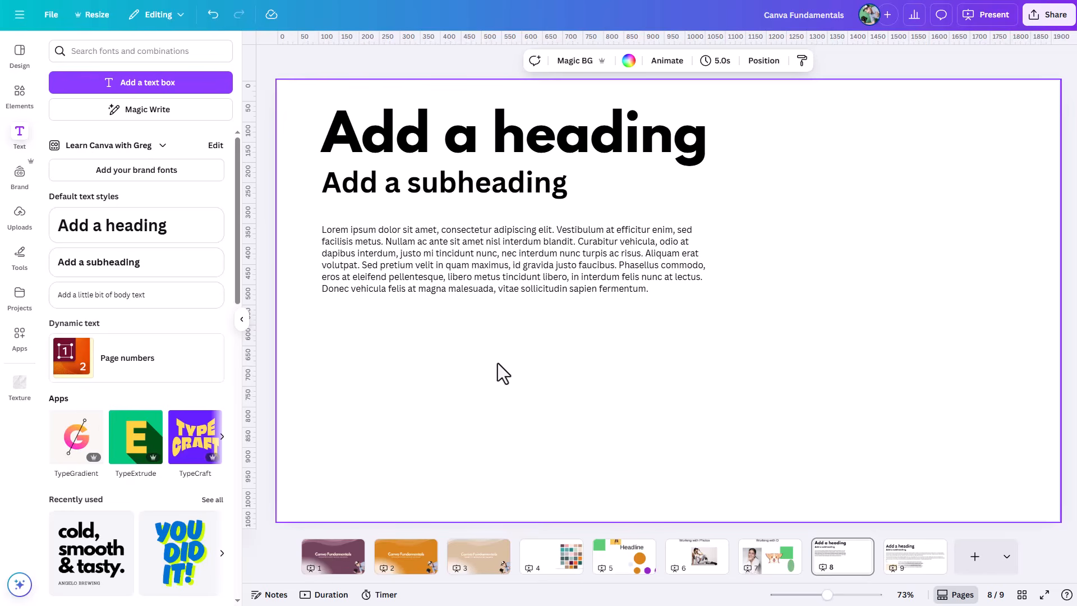
Step: Add the yellow-background model photo, enlarge it to about 453 × 268, and place it left-aligned just below the paragraph
left_click(19, 93)
left_click(190, 216)
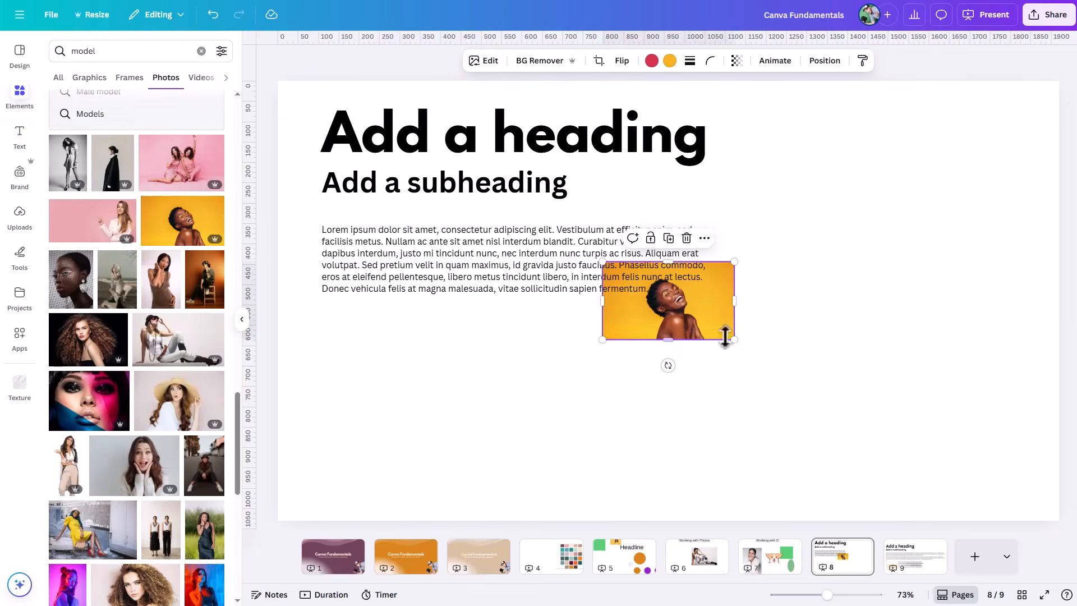
left_click_drag(704, 320, 505, 412)
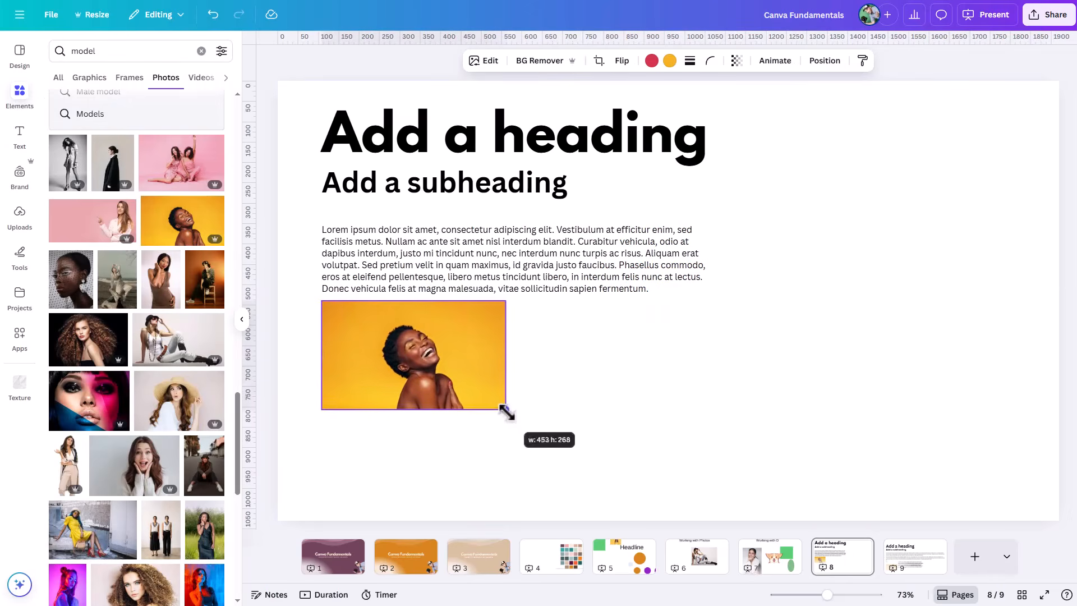
left_click_drag(440, 352, 443, 363)
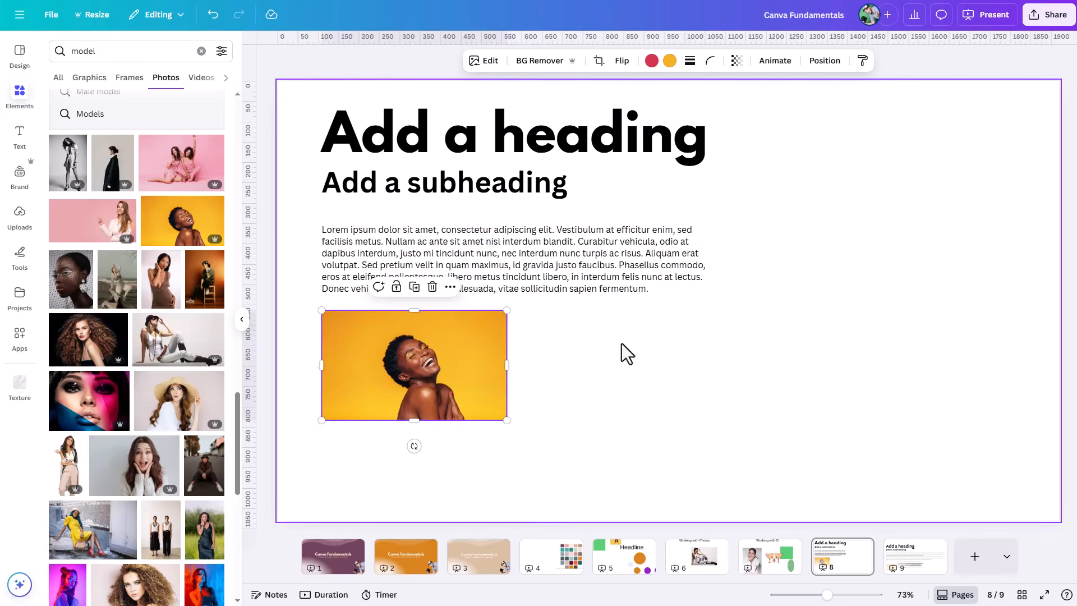
Step: Try adding two "dfdf" lines at the end of the paragraph with the photo outside the group, and undo them
left_click(648, 290)
left_click(668, 289)
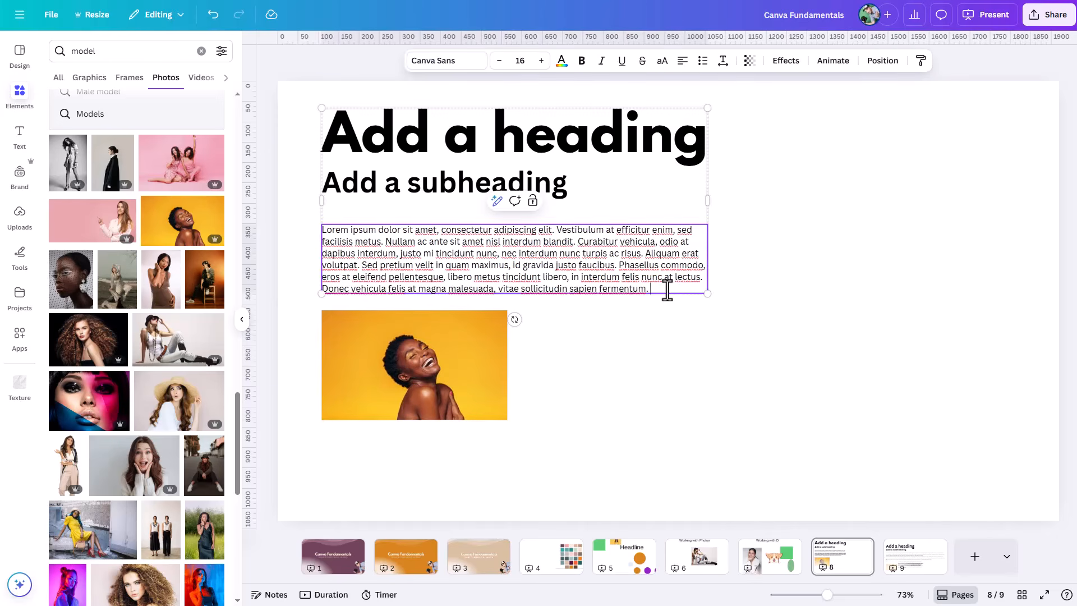
key("Return")
key("Return")
type("dfdf")
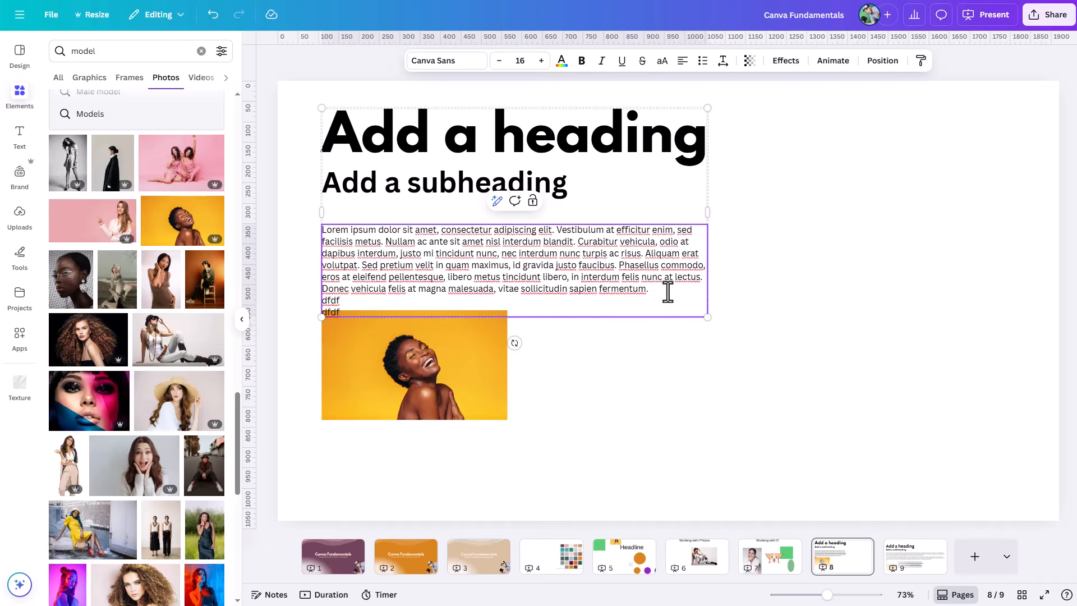
key("ctrl+z")
key("ctrl+z")
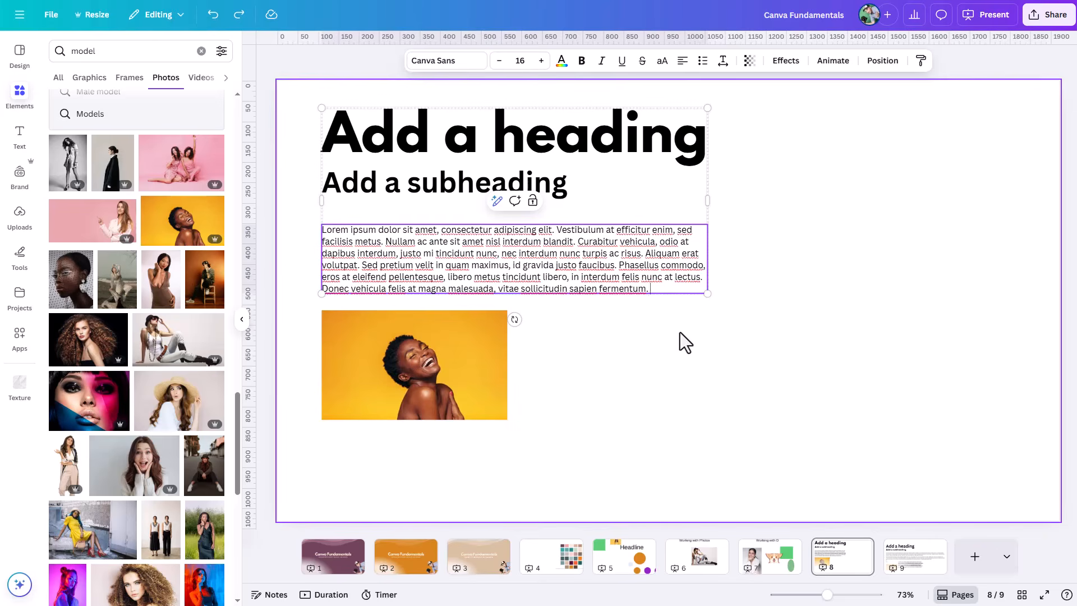
Step: Group the existing text group together with the model photo below it
left_click(747, 362)
left_click_drag(817, 147, 443, 379)
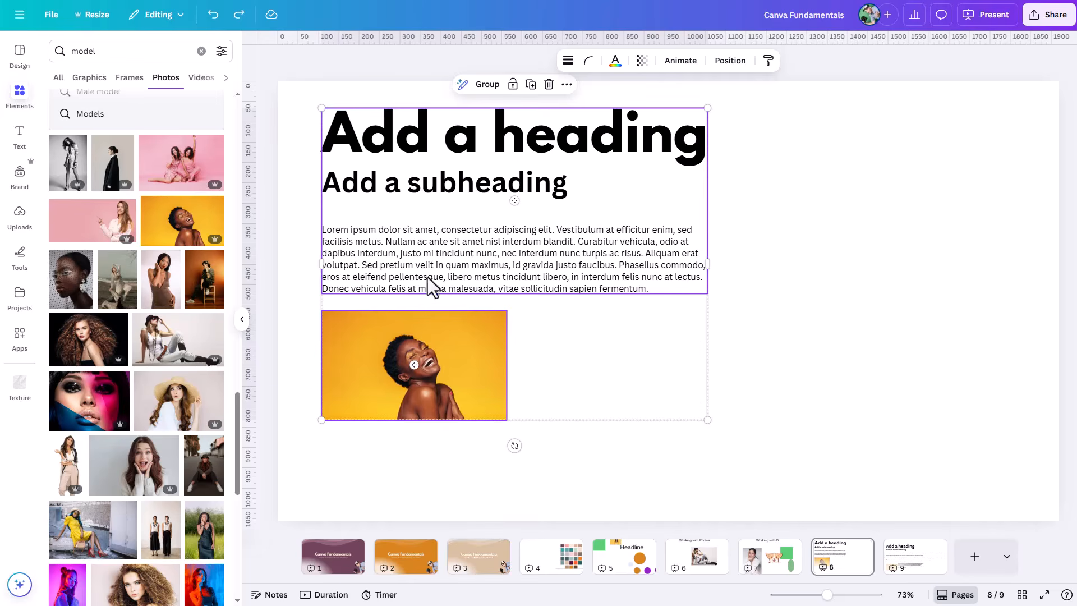
left_click(489, 85)
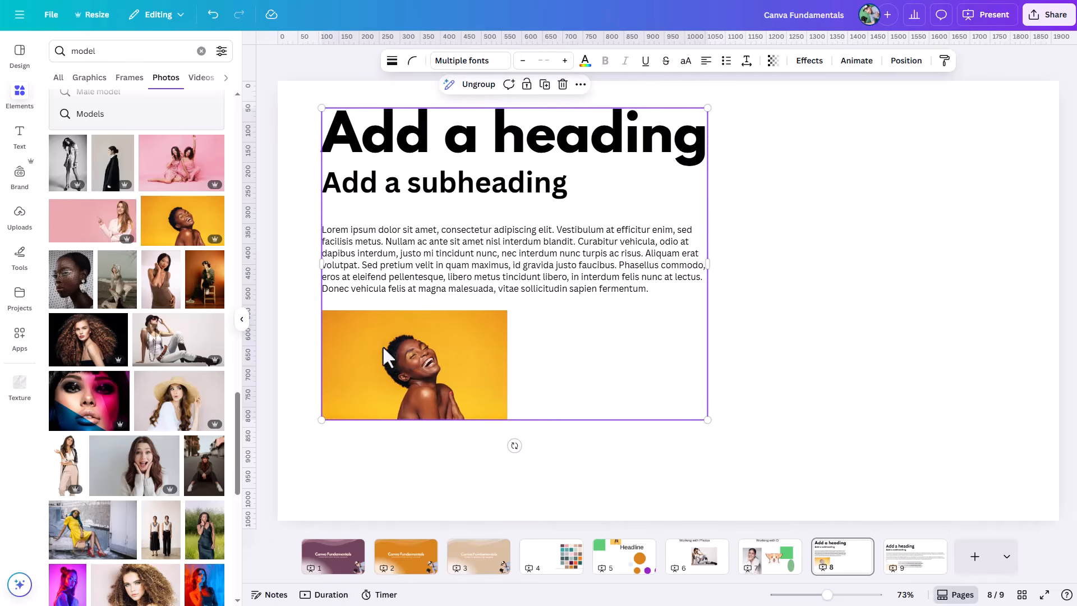
Step: Add three lines reading "dfdf", "dfdf" and "dfd" at the end of the grouped paragraph
left_click(662, 292)
left_click(668, 291)
key("Return")
type("dfdf")
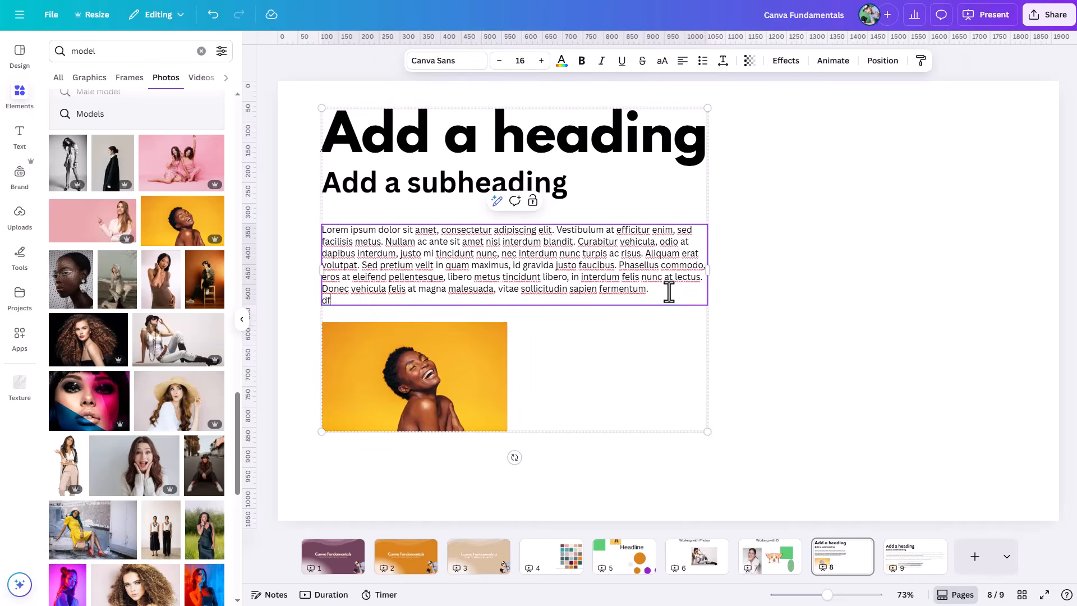
key("Return")
type("dfdf")
key("Return")
type("dfd")
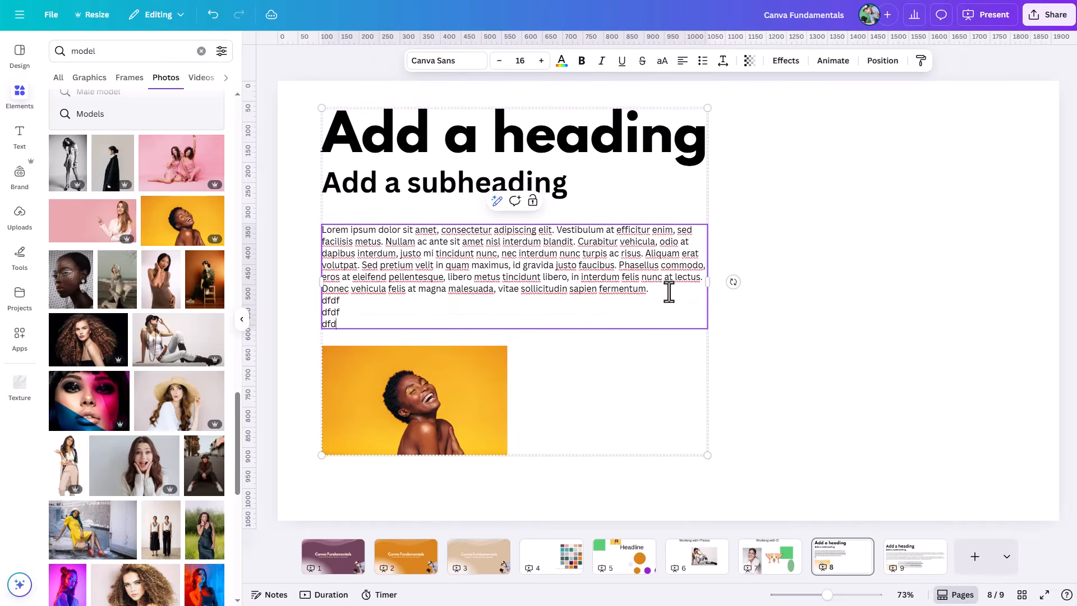
left_click(792, 389)
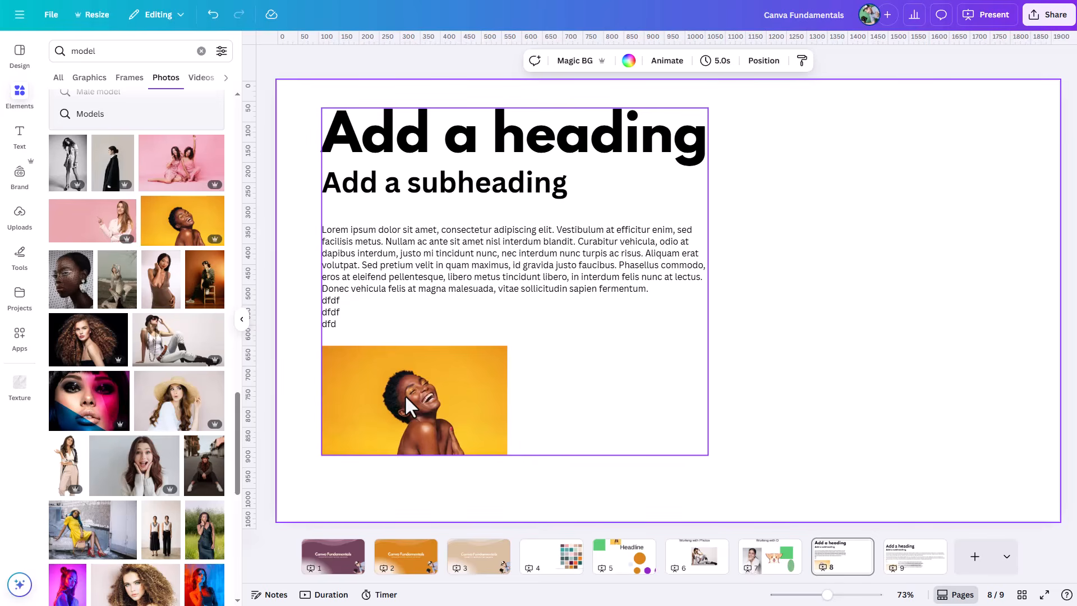
Step: Add a new page after the last one and insert a default-style heading on it
left_click(974, 556)
left_click(28, 143)
left_click(140, 231)
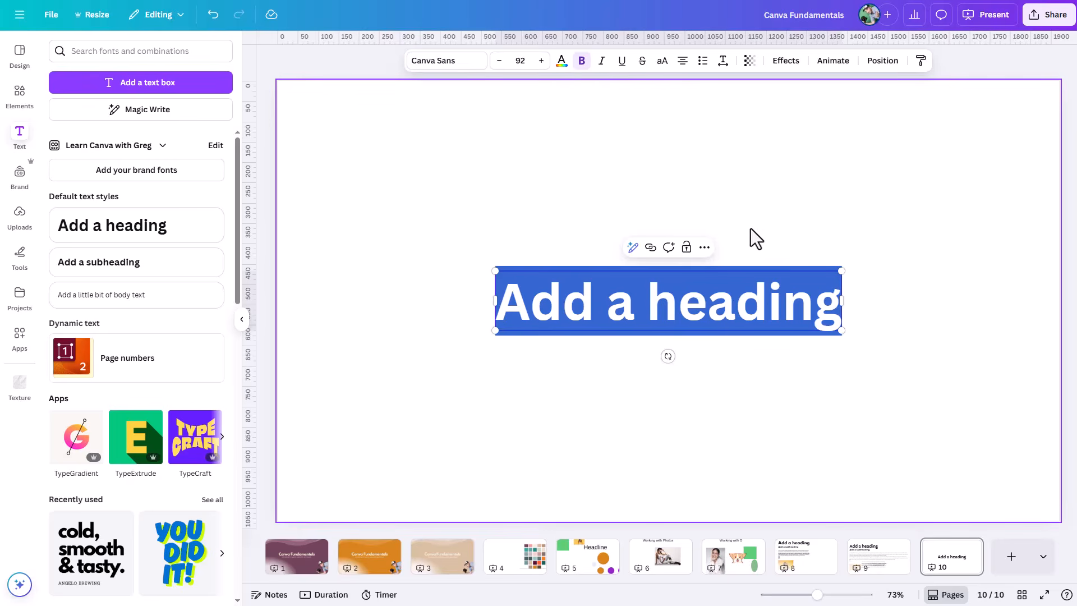
left_click(406, 260)
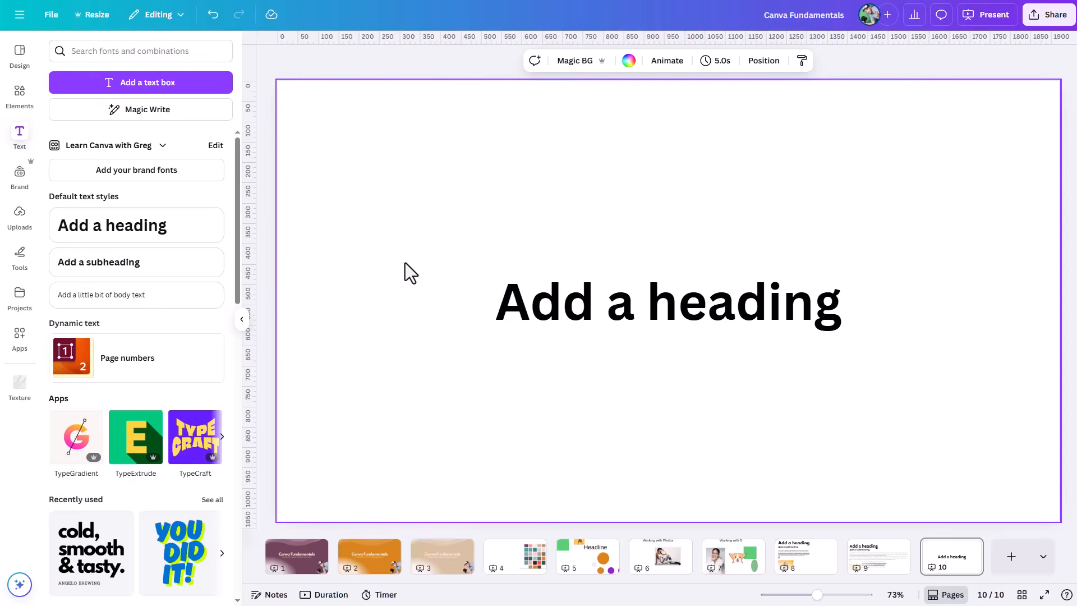
Step: Add a green rectangle behind the heading and widen it until it extends past both ends of the text
key("r")
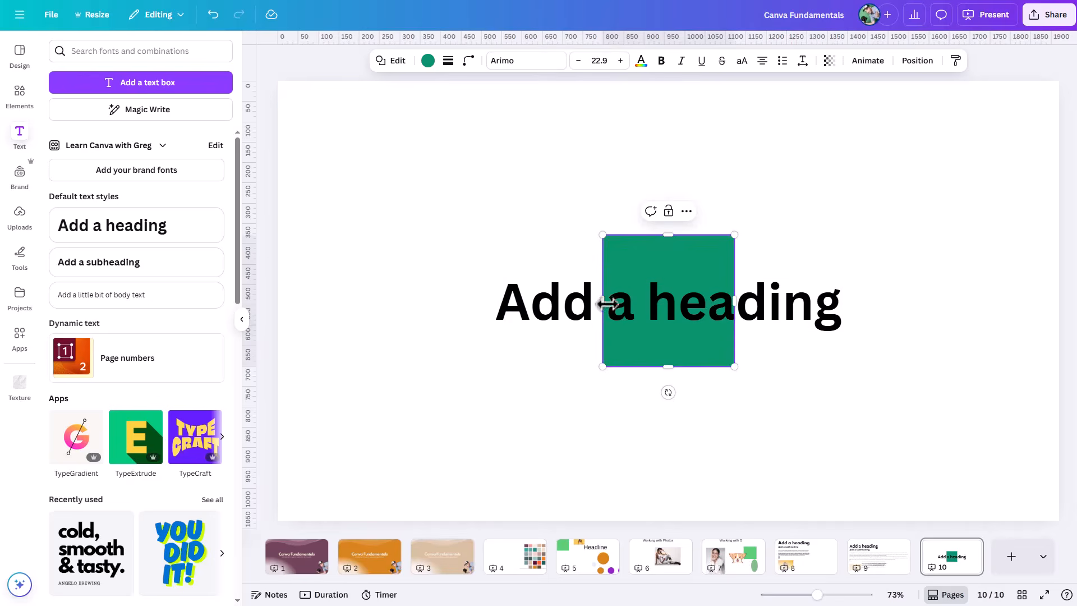
left_click_drag(603, 305, 471, 303)
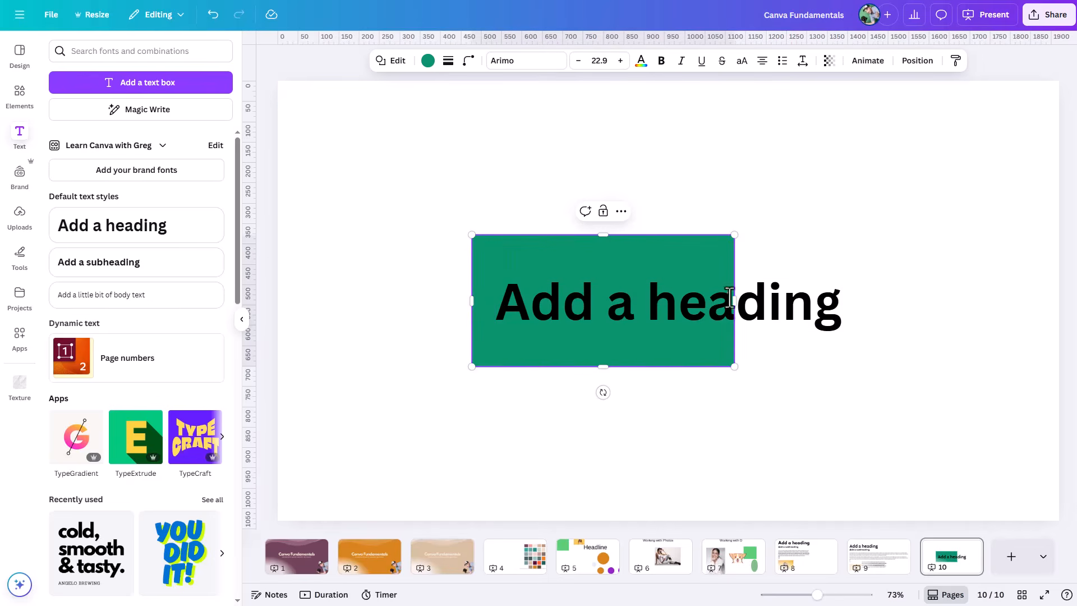
left_click_drag(733, 302, 890, 306)
left_click_drag(471, 301, 462, 300)
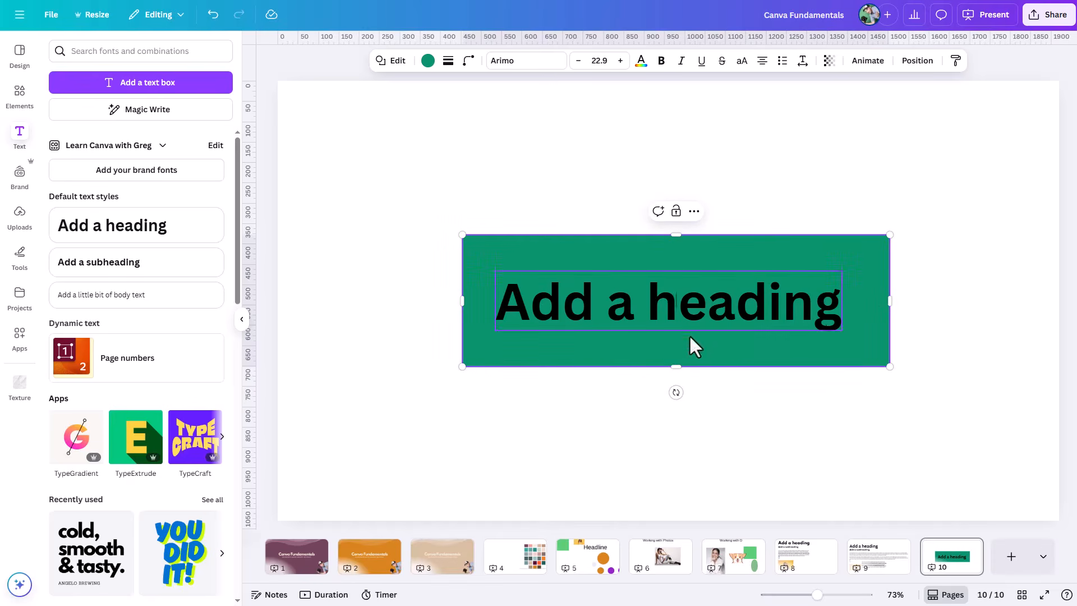
Step: Try adding a second line reading "dfd" to the ungrouped heading, and remove it again
left_click(822, 311)
left_click(831, 312)
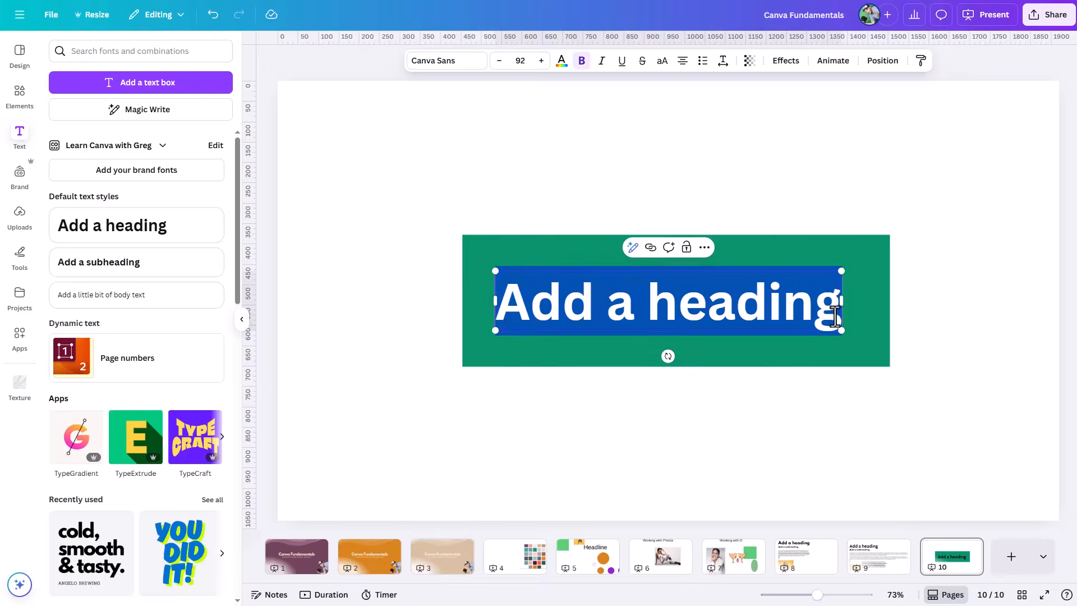
left_click(840, 314)
key("Return")
type("dfd")
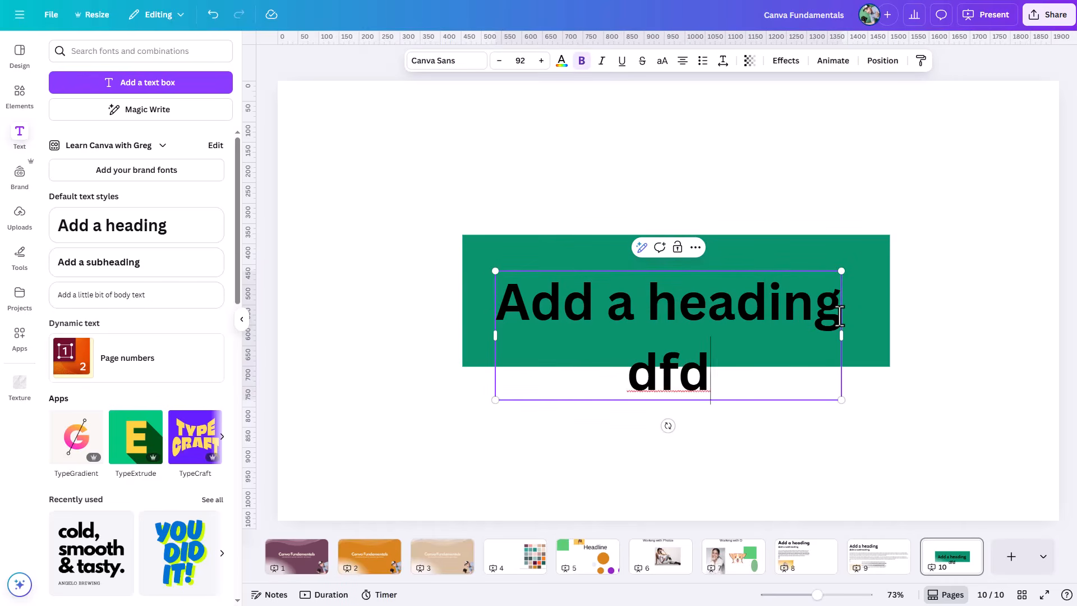
key("BackSpace")
key("BackSpace")
key("BackSpace")
key("BackSpace")
Step: Group the heading with the green rectangle behind it
left_click(937, 183)
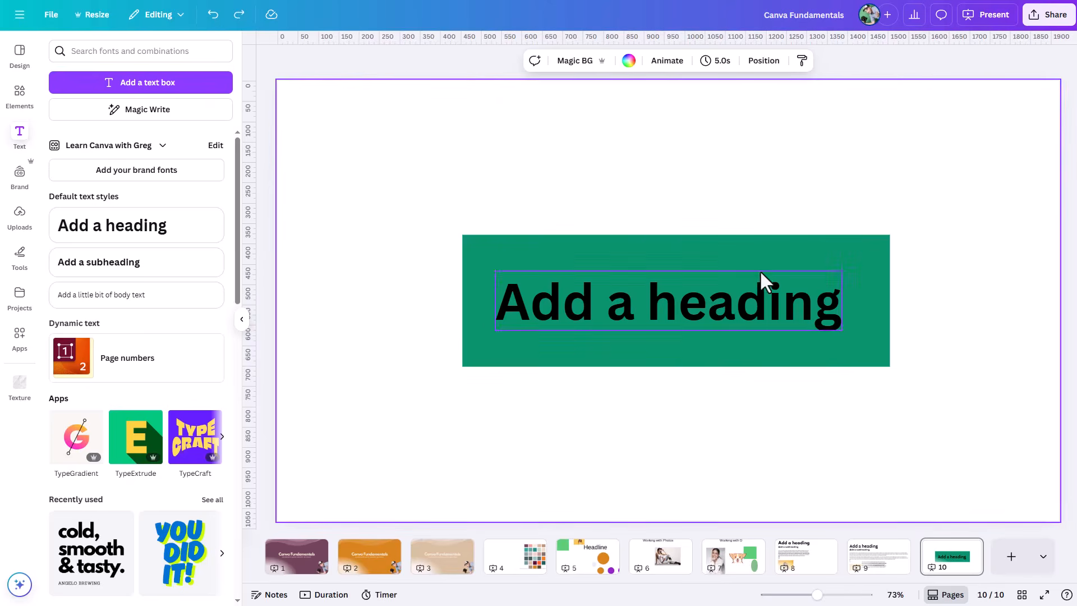
left_click_drag(896, 181, 681, 395)
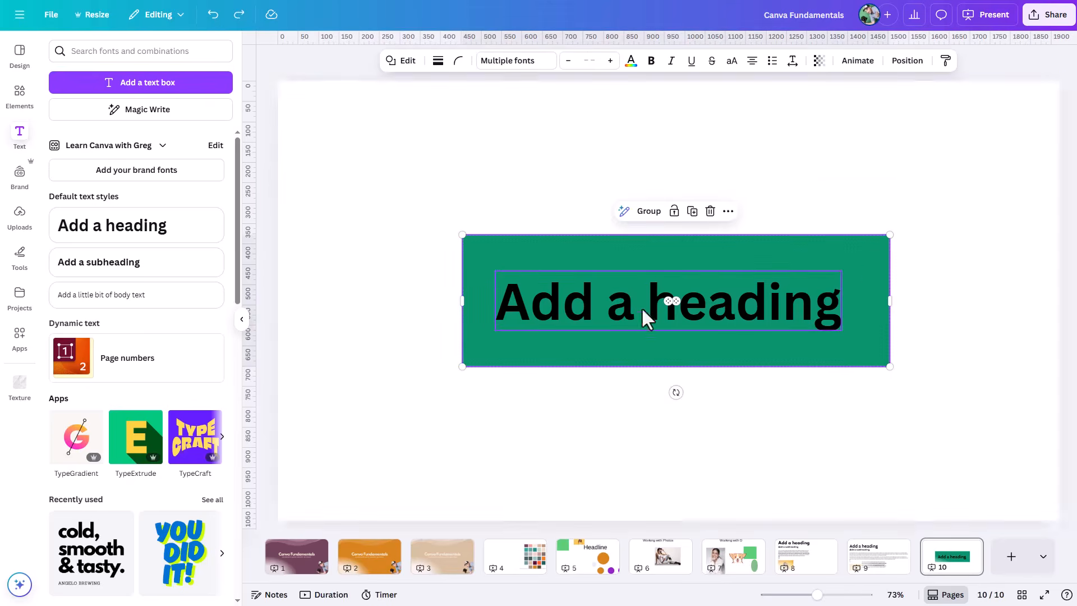
left_click(649, 213)
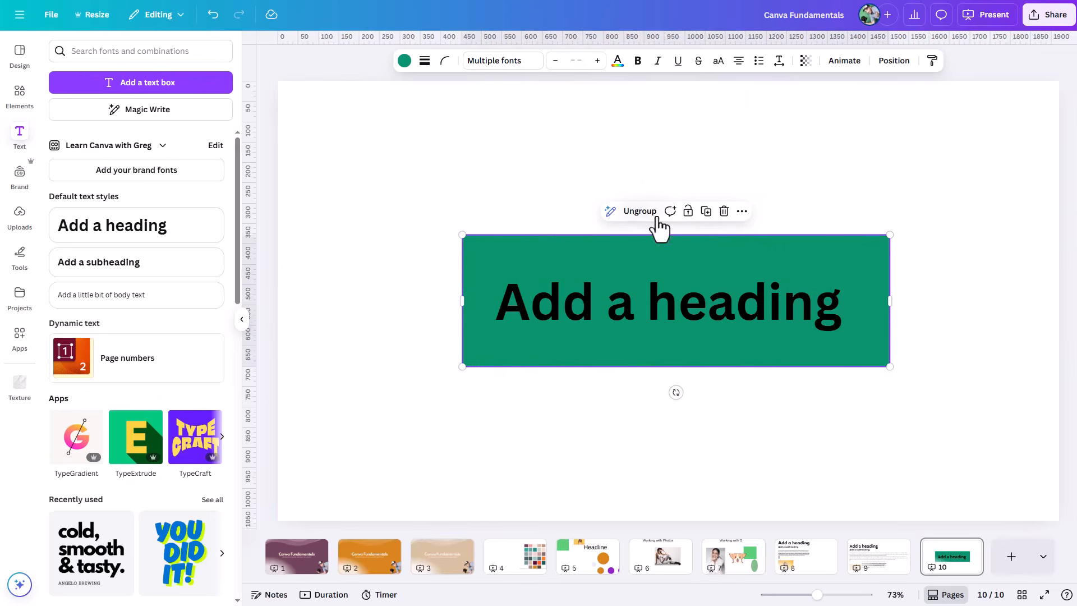
Step: Add a second line reading "dfd" to the heading inside the group, and delete that line again
left_click(805, 276)
left_click(823, 301)
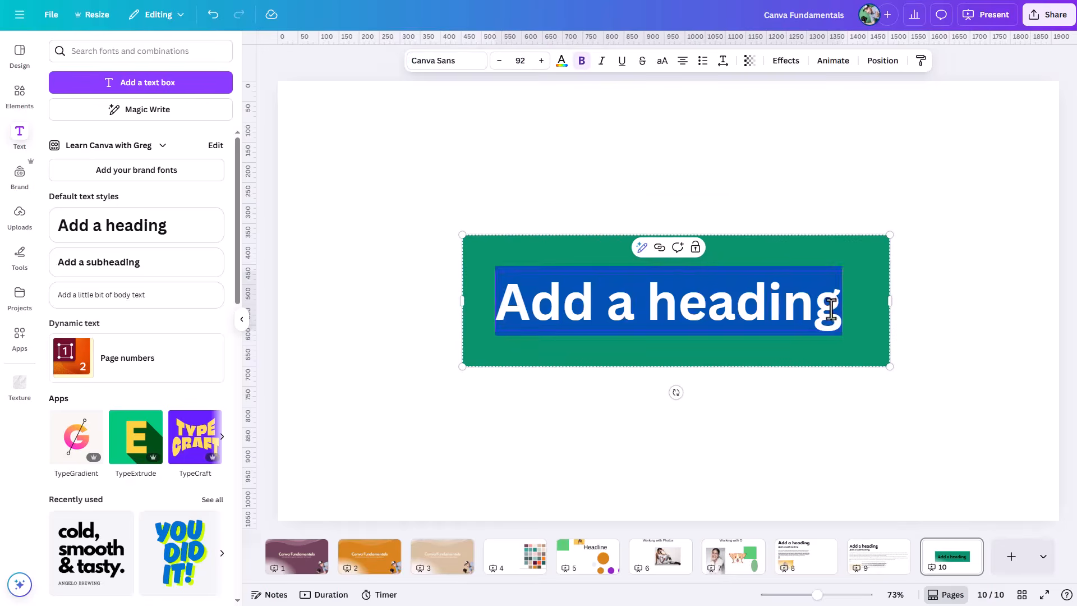
left_click(833, 307)
key("Return")
type("dfd")
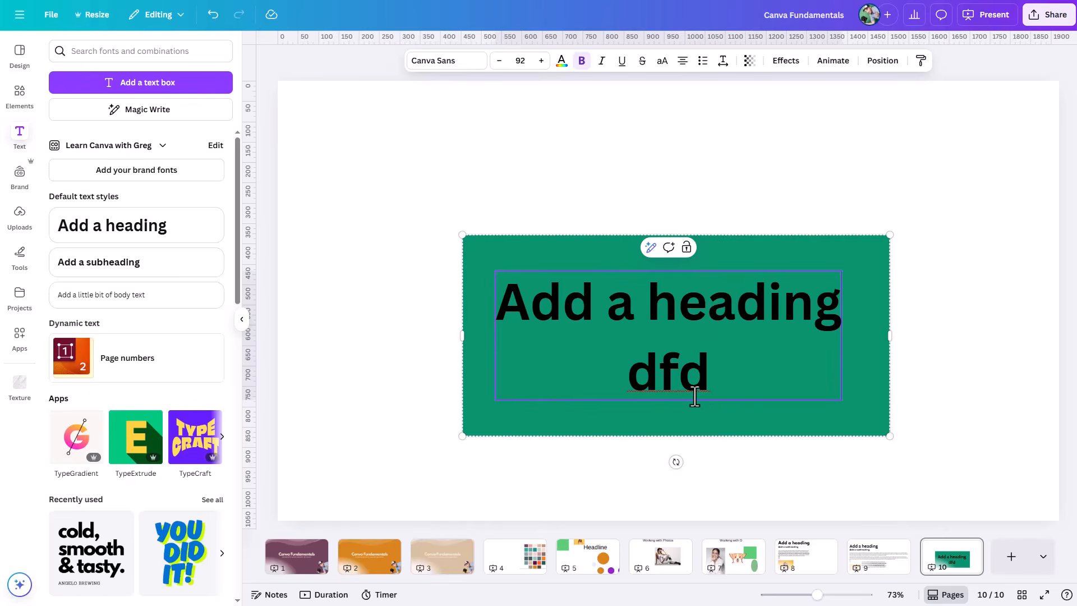
key("BackSpace")
key("BackSpace")
key("BackSpace")
key("BackSpace")
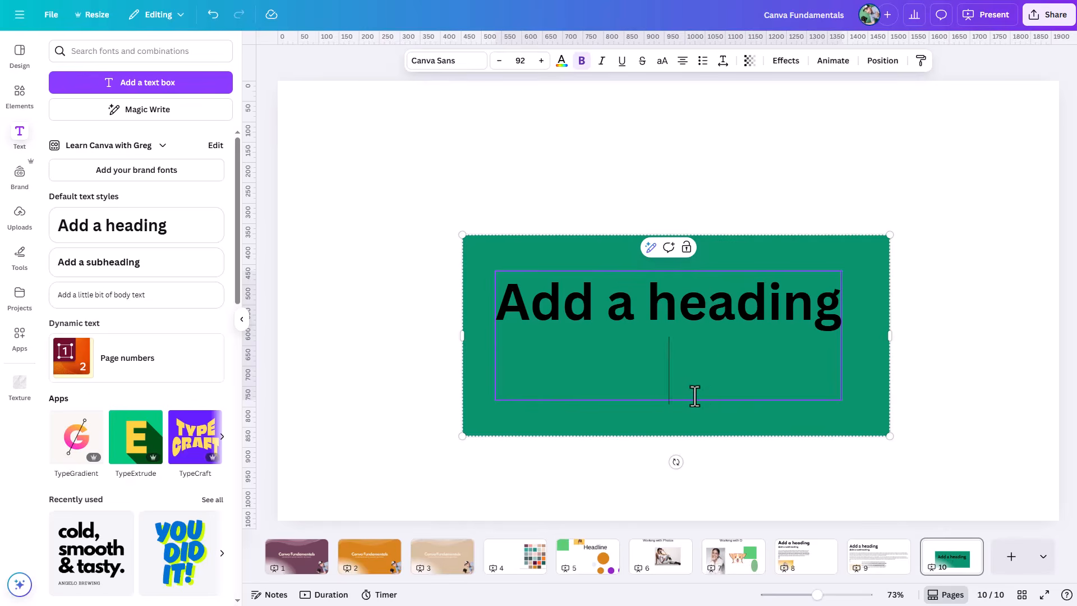
left_click(839, 163)
Step: Anchor the grouped heading's text box to the middle
left_click(745, 300)
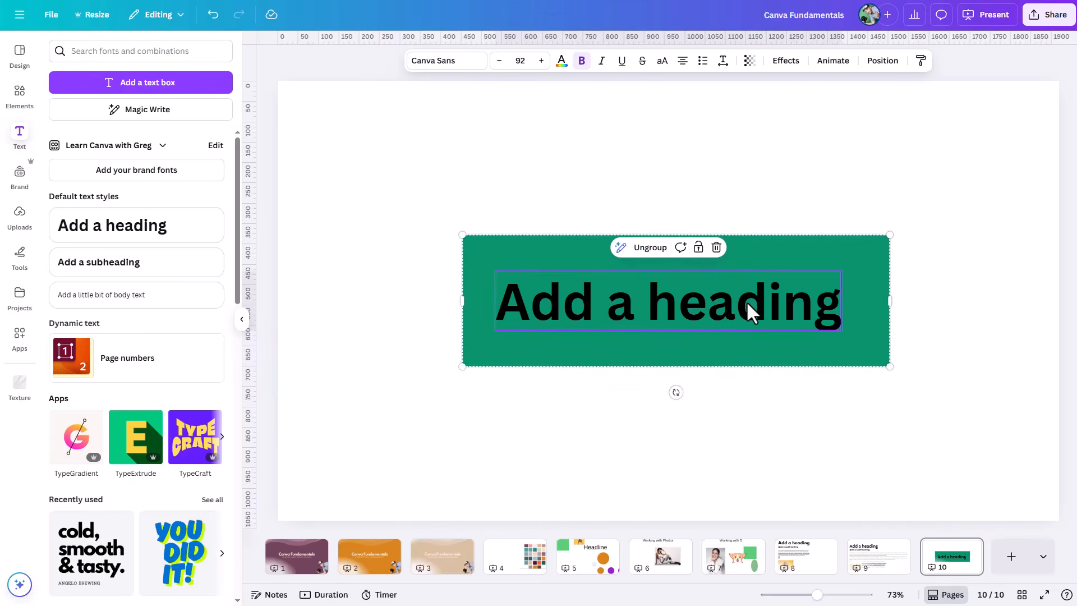
left_click(721, 62)
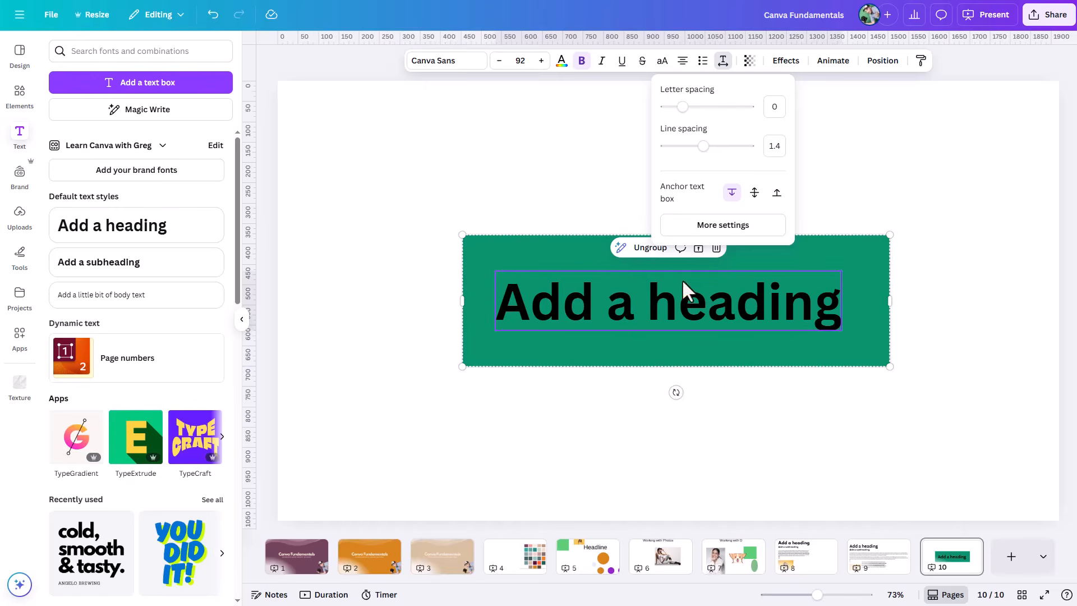
left_click(754, 193)
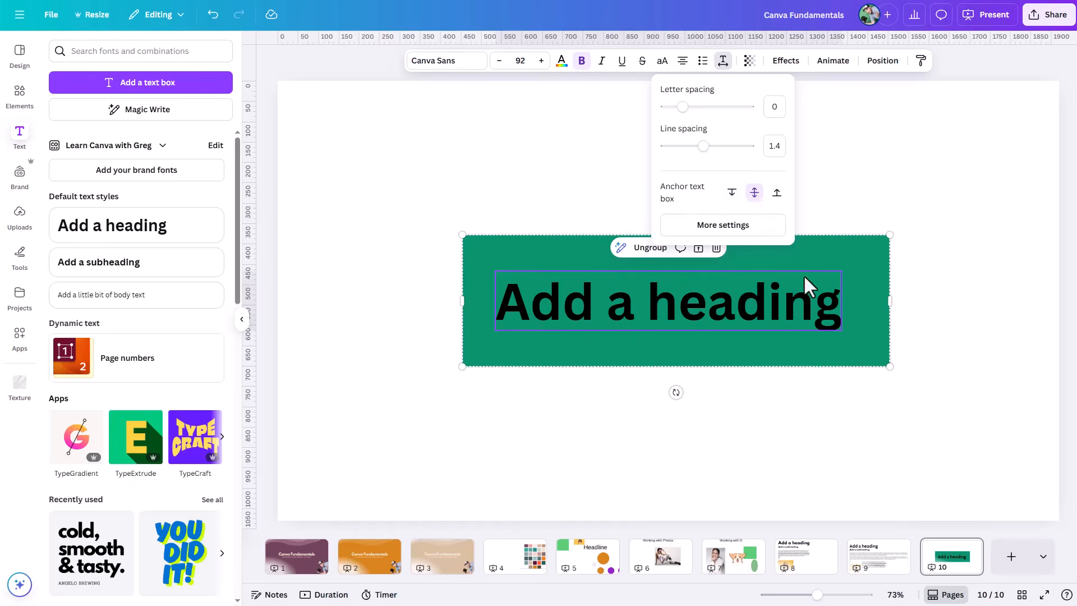
Step: Add two lines reading "dfd" below the middle-anchored heading text
left_click(813, 301)
left_click(839, 305)
key("Return")
type("dfd")
key("Return")
type("dfd")
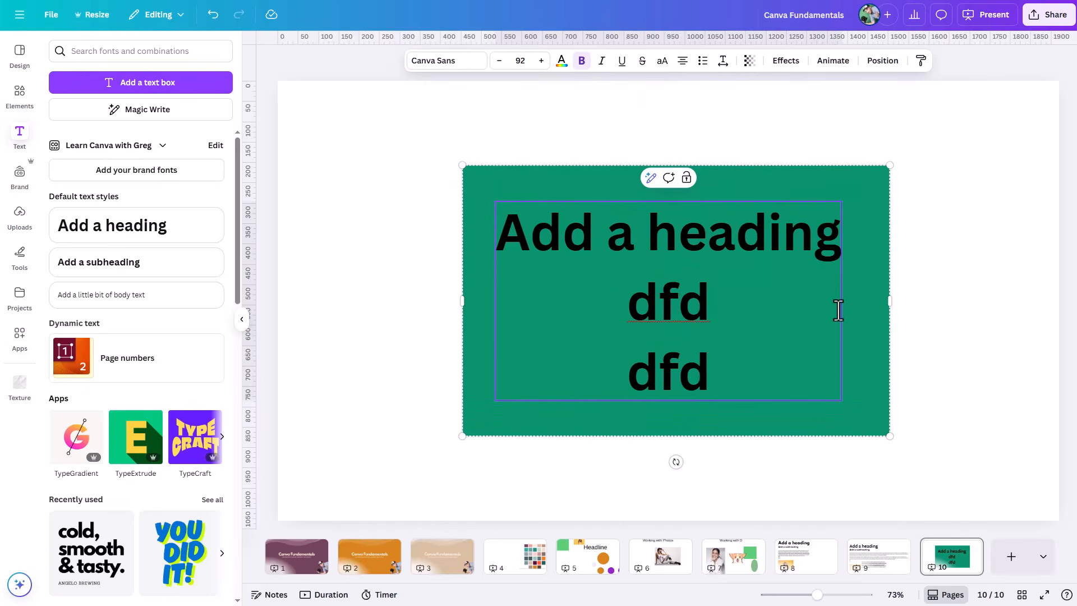
left_click(953, 307)
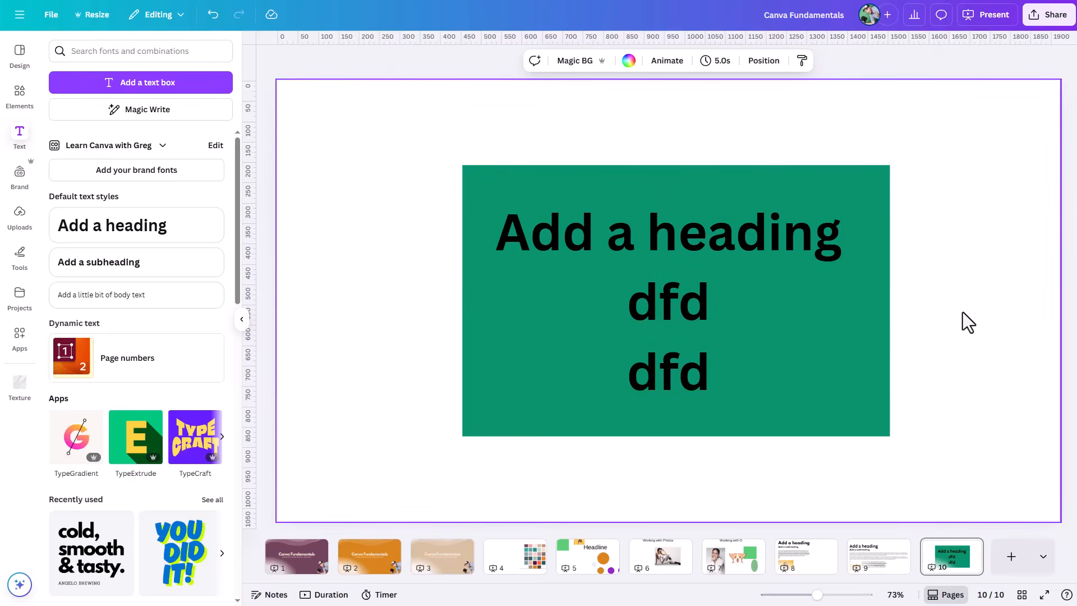
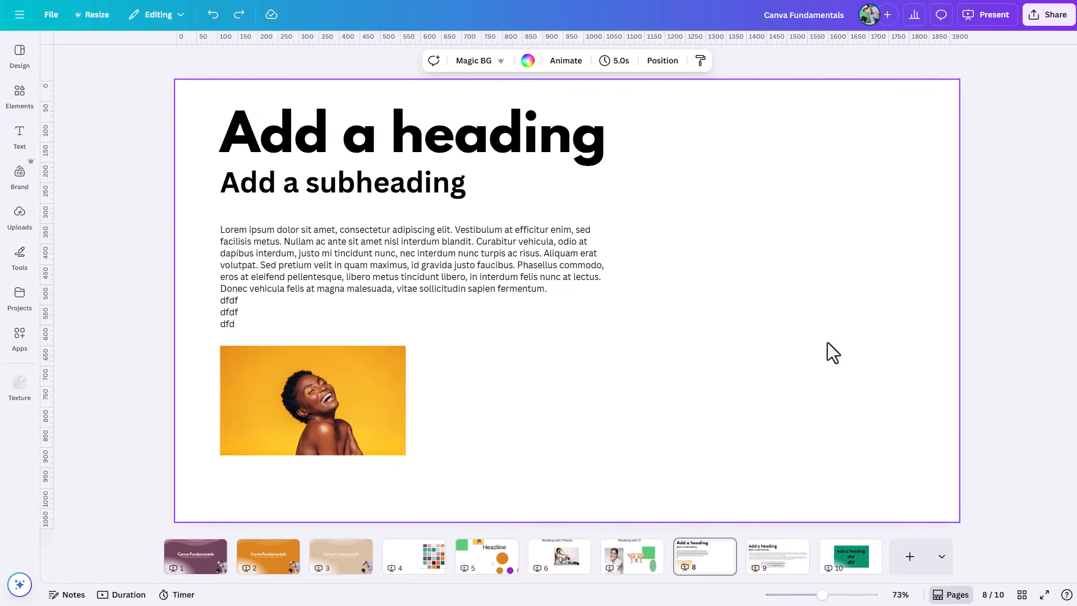
Step: Ungroup the heading, body text and photo, and delete the yellow-background portrait photo
left_click_drag(642, 146, 415, 442)
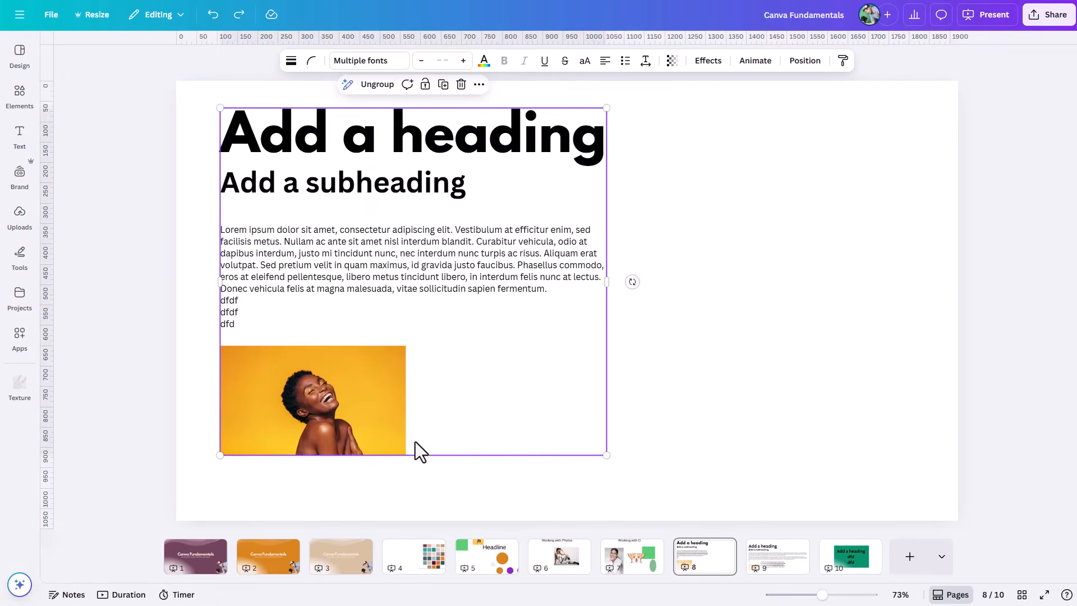
left_click(371, 85)
left_click(375, 435)
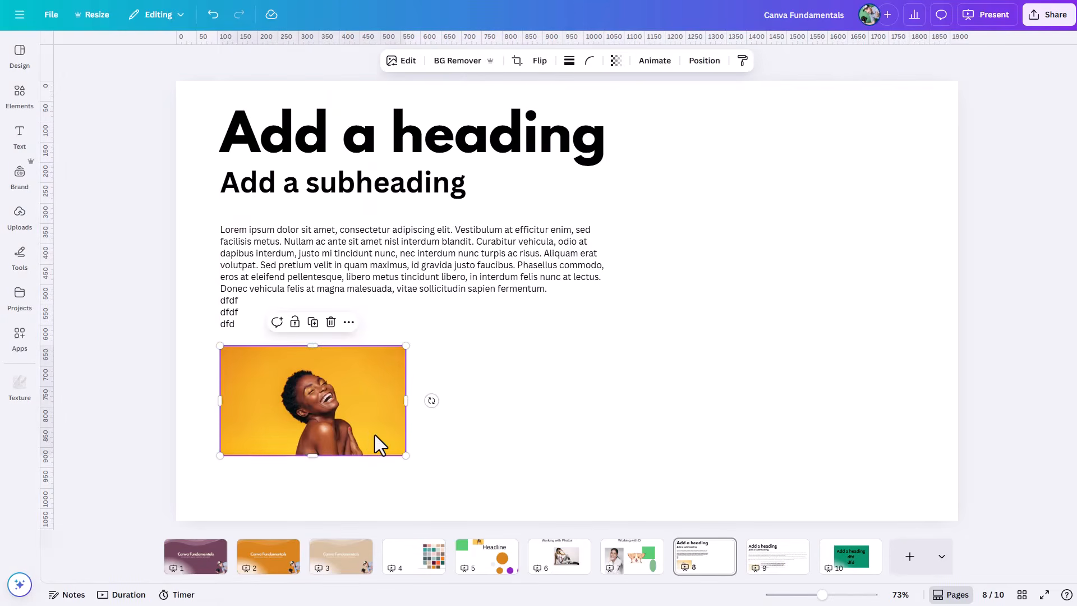
key("Delete")
Step: Search the elements for "frame", show all frame results, and add the plain square frame to the page
left_click(20, 93)
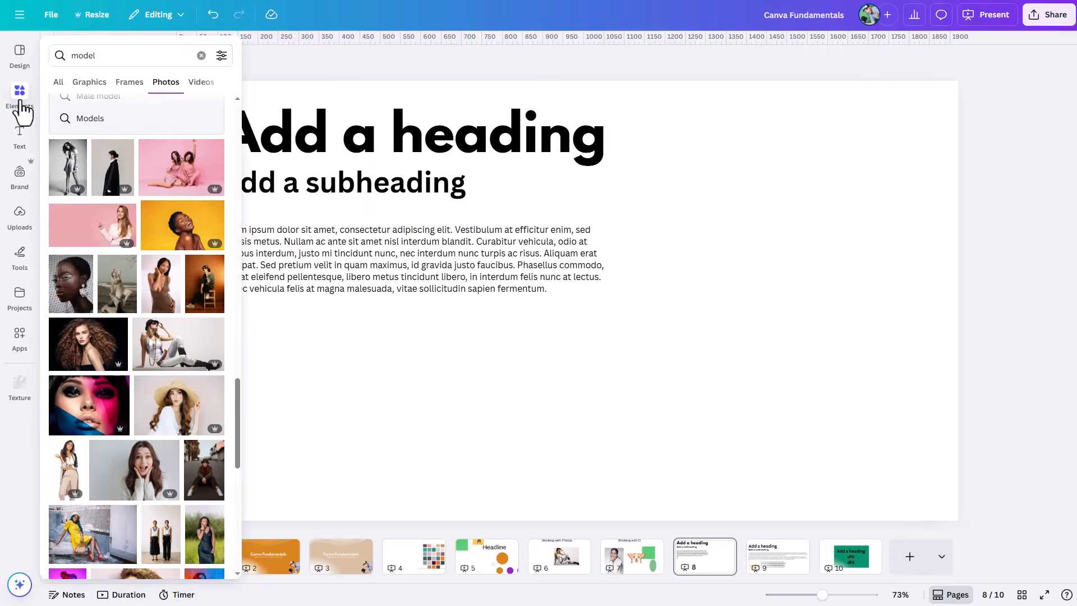
left_click(96, 47)
type("frame")
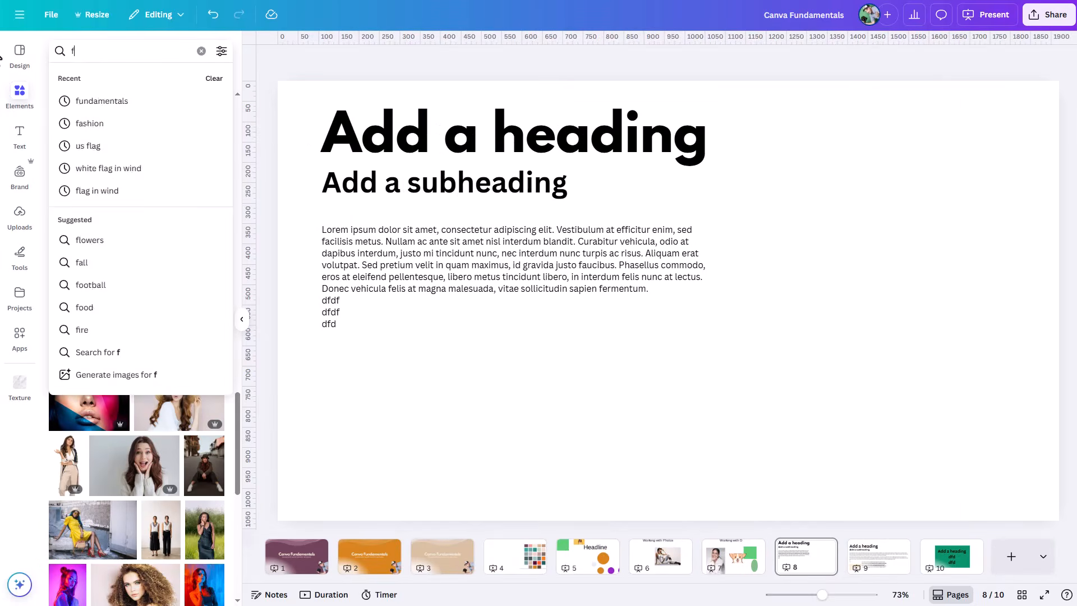
key("Return")
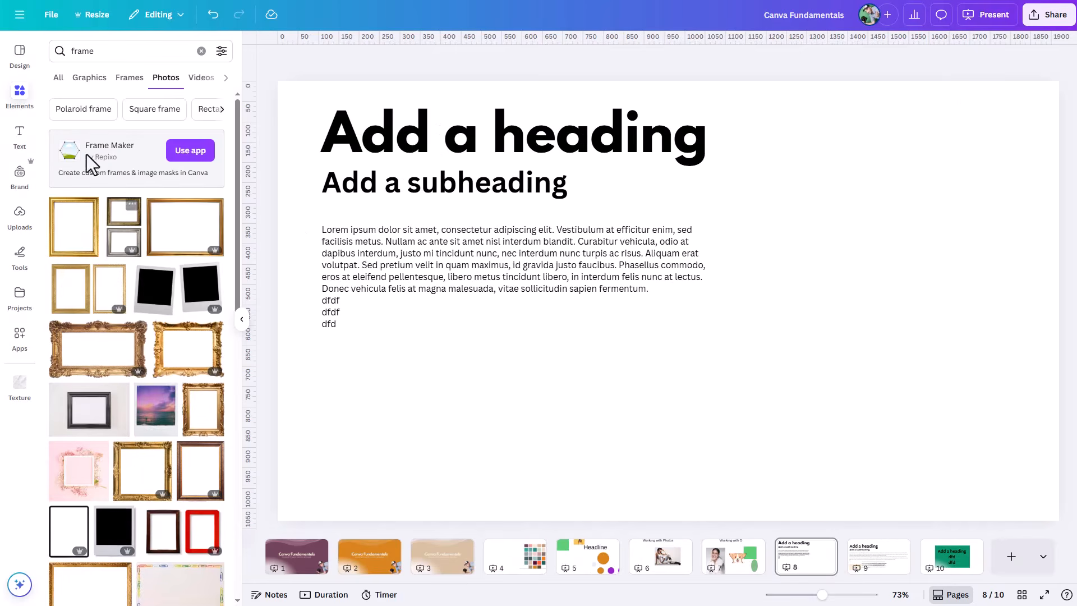
left_click(59, 79)
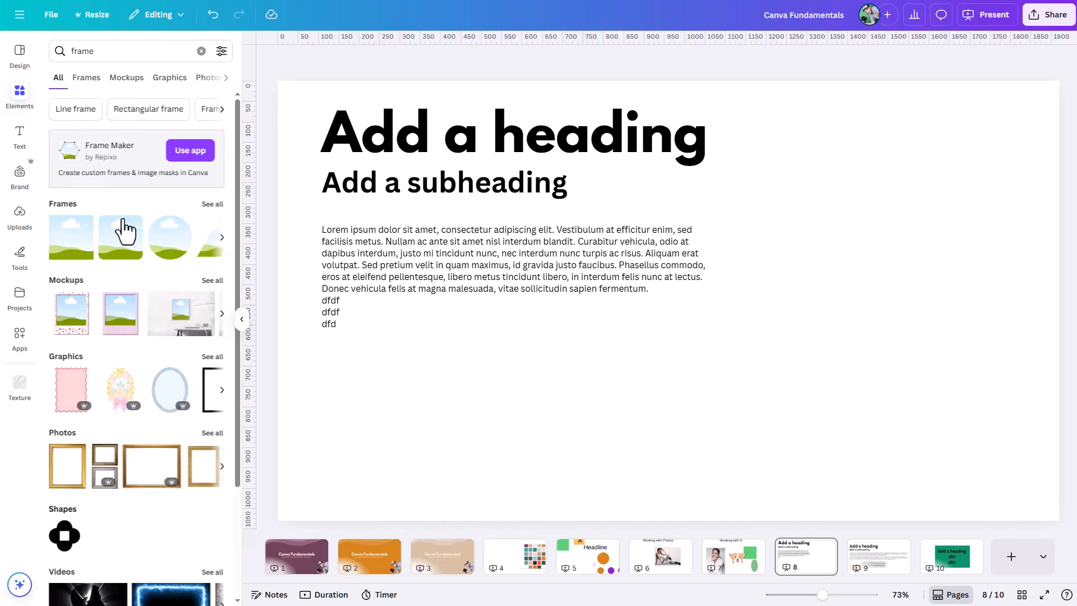
left_click(211, 204)
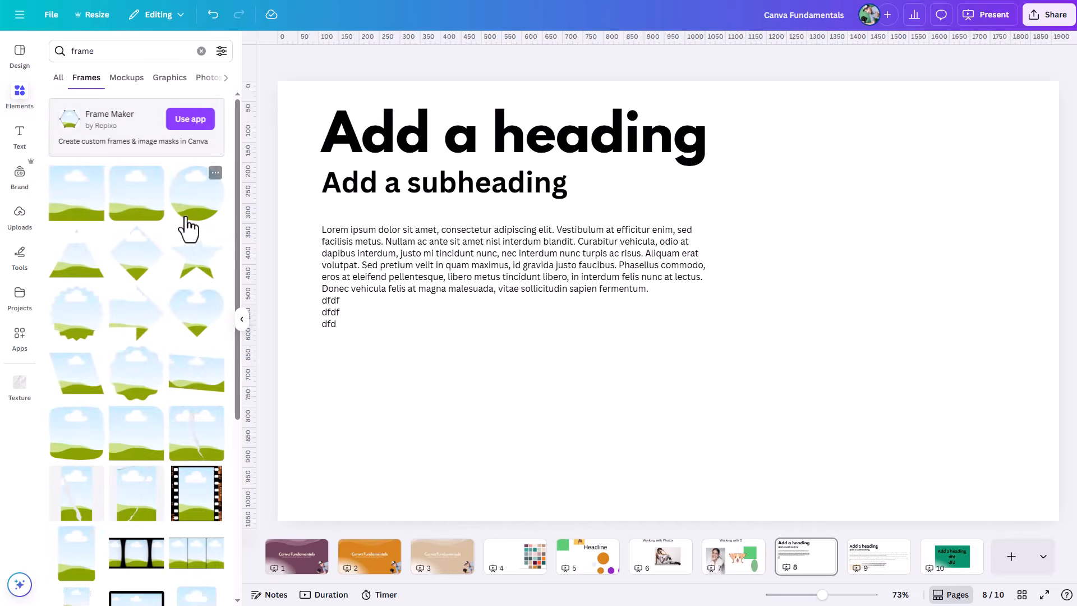
left_click(75, 219)
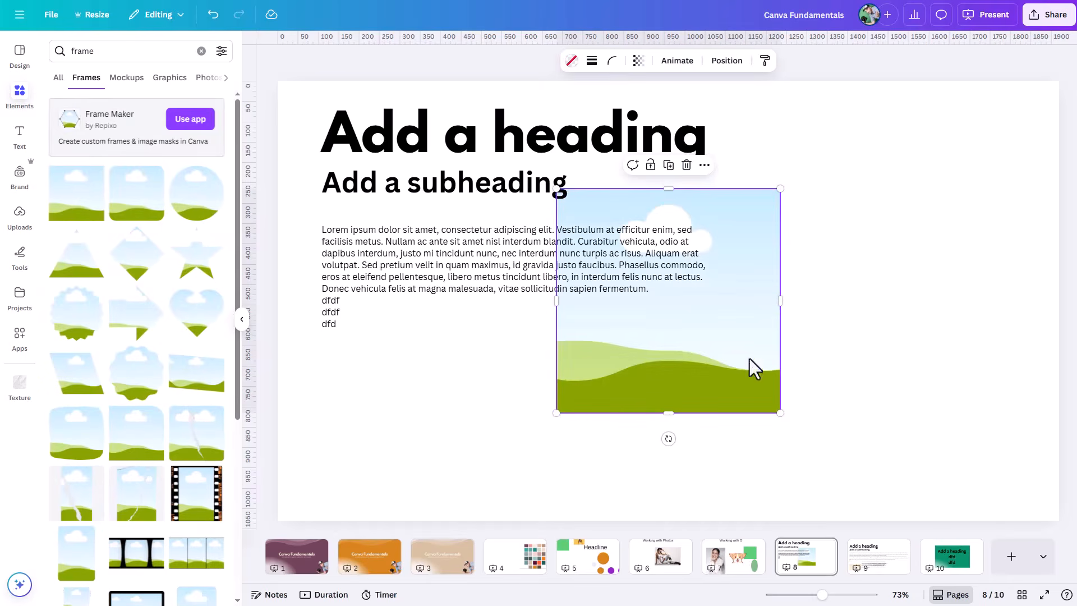
Step: Reshape the frame into a wide rectangle and place it below the body text, aligned with the text's left edge
left_click_drag(780, 301, 933, 355)
mouse_move(586, 409)
left_mouse_down()
mouse_move(511, 463)
mouse_move(529, 411)
mouse_move(566, 404)
left_mouse_up()
left_click_drag(639, 368, 402, 440)
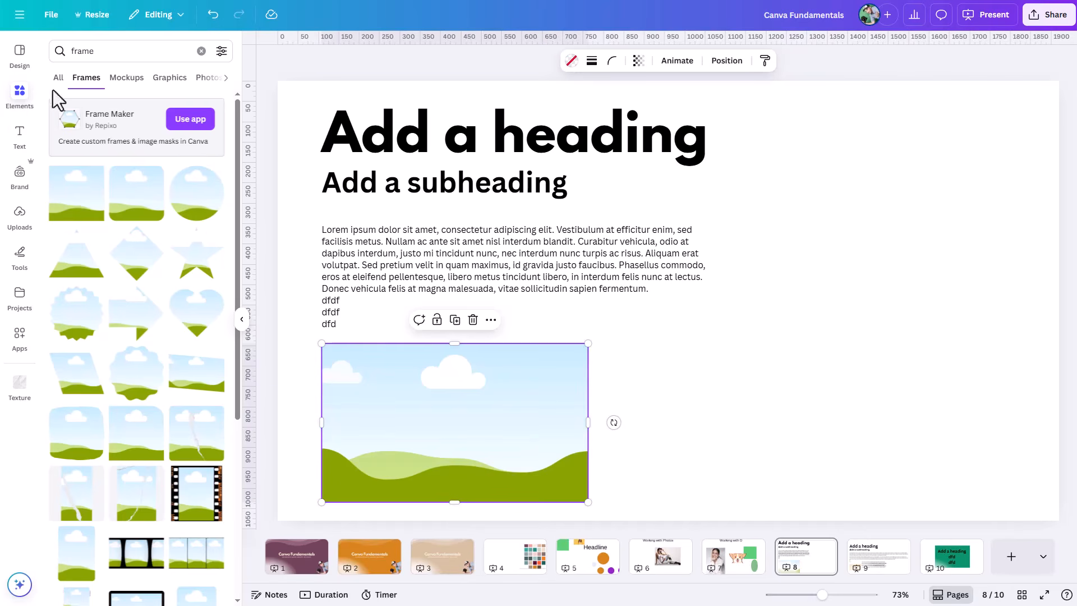
Step: Search the photos for "dog" and fill the frame with the brown dog holding an orange ball on grass
left_click(162, 52)
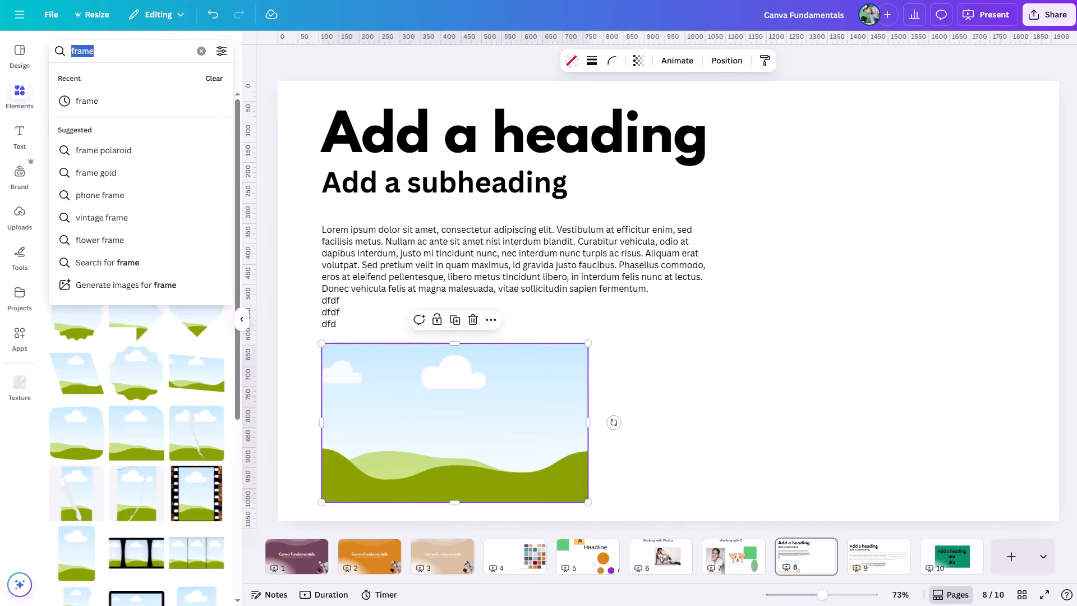
type("dog")
key("Return")
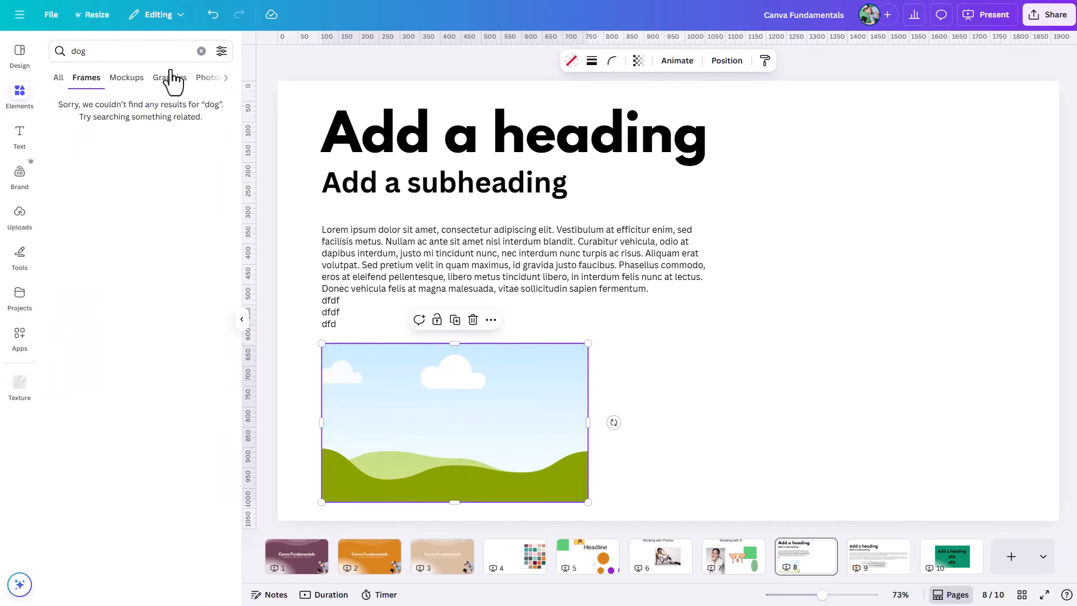
left_click(206, 78)
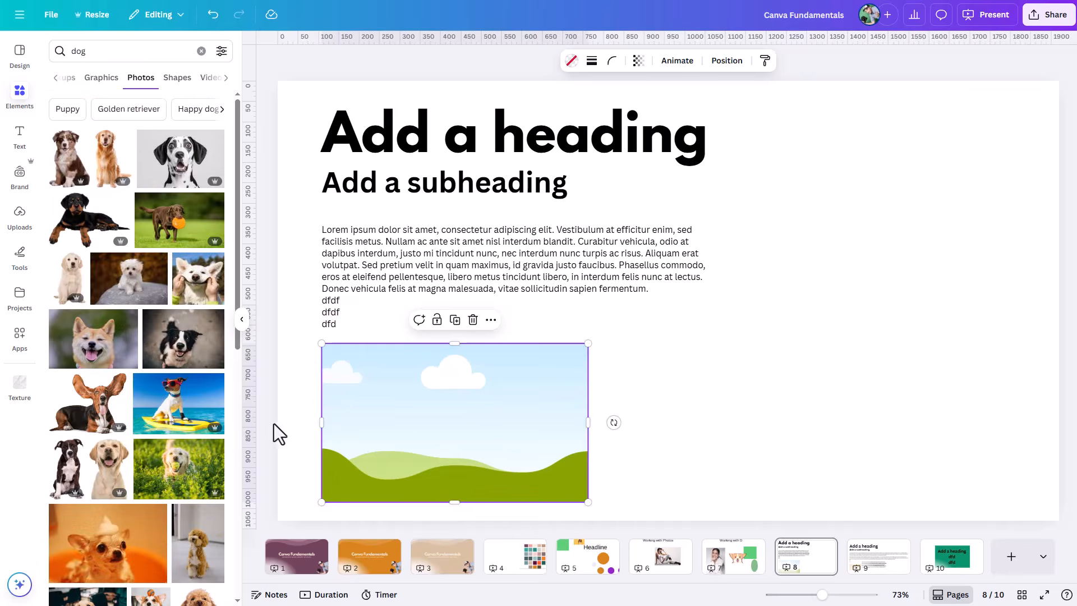
left_click_drag(168, 230, 402, 419)
Step: Replace the framed photo with the Chihuahua in an orange tub, and swap that for the winking Pomeranian
scroll(122, 507, "down", 1)
scroll(122, 508, "down", 3)
left_click_drag(107, 375, 348, 465)
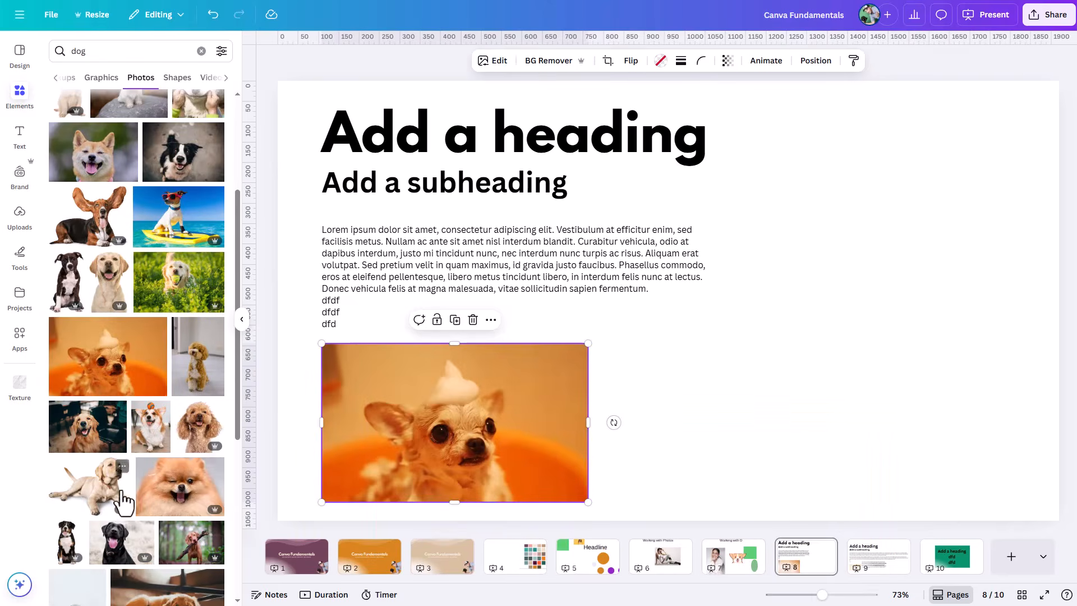
scroll(122, 501, "down", 3)
left_click_drag(171, 296, 417, 406)
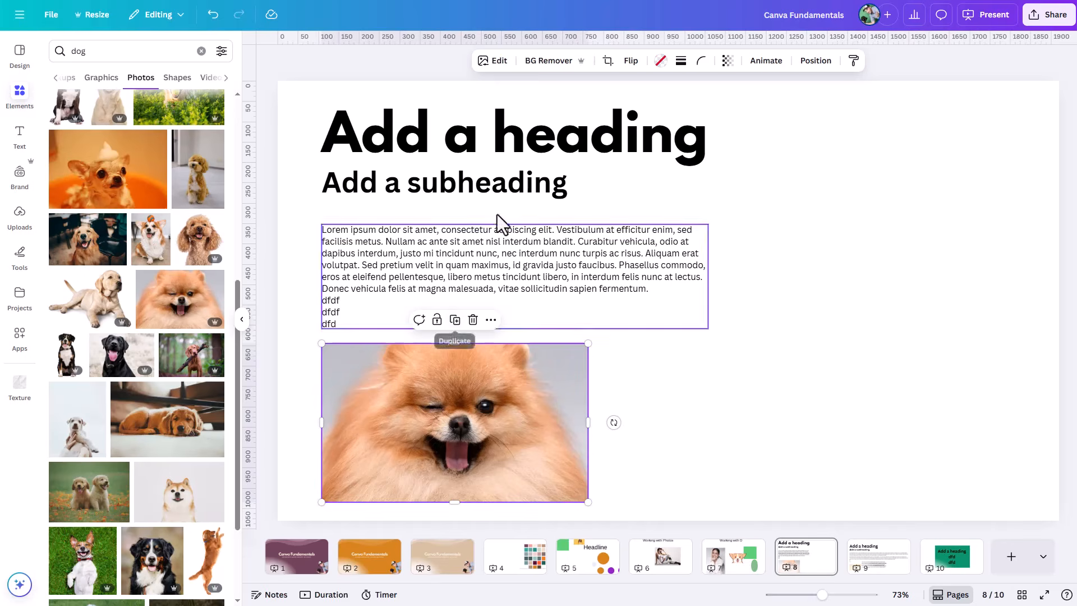
Step: Apply the Bronz filter to the framed Pomeranian photo
left_click(497, 62)
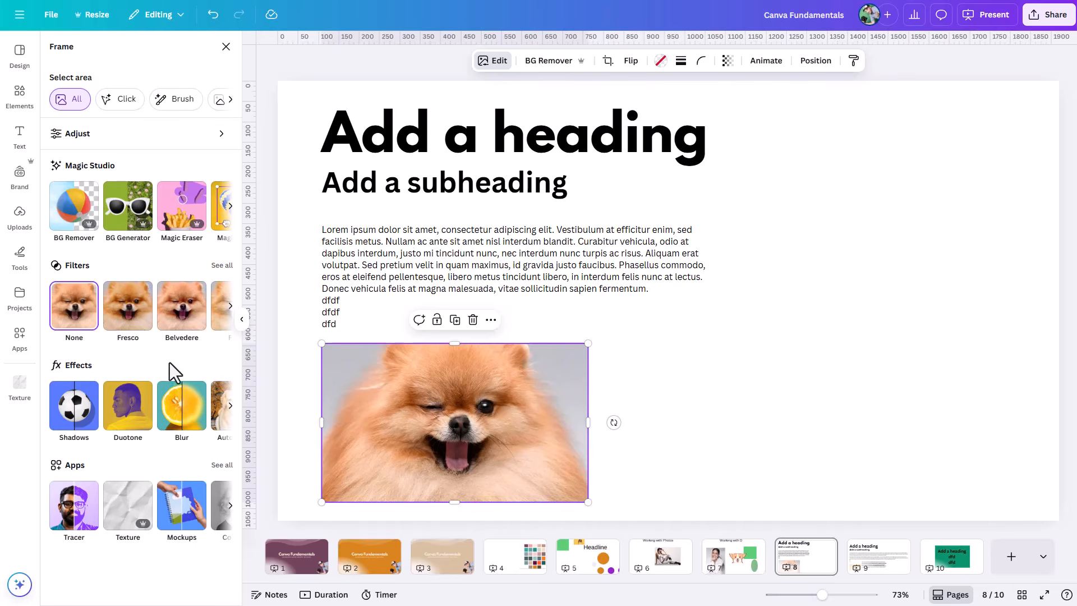
left_click(229, 307)
left_click(229, 307)
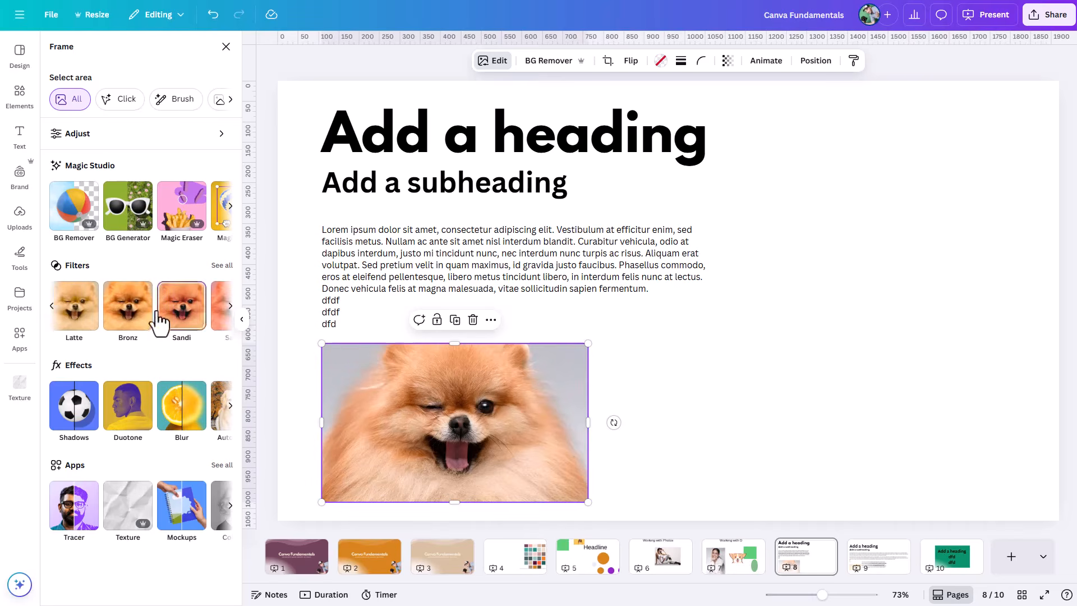
left_click(132, 314)
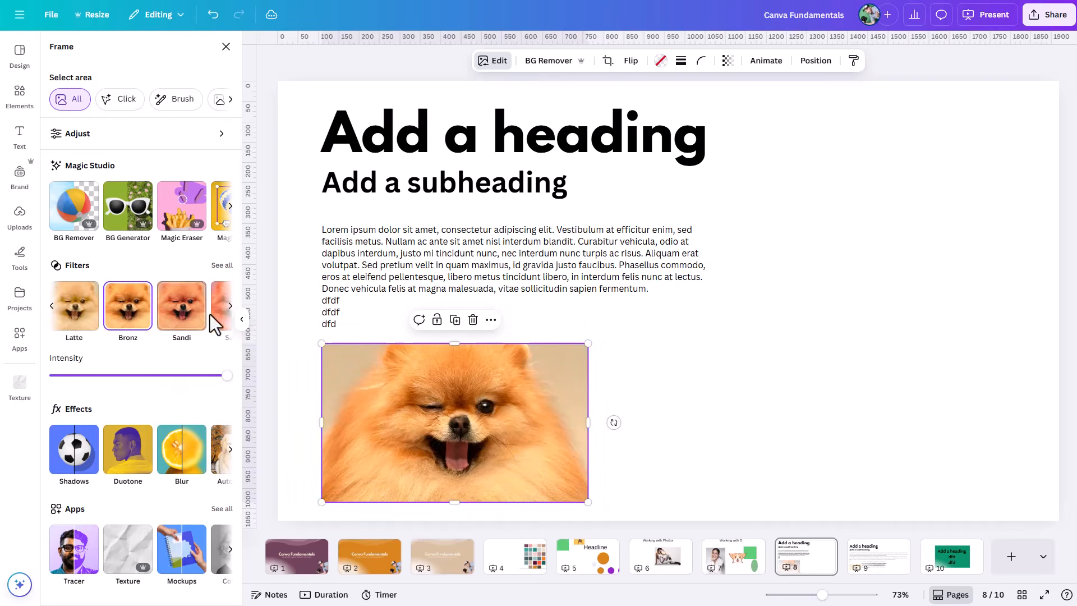
Step: Browse further through the photo filters and apply Antiq to the framed photo
left_click(230, 309)
left_click(230, 310)
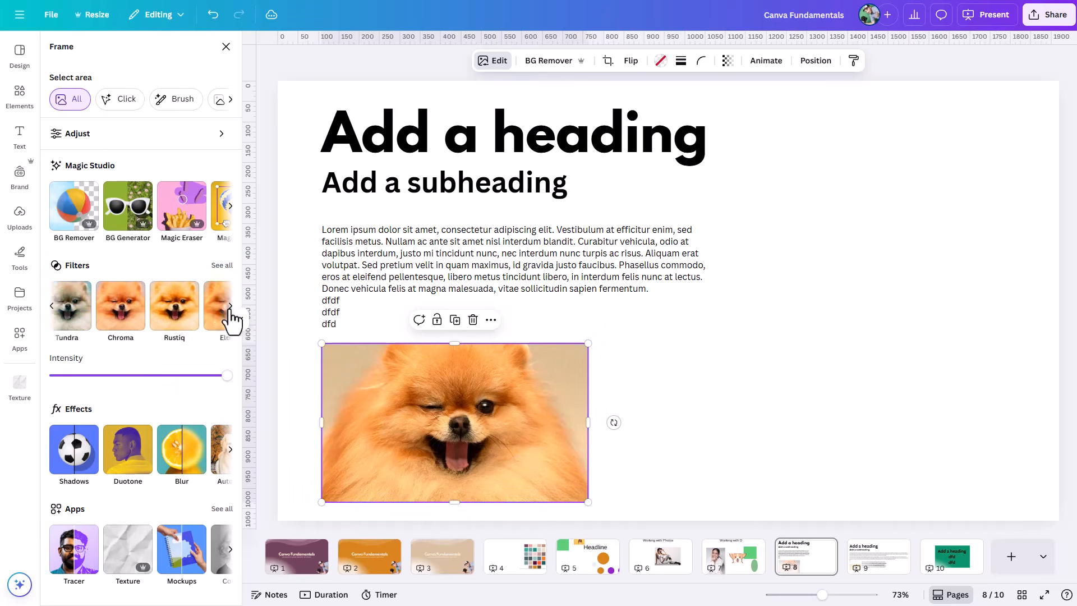
left_click(230, 309)
left_click(230, 309)
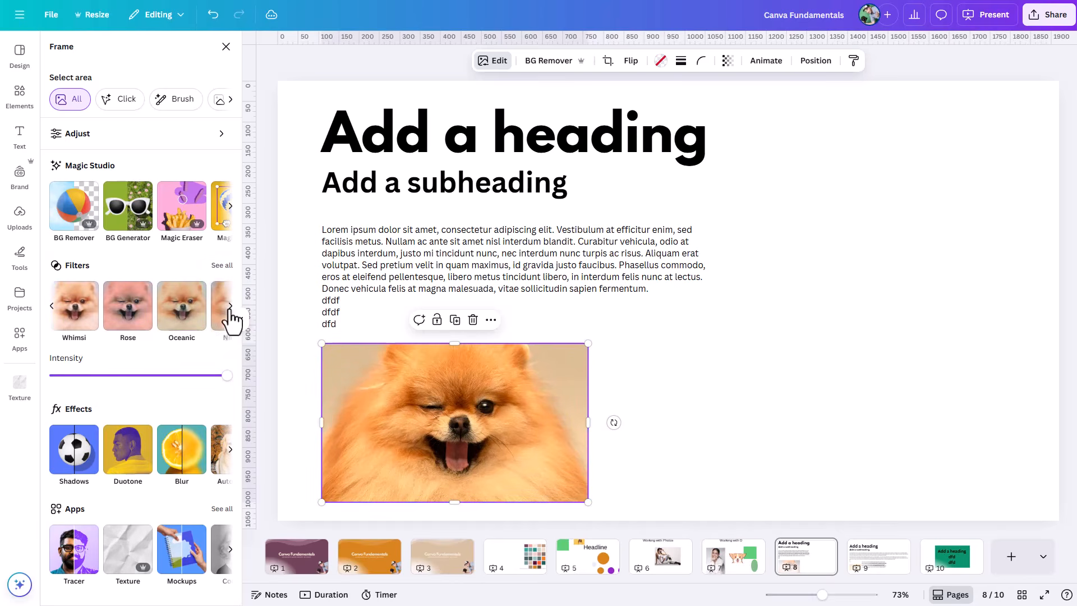
left_click(229, 310)
left_click(230, 309)
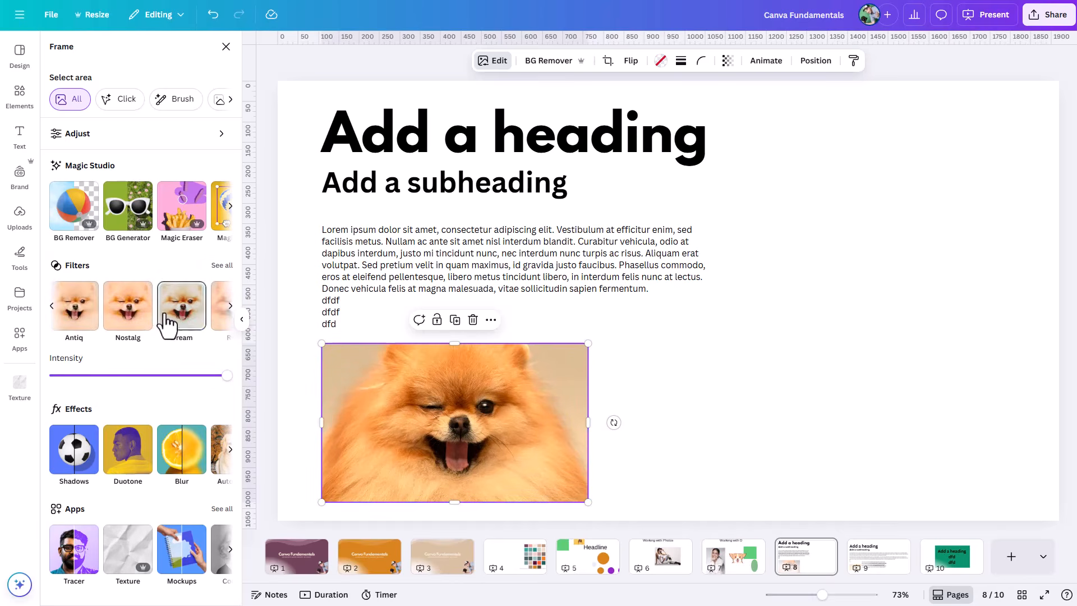
left_click(76, 312)
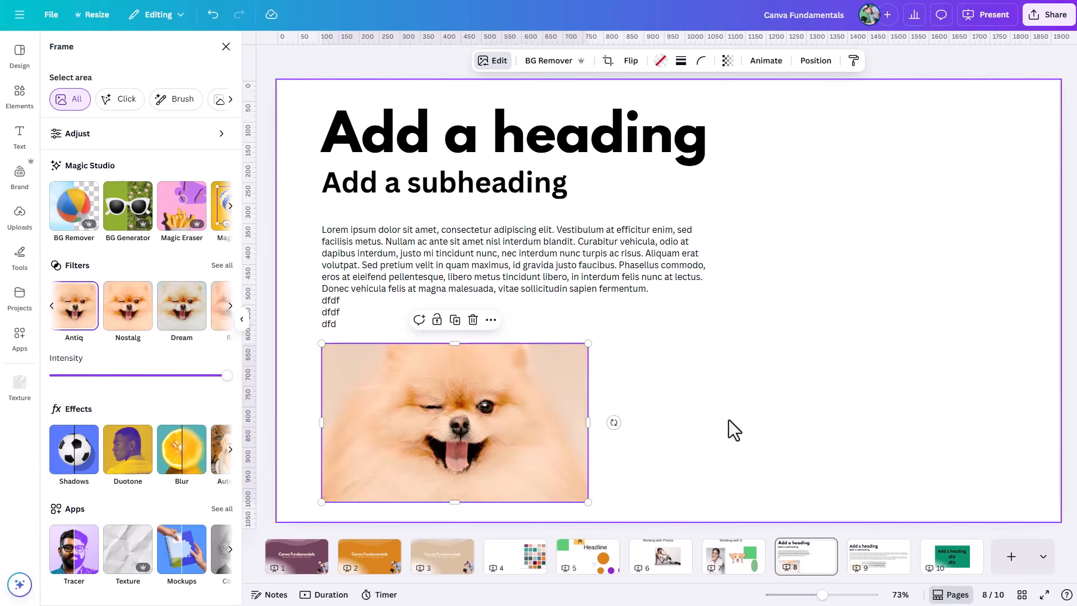
left_click(729, 421)
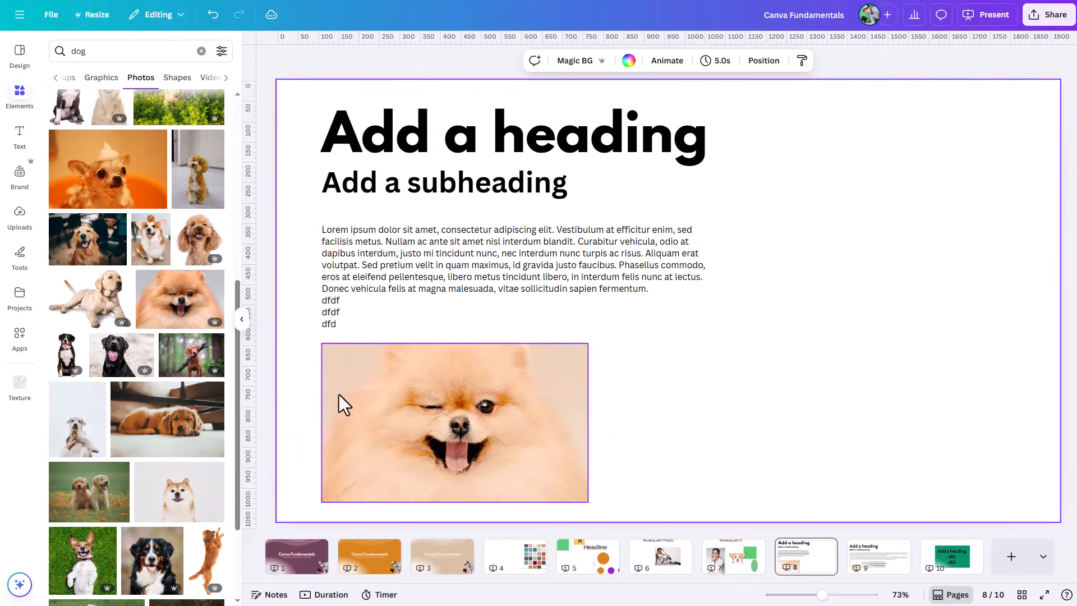
Step: Try another dog photo in the frame, and replace it with the grey dog sitting in a grassy field
scroll(168, 404, "down", 3)
left_click_drag(149, 423, 385, 405)
scroll(188, 428, "down", 5)
left_click_drag(94, 472, 418, 394)
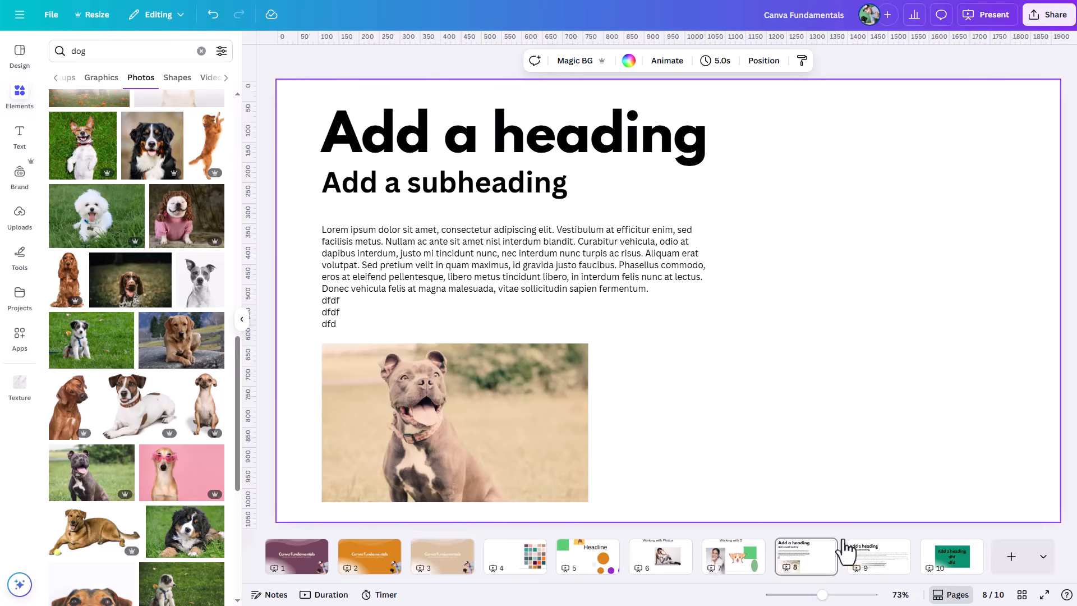
Step: Lock only the position of the framed dog photo, and switch it to fully locked
left_click(501, 439)
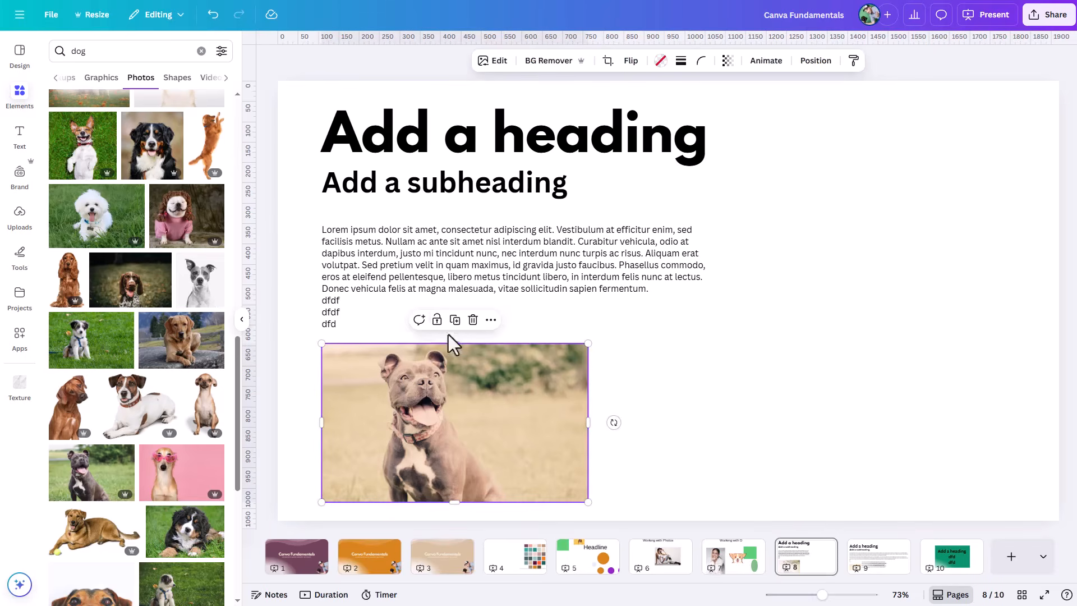
left_click(463, 319)
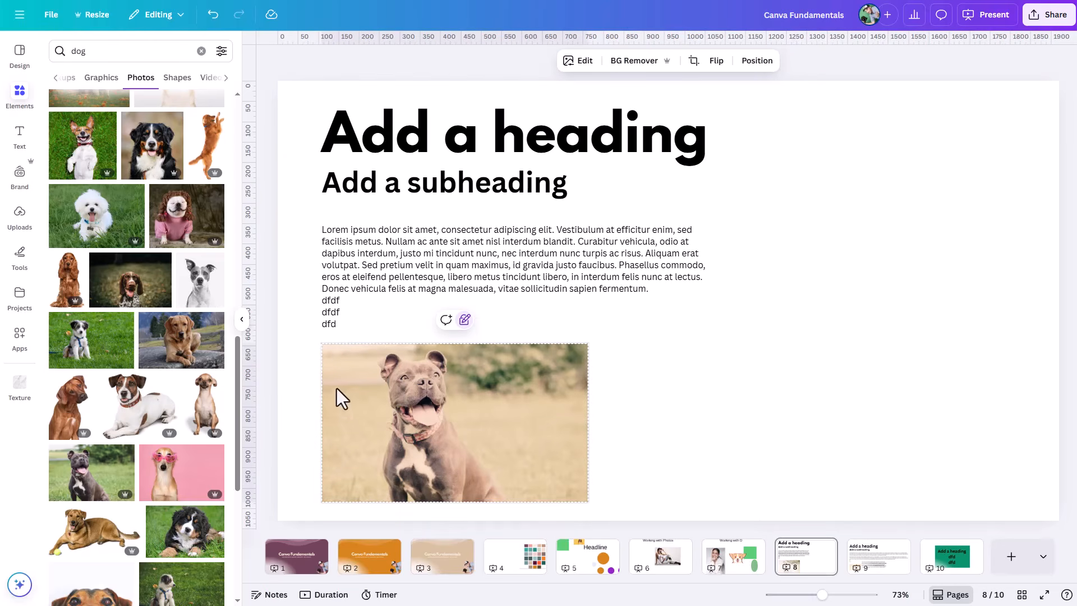
left_click(464, 320)
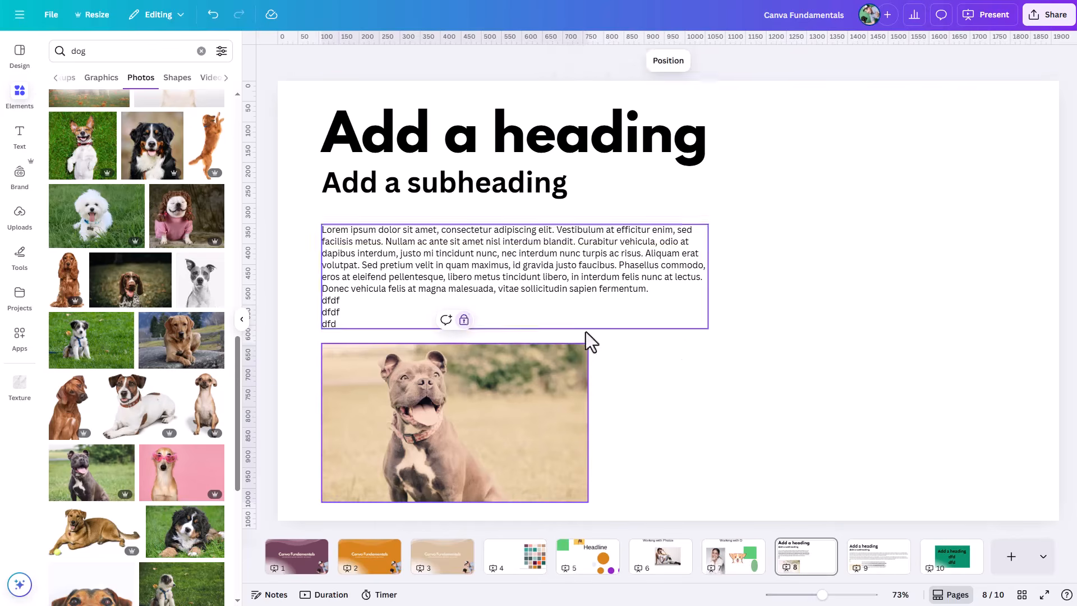
Step: Try to move the fully locked dog photo, and unlock it
left_click(565, 388)
left_click_drag(545, 400, 723, 401)
left_click(547, 386)
left_click(545, 392)
left_click(473, 354)
left_click(464, 321)
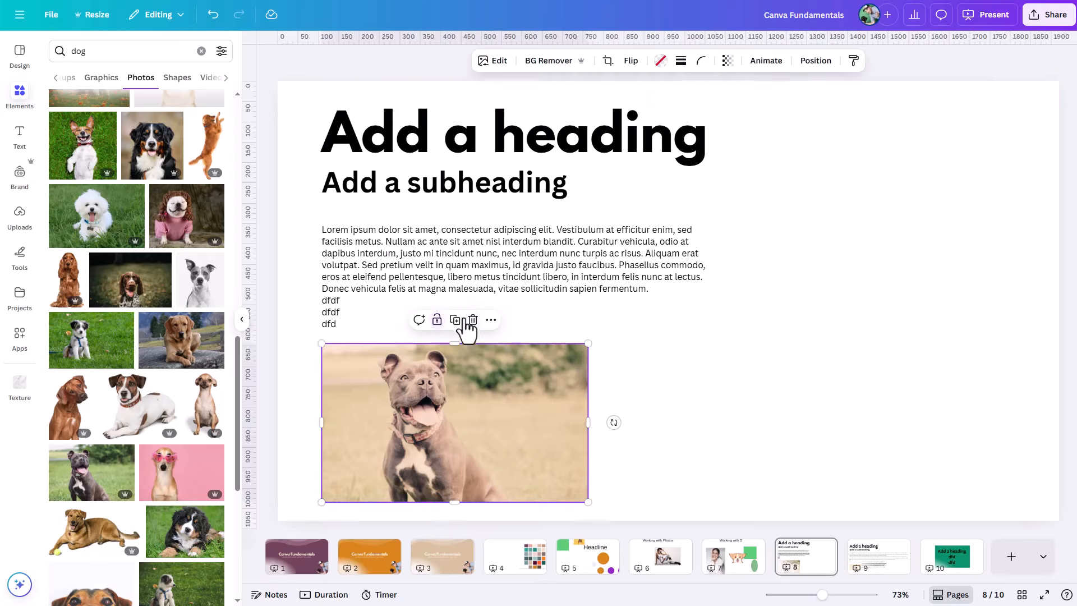
Step: Move the dog photo away from the text's left edge to sit below the middle and right part of the paragraph
mouse_move(505, 388)
left_mouse_down()
mouse_move(468, 416)
mouse_move(573, 315)
mouse_move(505, 398)
left_mouse_up()
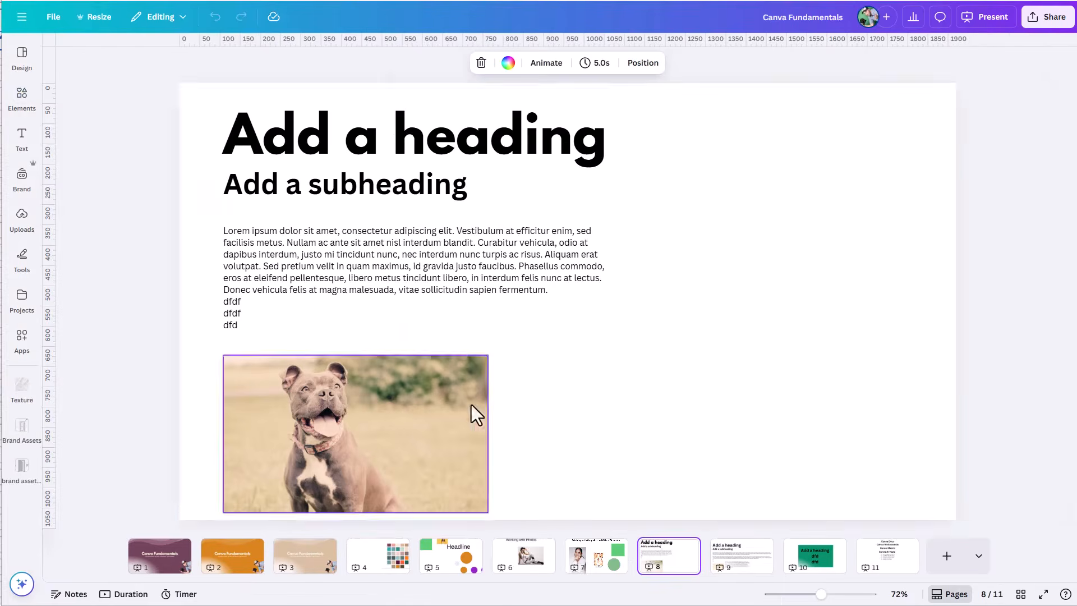
left_click_drag(452, 404, 570, 385)
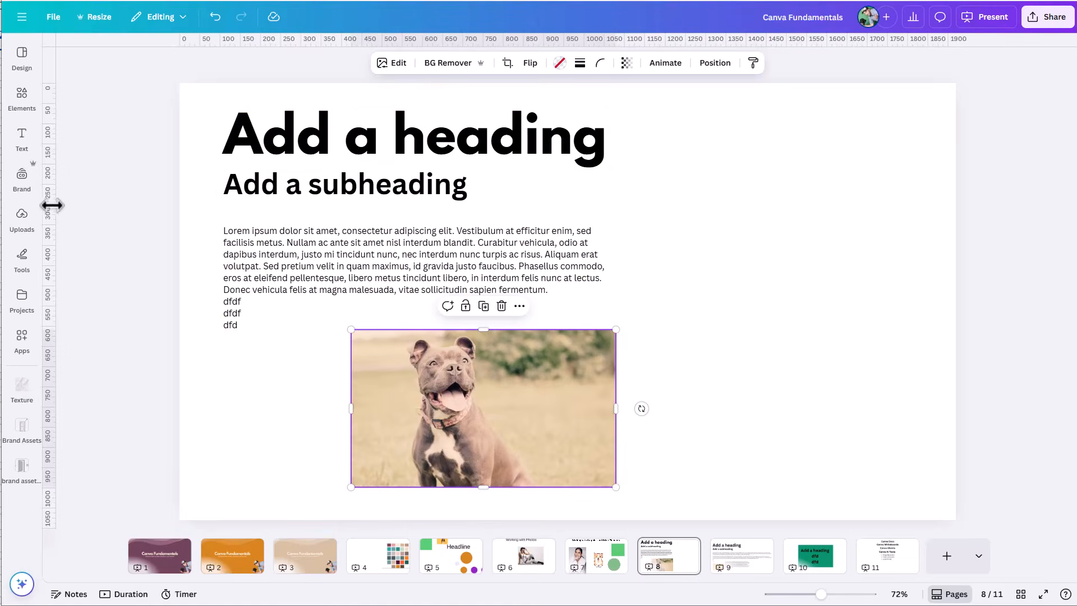
Step: Hide the rulers and guides through the design's settings
left_click(53, 18)
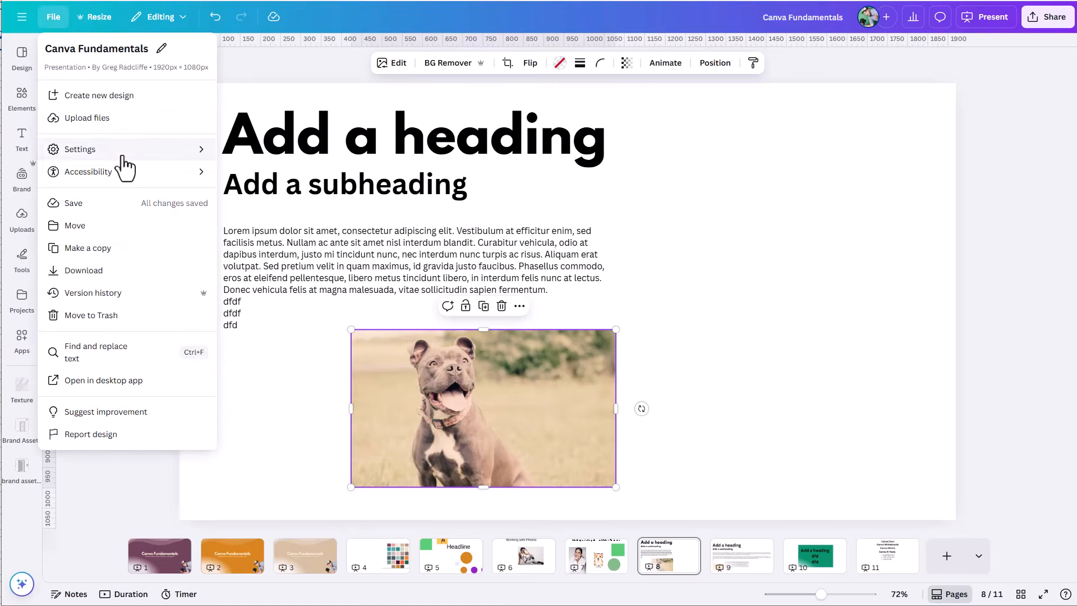
mouse_move(127, 160)
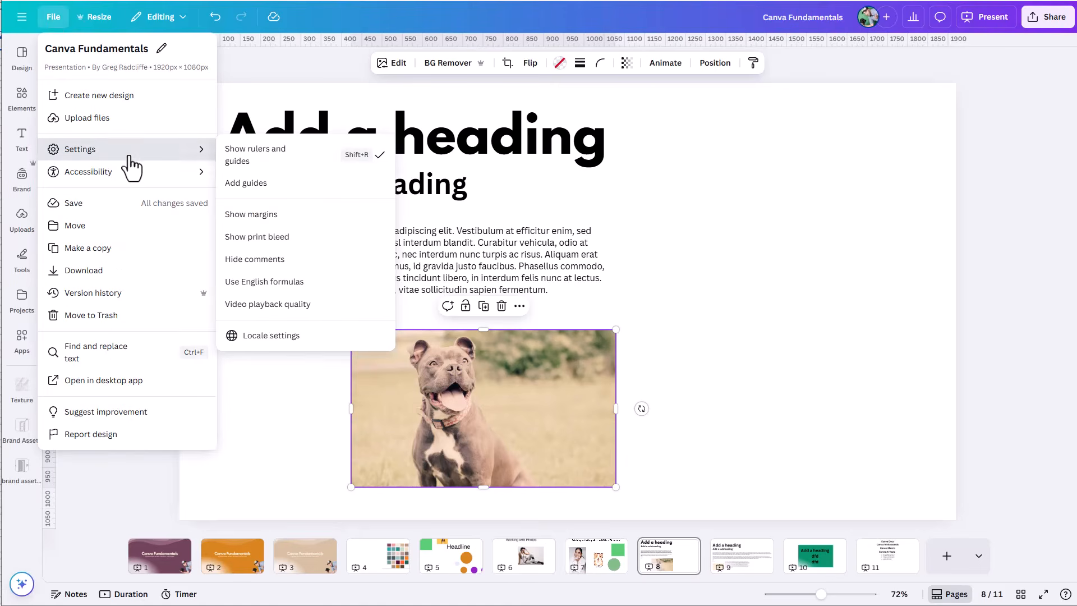
left_click(298, 163)
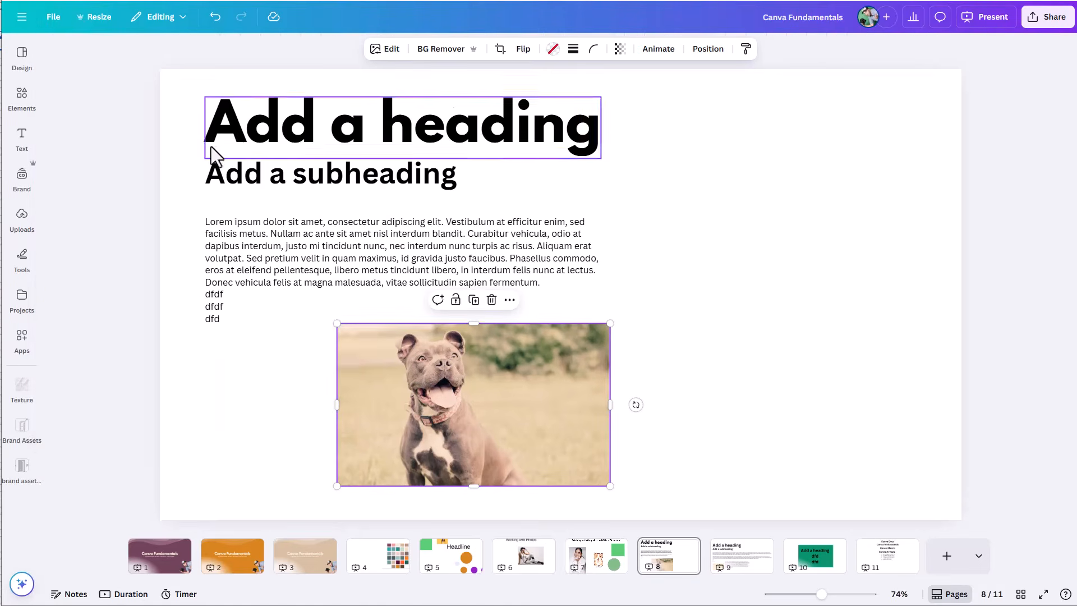
Step: Toggle the rulers and guides on and off several times, leaving them shown
key("shift+r")
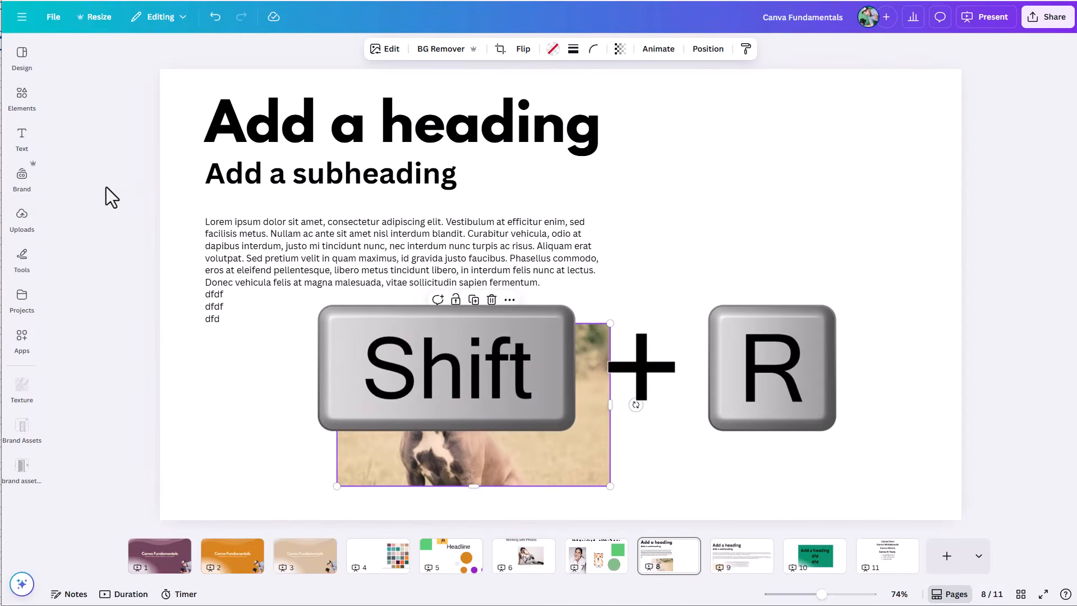
key("shift+r")
key("shift+r")
key("shift+r")
key("shift+r")
key("shift+r")
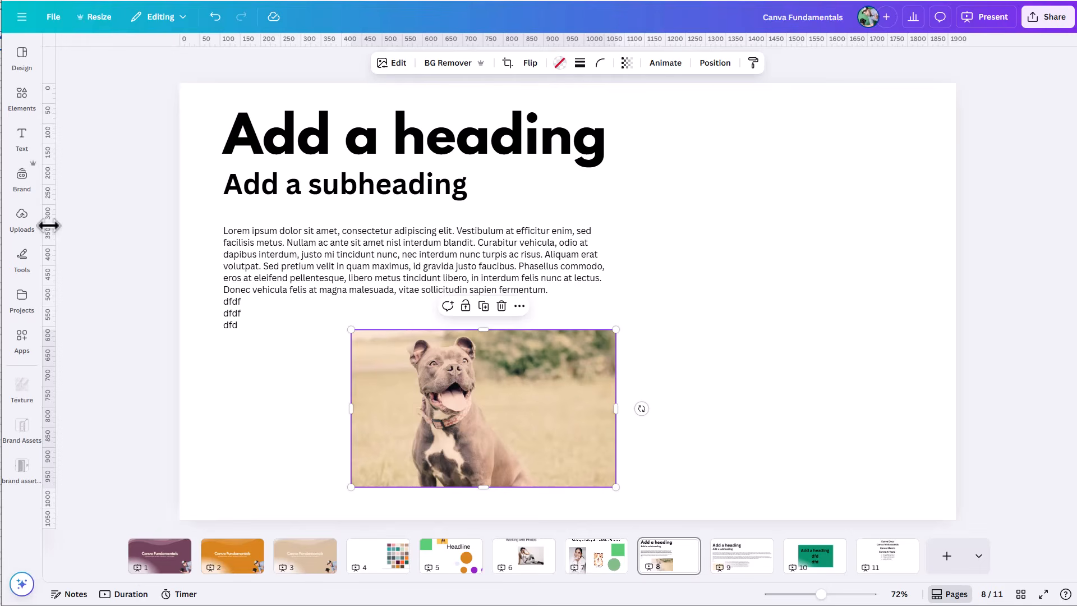
Step: Add a vertical guide through the heading's first letter and a horizontal guide across the upper part of the heading
left_click_drag(48, 225, 257, 234)
left_click_drag(319, 39, 330, 128)
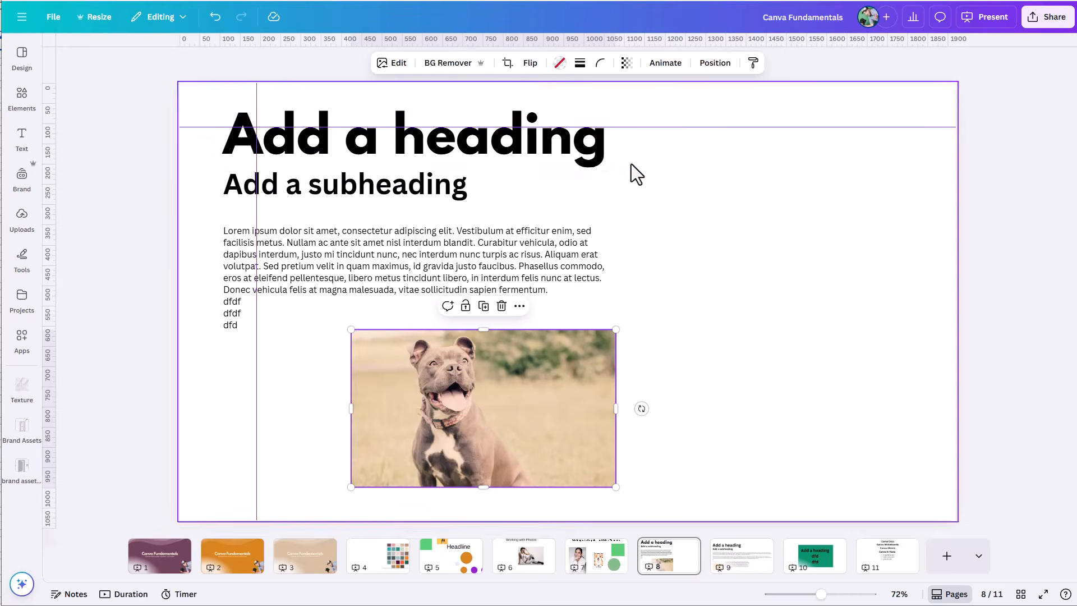
Step: Align the heading, subheading, paragraph and dog photo to the vertical guide, with the heading's upper edge on the horizontal guide
left_click_drag(540, 148, 573, 167)
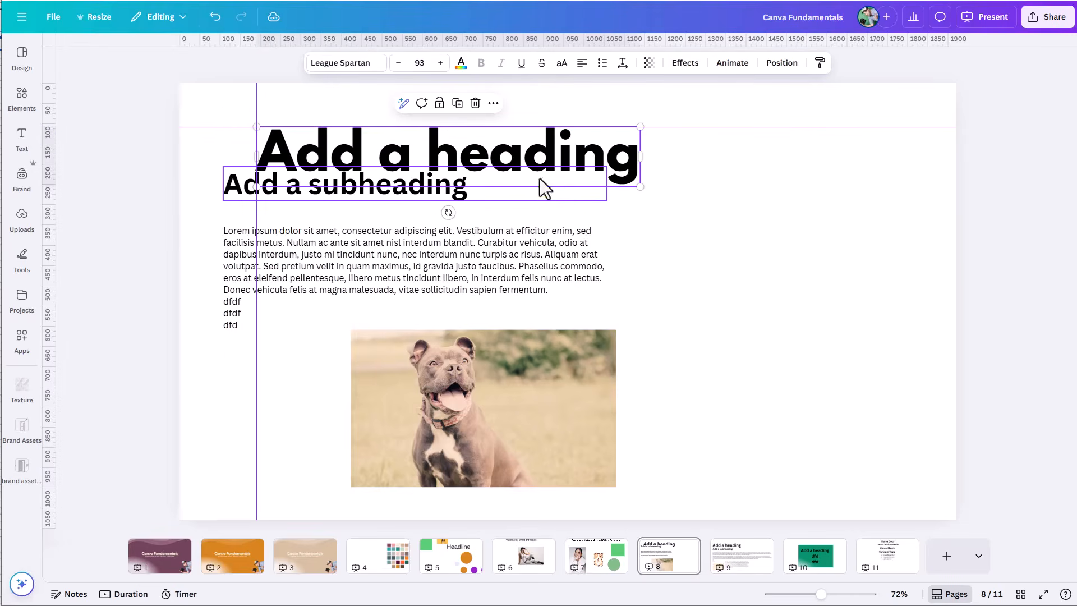
left_click_drag(235, 188, 263, 216)
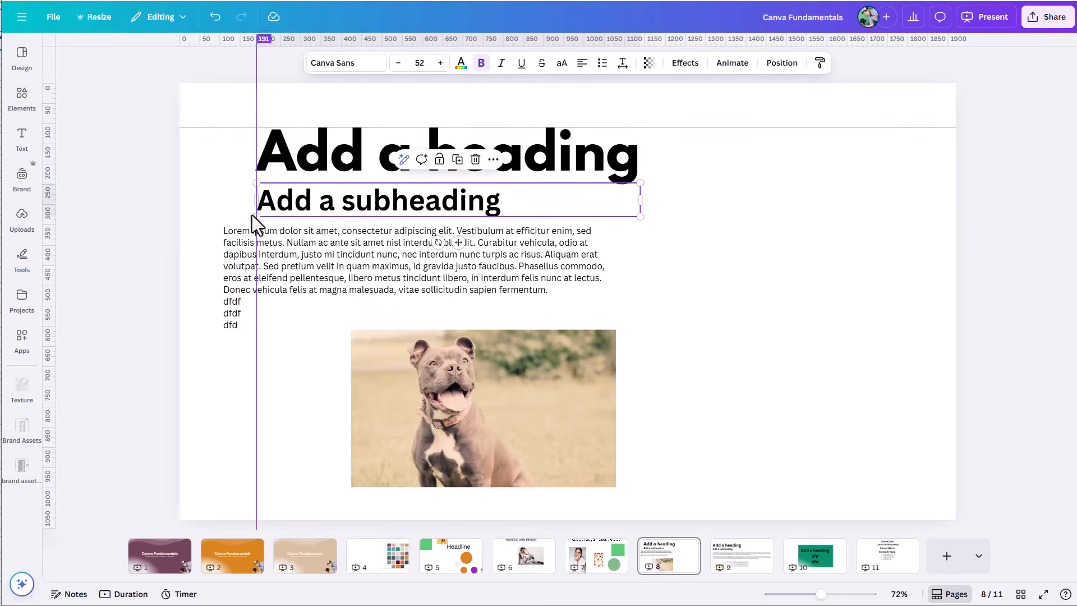
left_click_drag(224, 276, 257, 286)
left_click_drag(413, 385, 308, 413)
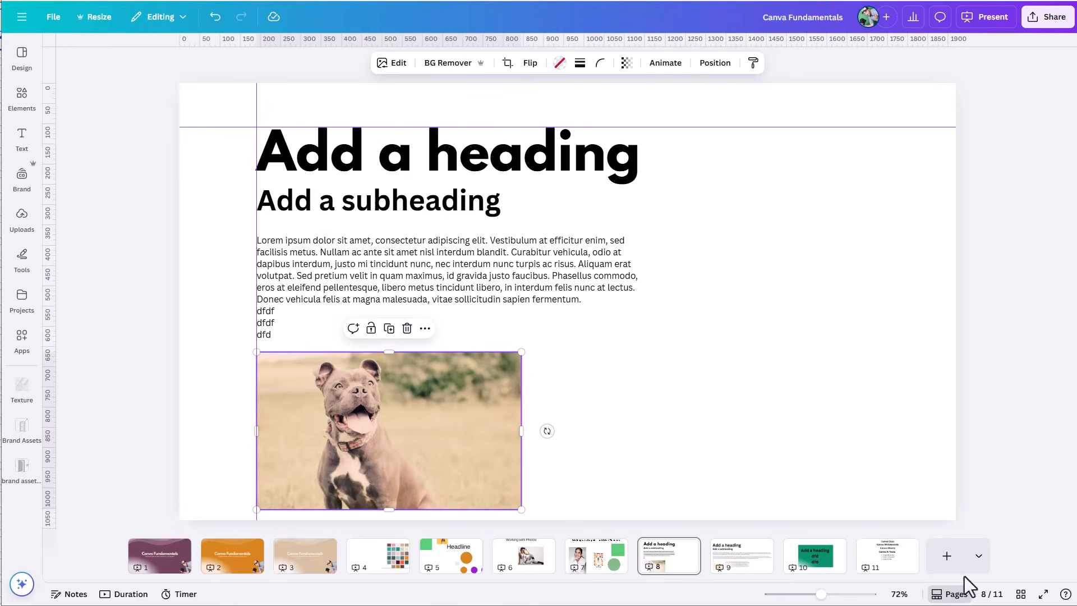
Step: Add a blank page at the end of the design and open the options for adding guides
left_click(949, 567)
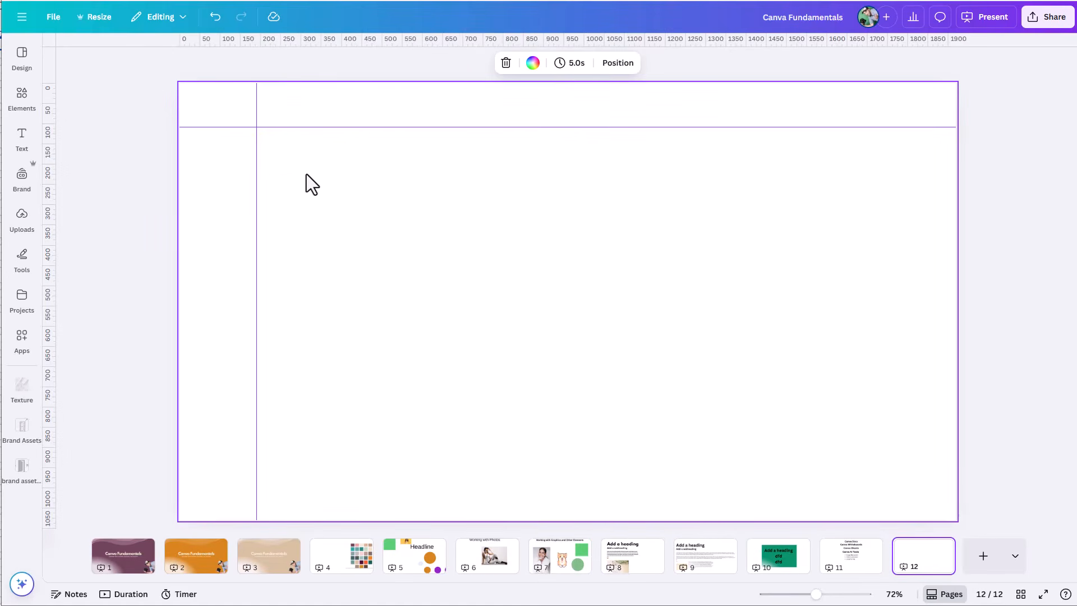
left_click(52, 25)
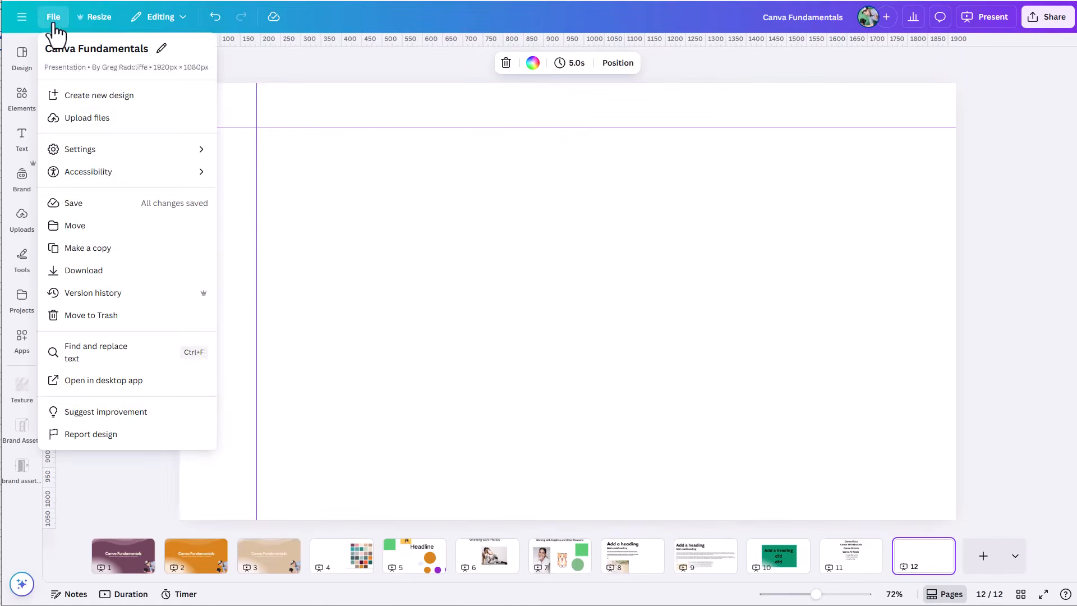
mouse_move(112, 152)
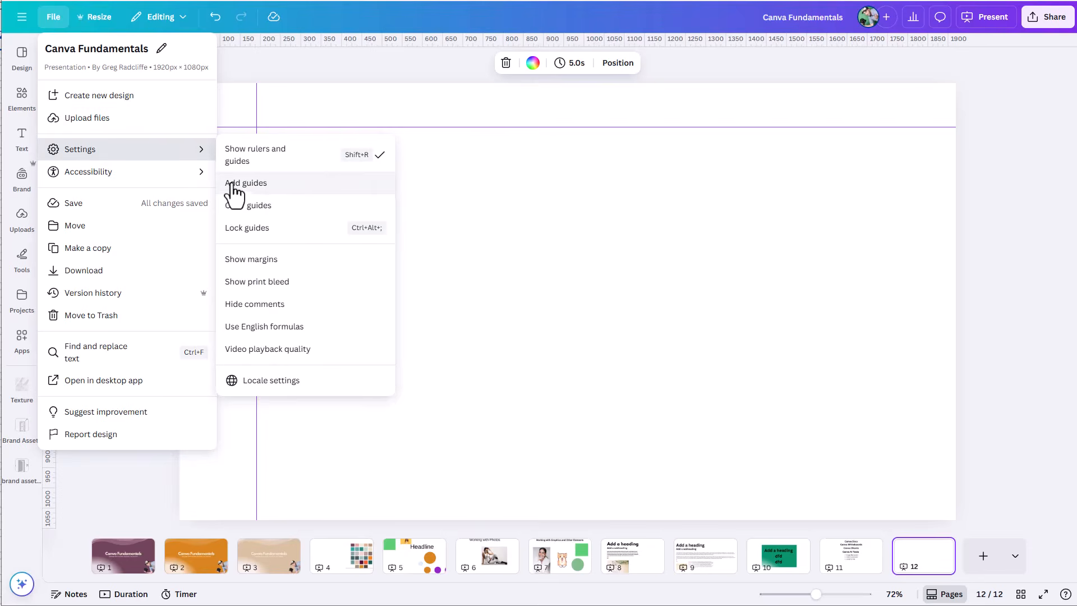
left_click(253, 188)
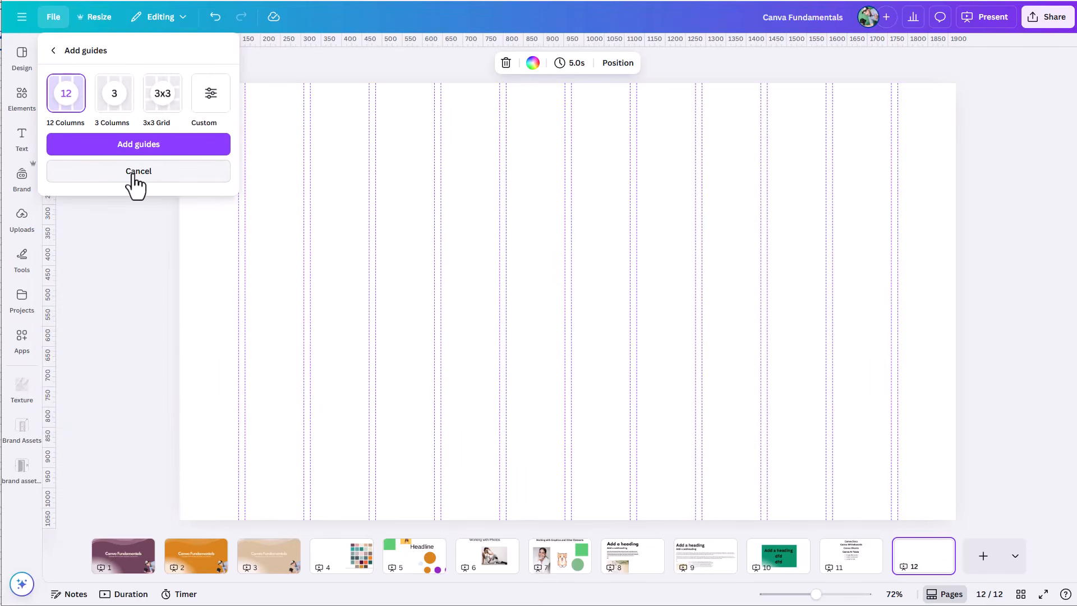
Step: Preview the 12 Columns, 3 Columns and 3x3 Grid guide presets on the blank page
left_click(111, 113)
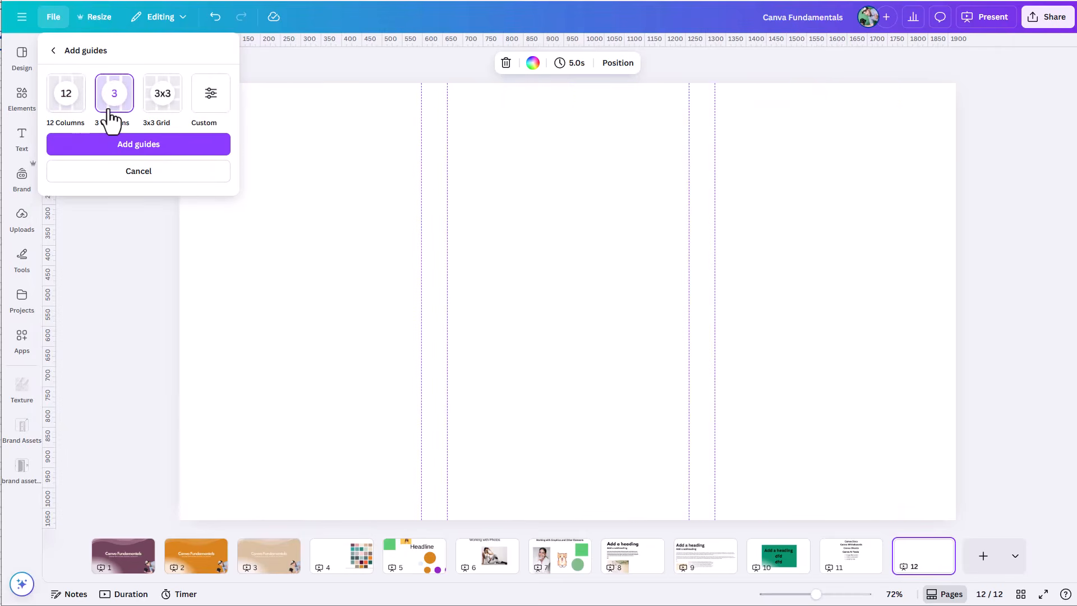
left_click(72, 114)
left_click(115, 115)
left_click(161, 117)
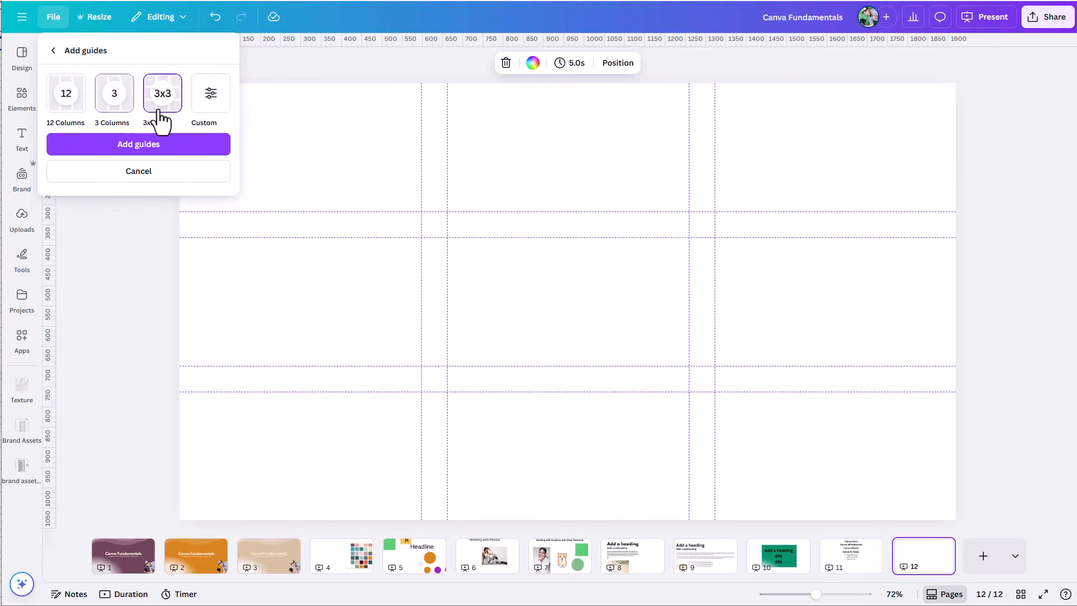
Step: Set up a custom guide layout with 4 columns and 2 rows
left_click(210, 112)
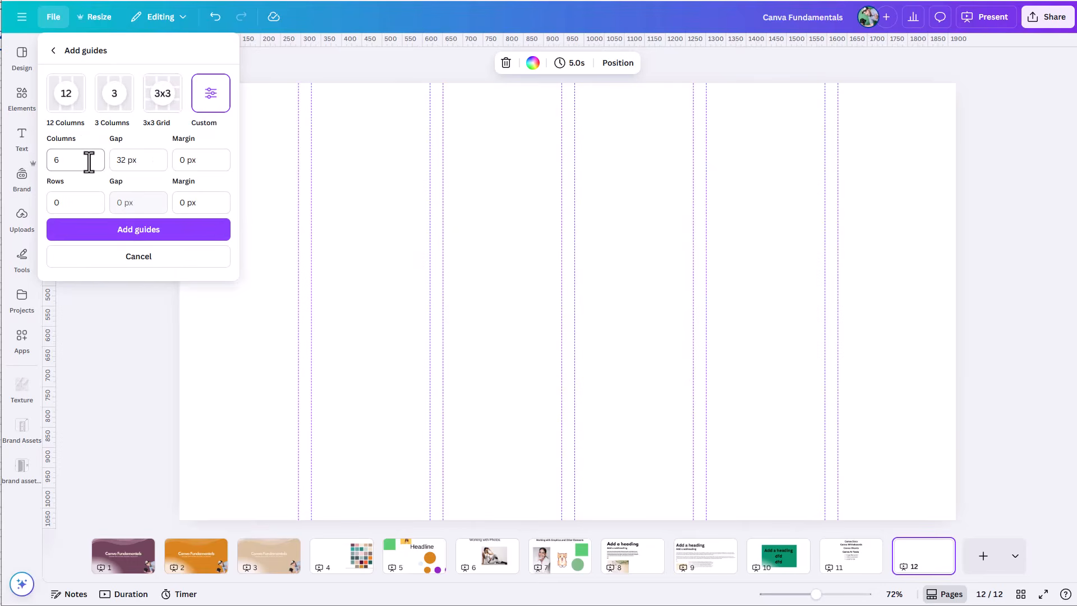
left_click(60, 202)
left_click_drag(76, 207, 51, 205)
left_click(59, 163)
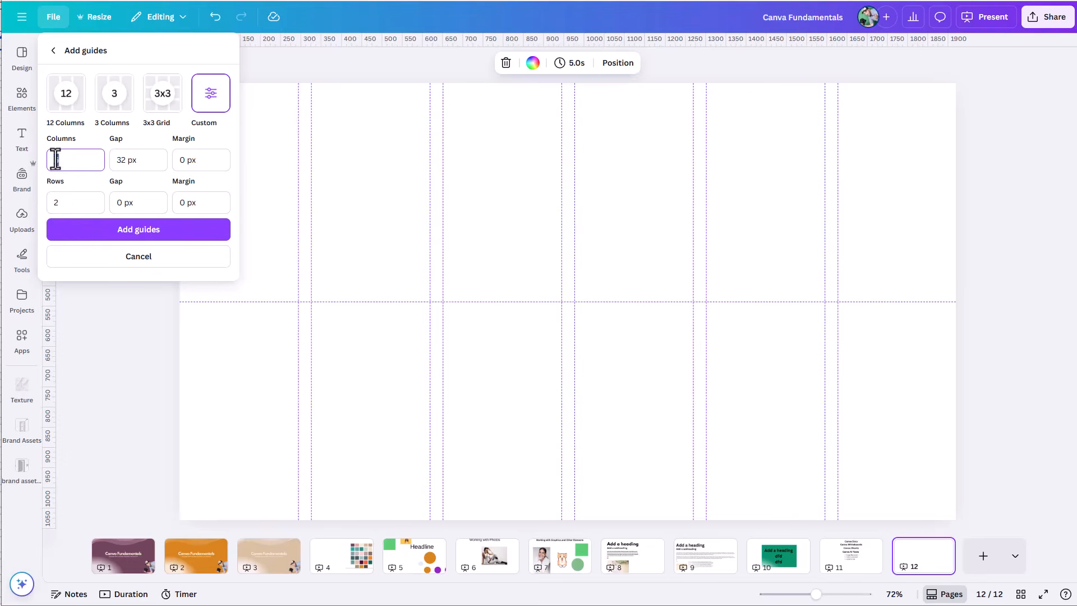
left_click_drag(62, 166, 52, 166)
type("4")
Step: Set both the column gap and the row gap of the custom guides to 50 px
left_click(147, 162)
left_click_drag(149, 162, 110, 163)
type("50")
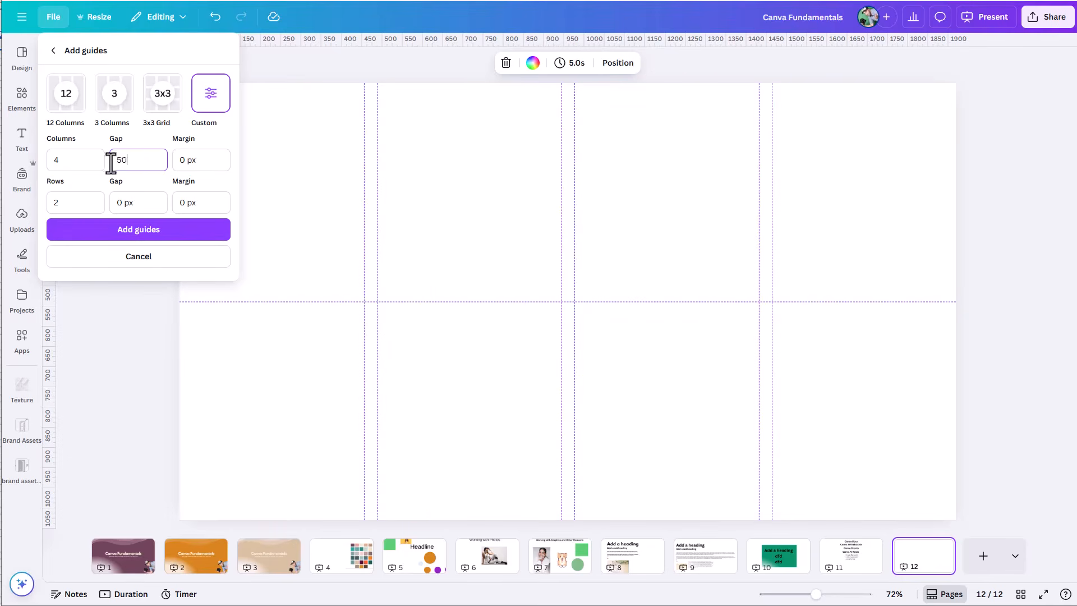
left_click(120, 201)
left_click_drag(124, 202, 110, 202)
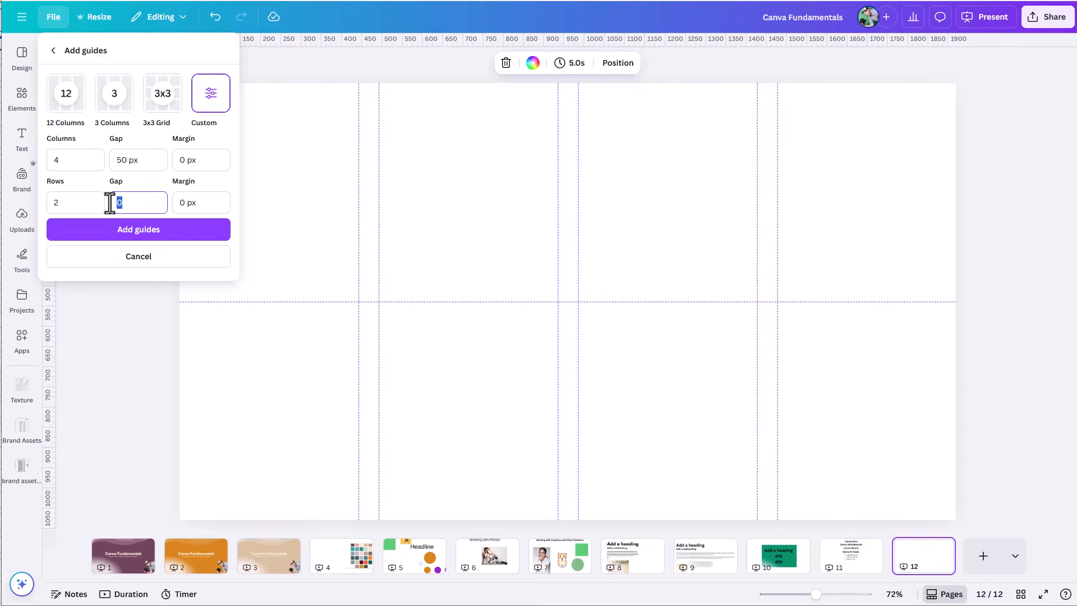
type("50")
Step: Set both the column and row margins to 50 px and add the custom guides to the page
left_click(213, 161)
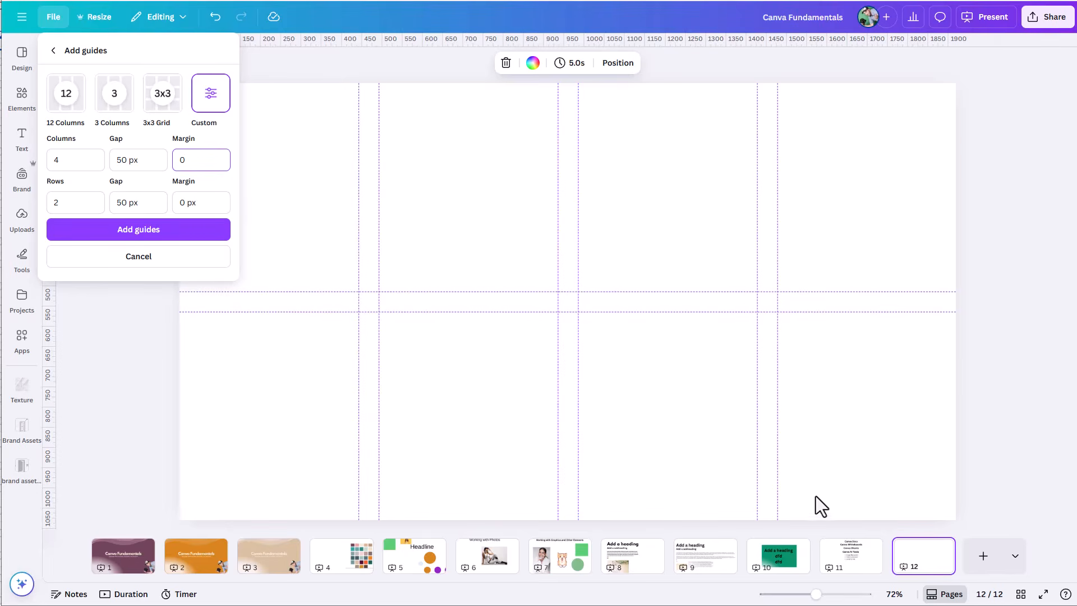
double_click(193, 160)
type("50")
left_click(180, 204)
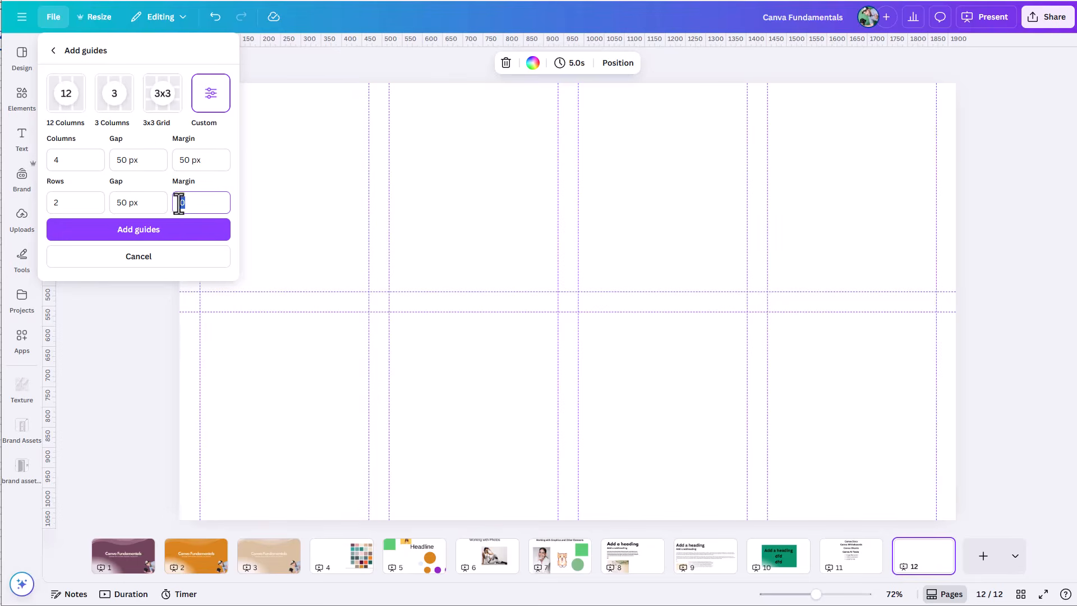
double_click(174, 204)
type("50")
left_click(208, 160)
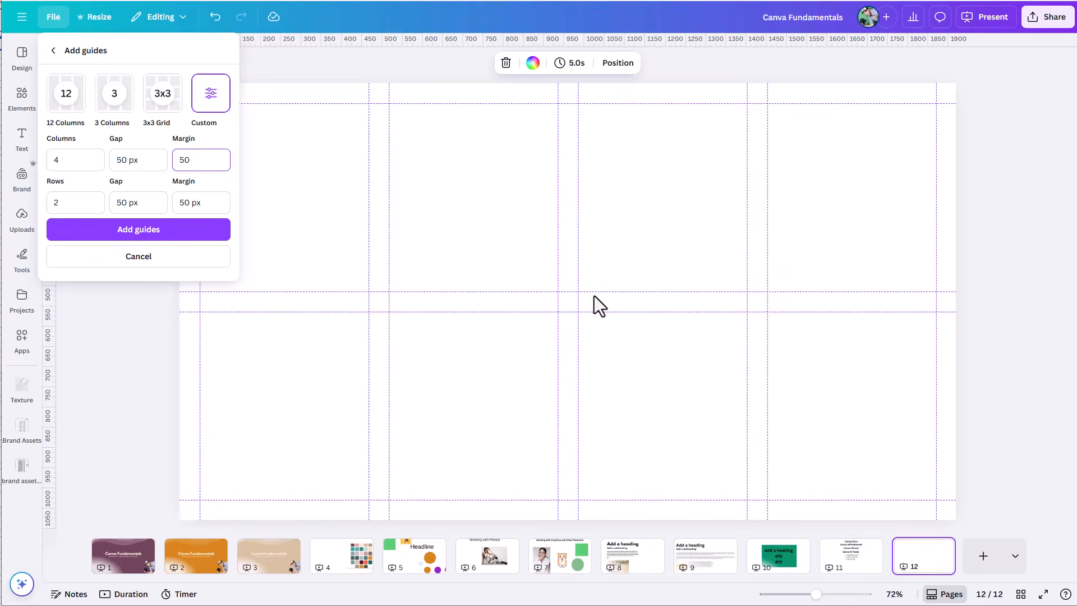
left_click(125, 237)
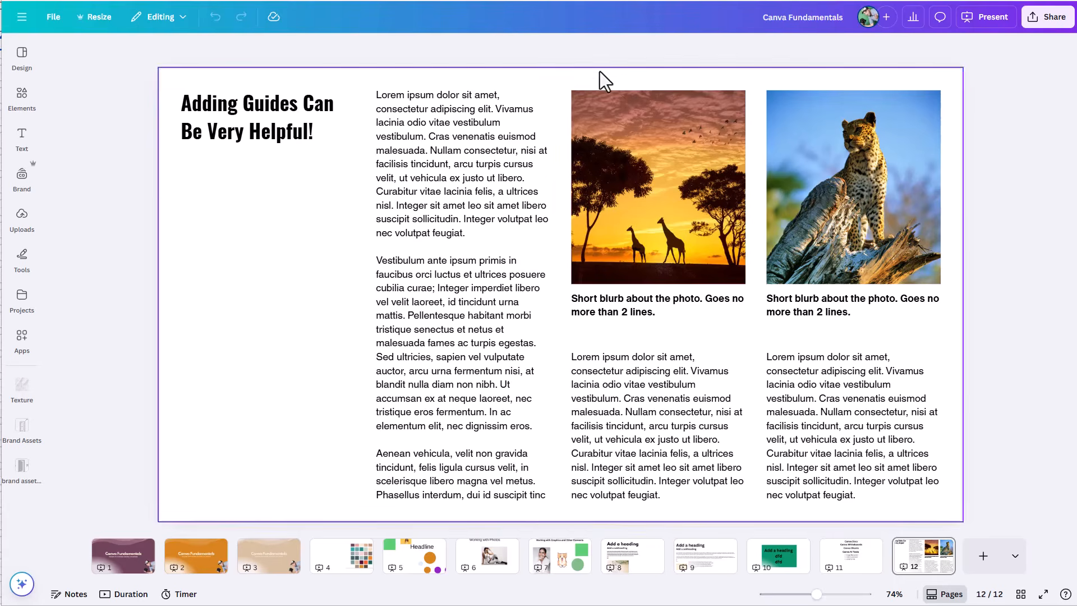
Step: Show the rulers and guides over the article layout on page 12
key("shift+r")
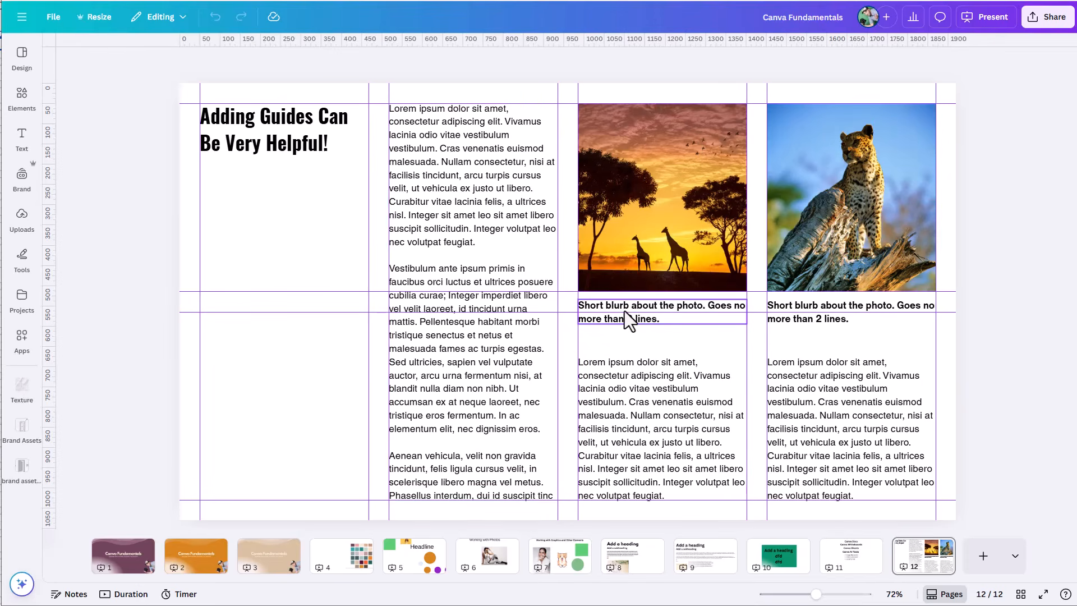
Step: Try the giraffe sunset photo below the heading with the guides toggled off and on, and undo the move
left_click_drag(594, 238, 159, 353)
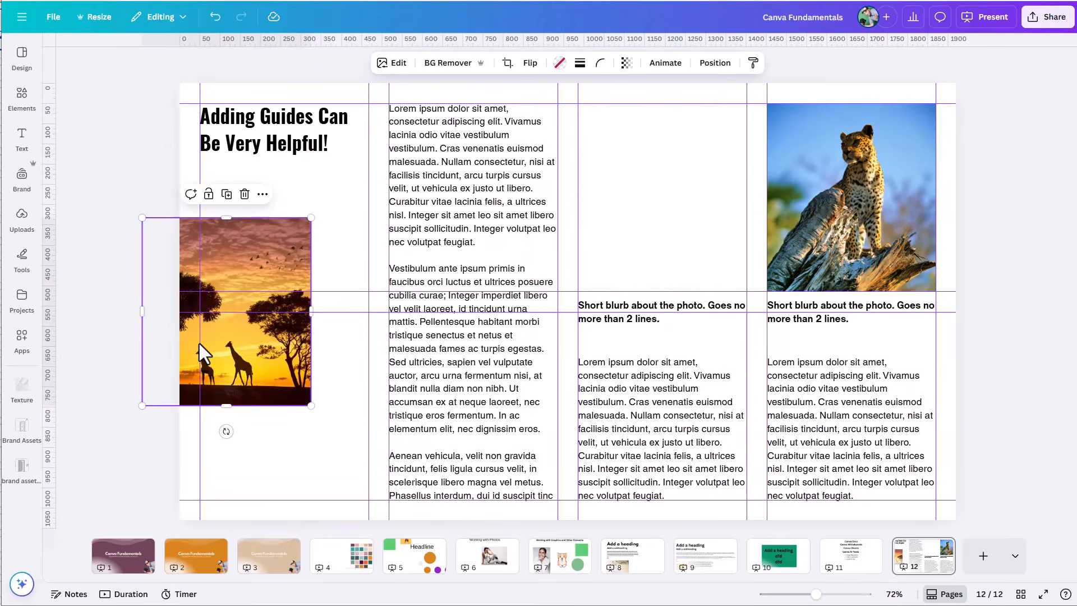
key("shift+r")
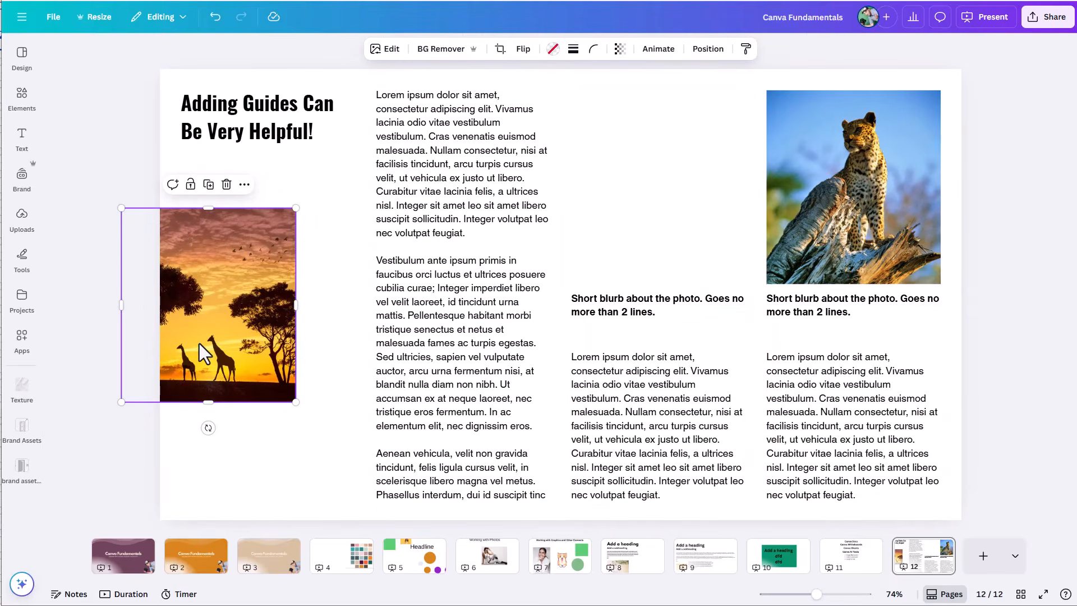
key("shift+r")
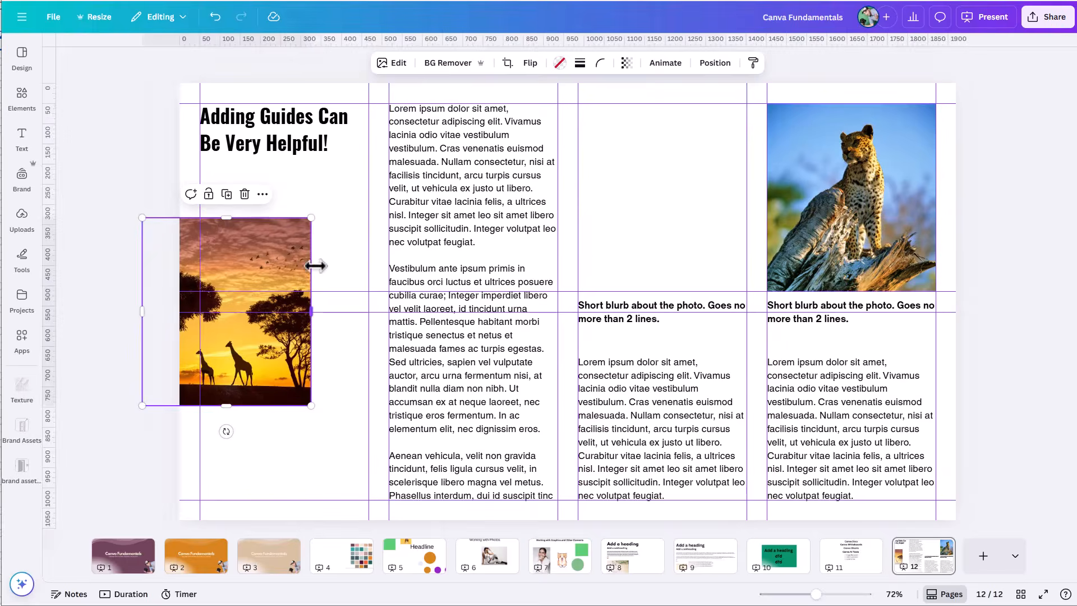
key("ctrl+z")
left_click(248, 419)
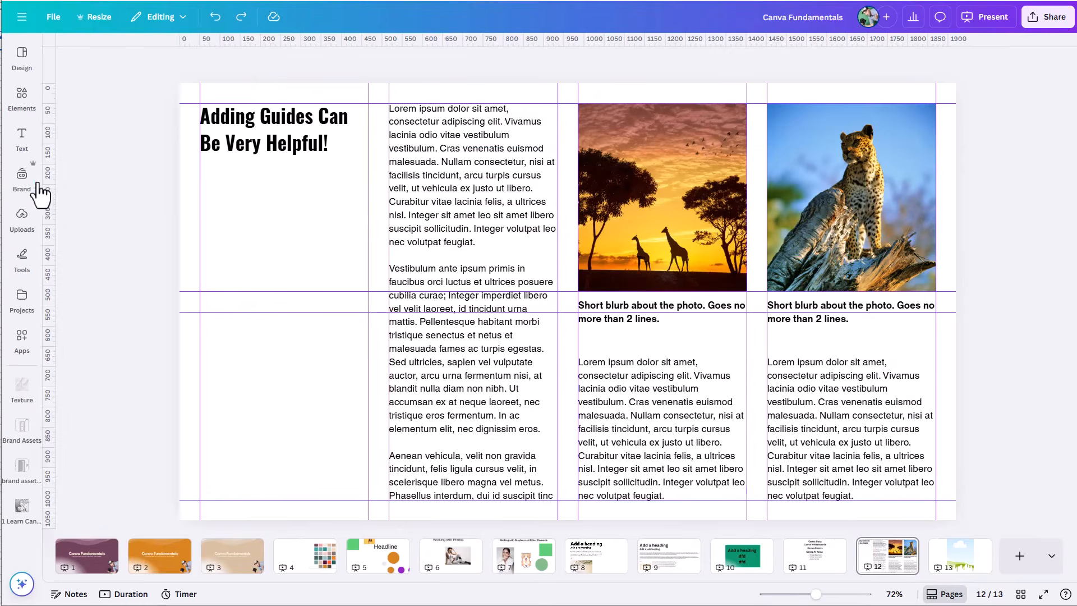
Step: Select three uploaded texture images, look at the folders they can be moved to, and cancel the move
left_click(23, 178)
left_click(21, 218)
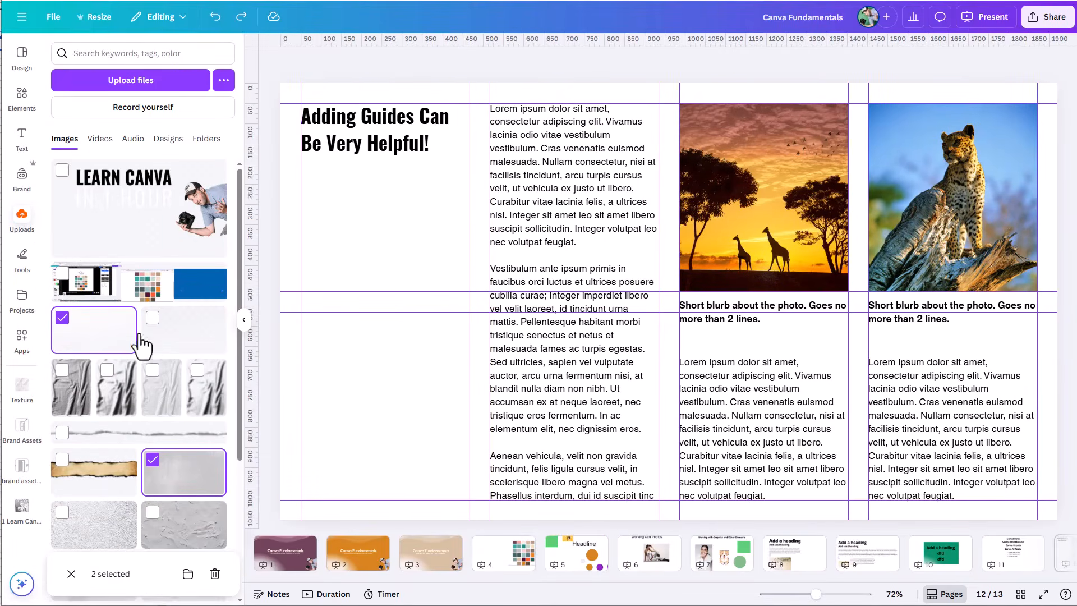
left_click(152, 369)
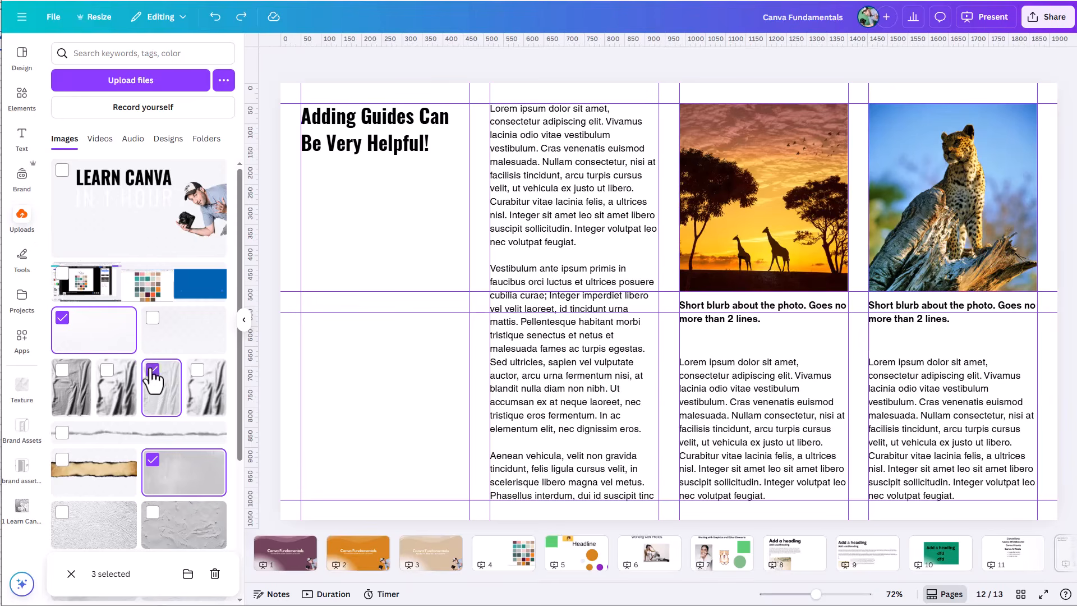
left_click(187, 572)
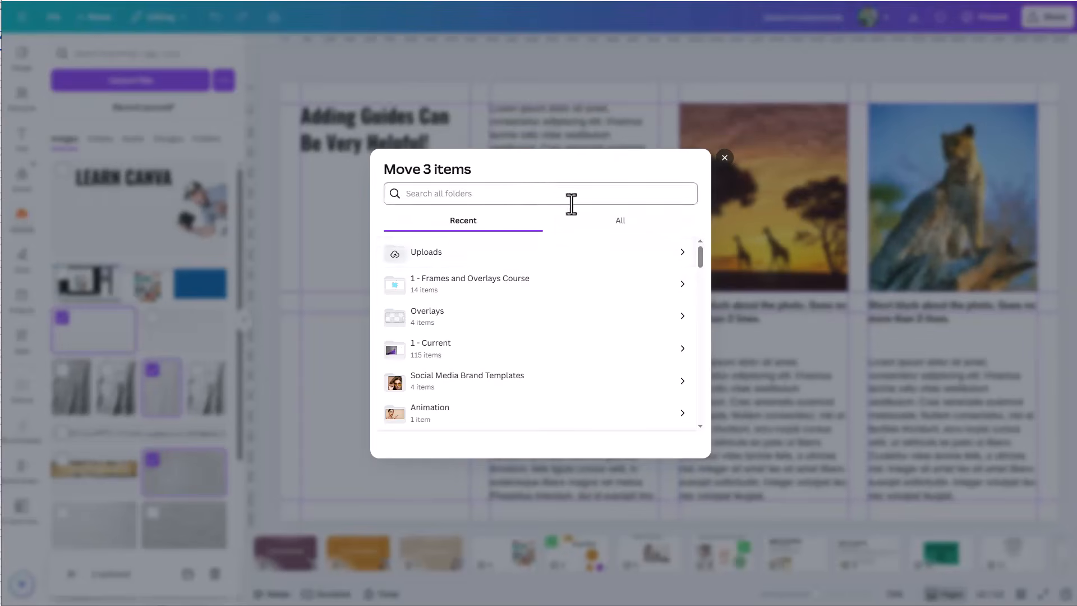
left_click(724, 157)
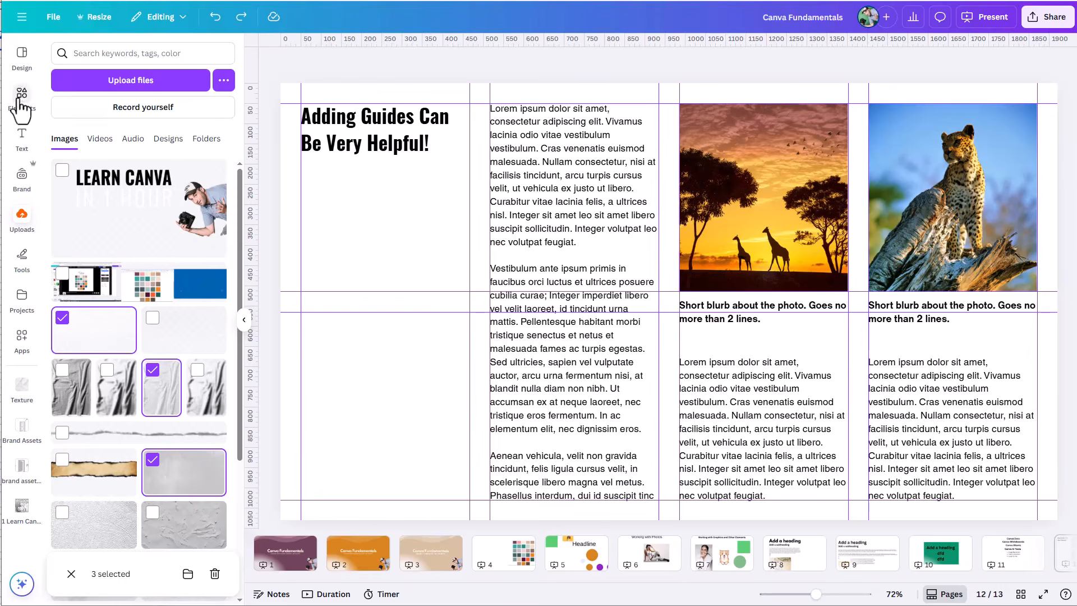
Step: View the details and folder options of the recently used giraffe sunset photo among the elements
left_click(35, 115)
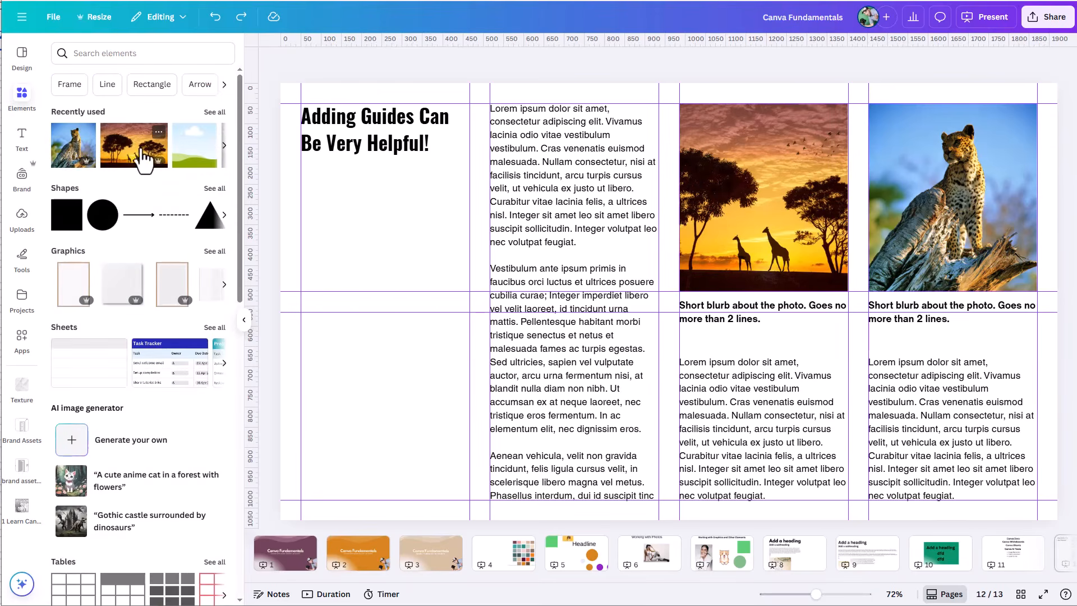
left_click(157, 132)
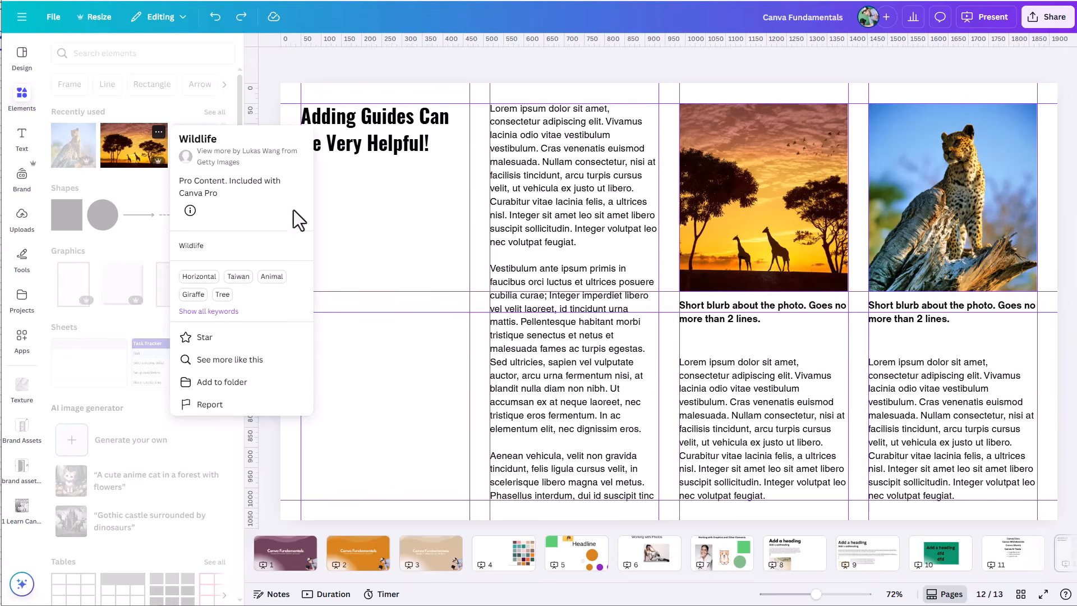
left_click(310, 58)
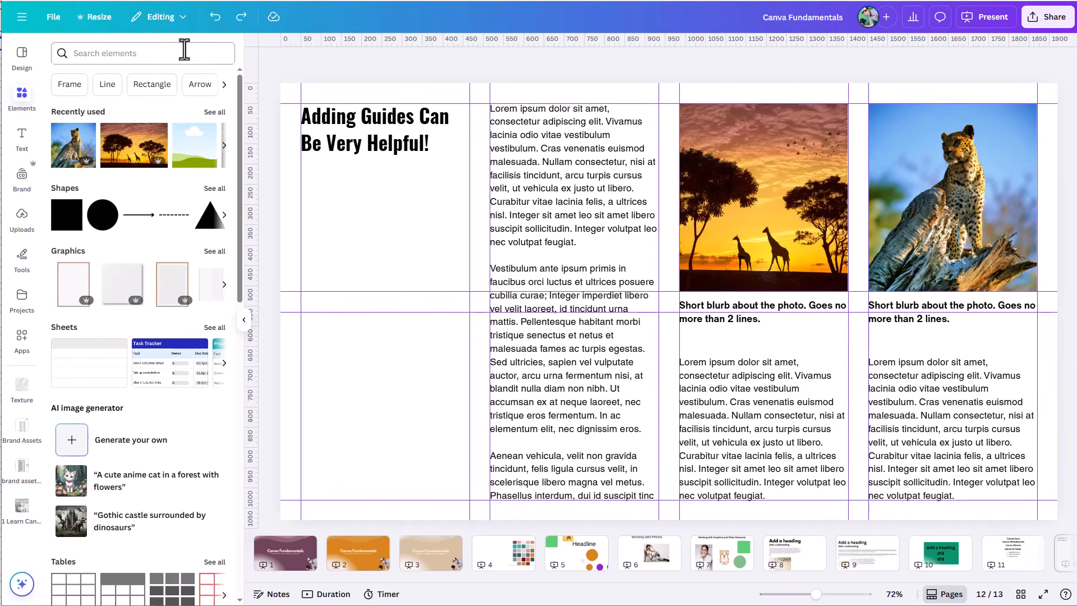
Step: Move the Canva Fundamentals design into the folder named "templates"
left_click(50, 19)
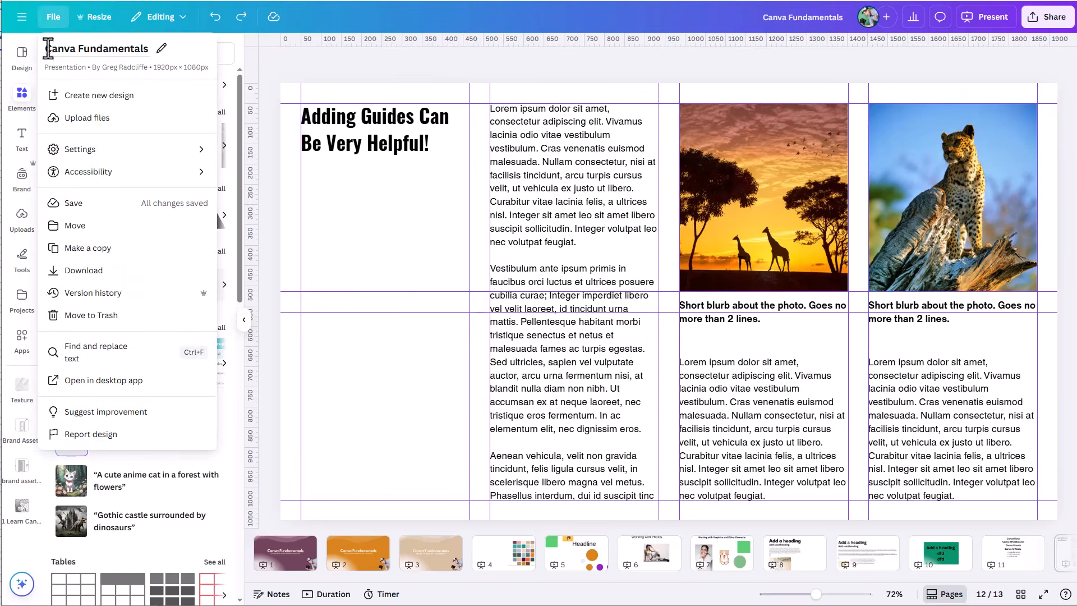
left_click(82, 230)
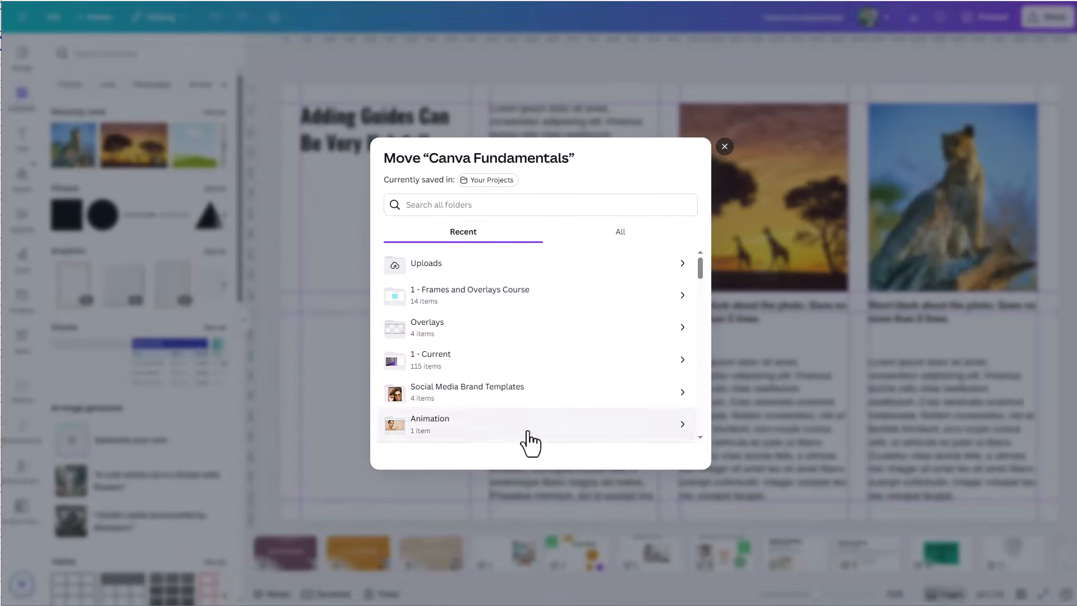
left_click(447, 204)
type("templates")
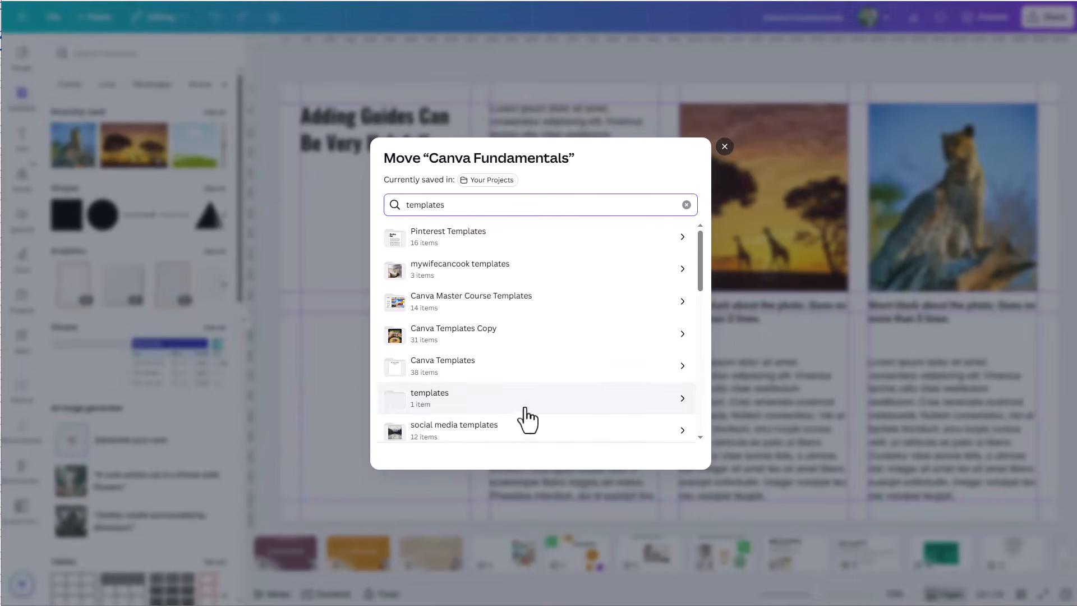
left_click(422, 400)
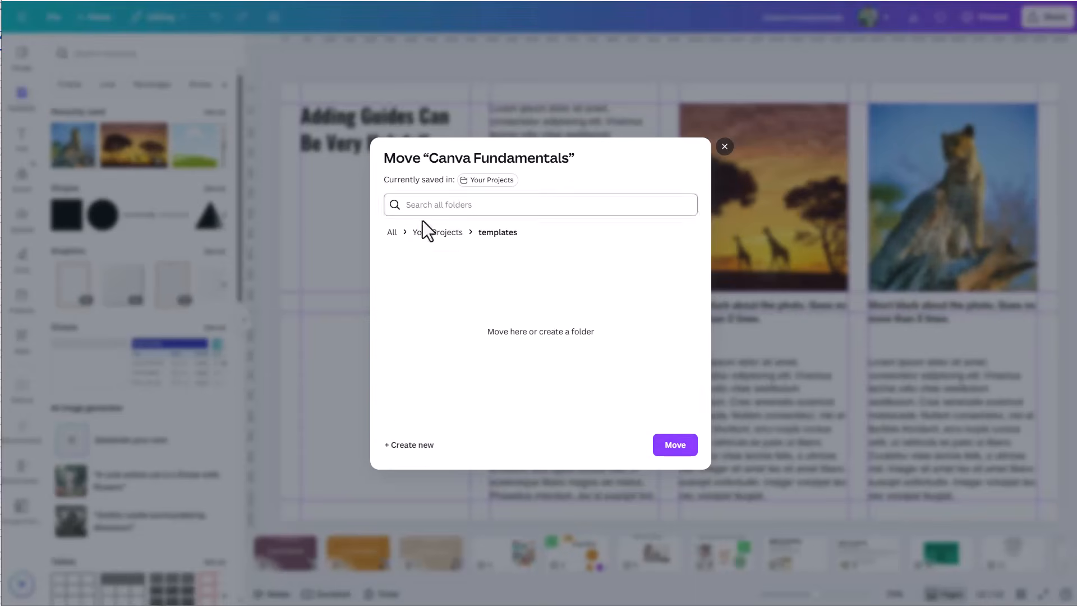
left_click(676, 443)
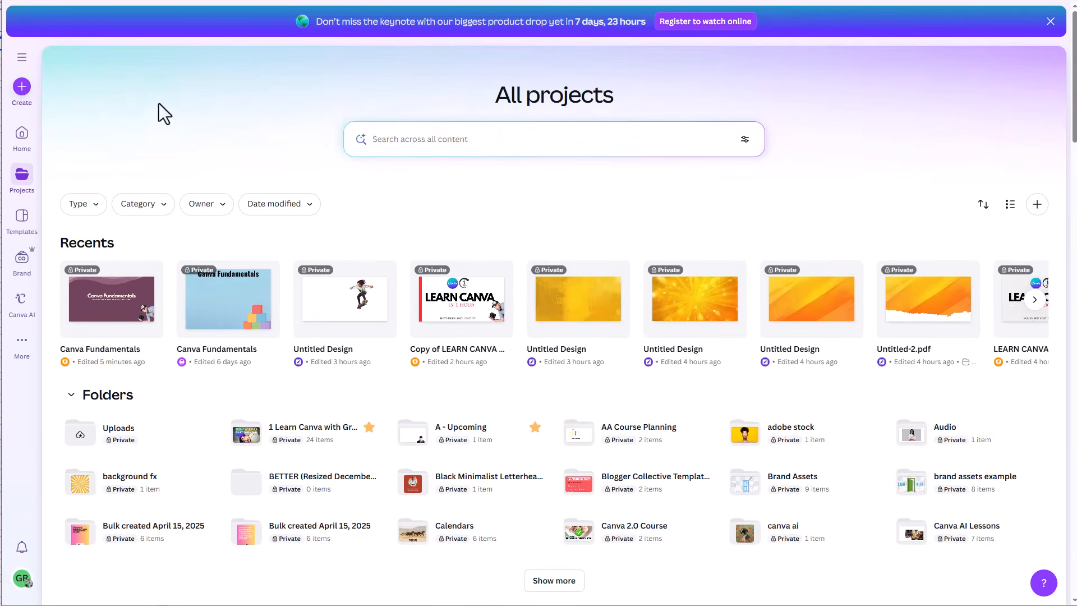
Step: Return to the home page and create a new blank presentation
left_click(22, 137)
left_click(410, 242)
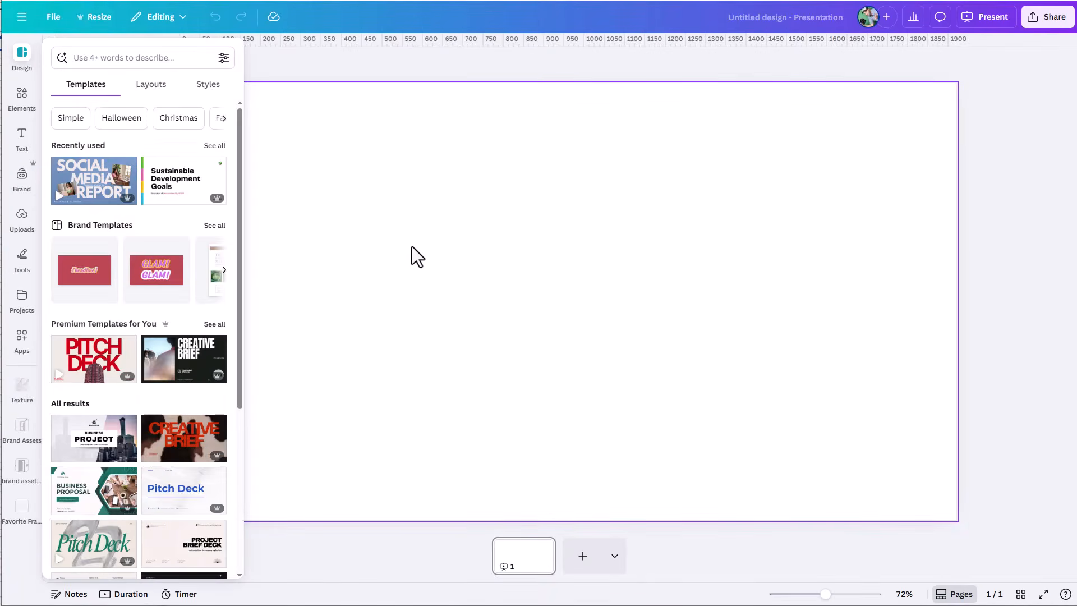
Step: Search the projects for "templates"
left_click(392, 214)
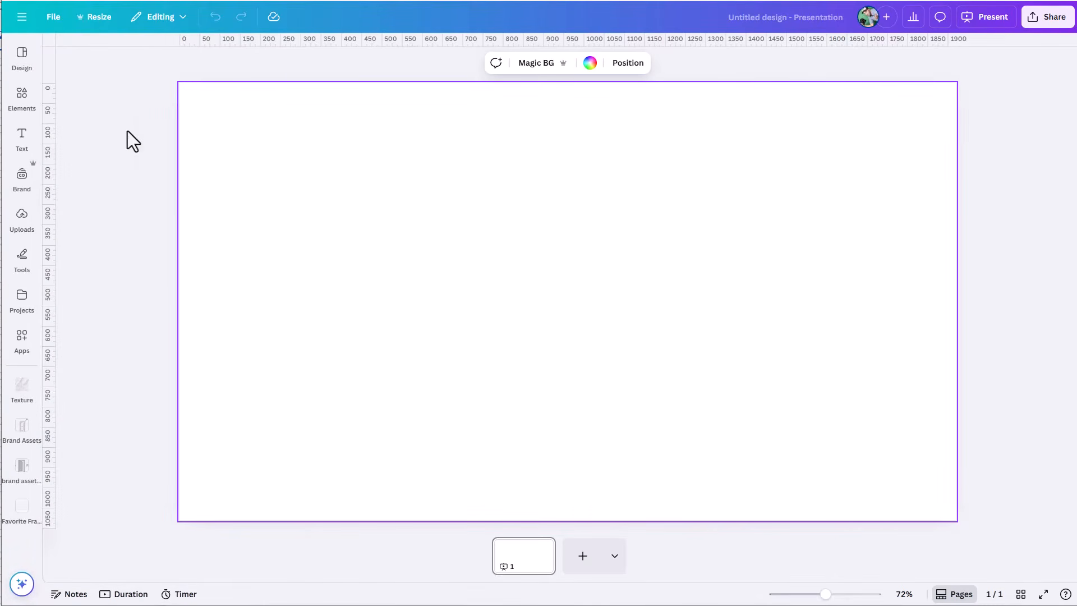
left_click(25, 307)
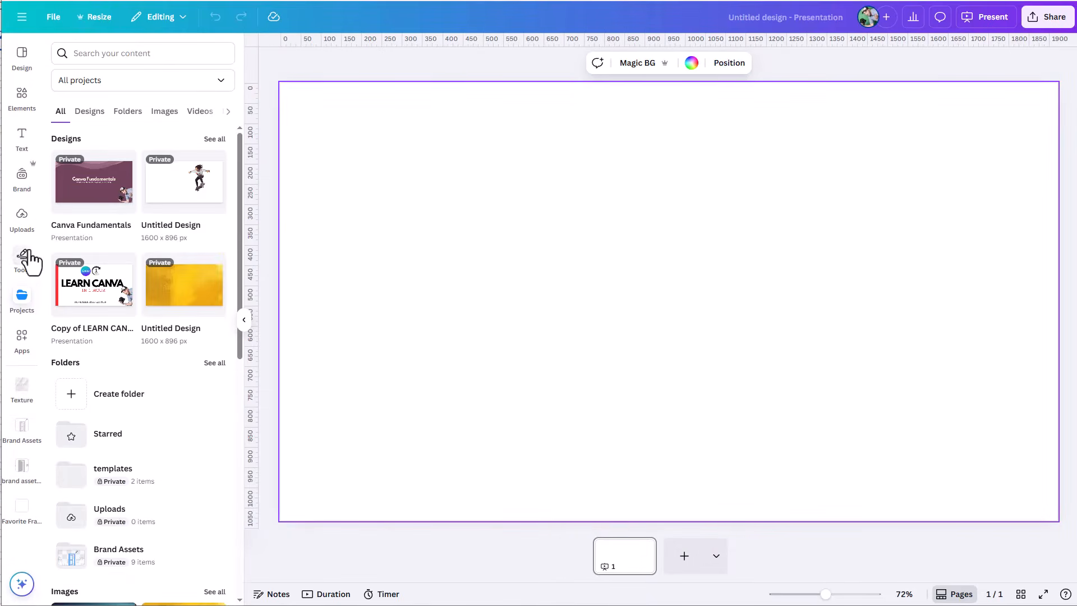
left_click(128, 111)
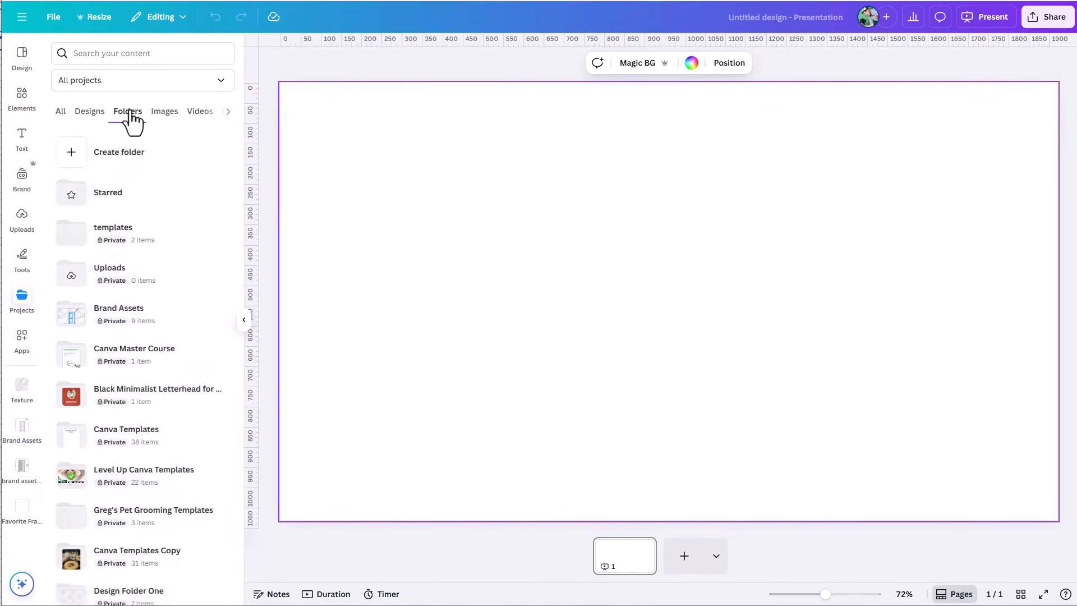
left_click(101, 59)
type("templates")
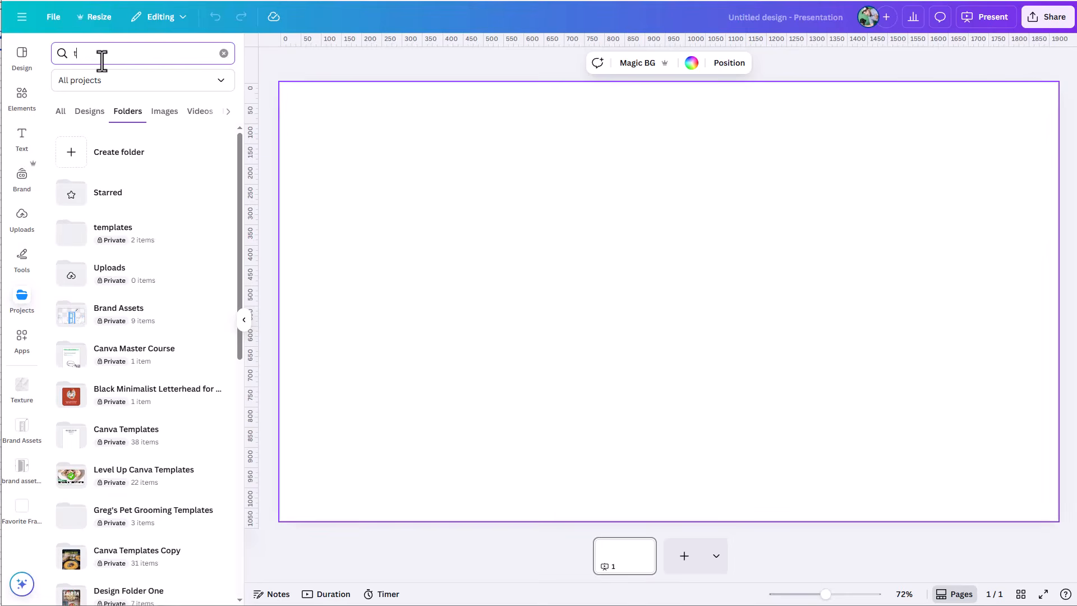
key("Return")
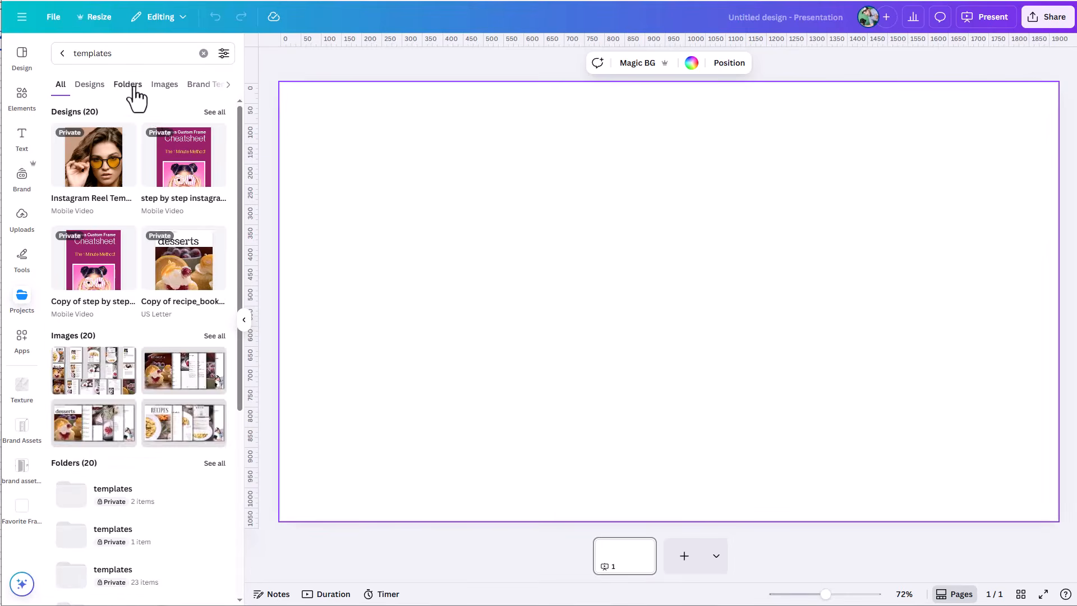
Step: From the first "templates" folder's Canva Fundamentals design, apply the "Adding Guides Can Be Very Helpful!" layout to the blank page
left_click(134, 89)
left_click(107, 151)
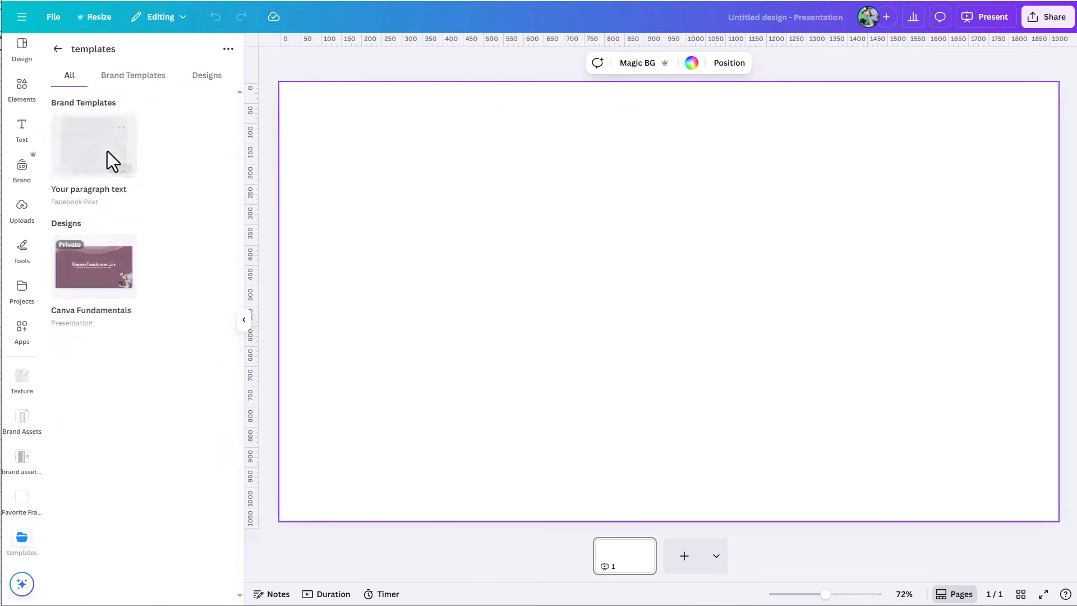
left_click(91, 274)
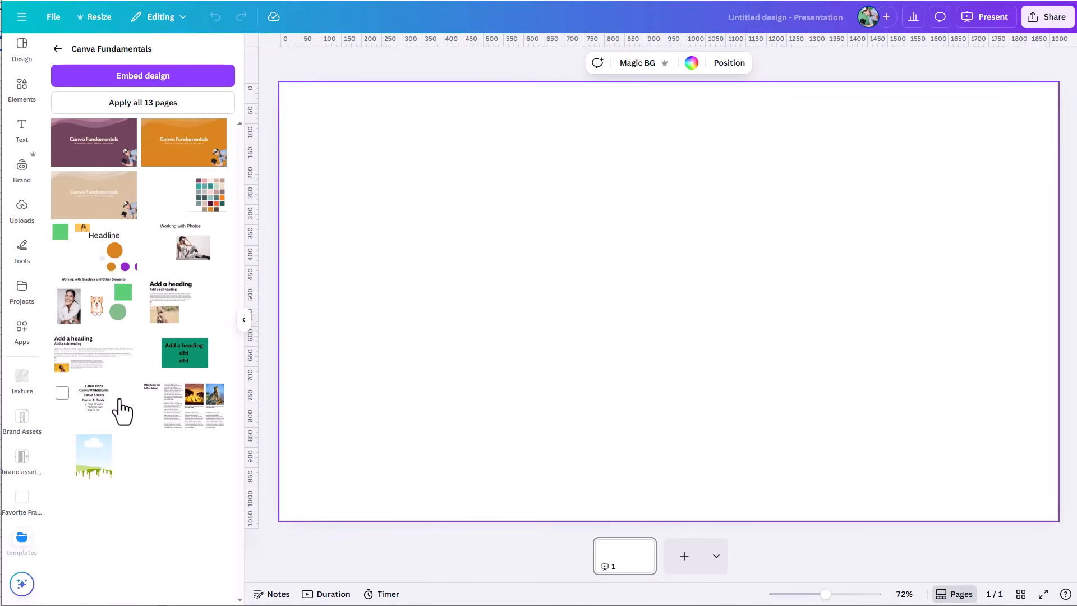
left_click(190, 420)
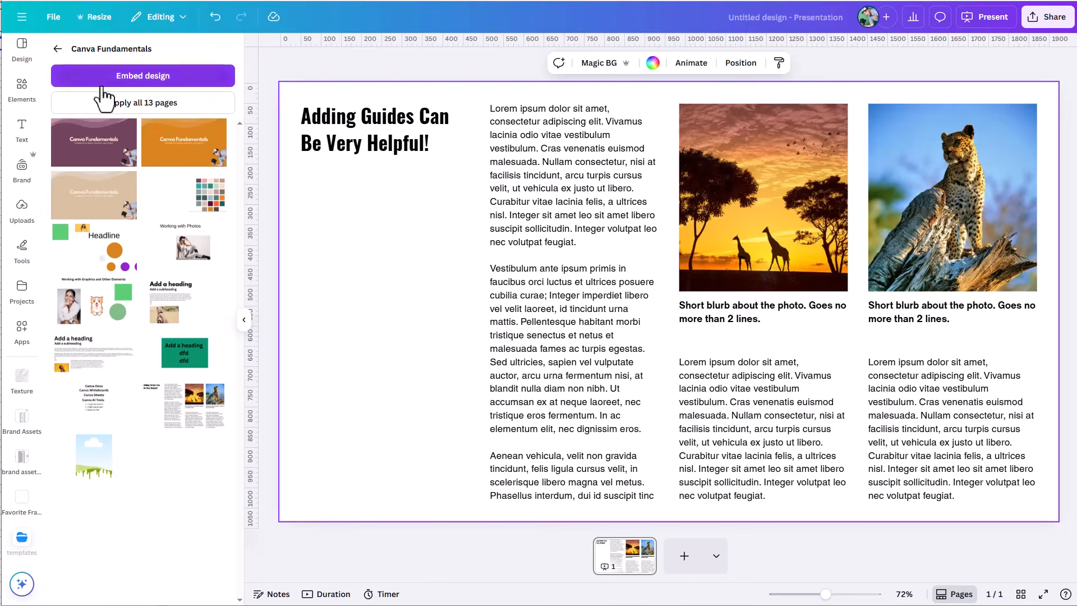
Step: Search the projects for "wildlife"
left_click(22, 289)
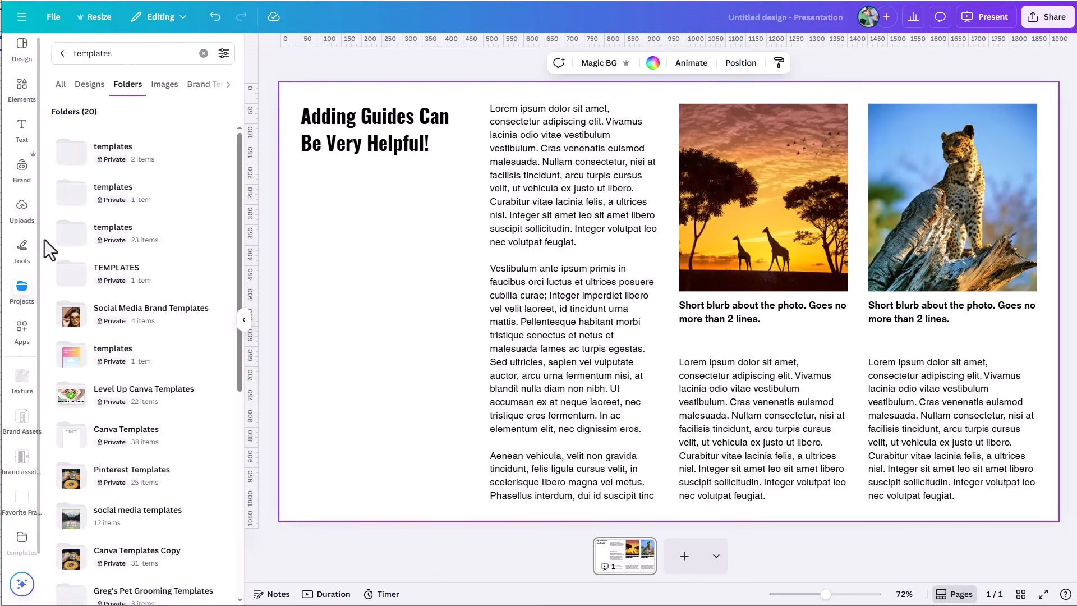
double_click(82, 53)
type("w")
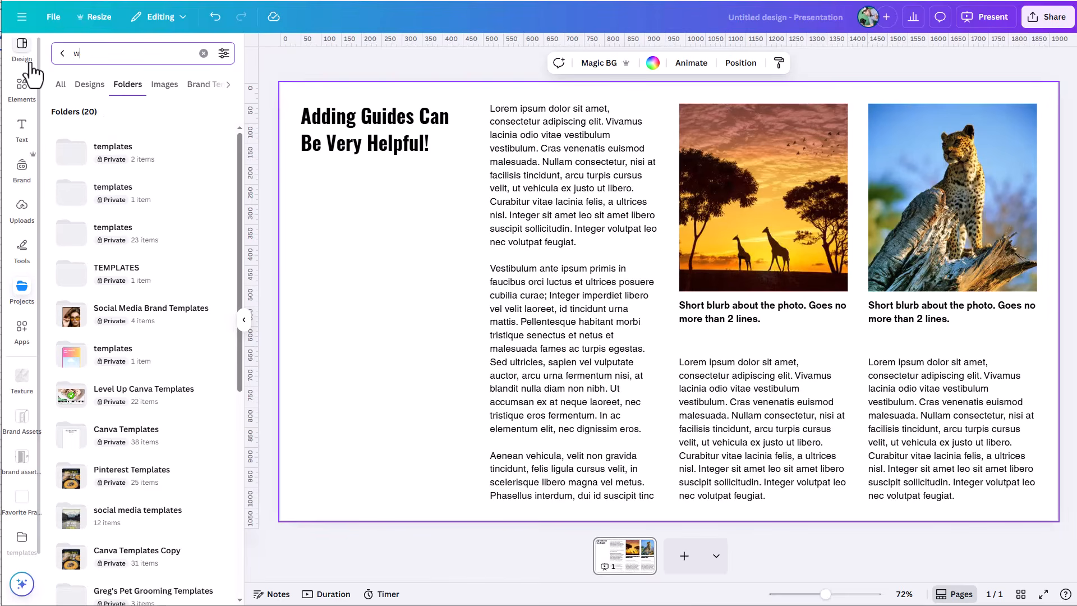
type("ildlife")
key("Return")
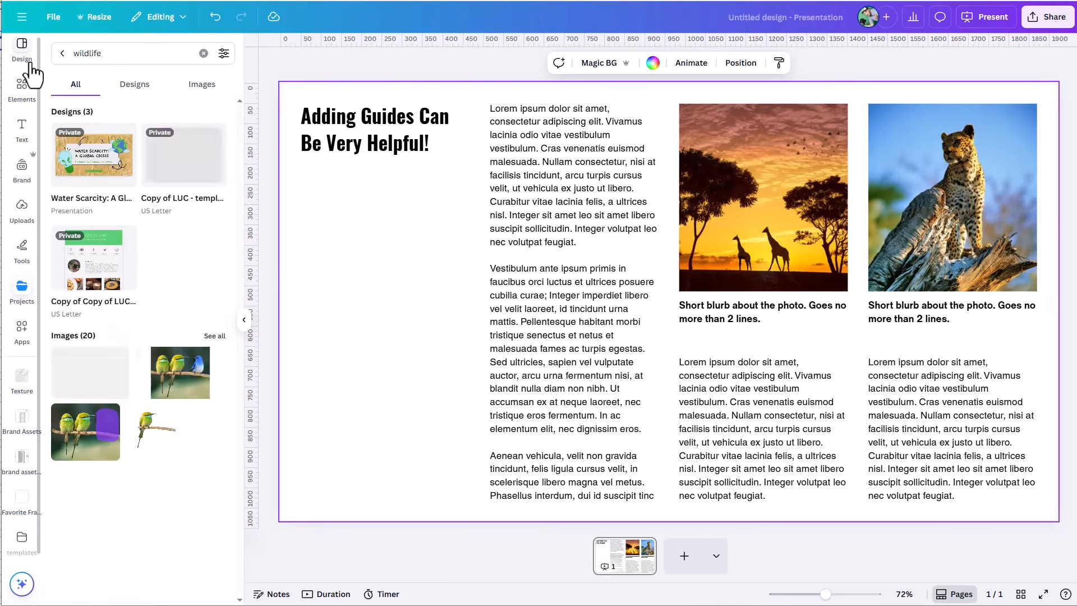
Step: Replace the giraffe sunset photo with the wolf image, check its crop within the frame, and collapse the project search results
left_click(102, 386)
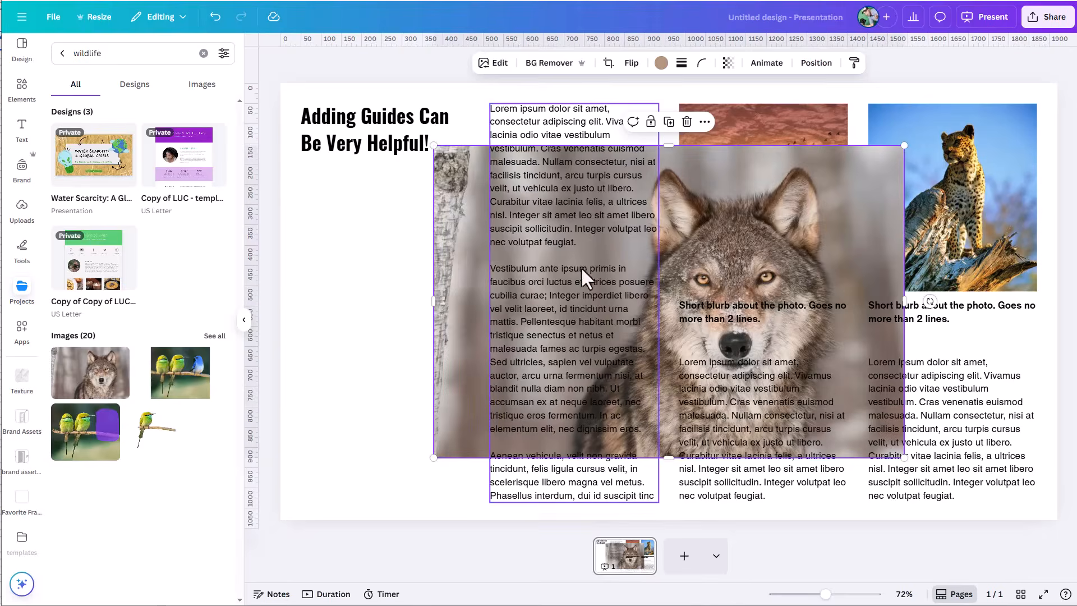
left_click_drag(437, 330, 723, 255)
double_click(741, 259)
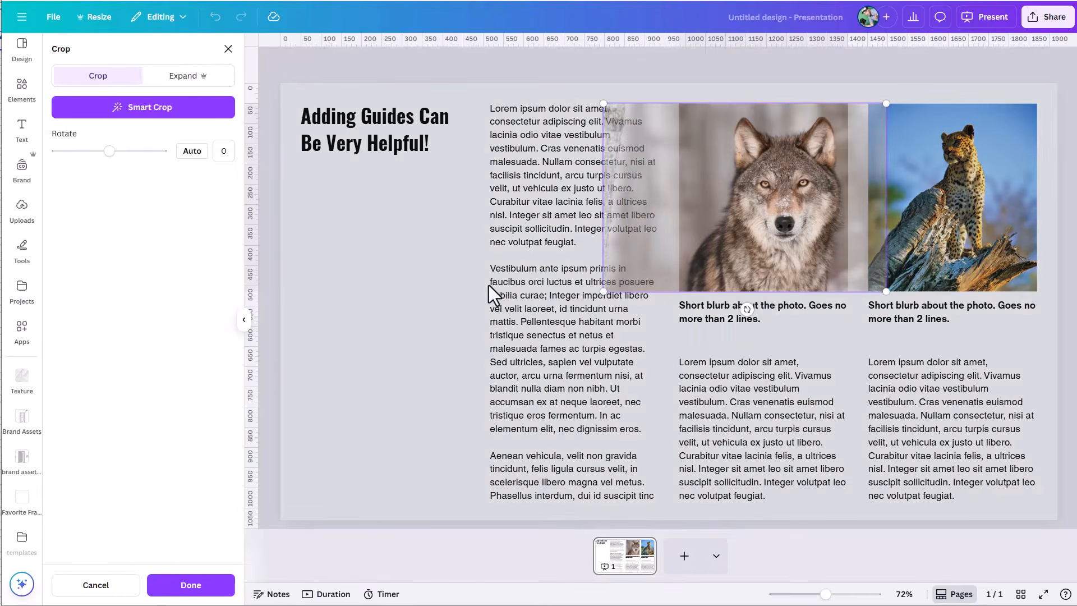
left_click(411, 301)
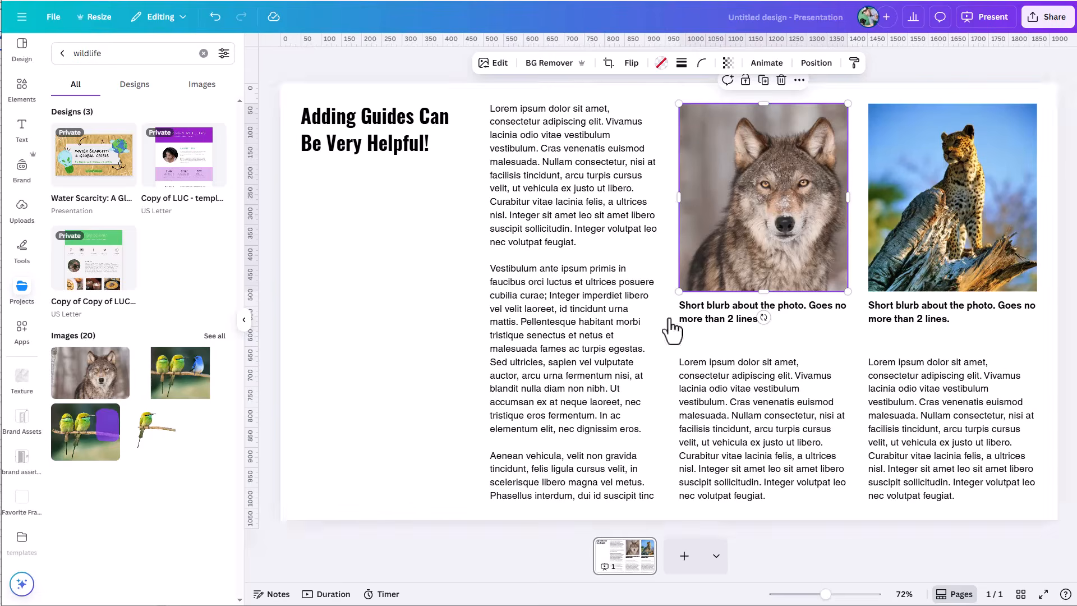
left_click(244, 320)
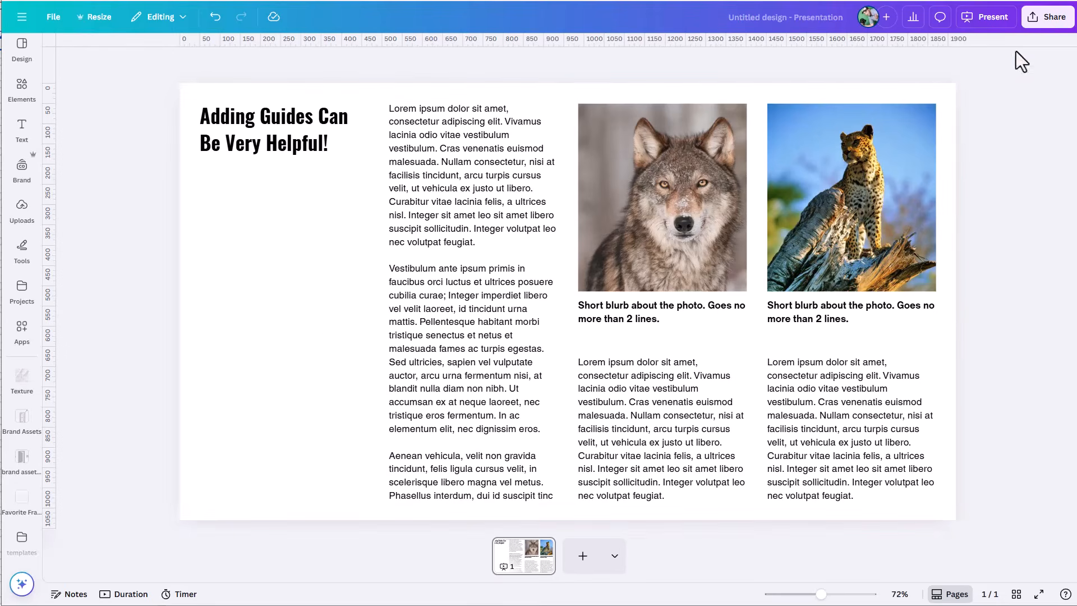
Step: Review the design's download file types and the full list of publishing options, then close the sharing options
left_click(1047, 32)
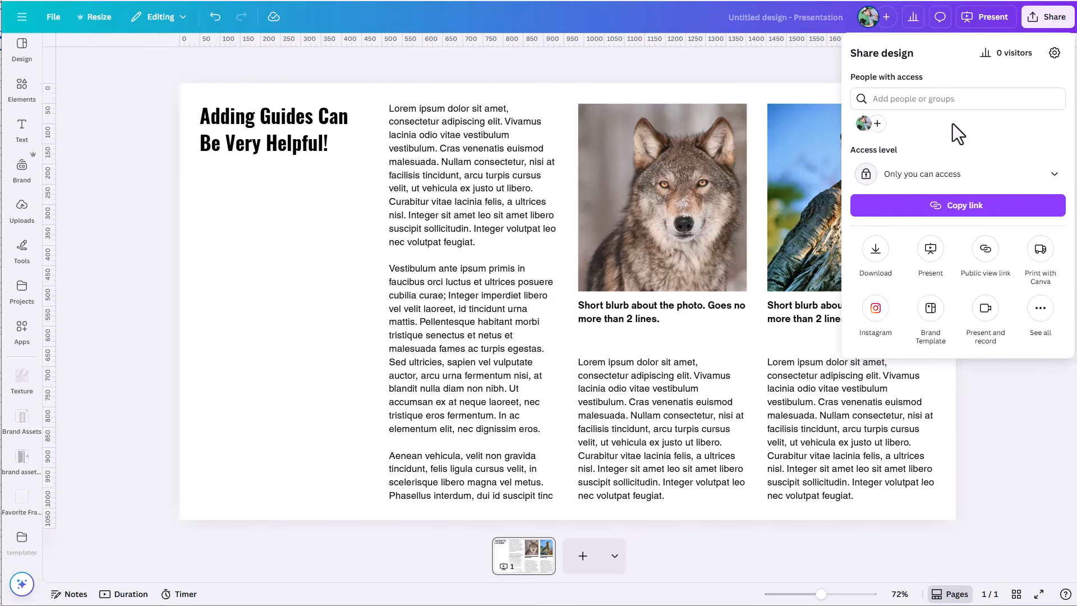
left_click(872, 249)
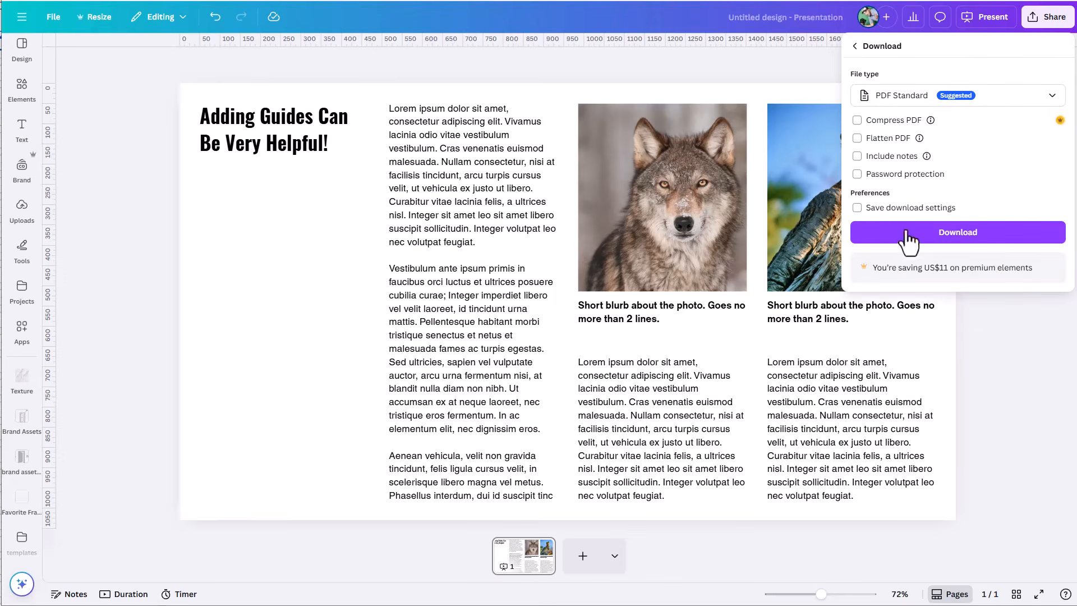
left_click(999, 100)
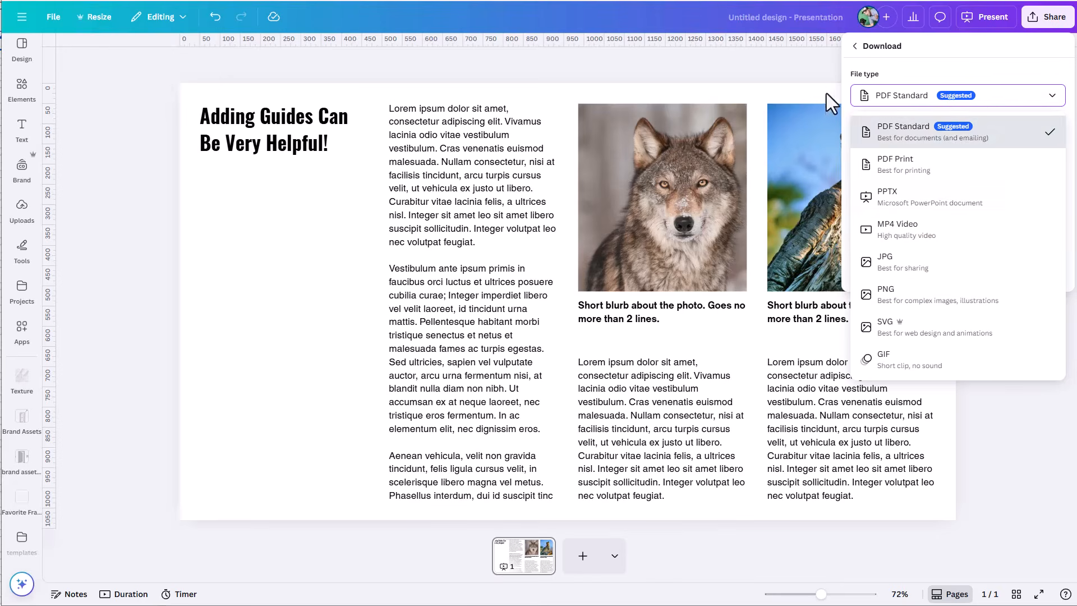
left_click(854, 46)
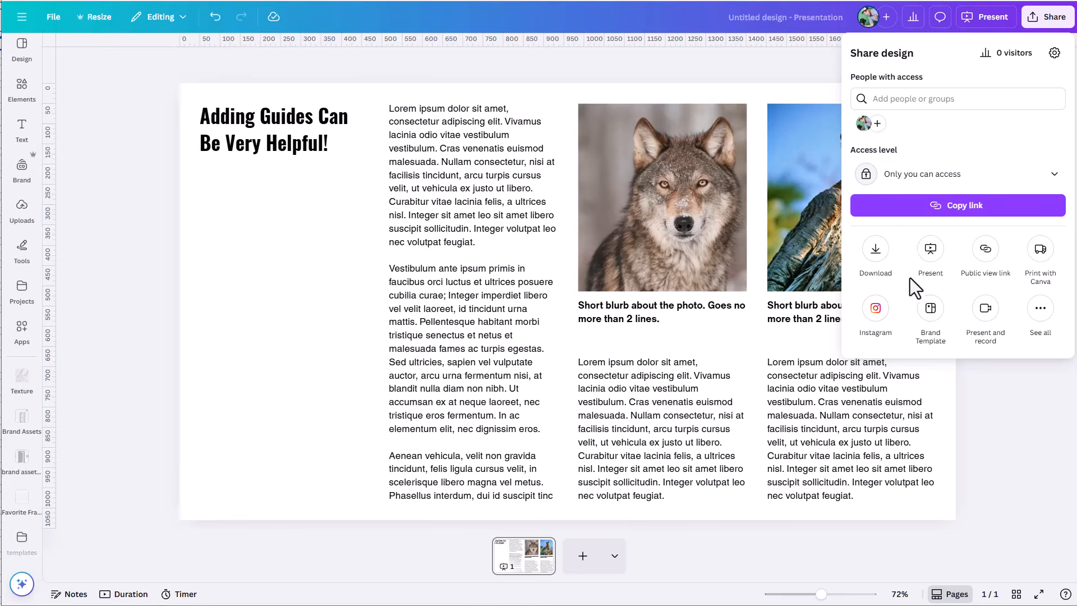
left_click(1043, 319)
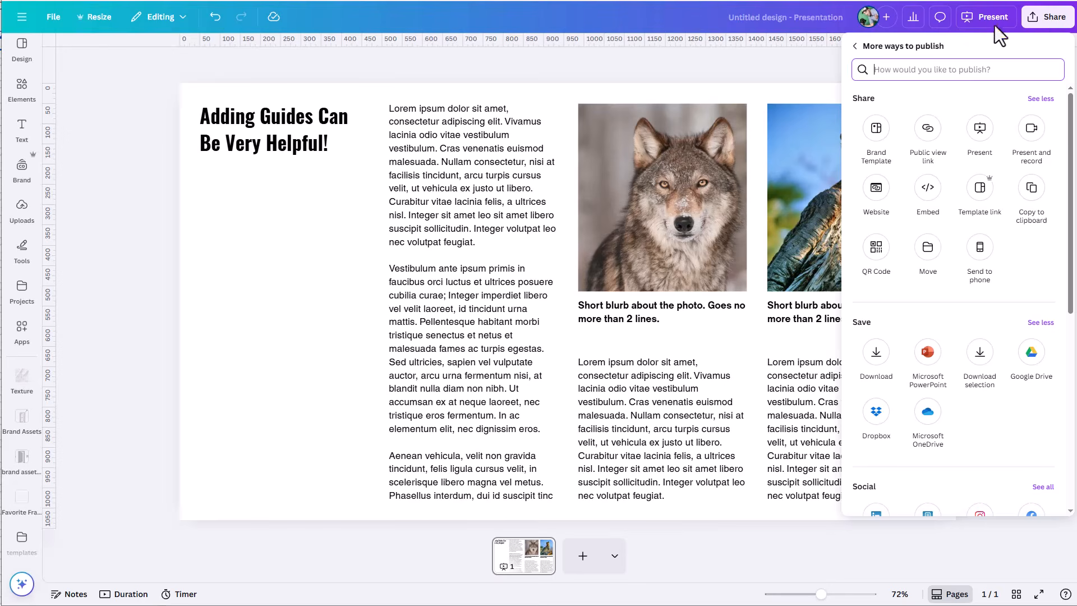
left_click(776, 69)
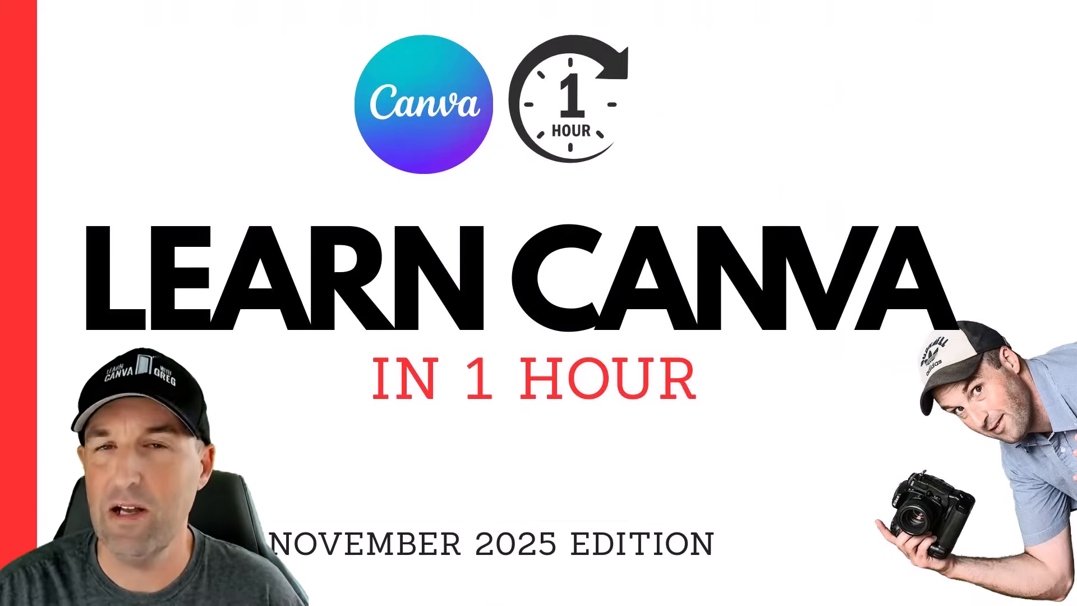